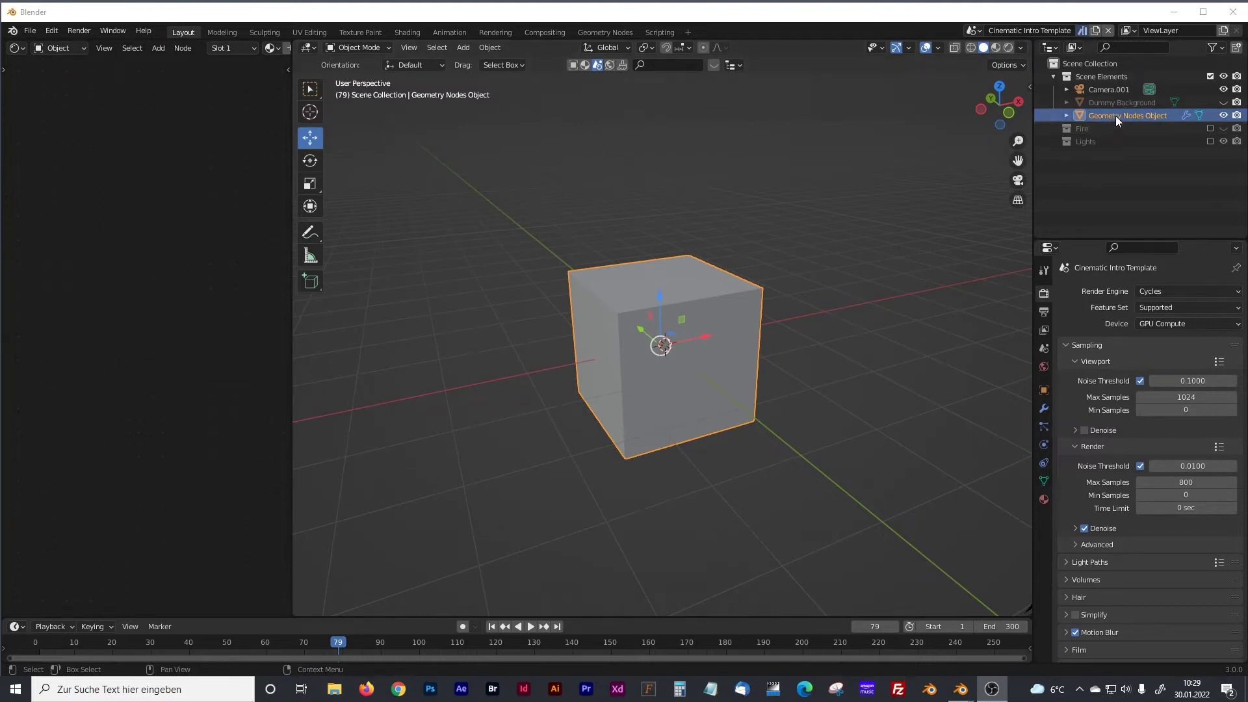
Create a new geometry node tree for the cube in the Geometry Nodes workspace and delete its Group Input node.
click(652, 189)
click(641, 265)
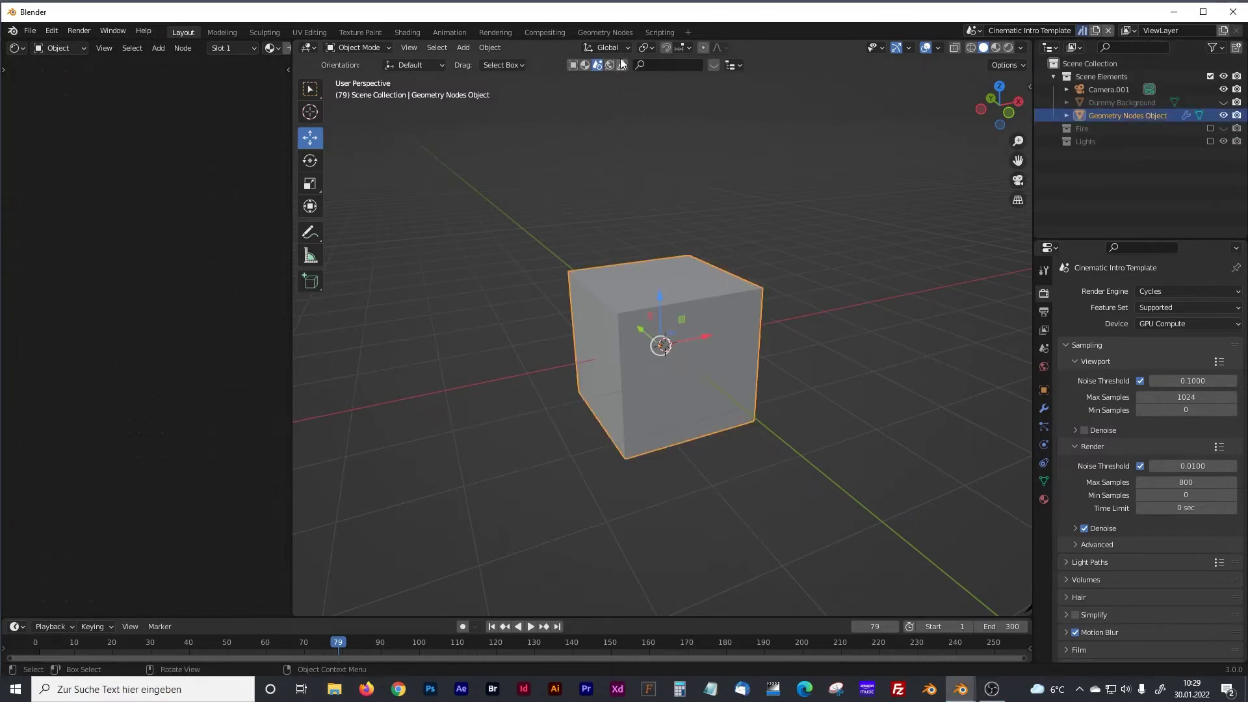
click(604, 32)
click(721, 48)
key(Home)
ctrl+right_drag(747, 318, 763, 383)
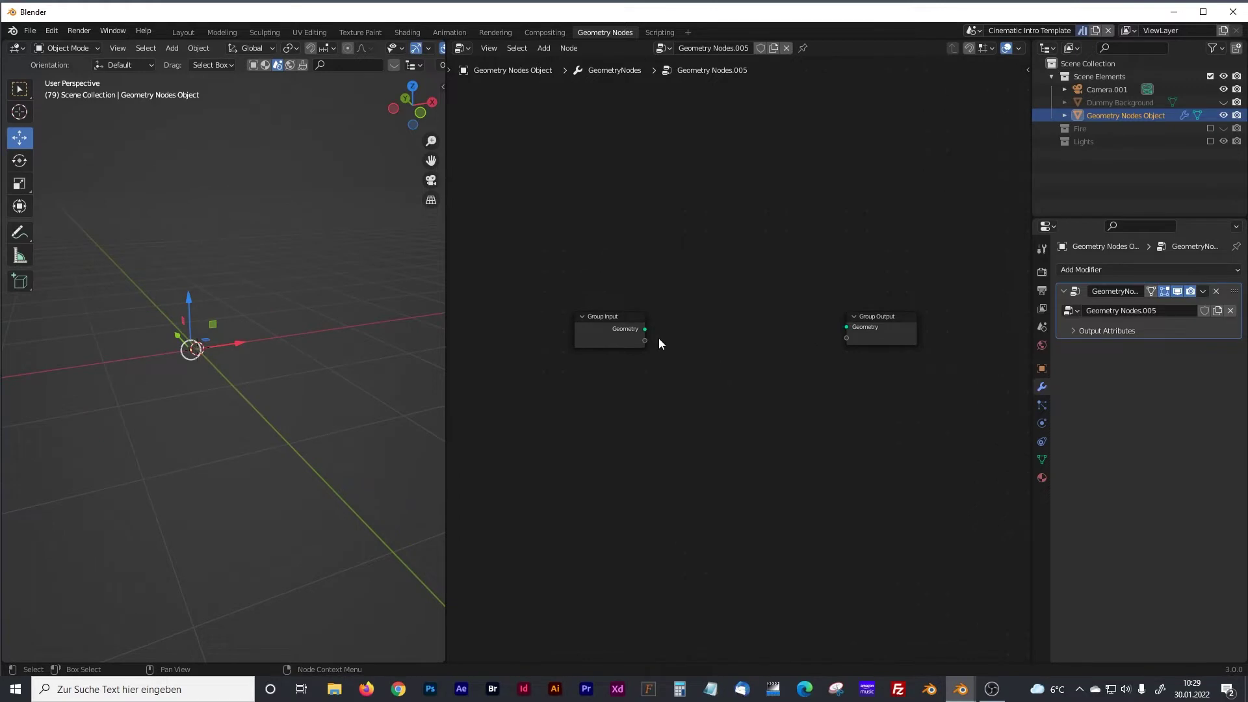
click(621, 317)
key(Delete)
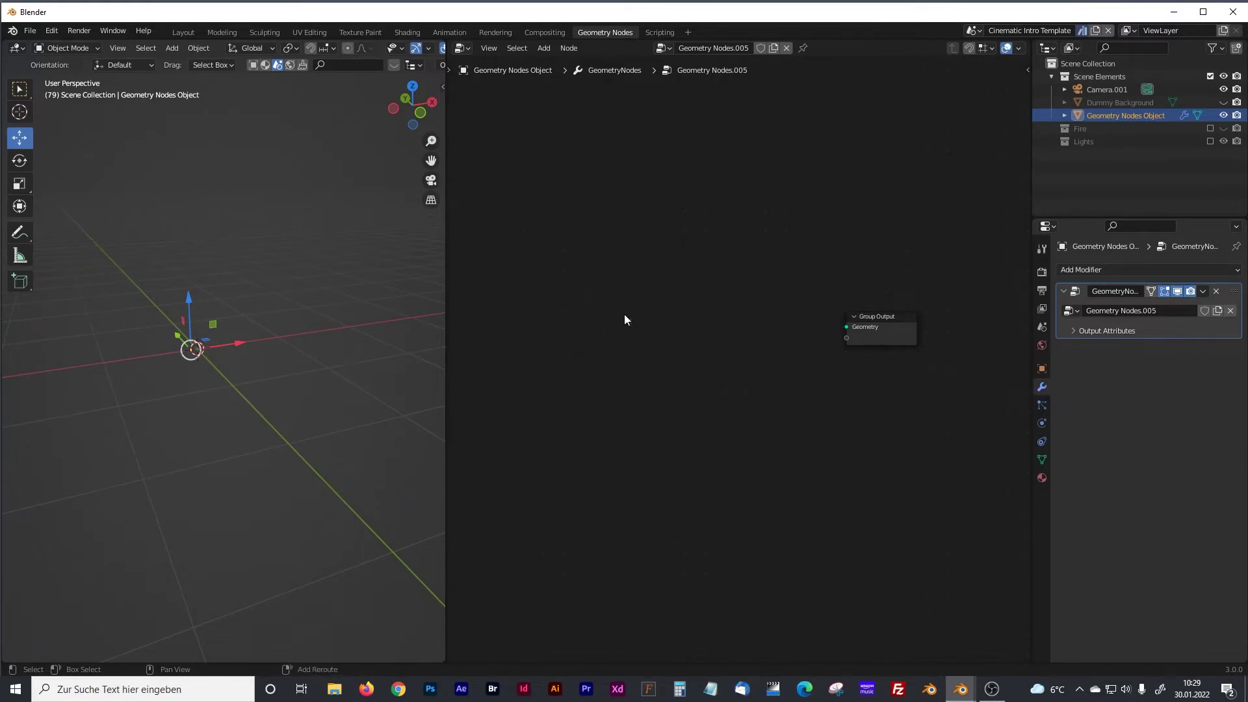
Add a String to Curves node and connect its Curves output to the Group Output's Geometry input.
key(shift+a)
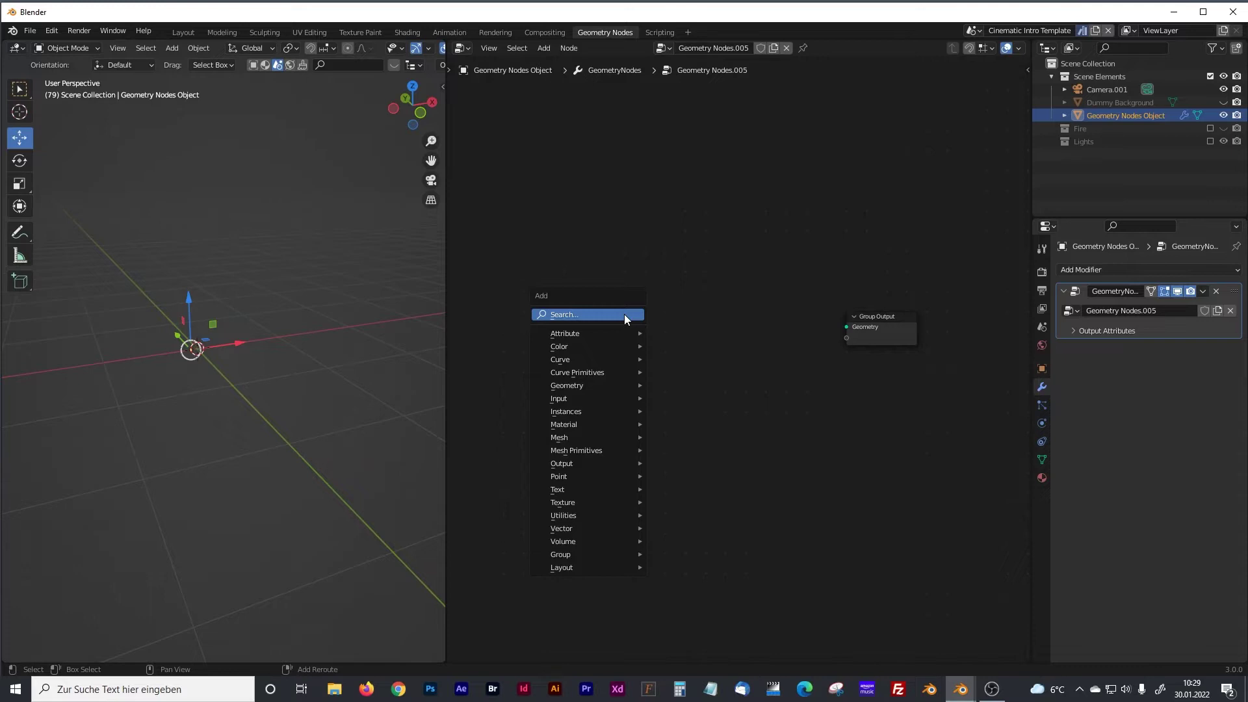
click(624, 314)
text(string)
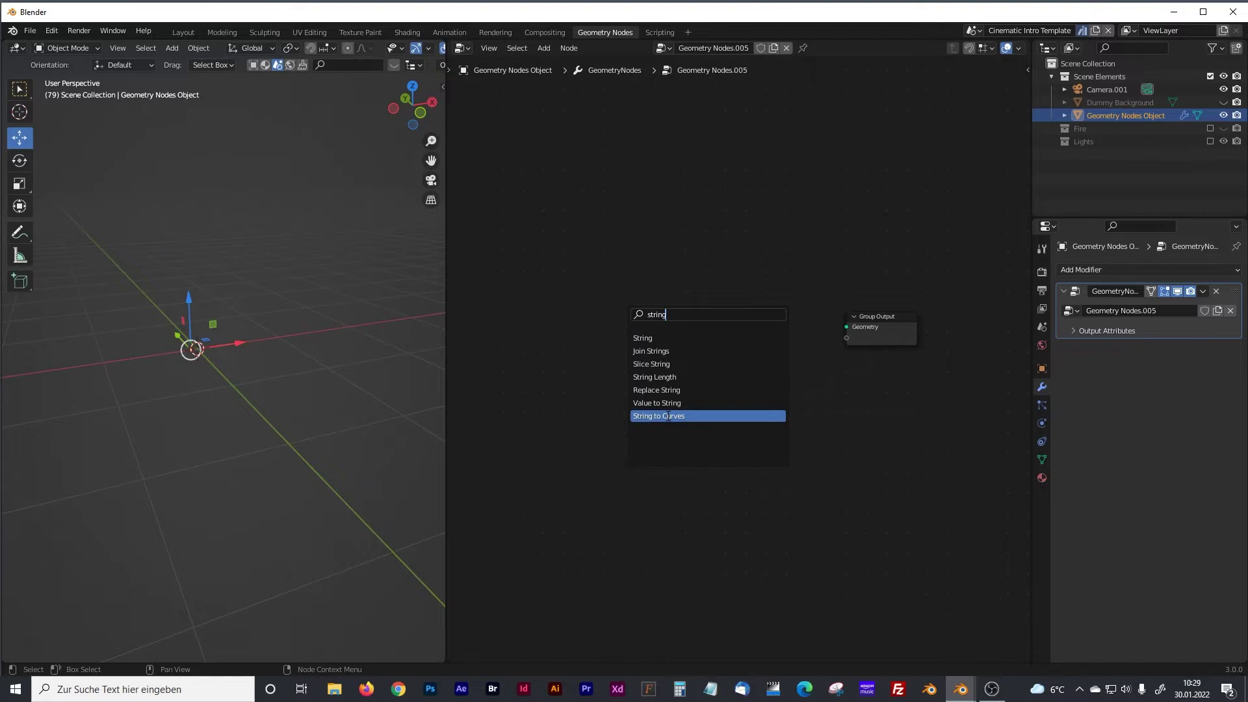
click(668, 416)
click(700, 338)
drag(571, 286, 841, 327)
Set the String to Curves node's text to "ANIMATION".
middle_drag(613, 391, 666, 382)
scroll(677, 383, up, 2)
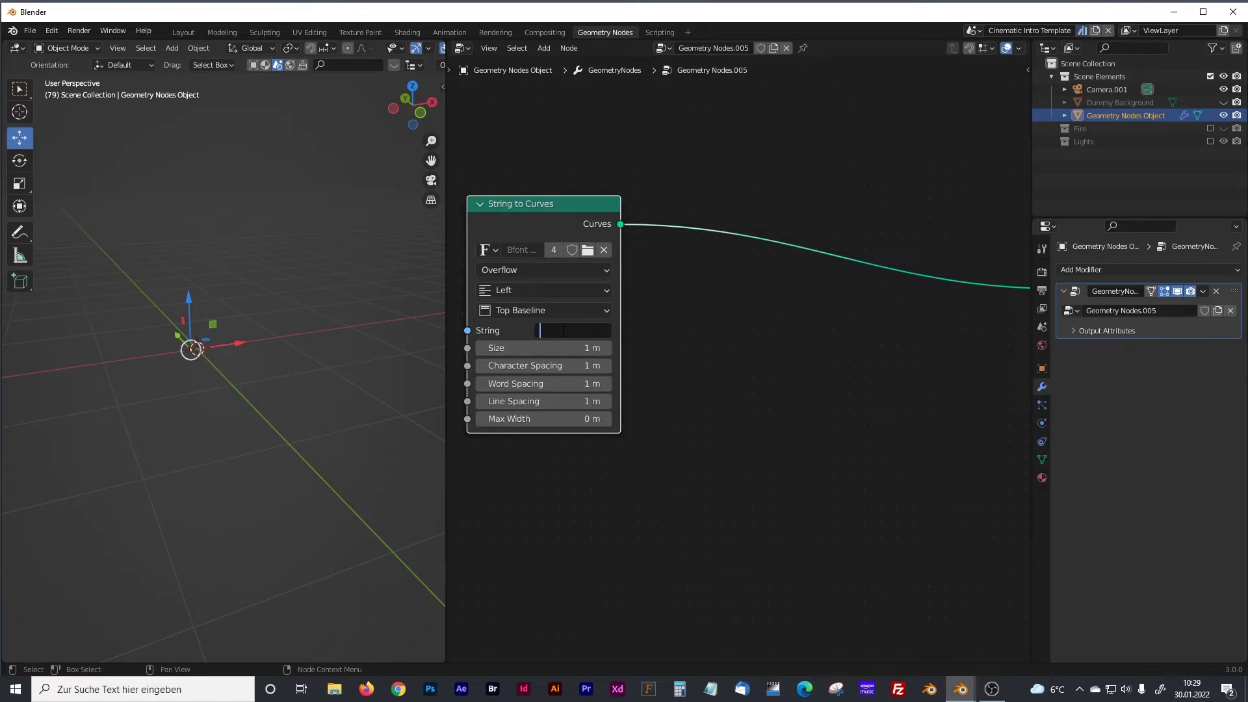
text(ANIMATION)
key(Return)
middle_drag(396, 351, 279, 396)
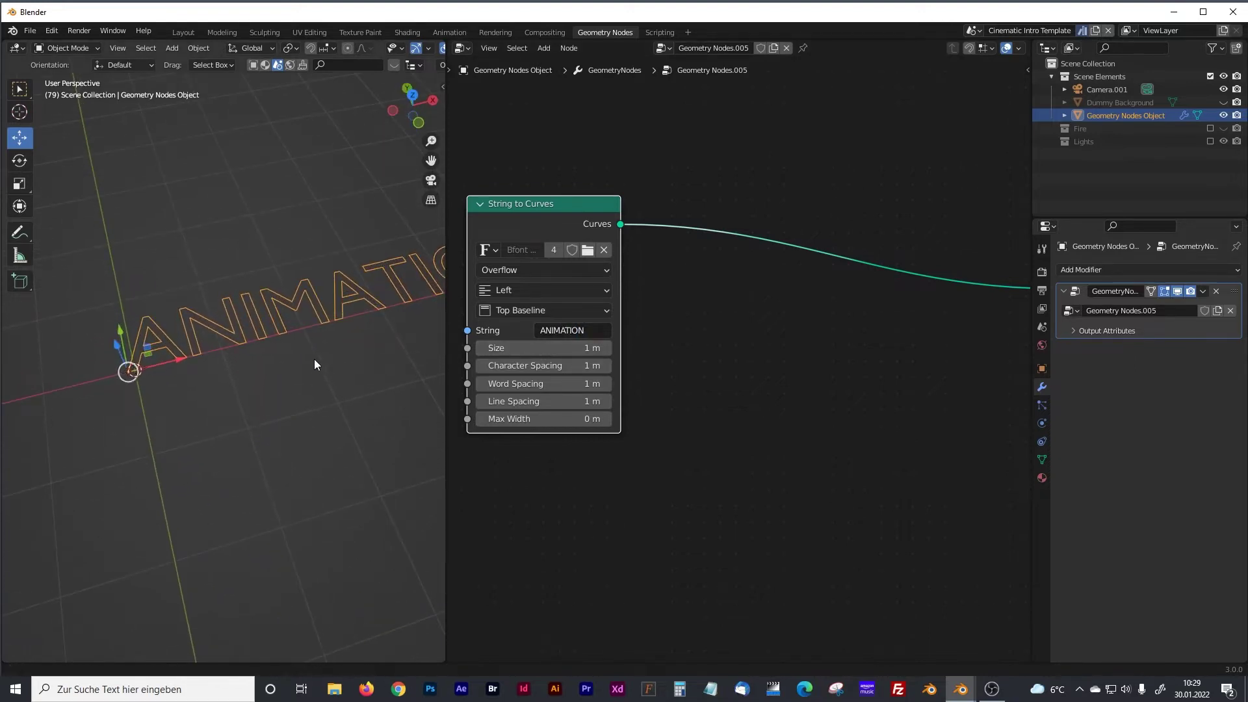
shift+middle_drag(322, 354, 271, 376)
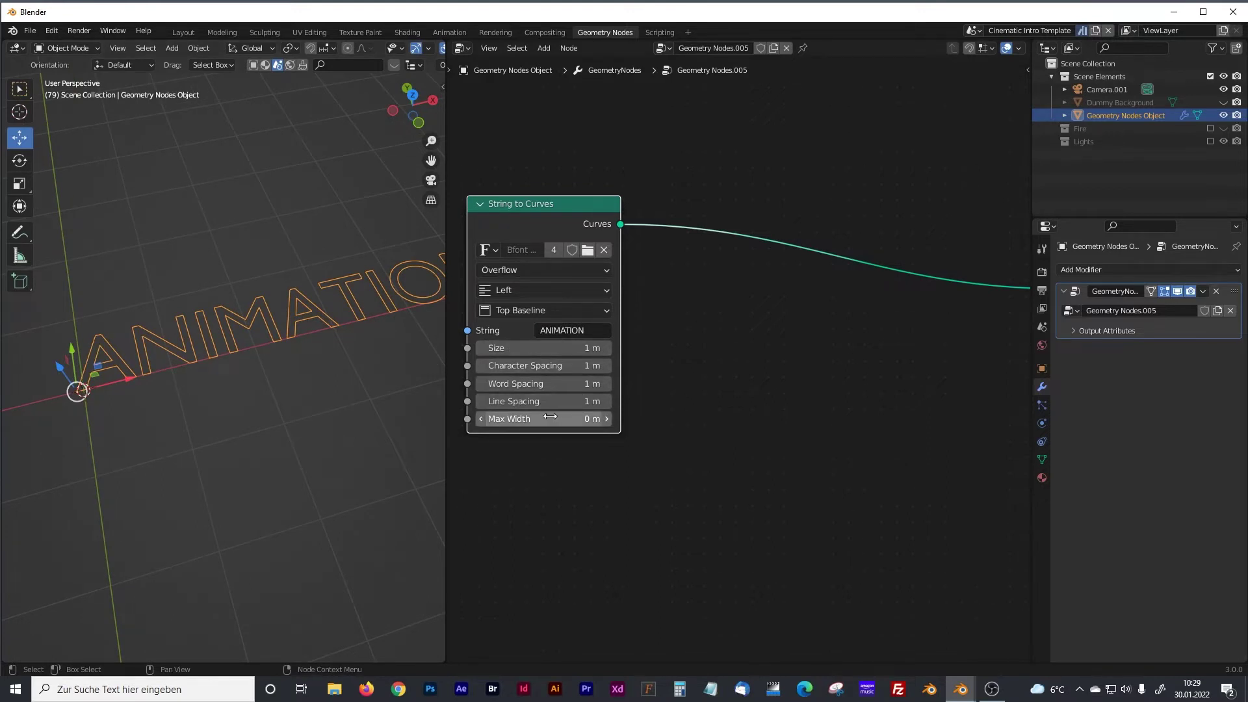
Insert a Fill Curve node on the link between String to Curves and Group Output.
scroll(812, 398, down, 5)
shift+middle_drag(812, 398, 704, 397)
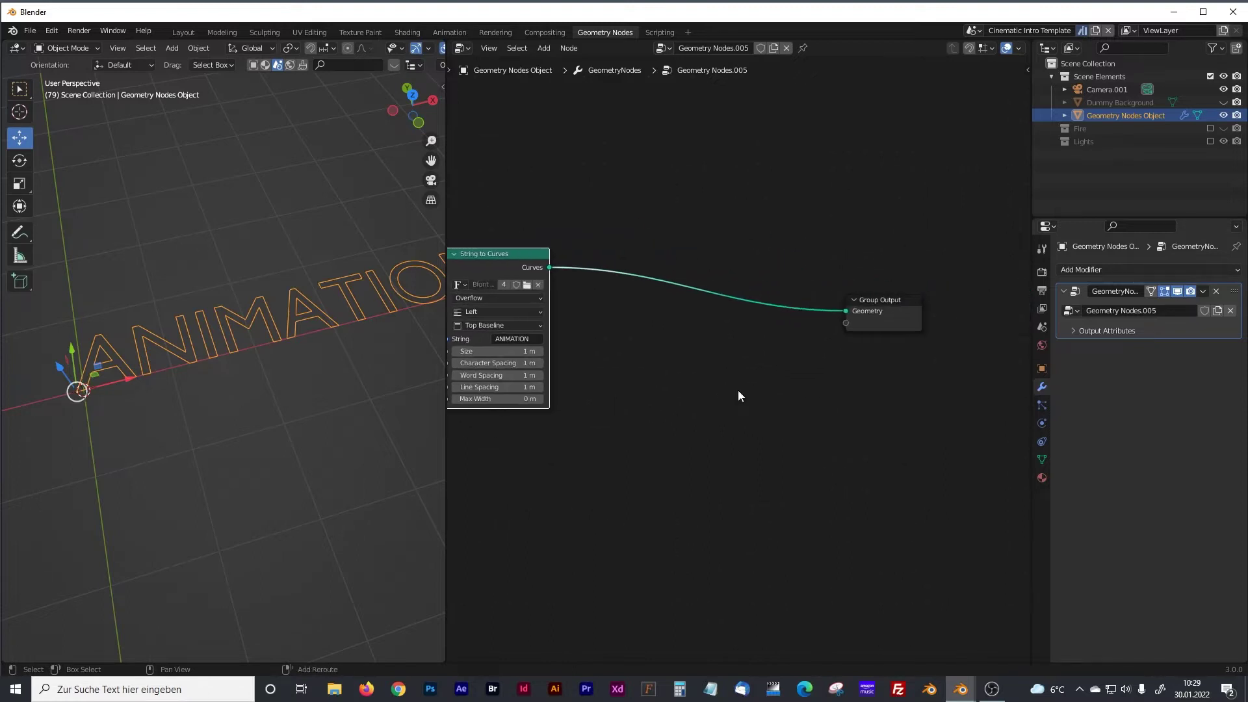
drag(875, 308, 927, 297)
click(801, 346)
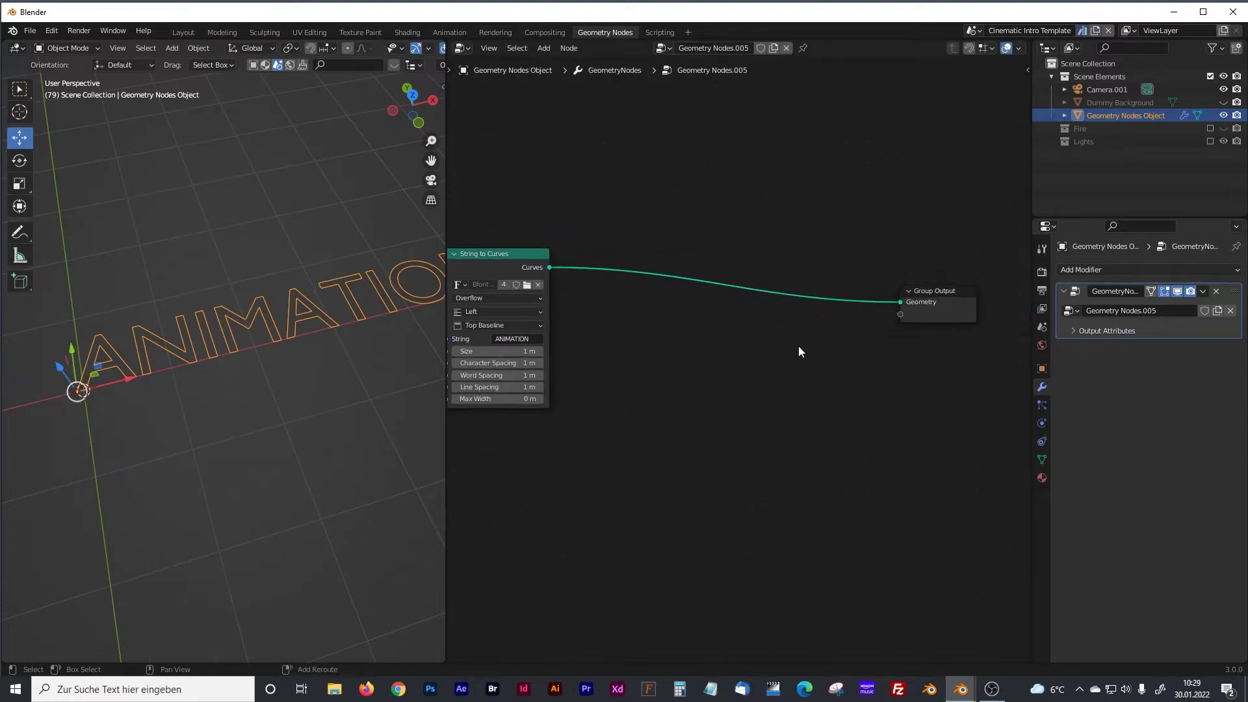
key(shift+a)
click(757, 346)
text(fill)
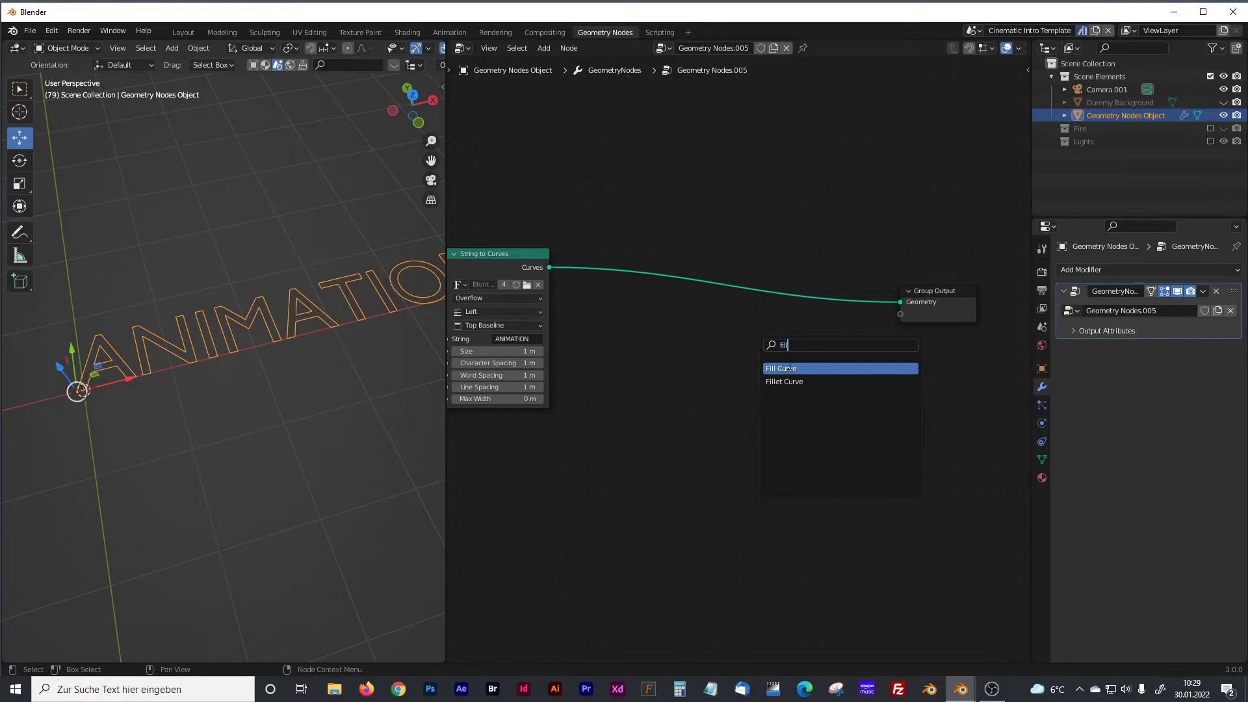
click(788, 367)
click(785, 299)
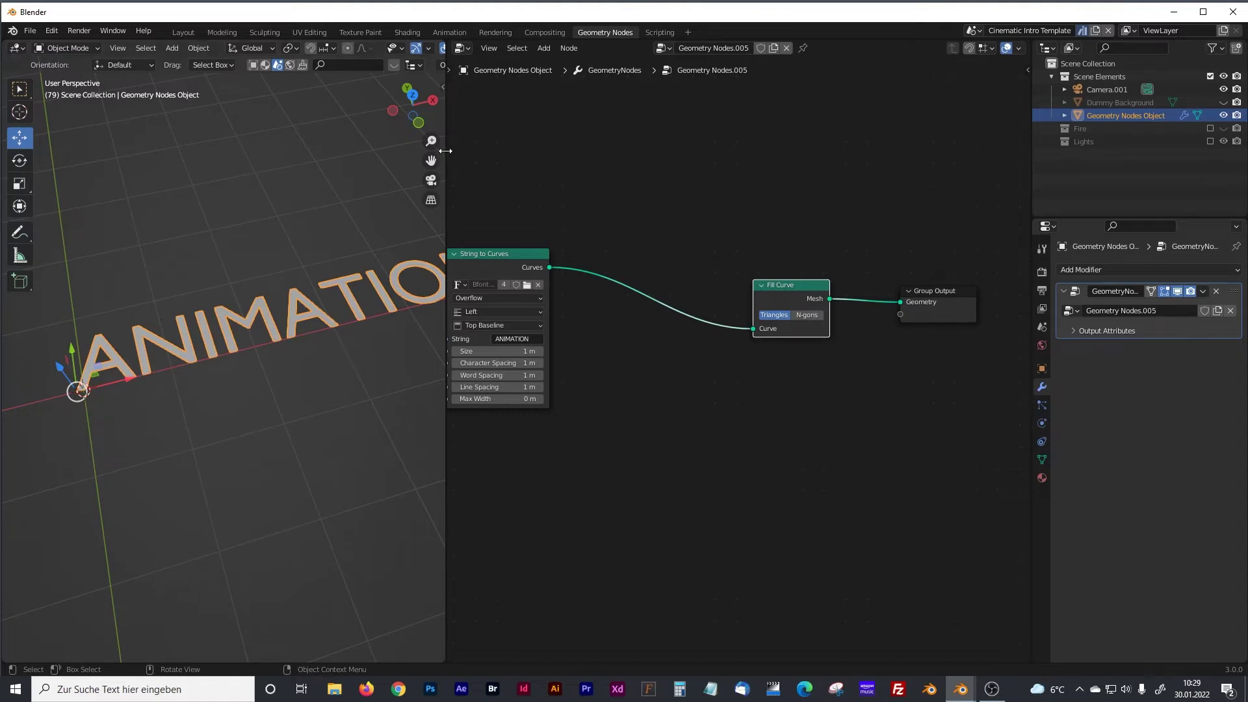
Space out the Fill Curve and Group Output nodes and inspect the filled text in the viewport.
drag(945, 291, 1018, 289)
drag(787, 286, 776, 286)
middle_drag(290, 387, 293, 317)
scroll(308, 338, up, 2)
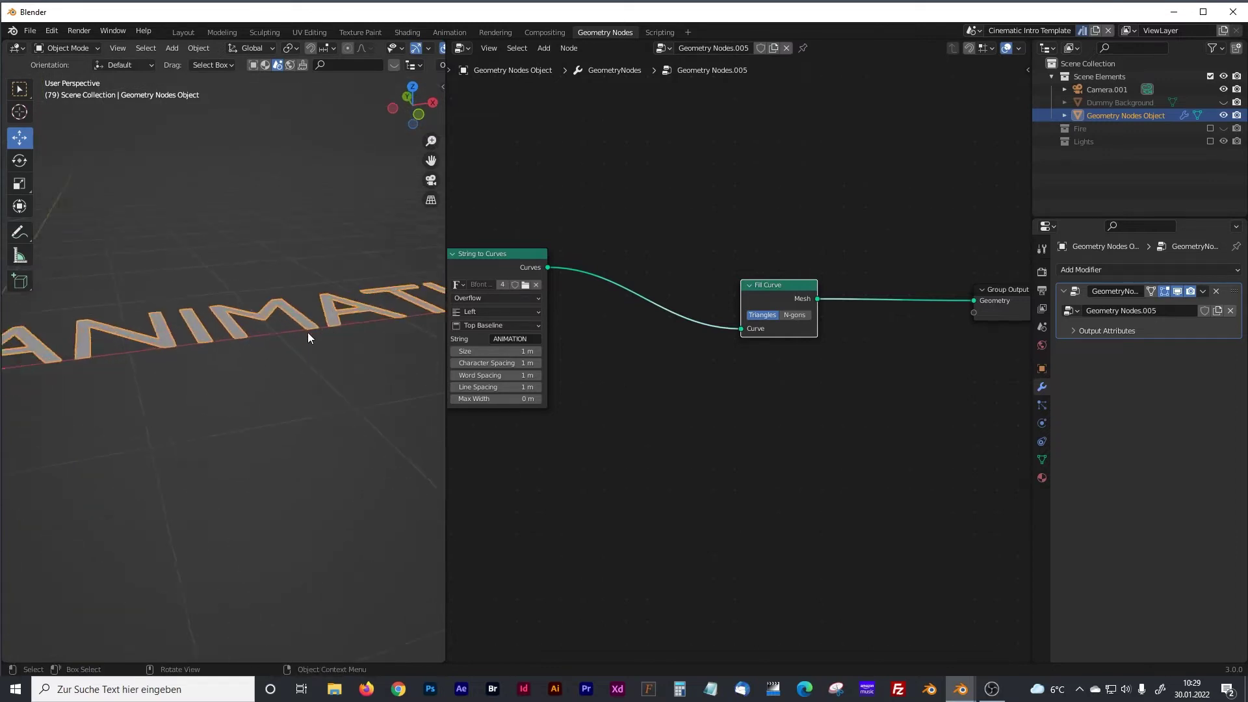
scroll(308, 337, down, 1)
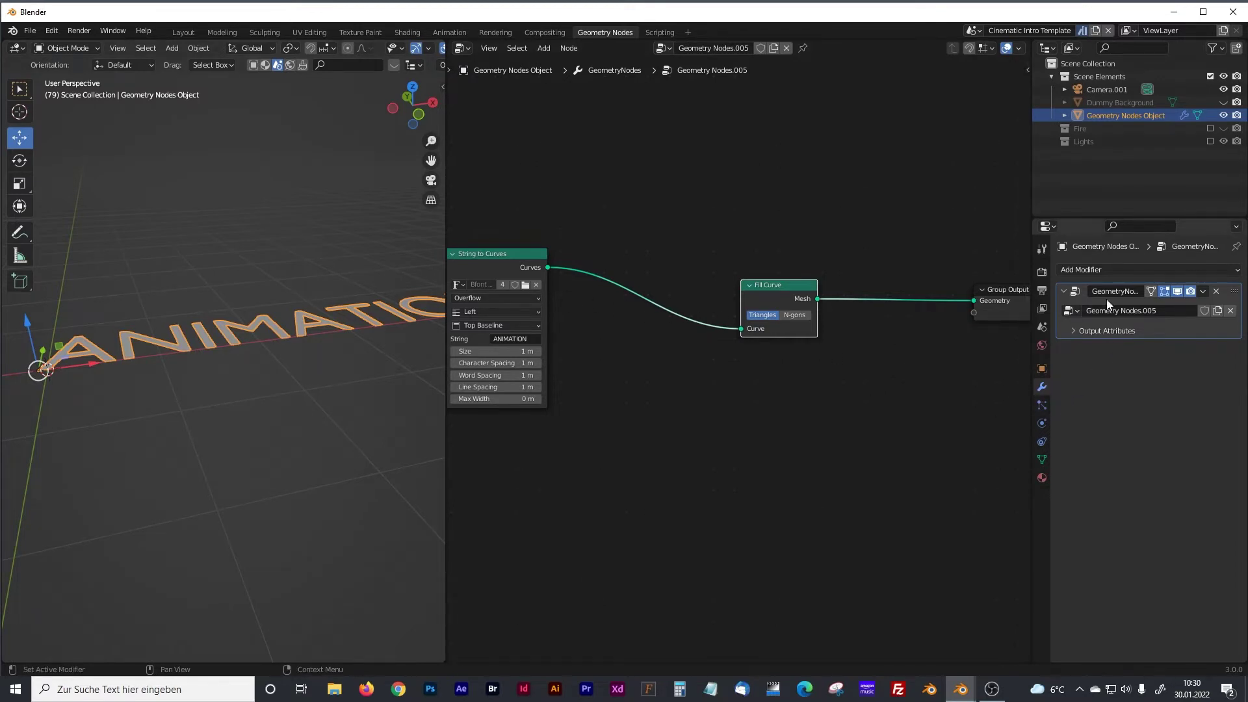
click(1109, 273)
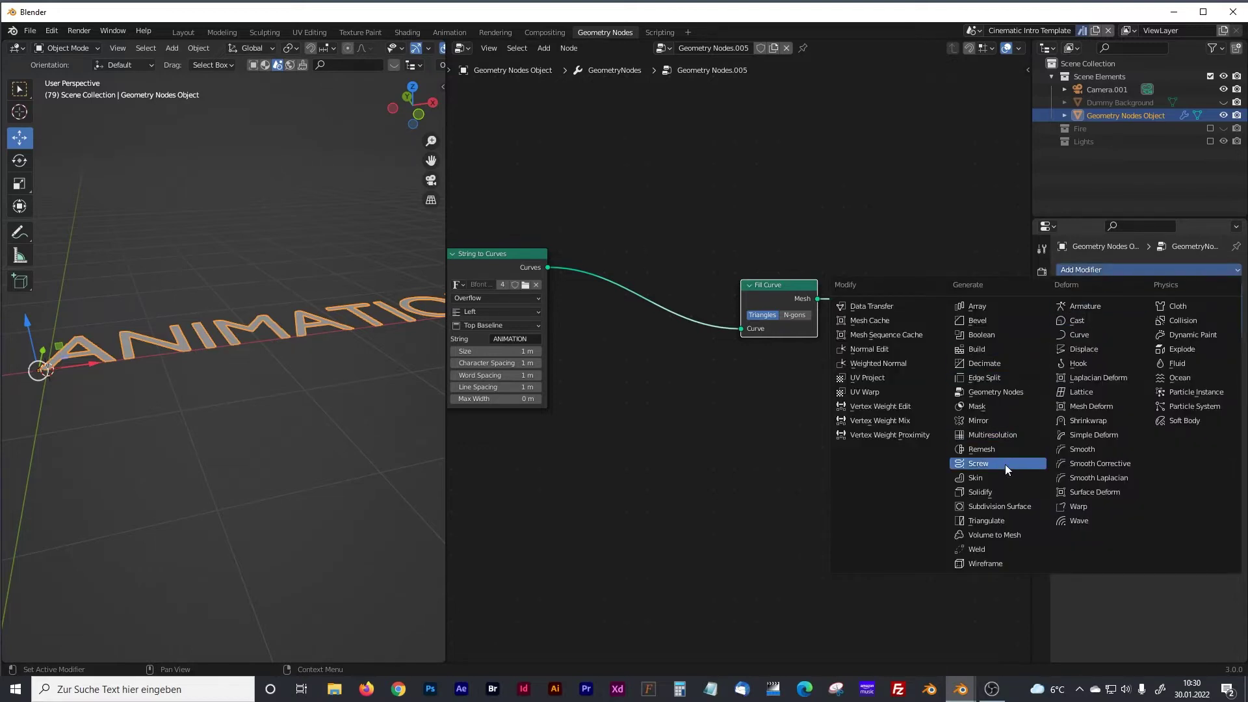
click(715, 488)
click(358, 248)
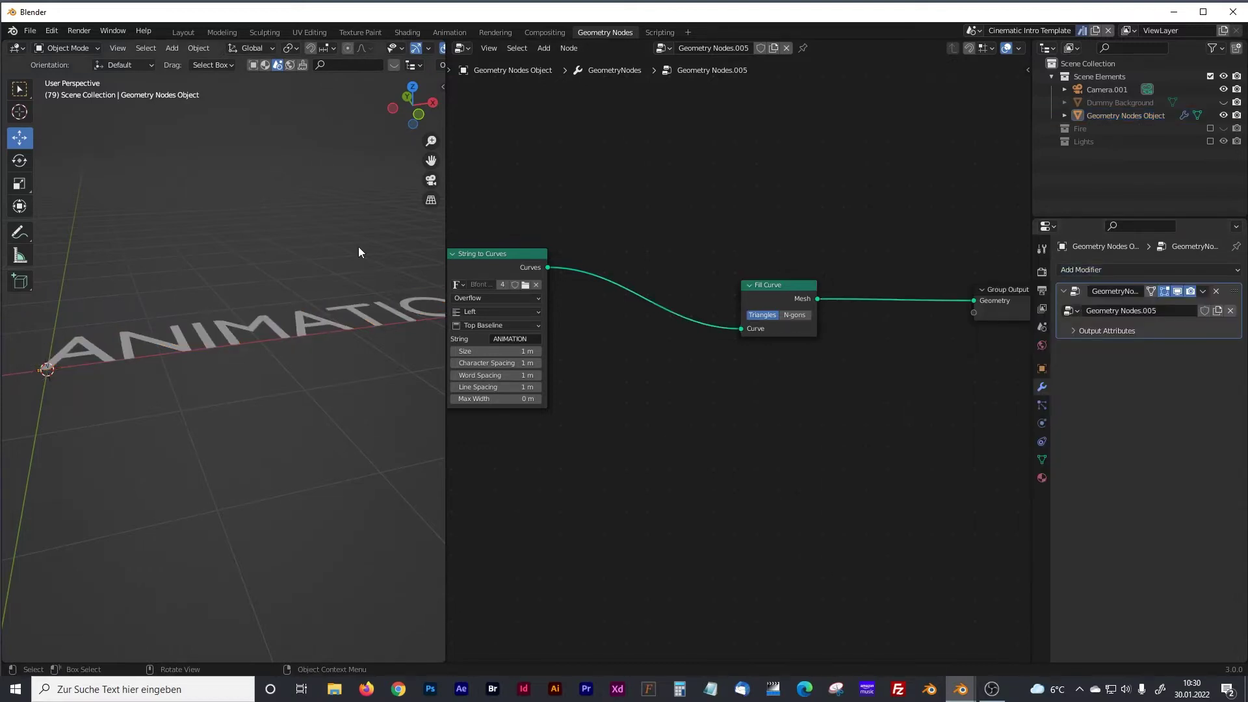
click(354, 308)
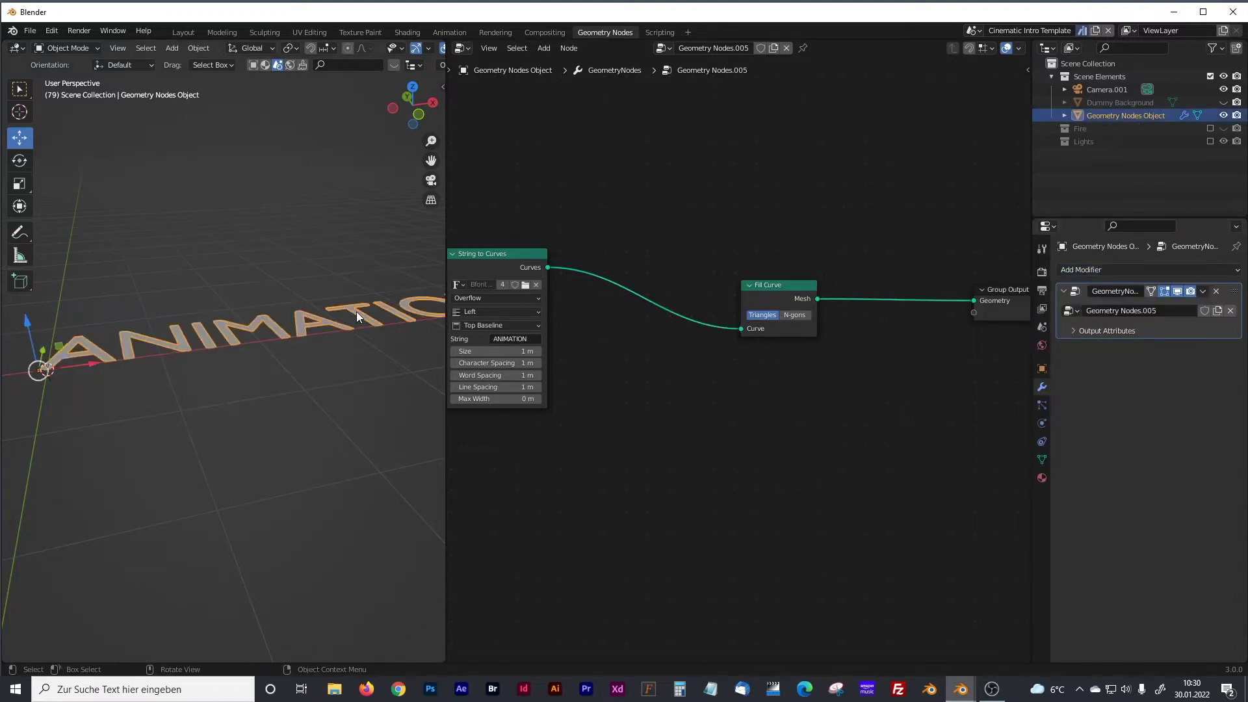
Add a Solidify modifier to the text object and make the Geometry Nodes modifier active again.
click(1106, 271)
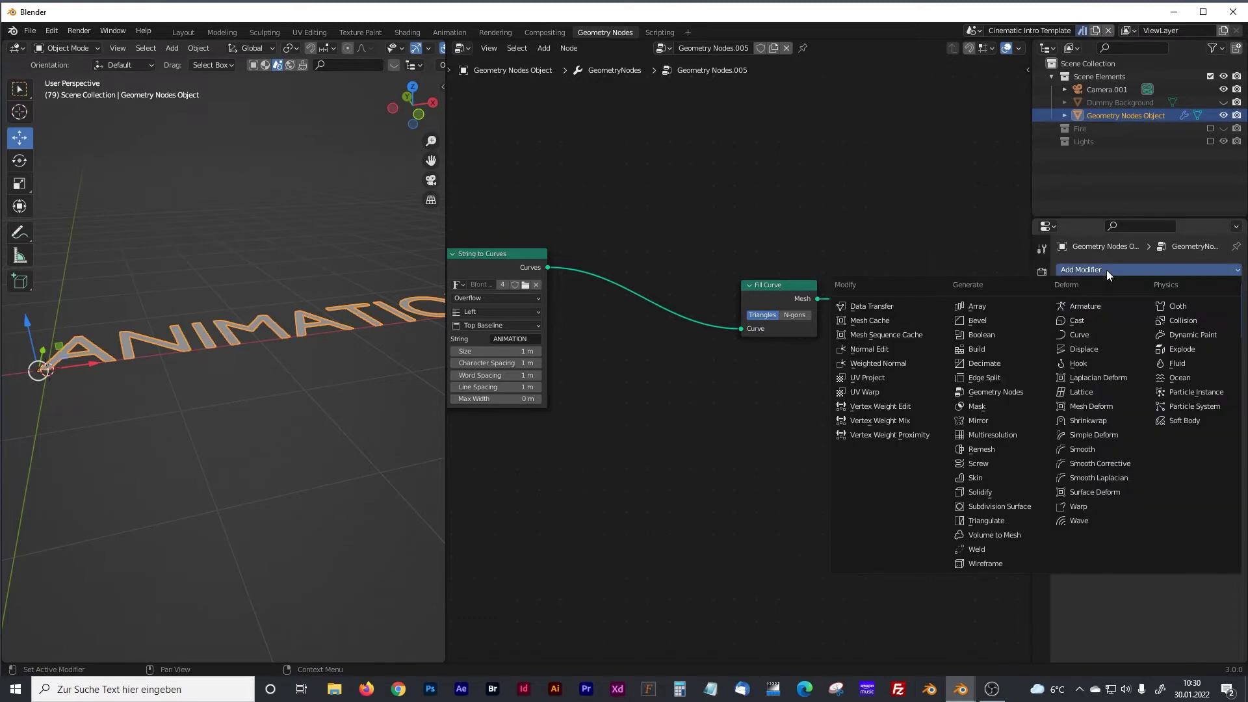
click(989, 496)
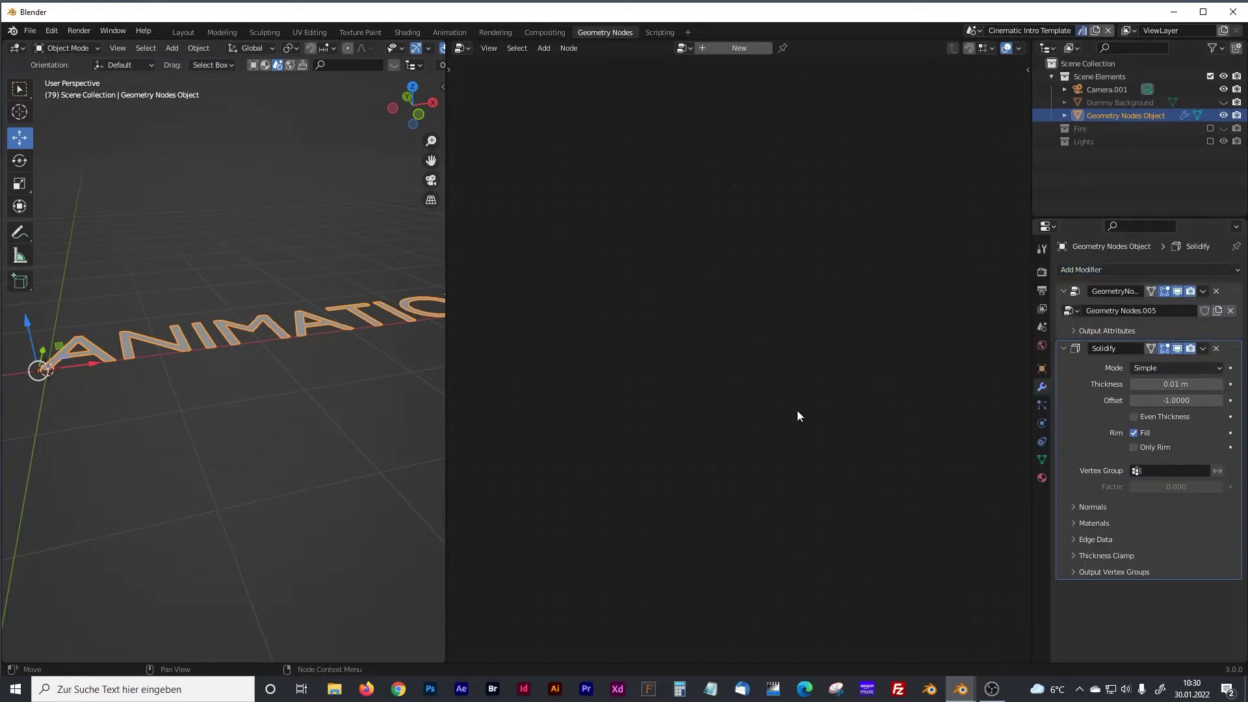
click(1233, 297)
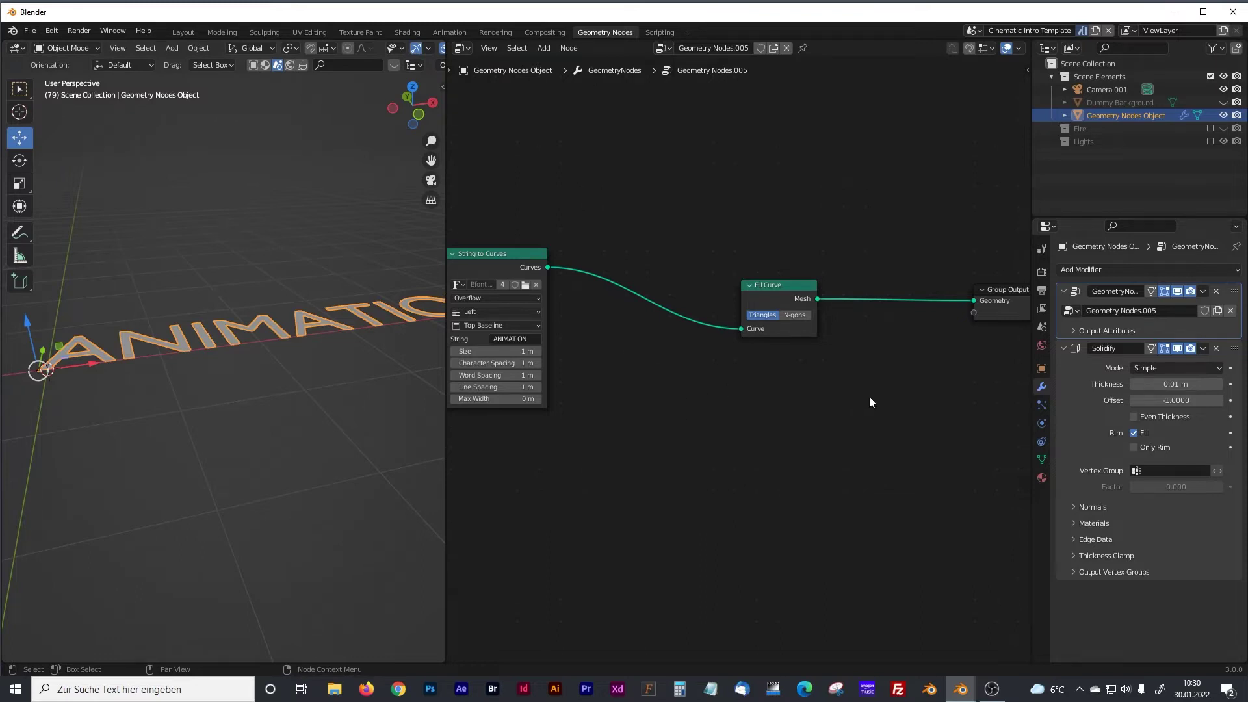
Move Group Output aside and insert a Realize Instances node between Fill Curve and Group Output.
middle_drag(870, 397, 748, 406)
drag(869, 293, 915, 293)
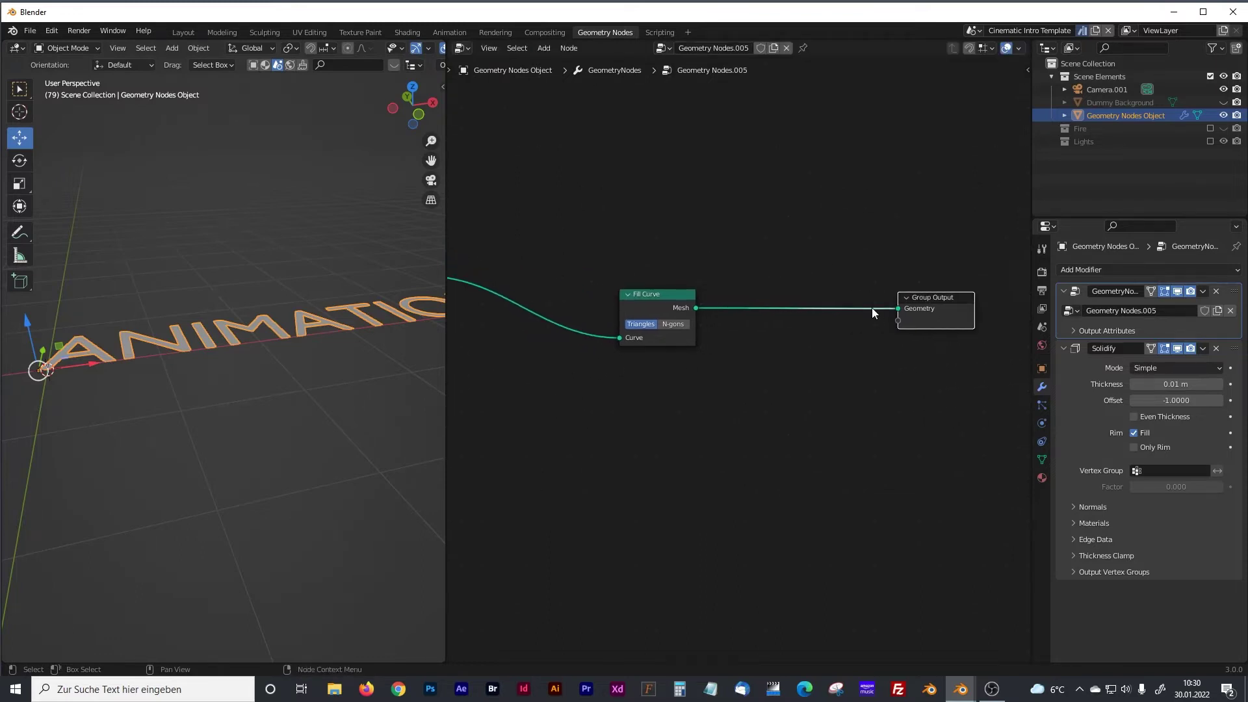
key(shift+a)
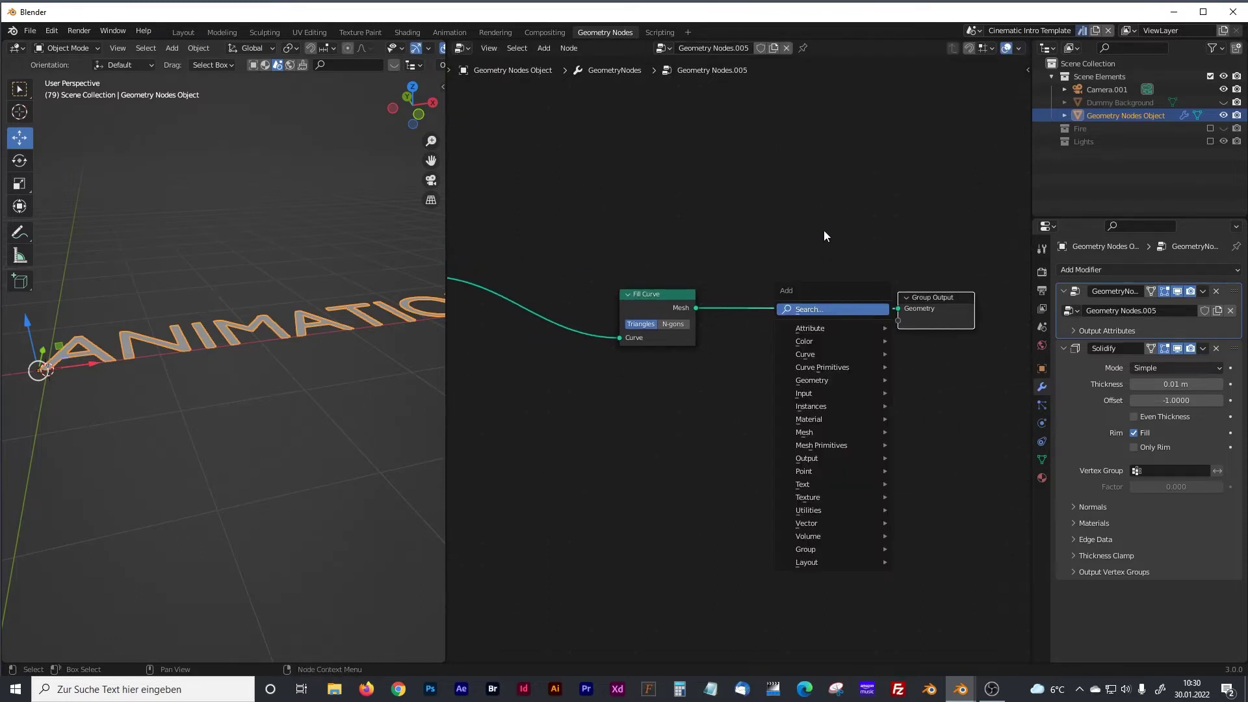
key(Escape)
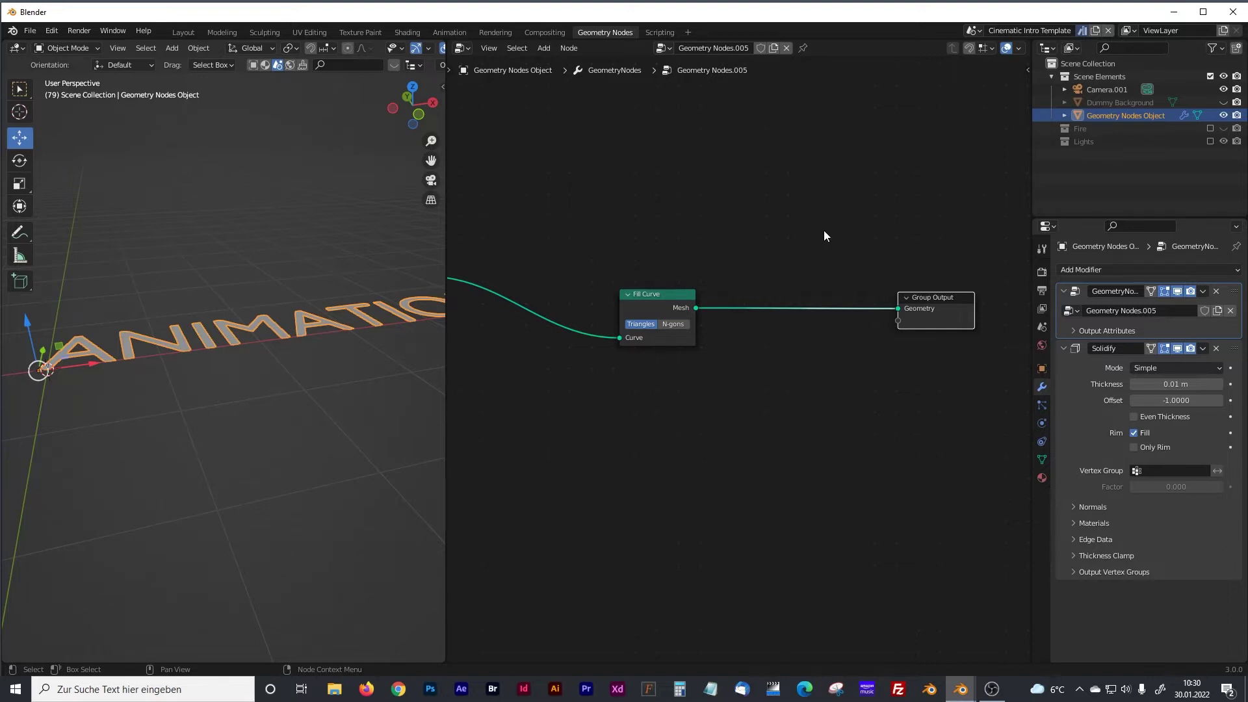
key(shift+a)
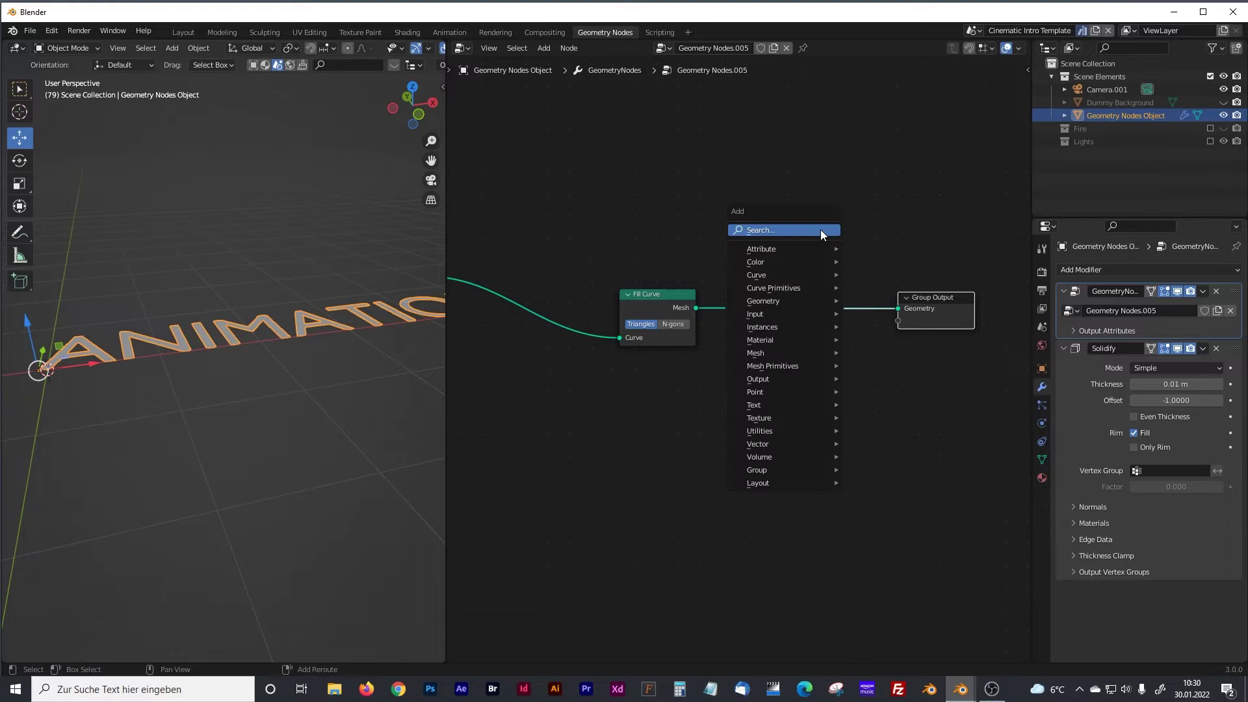
click(792, 229)
text(reali)
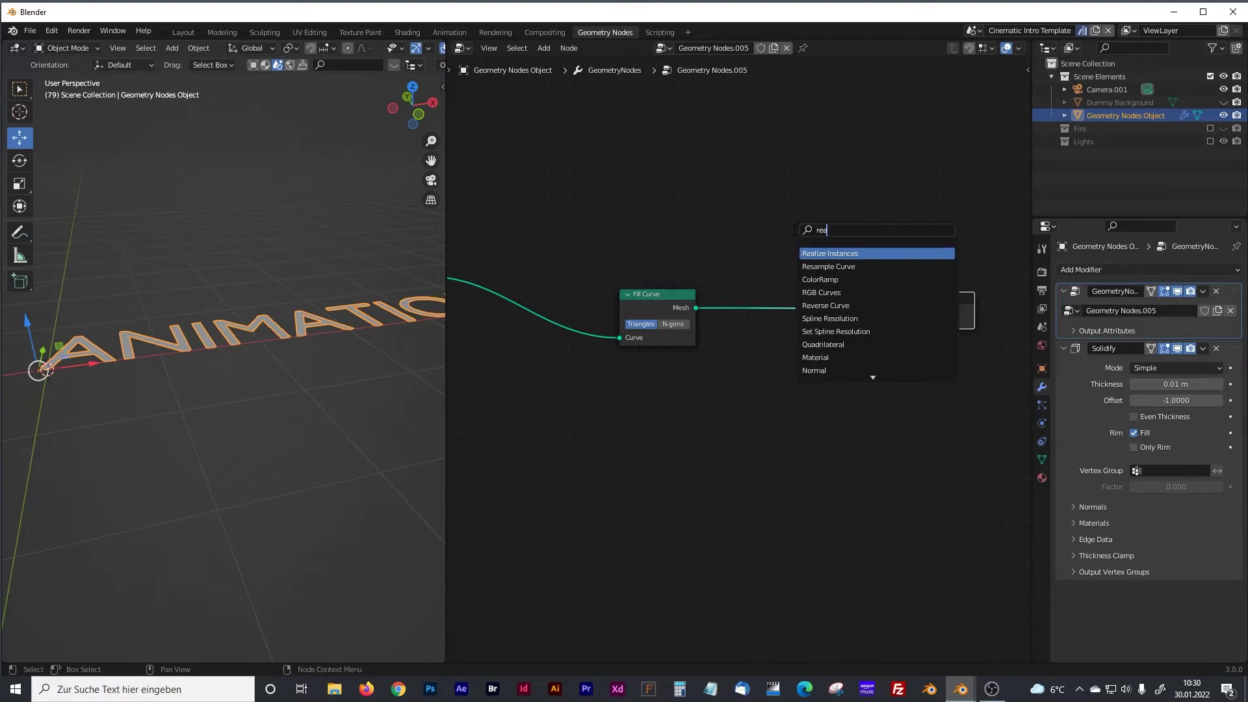
key(Return)
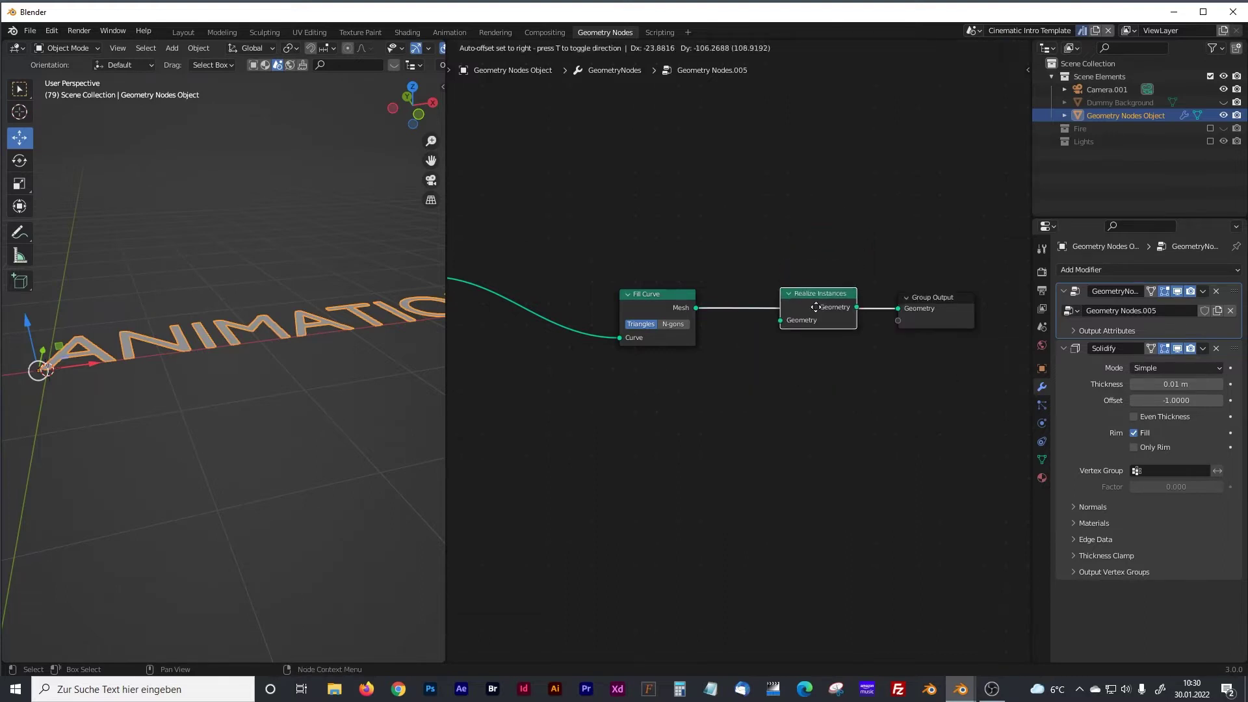
click(816, 307)
Set the Solidify modifier's thickness to 0.15 m and inspect the extruded letters in the viewport.
middle_drag(321, 341, 250, 314)
scroll(250, 314, up, 2)
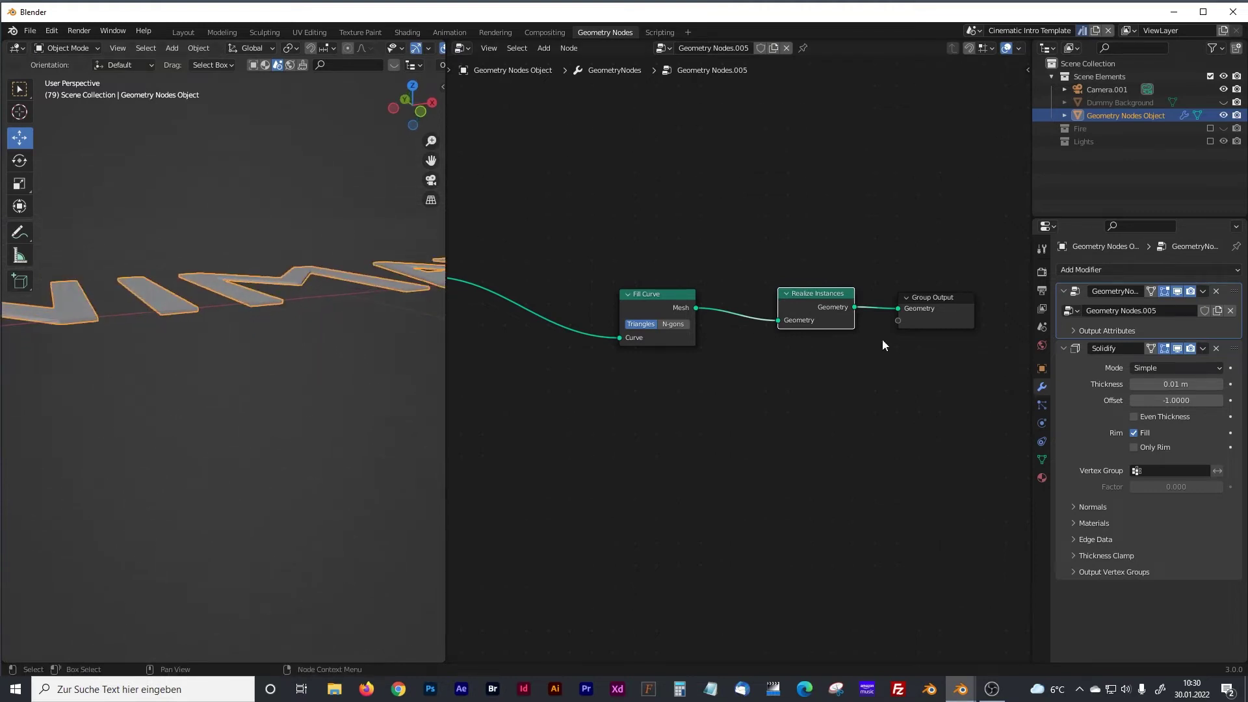
drag(1175, 385, 1218, 385)
middle_drag(320, 268, 357, 301)
drag(447, 299, 746, 301)
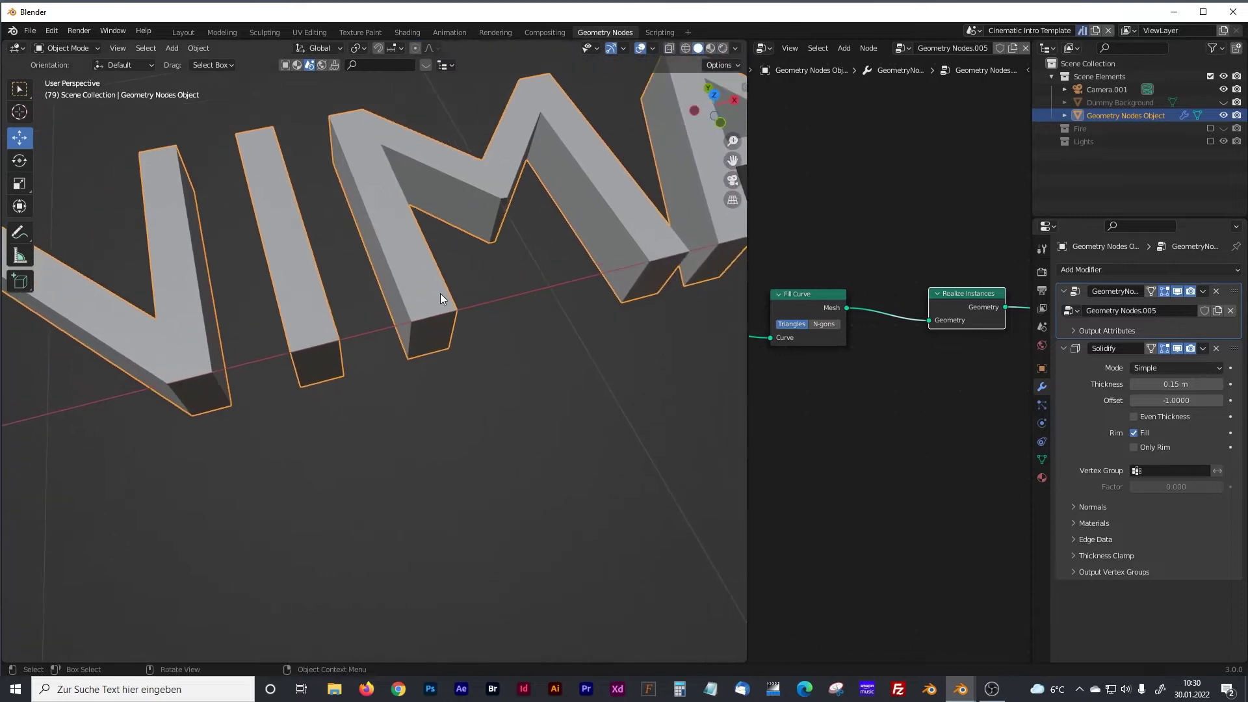
scroll(420, 287, down, 3)
scroll(421, 287, down, 2)
shift+middle_drag(521, 286, 462, 249)
drag(745, 273, 346, 273)
middle_drag(229, 271, 409, 336)
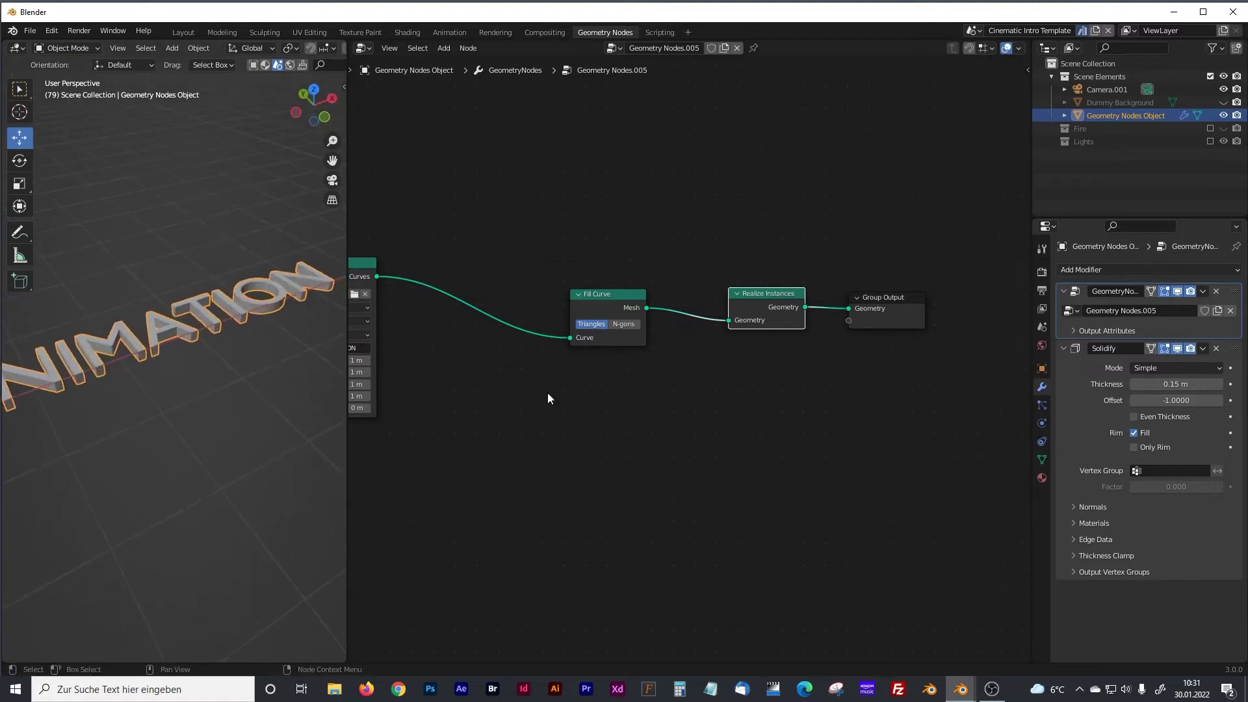
Move Fill Curve closer to Realize Instances and insert a Transform node between String to Curves and Fill Curve.
middle_drag(656, 444, 847, 424)
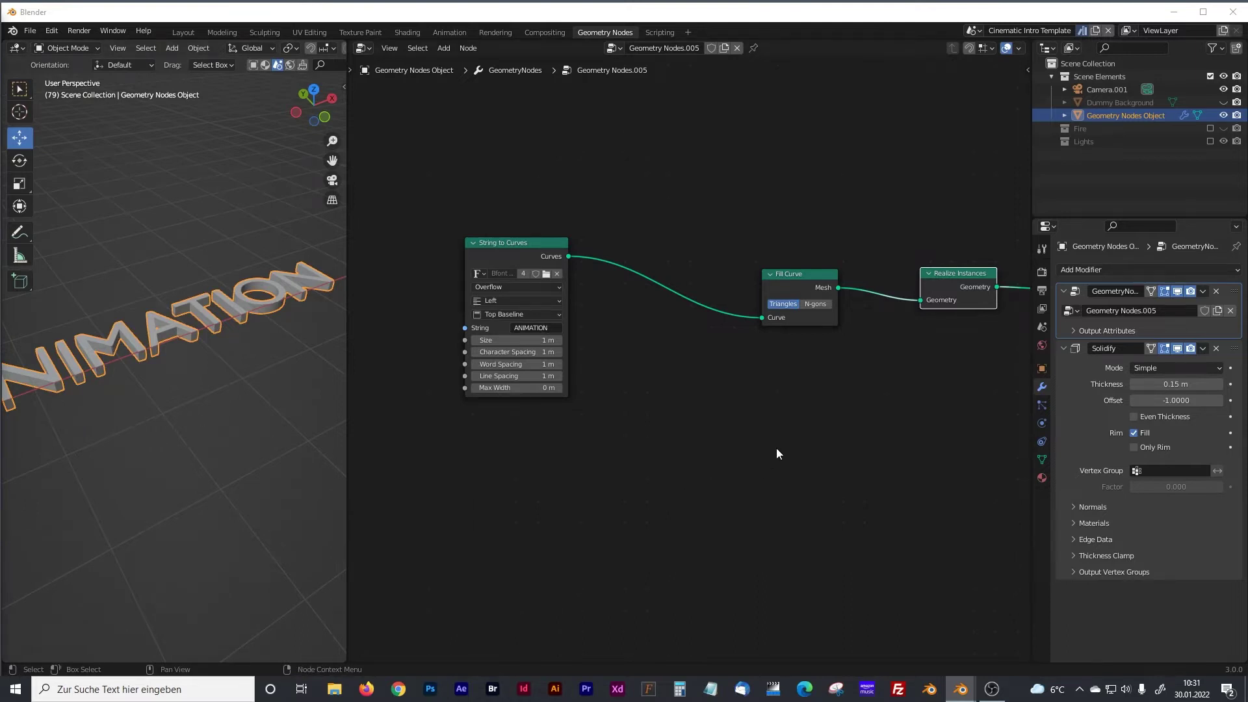
middle_drag(848, 419, 742, 425)
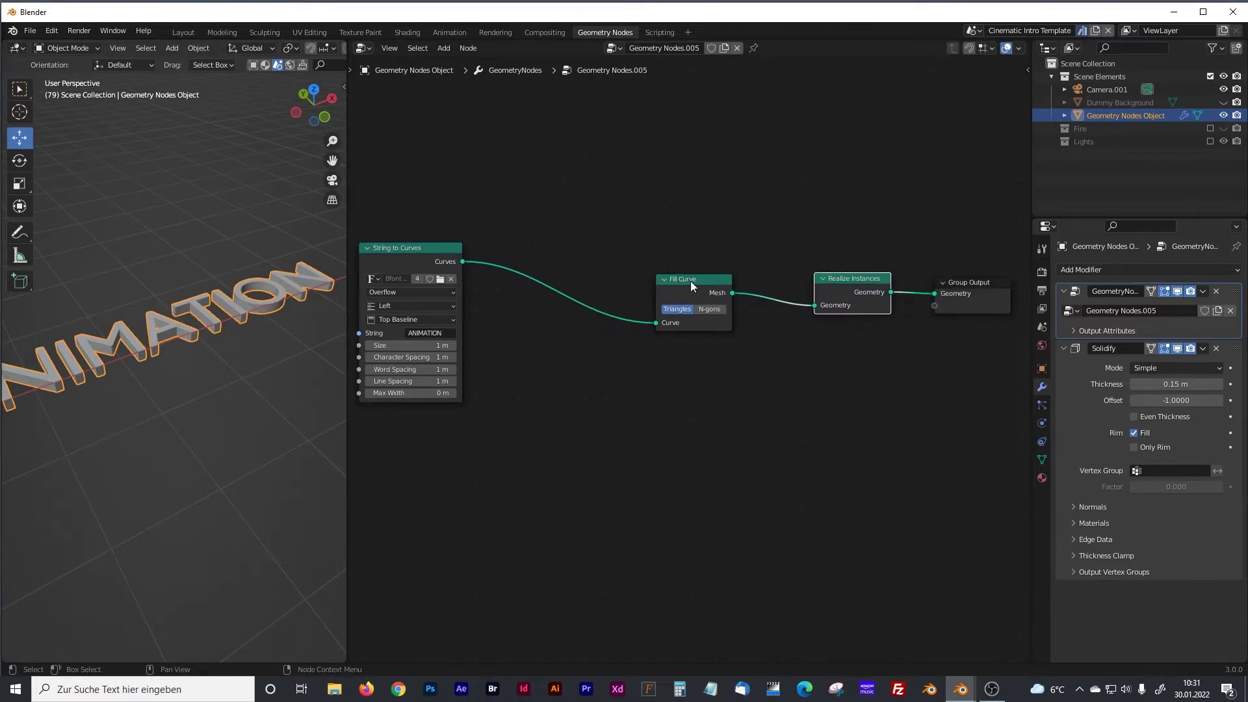
drag(690, 281, 731, 273)
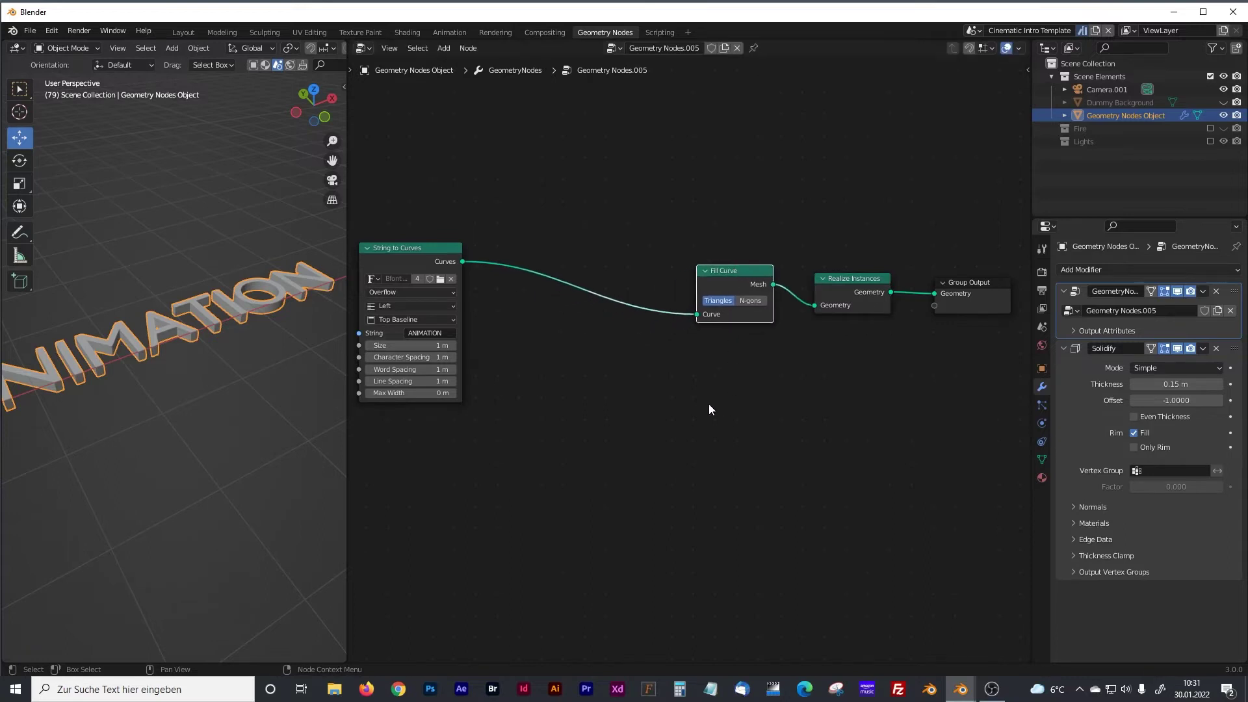
key(shift+a)
text(trans)
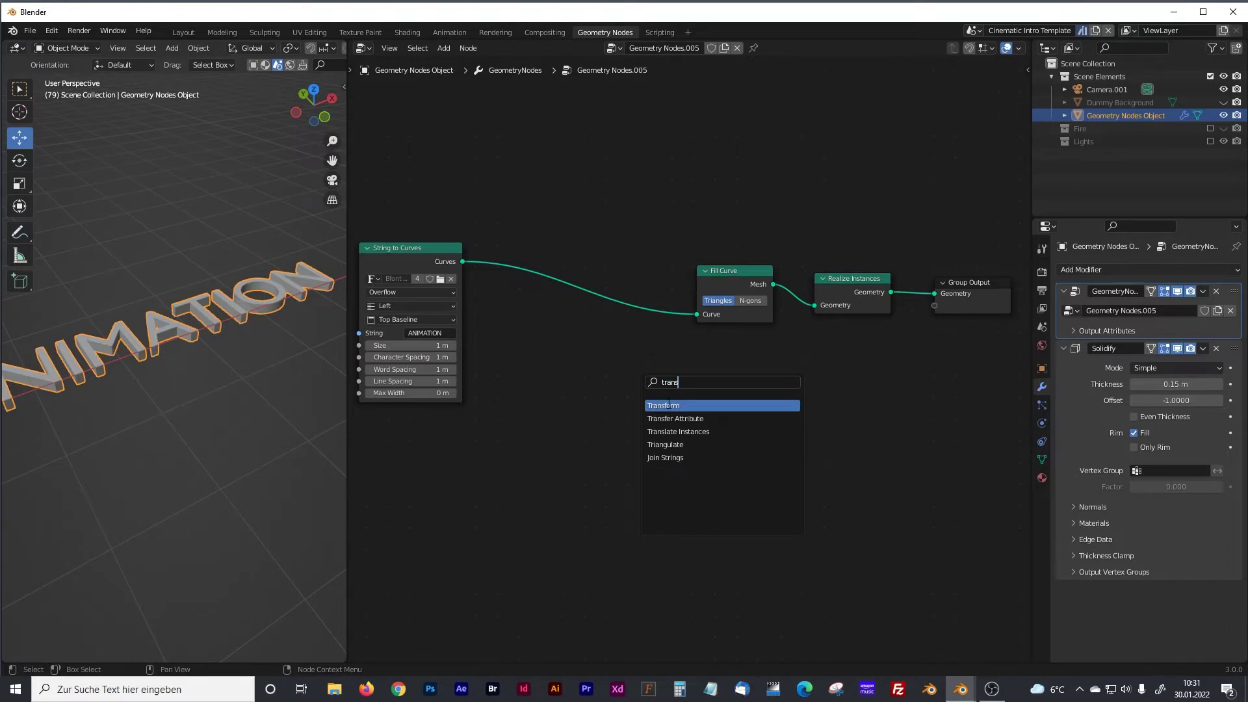
click(669, 404)
click(633, 302)
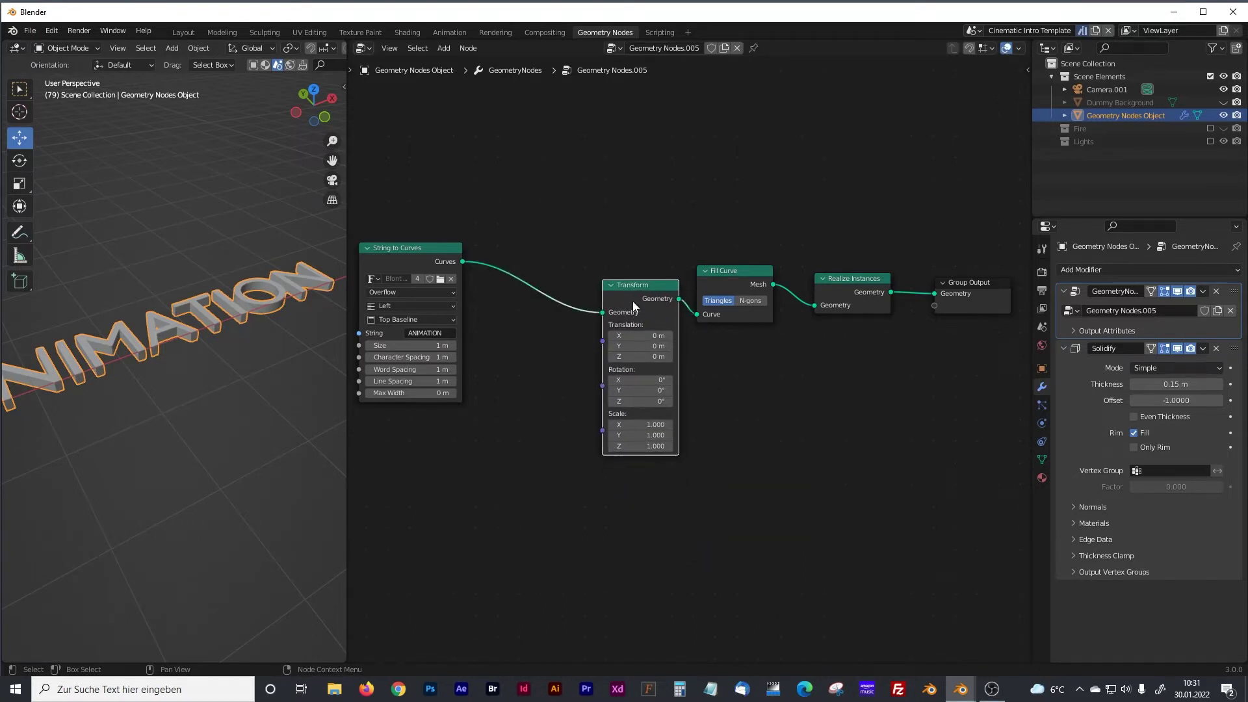
Set the Transform node's X rotation to 90° so the text stands upright, and view it from the front.
shift+middle_drag(251, 388, 298, 367)
click(631, 381)
mouse_move(630, 380)
mouse_down()
mouse_move(663, 382)
mouse_move(627, 383)
mouse_up()
click(627, 382)
text(90)
key(Return)
drag(346, 363, 505, 362)
middle_drag(364, 367, 304, 341)
scroll(286, 324, down, 2)
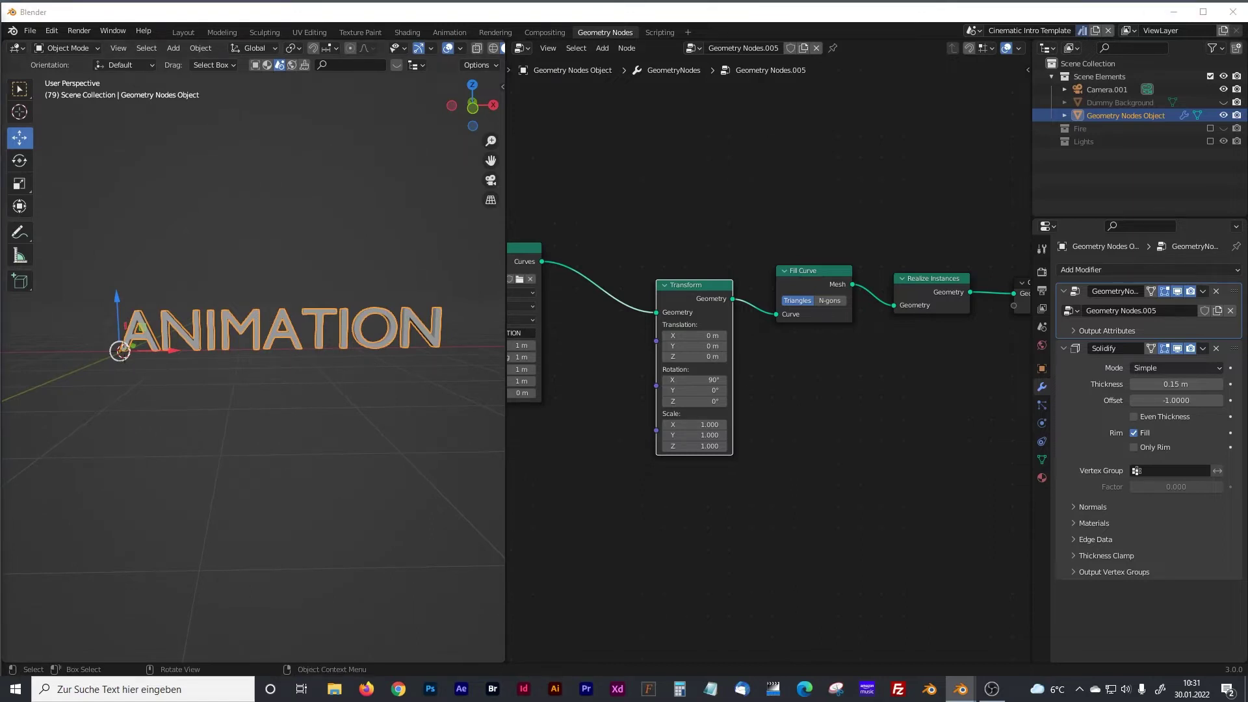
Shift the Transform, Fill Curve and downstream nodes away from String to Curves to free space between them.
scroll(815, 388, down, 3)
drag(989, 277, 711, 449)
drag(715, 316, 877, 312)
click(735, 358)
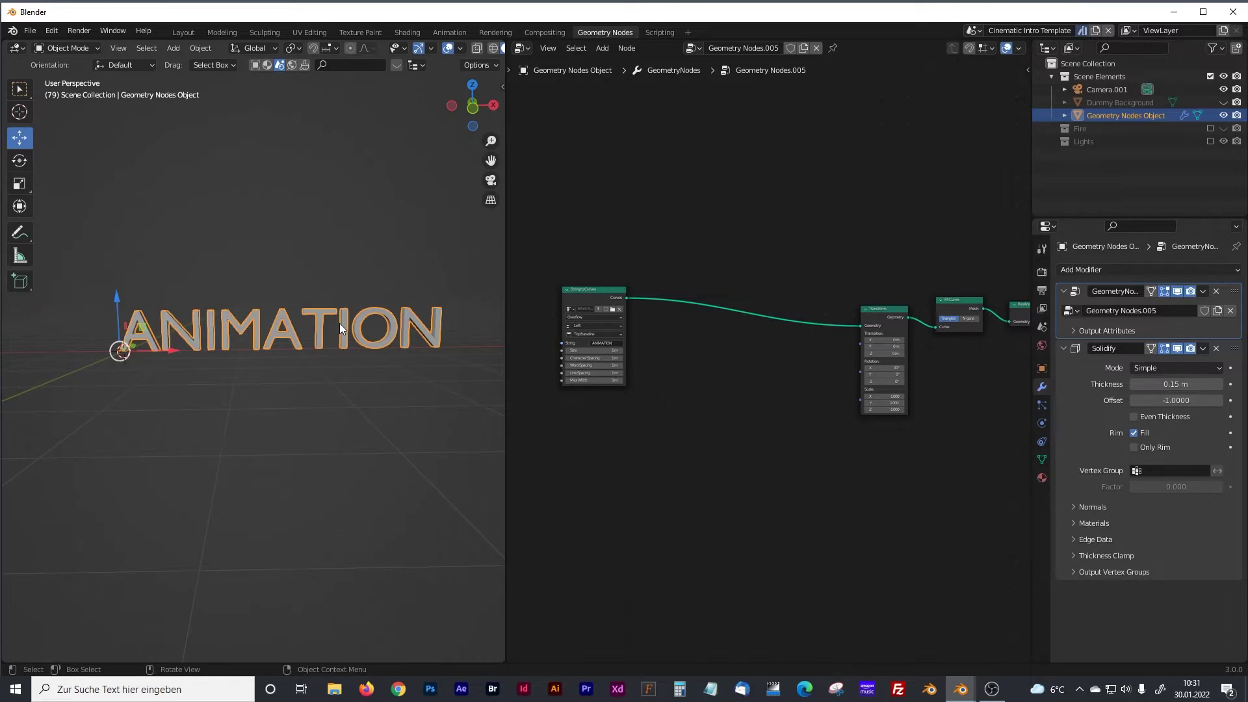
Insert a Translate Instances node on the link between String to Curves and Transform.
scroll(745, 419, up, 2)
key(shift+a)
click(705, 408)
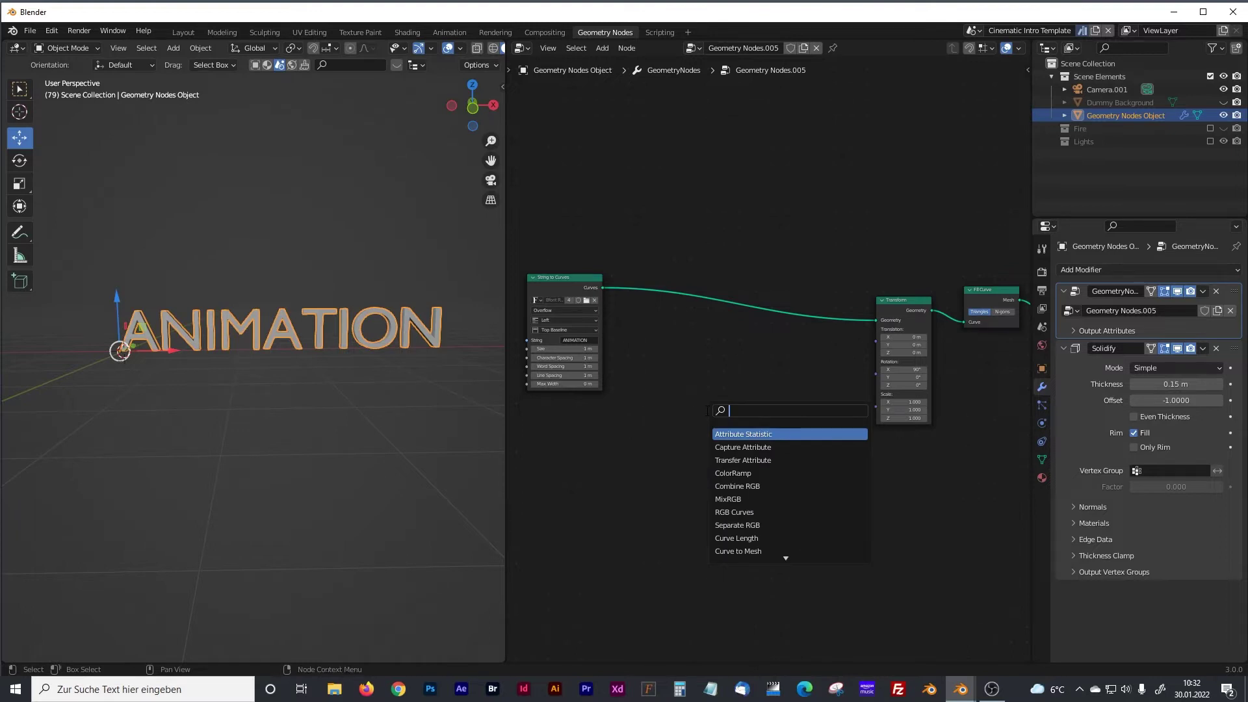
text(trans)
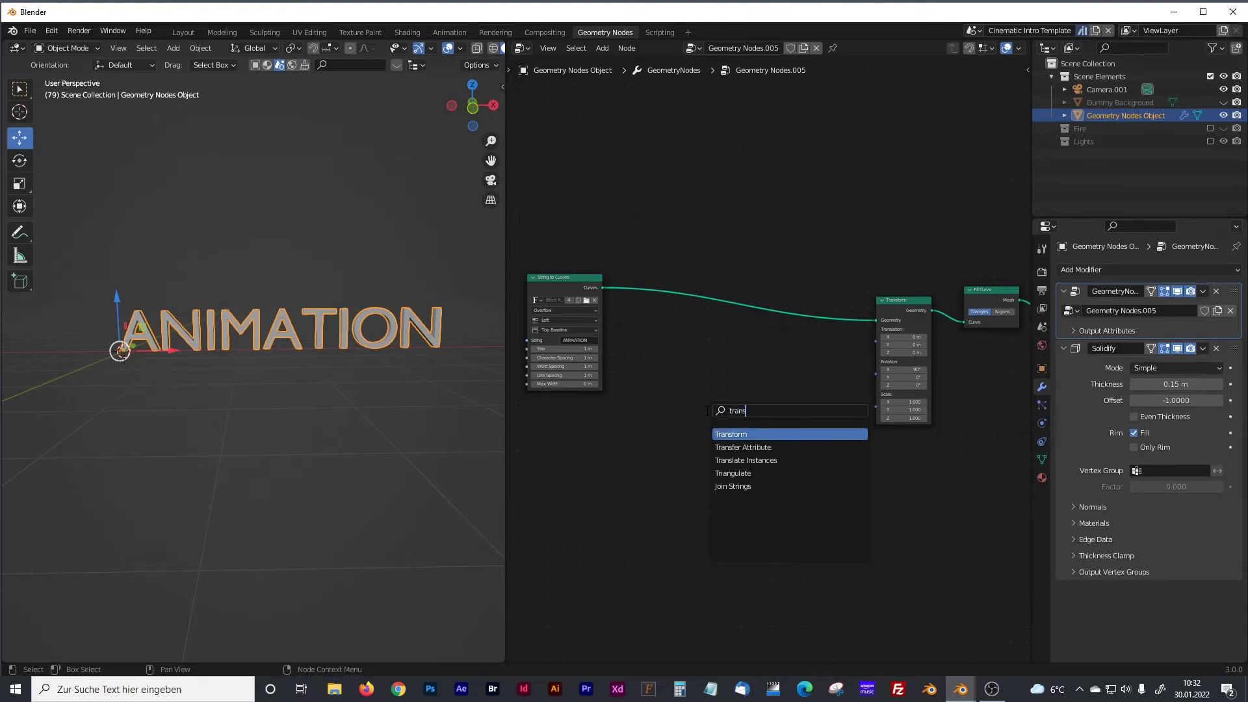
key(Down)
key(Down)
key(Return)
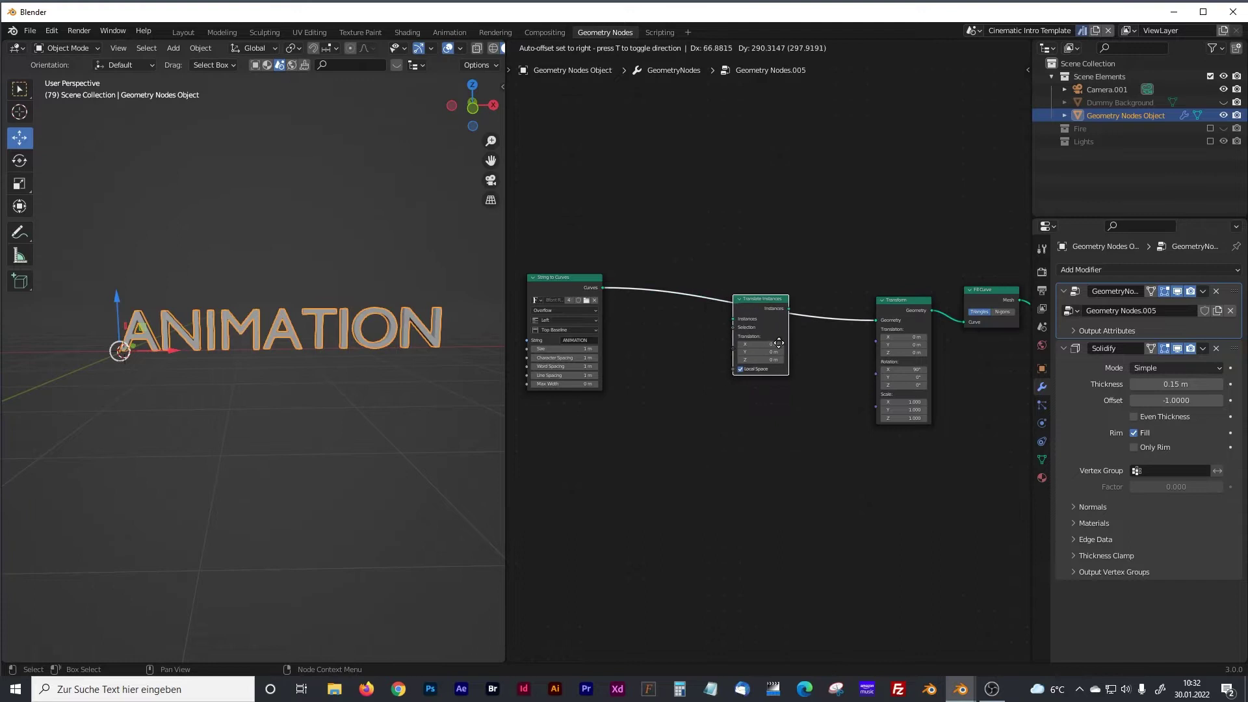
click(777, 342)
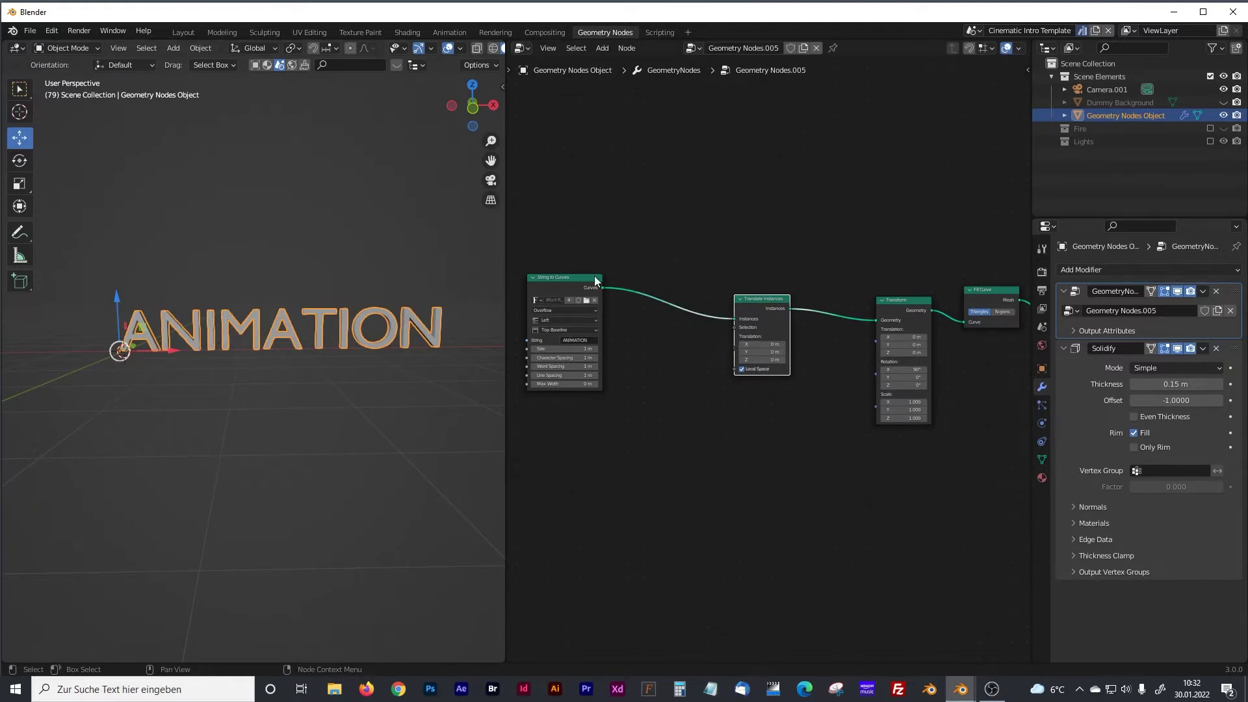
drag(761, 297, 775, 293)
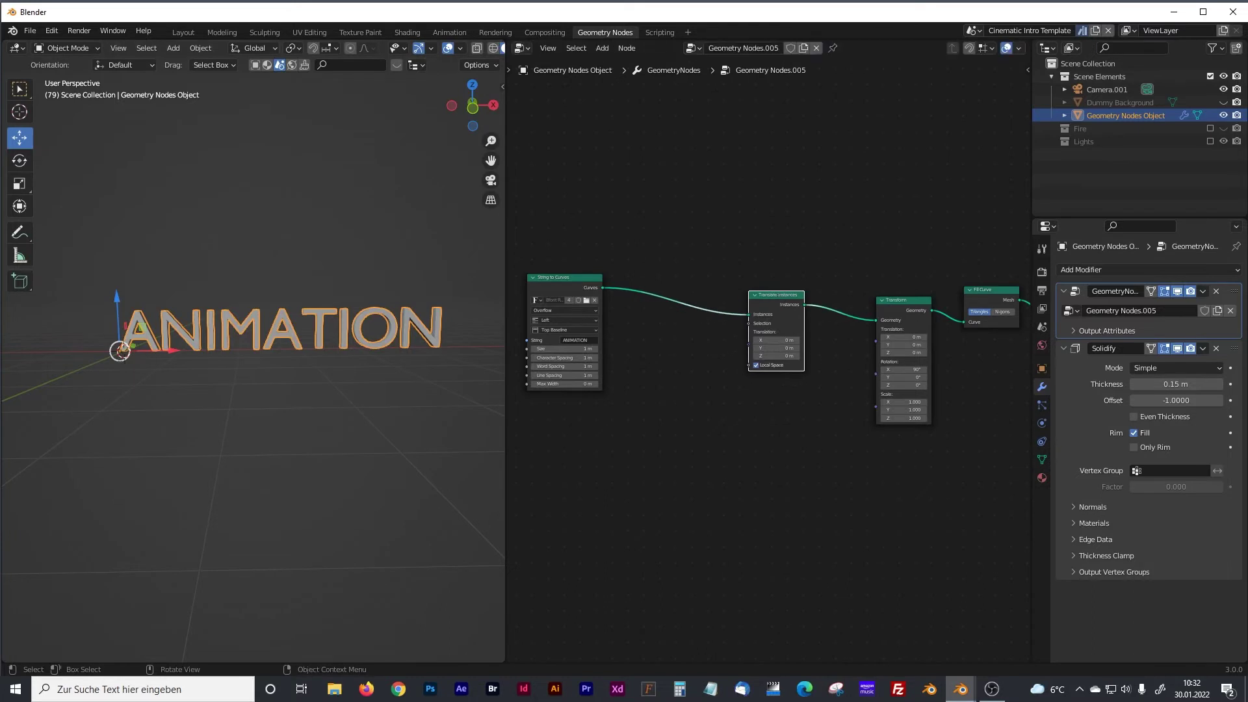
Widen the node editor at the expense of the 3D viewport, leaving empty space below the node chain.
click(621, 419)
drag(504, 354, 354, 353)
middle_drag(549, 507, 600, 418)
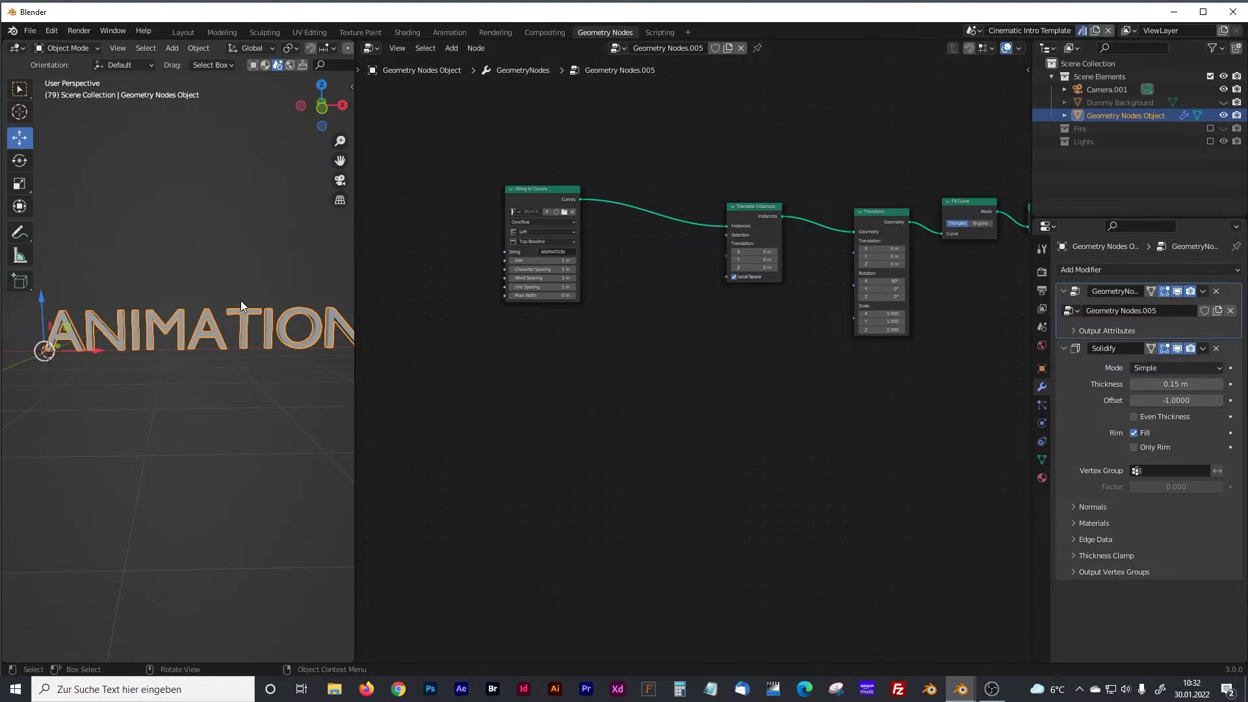
Add a Plain Axes empty and move it to about X 0.4 m and Z -0.82 m, below the text.
key(shift+a)
mouse_move(184, 450)
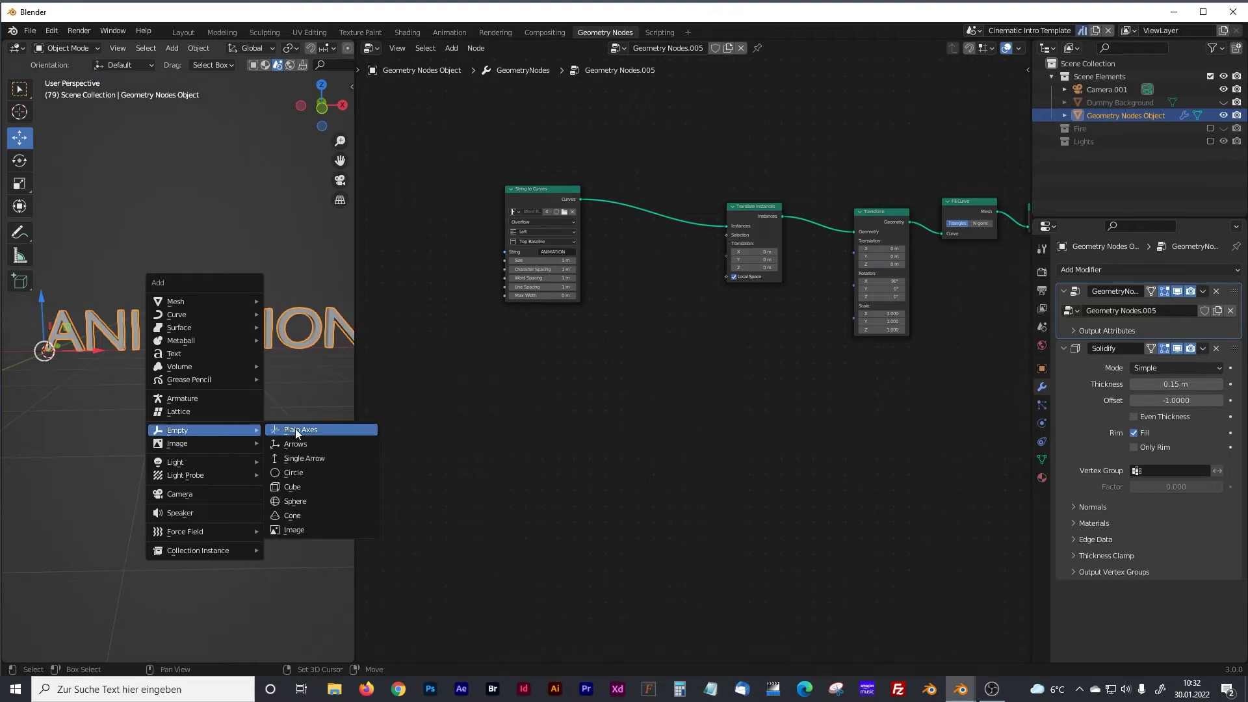
click(296, 430)
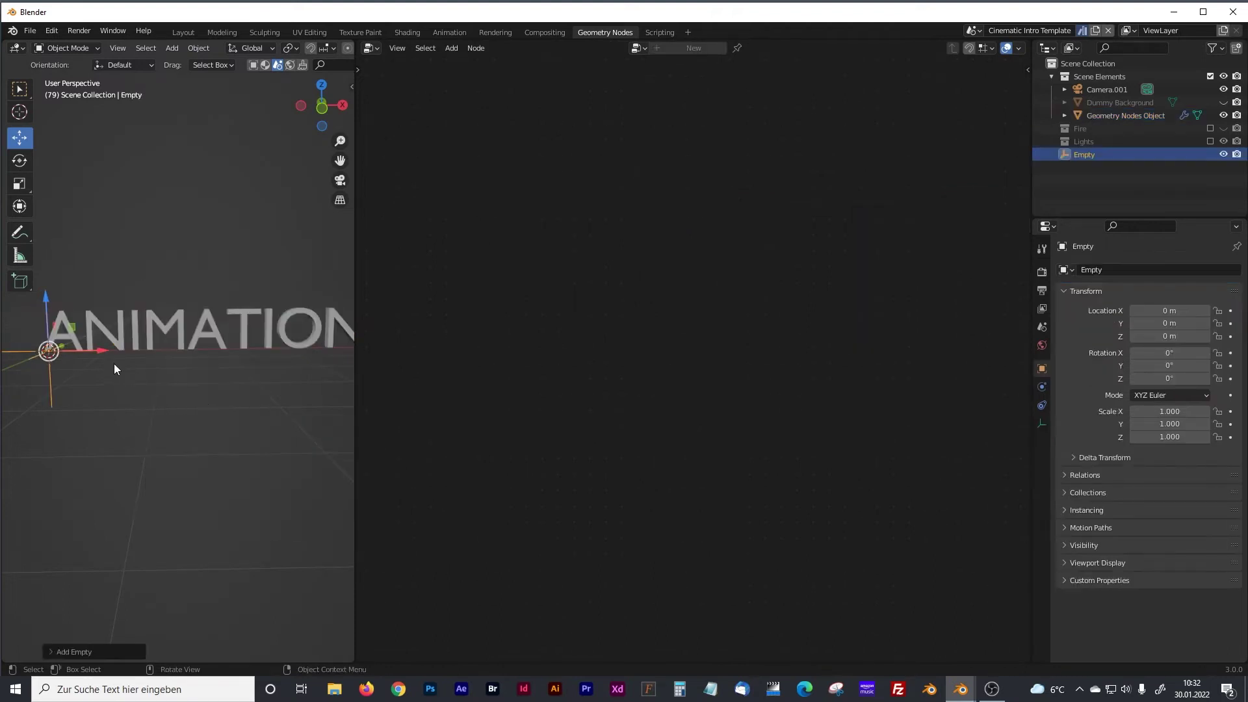
drag(45, 306, 48, 352)
drag(104, 397, 127, 397)
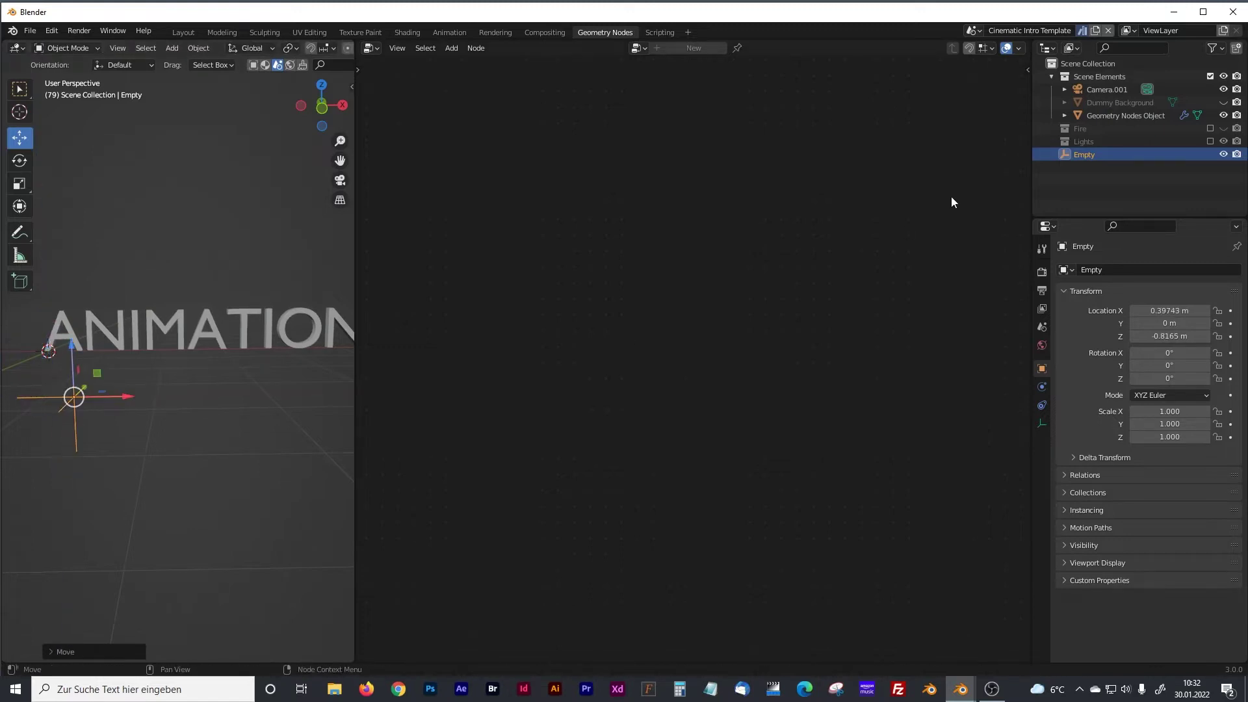
Rename the empty to Animation Control.
double_click(1085, 154)
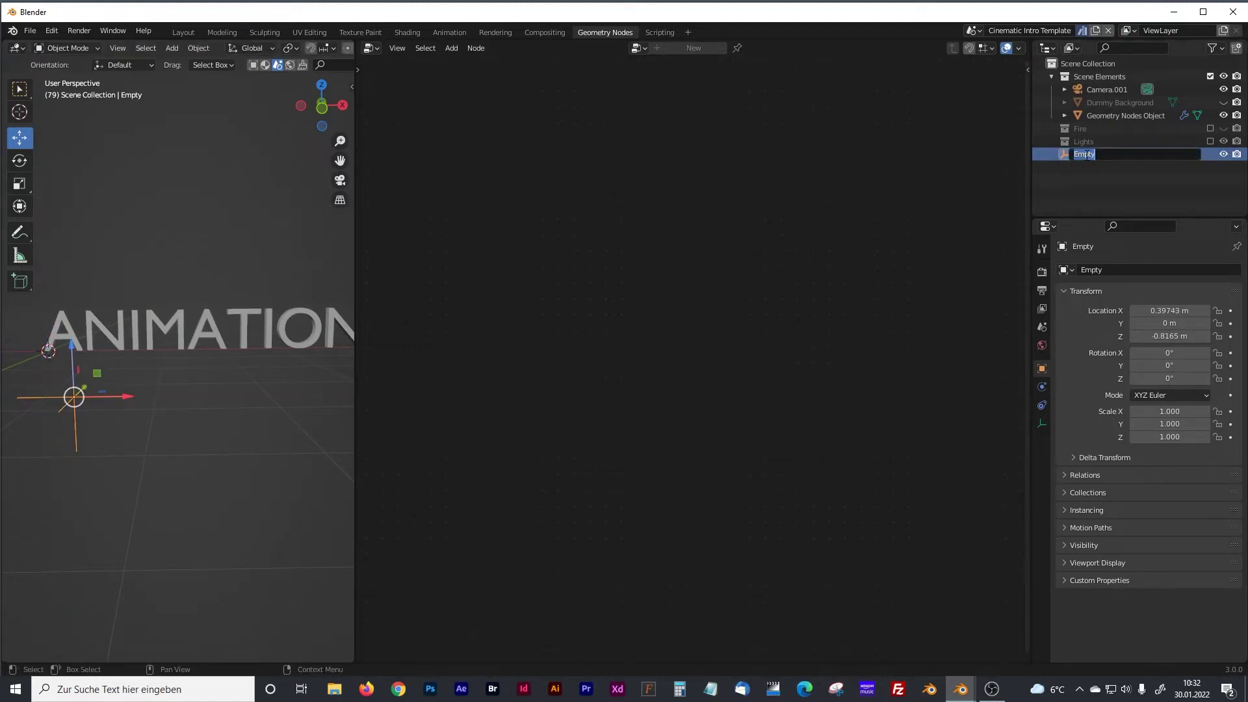
text(Animation Control)
key(Return)
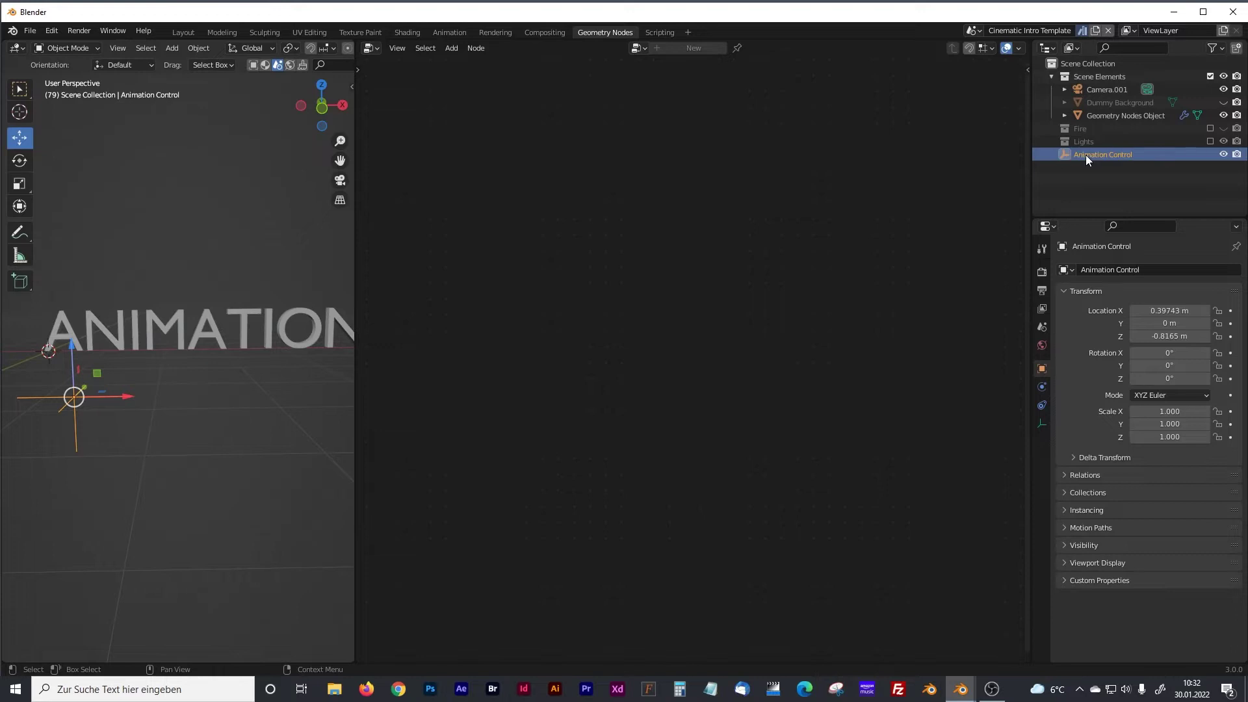
Bring the Animation Control empty into the text's node tree as an Object Info node and add a Position node above it.
click(310, 333)
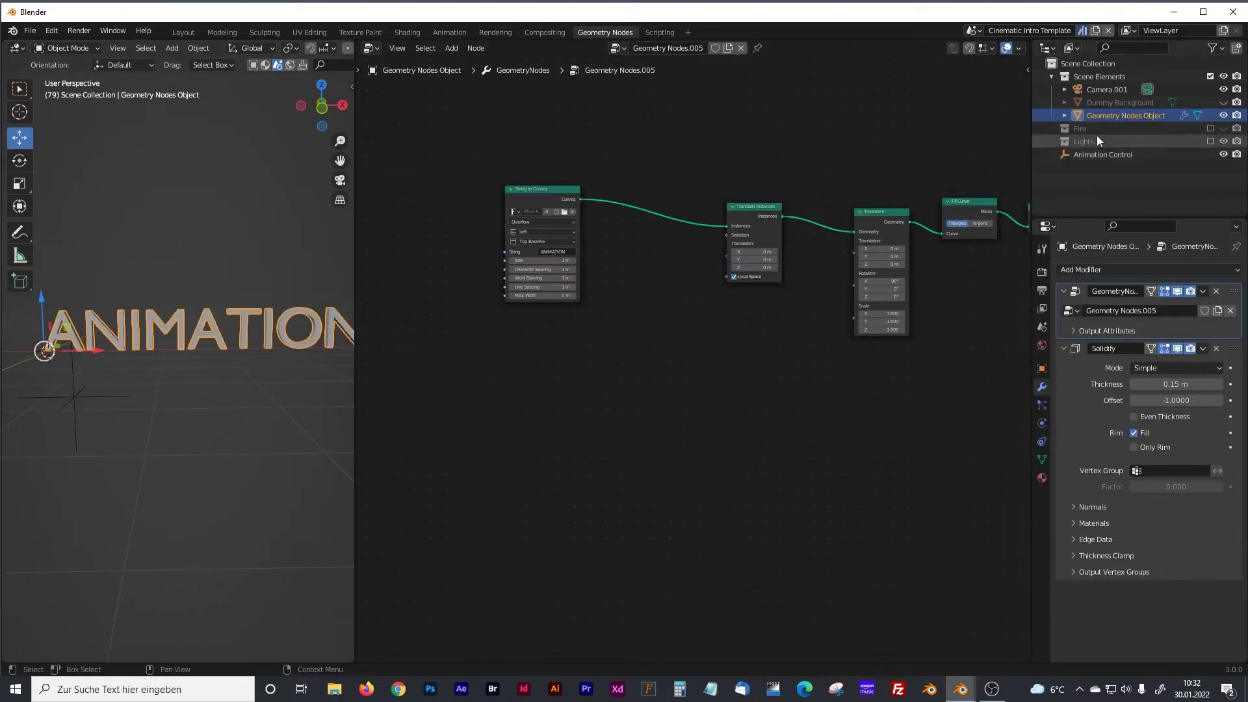
drag(1096, 154, 563, 444)
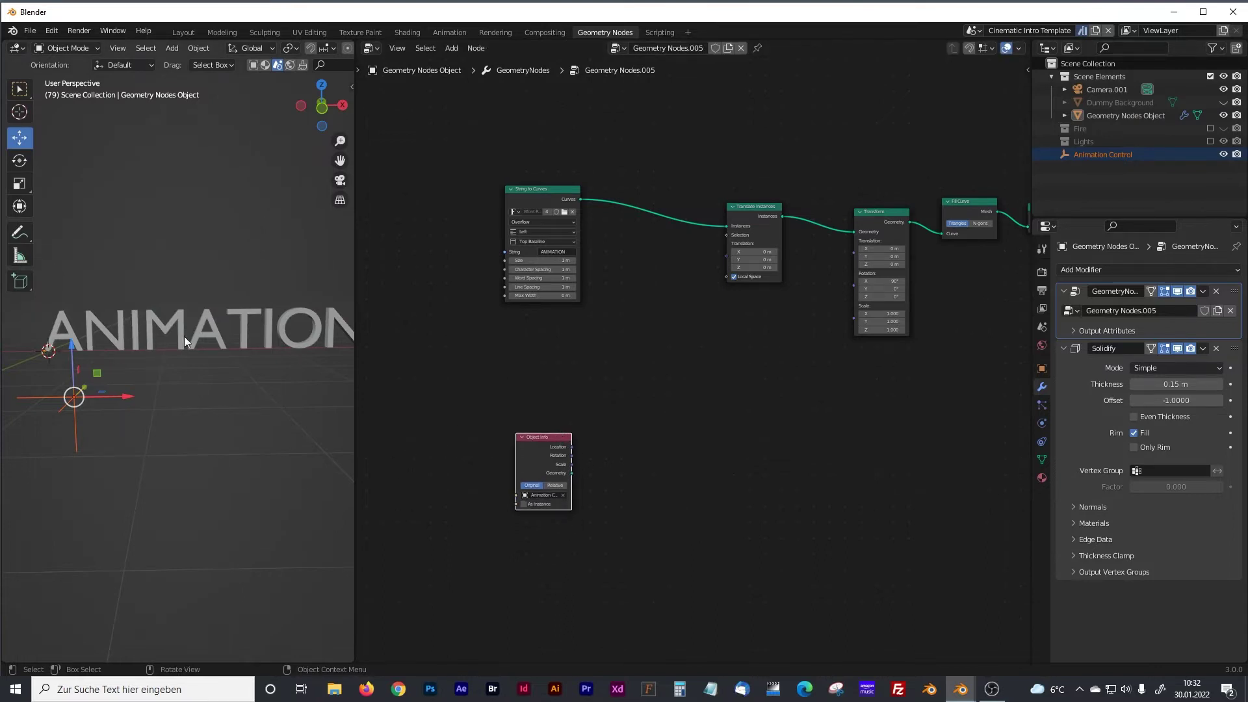
key(shift+a)
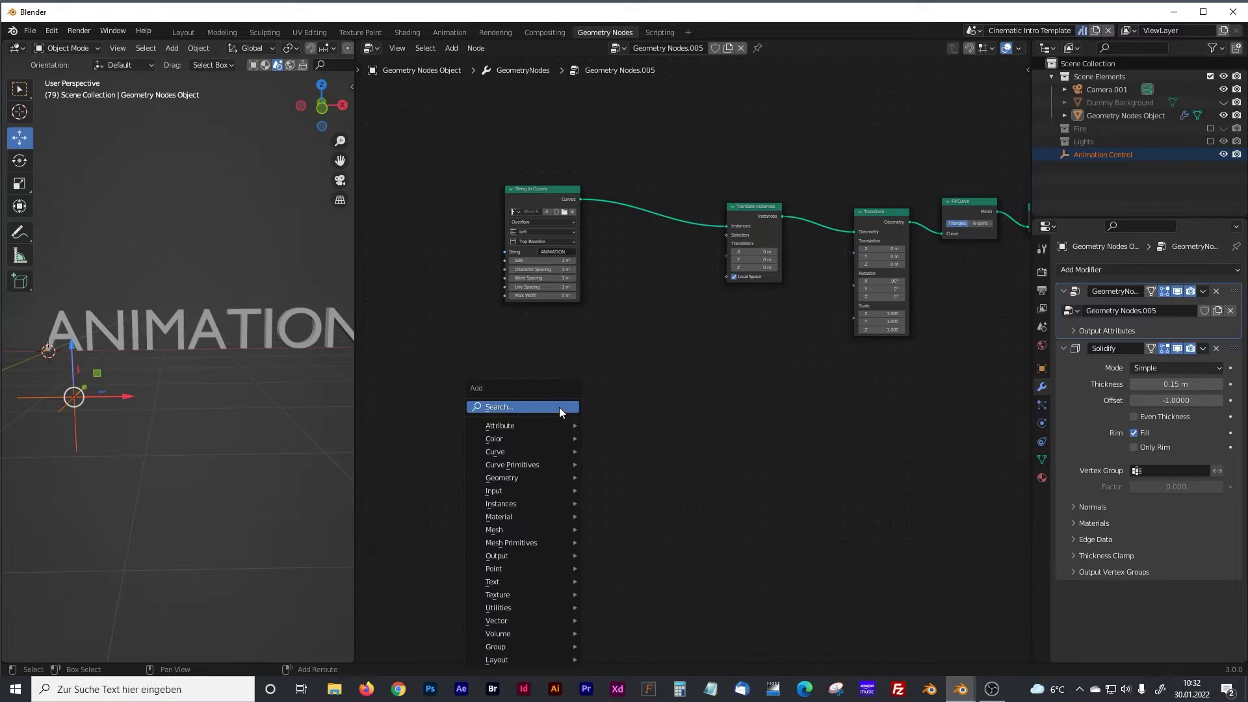
click(552, 403)
text(pos)
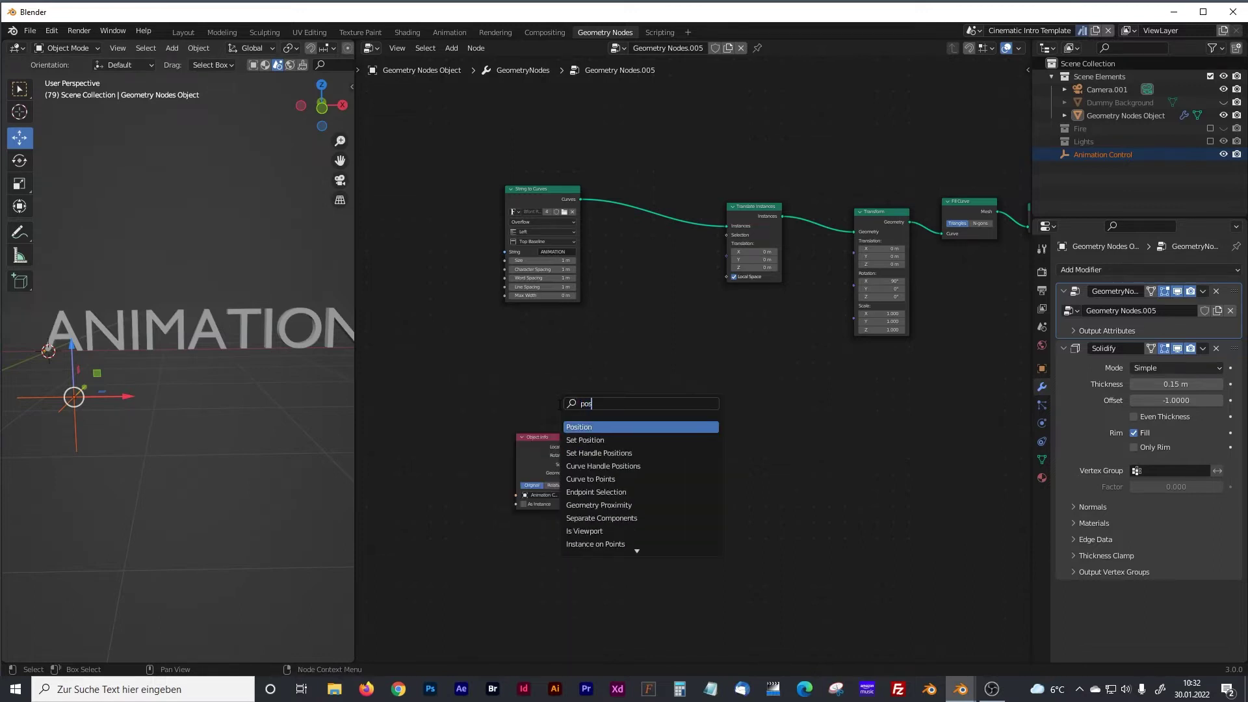
key(Down)
key(Up)
key(Return)
click(546, 417)
Add a Separate XYZ node beside the Position and Object Info nodes.
middle_drag(661, 456, 635, 436)
click(635, 440)
key(shift+a)
text(s)
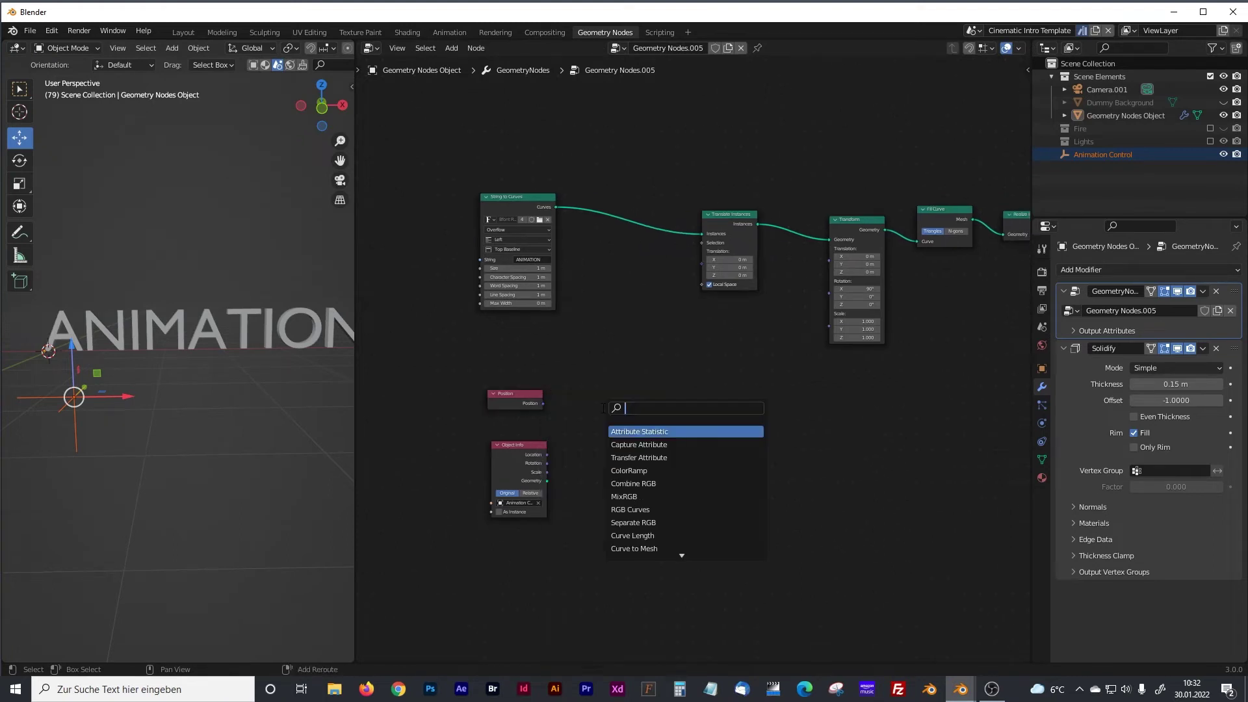
text(eper)
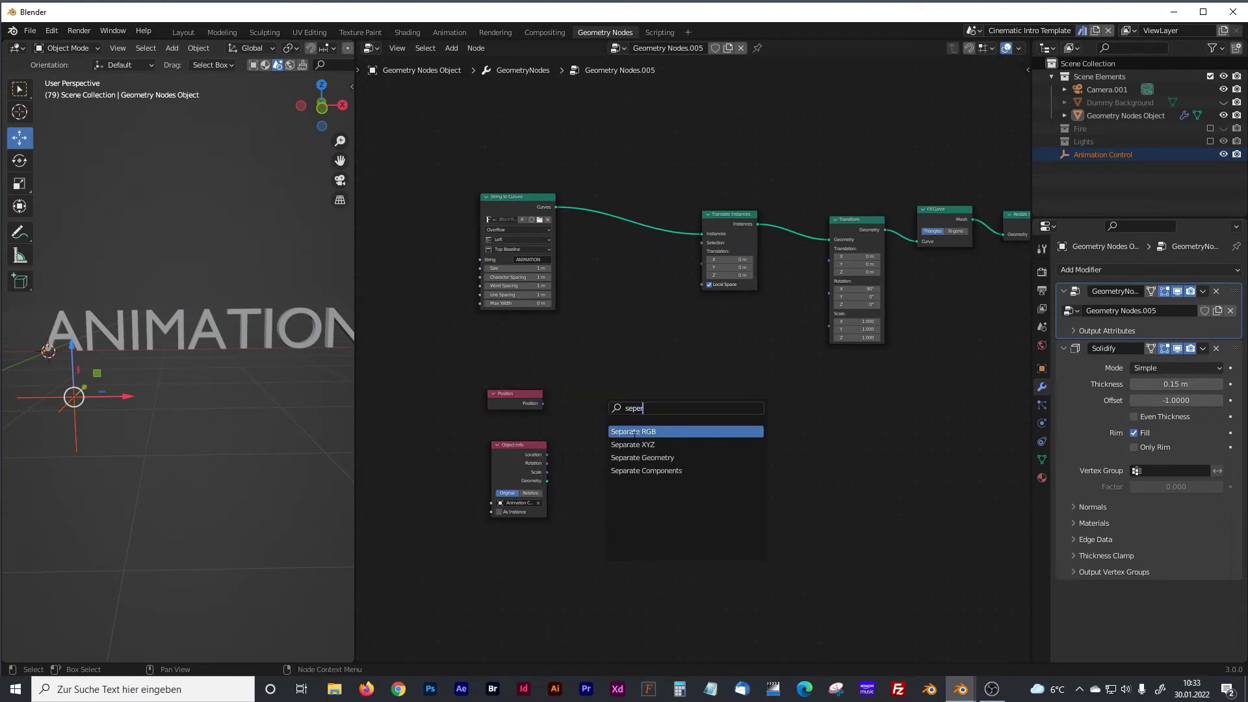
click(634, 444)
click(642, 427)
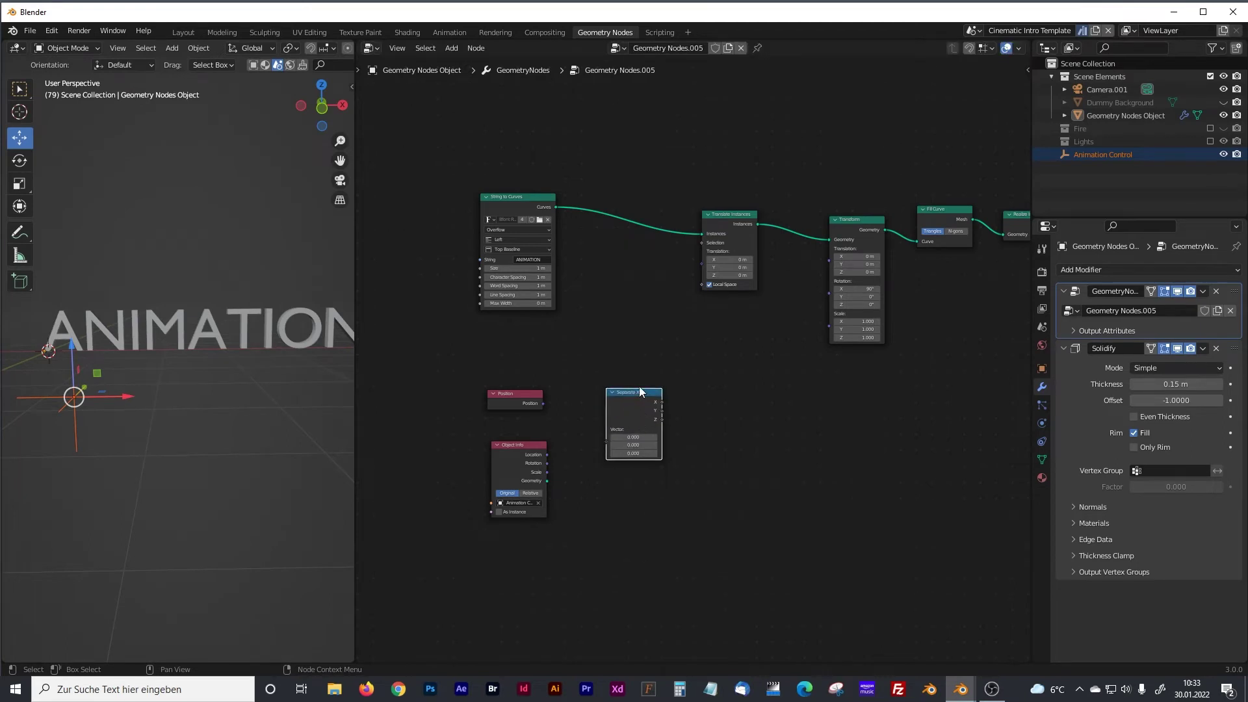
Duplicate the Separate XYZ node and align the copy below the original.
key(alt+a)
click(633, 393)
key(shift+d)
click(633, 484)
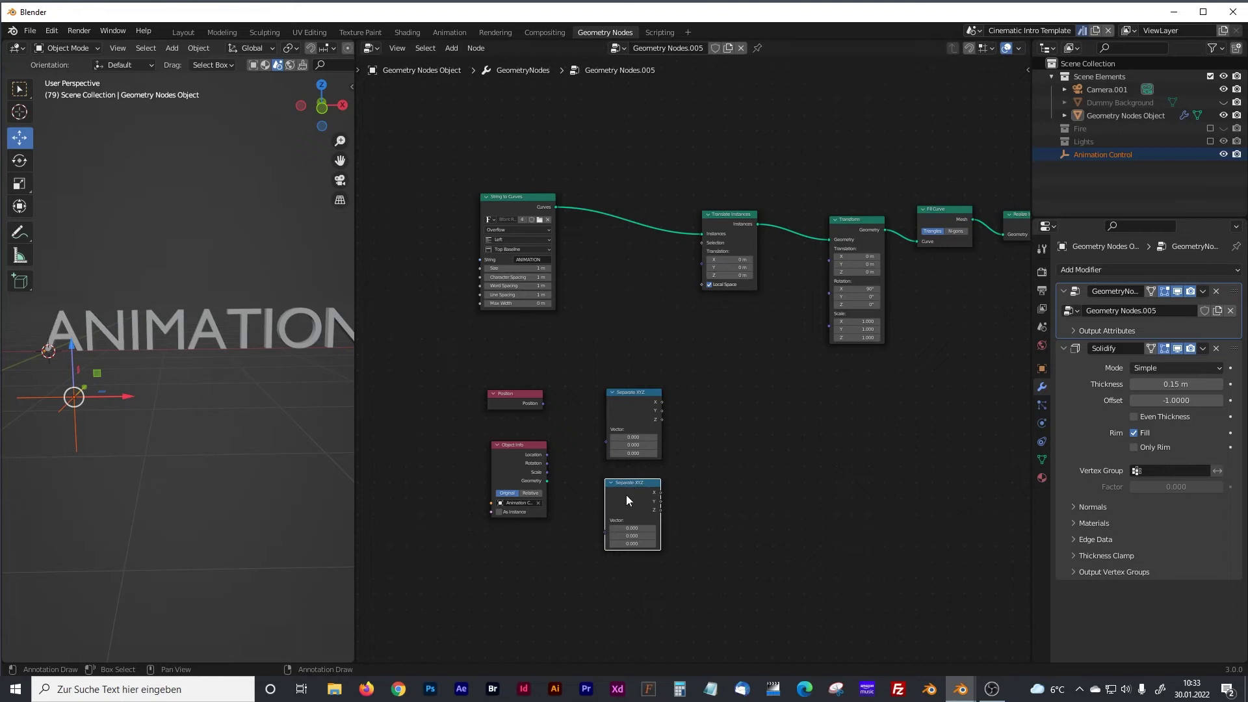
drag(628, 484, 630, 479)
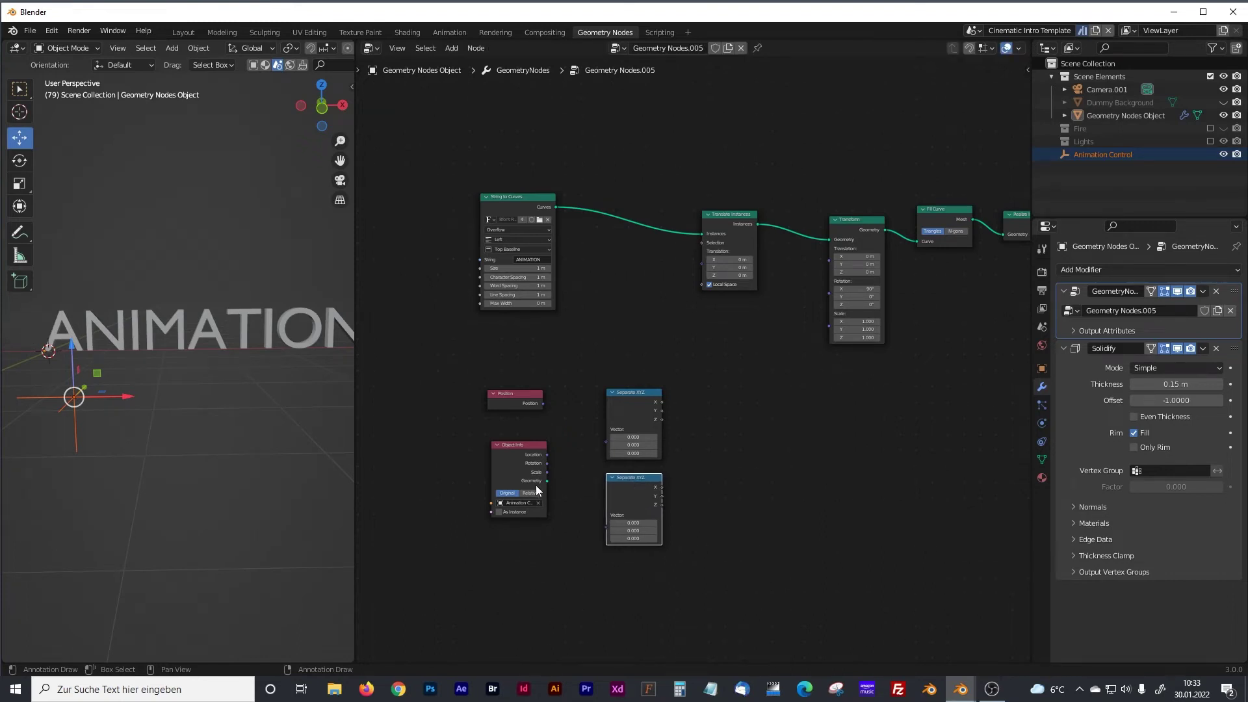
Place the Position node below Object Info and connect its output to the lower Separate XYZ node's Vector input.
scroll(535, 485, up, 1)
drag(517, 397, 509, 560)
drag(509, 448, 504, 414)
drag(505, 567, 600, 541)
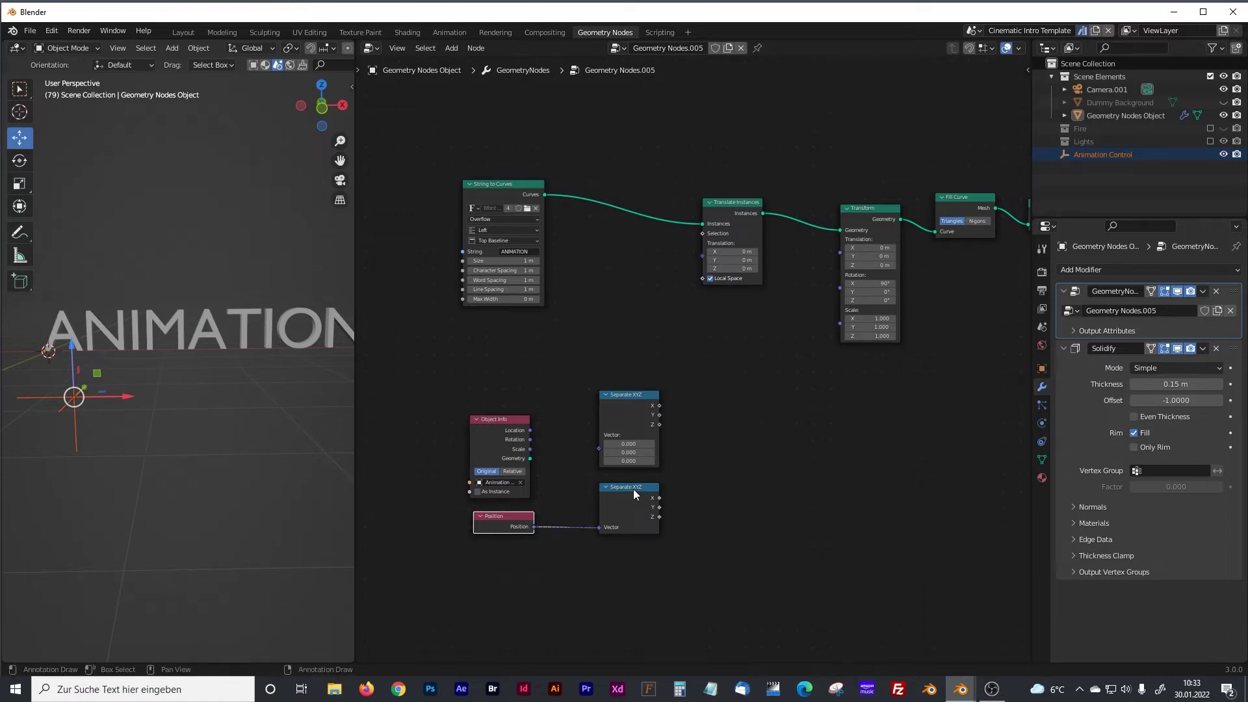
drag(633, 488, 633, 494)
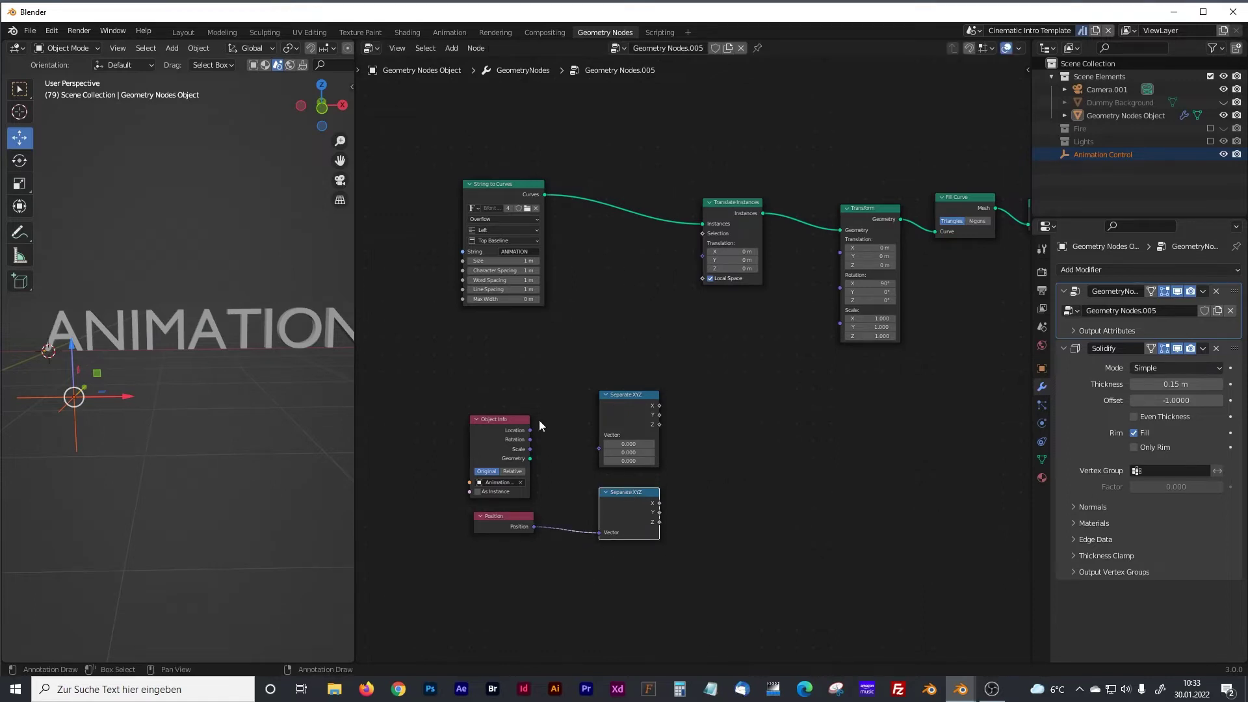
Connect Object Info's Location to the upper Separate XYZ node's Vector input and tidy both nodes' placement.
drag(517, 418, 522, 394)
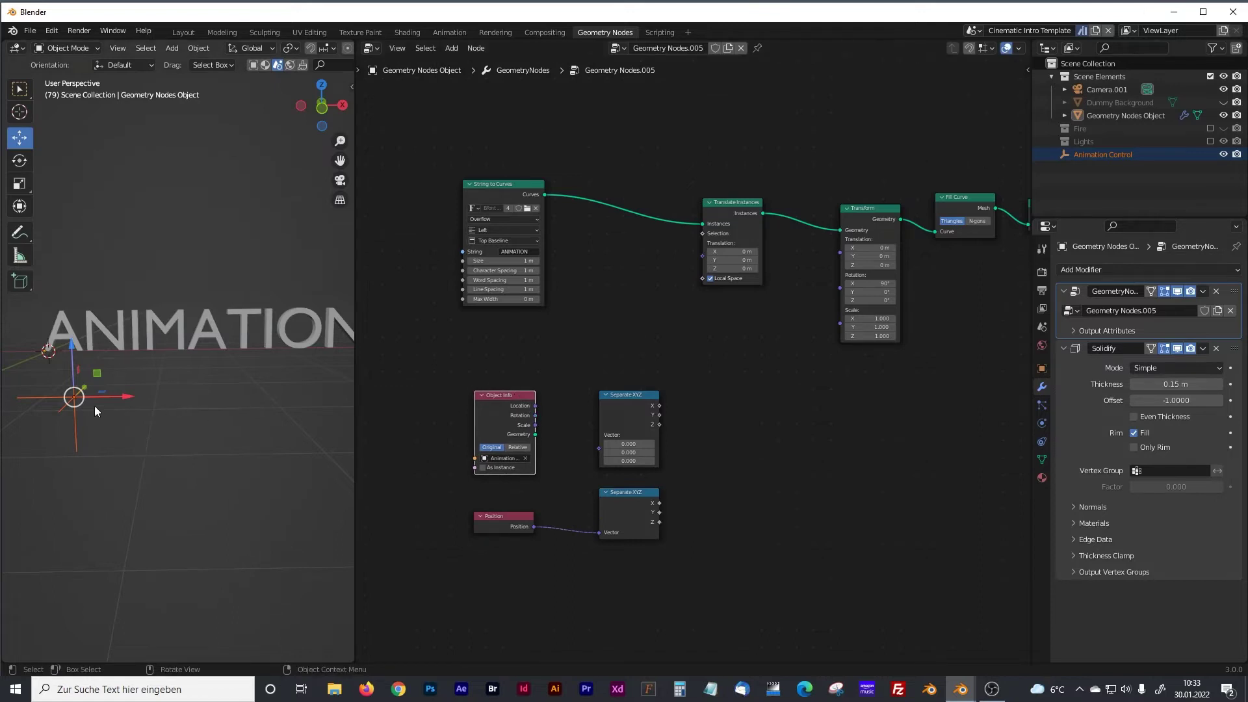
drag(535, 405, 595, 446)
drag(632, 398, 635, 417)
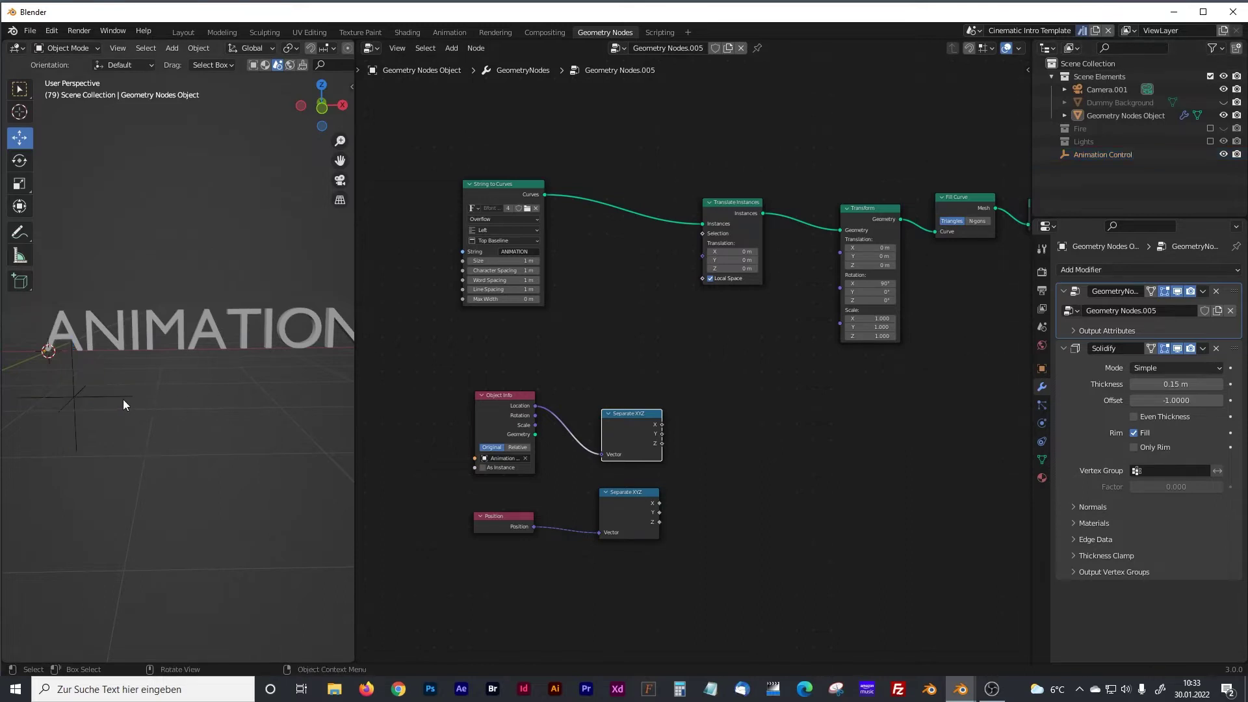
Move the Animation Control empty along X to about 2.56 m, then reselect the text object.
click(124, 398)
drag(125, 400, 248, 398)
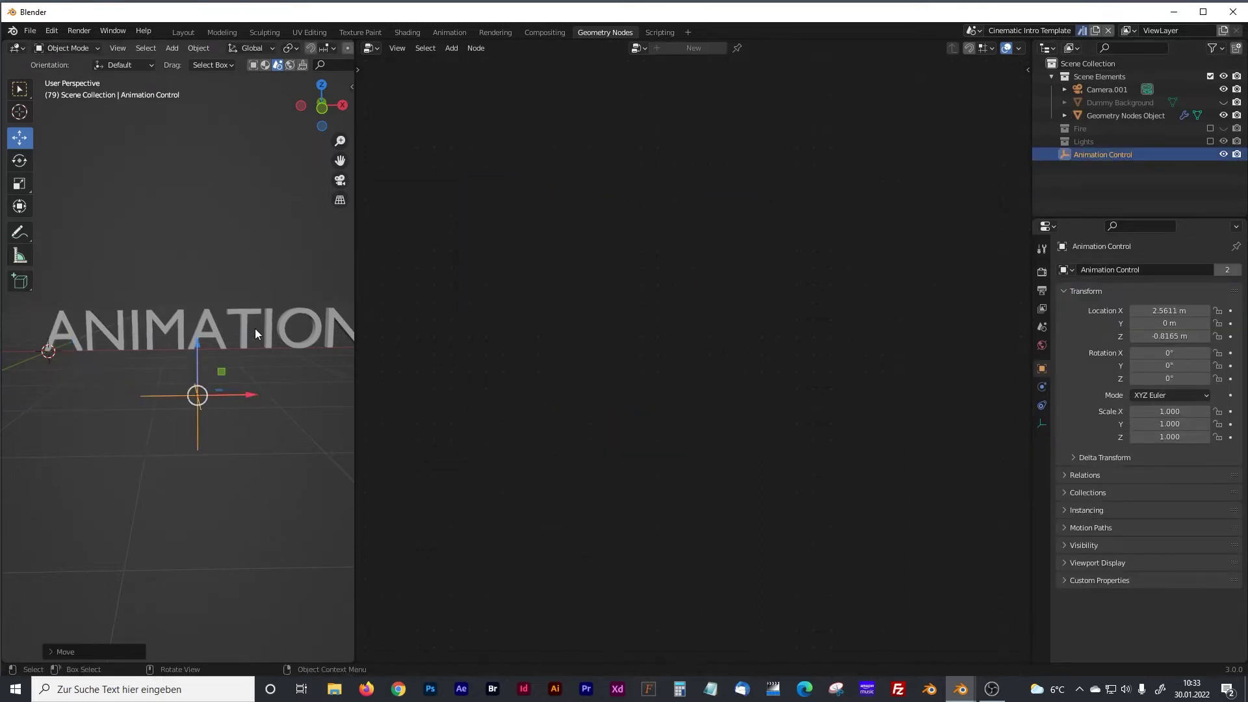
click(255, 325)
Add a Math node next to the Separate XYZ nodes and set its operation to Subtract.
middle_drag(725, 387, 681, 370)
key(shift+a)
text(s)
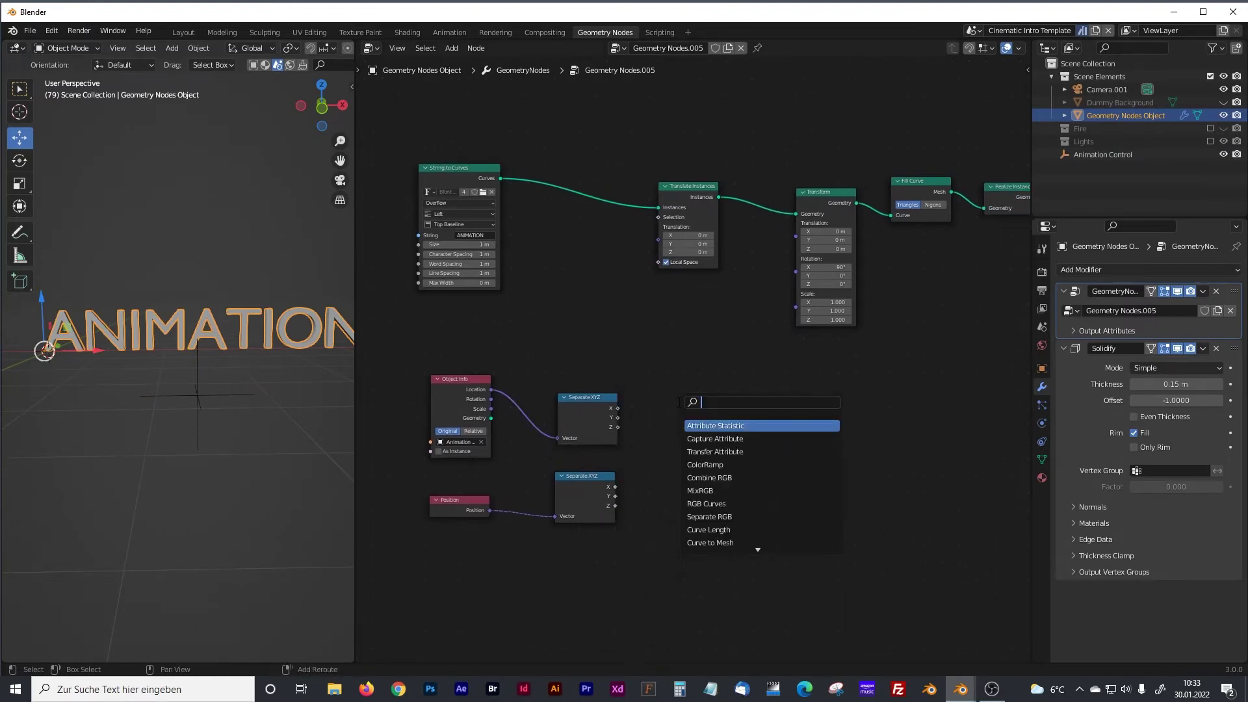
text(ubtr)
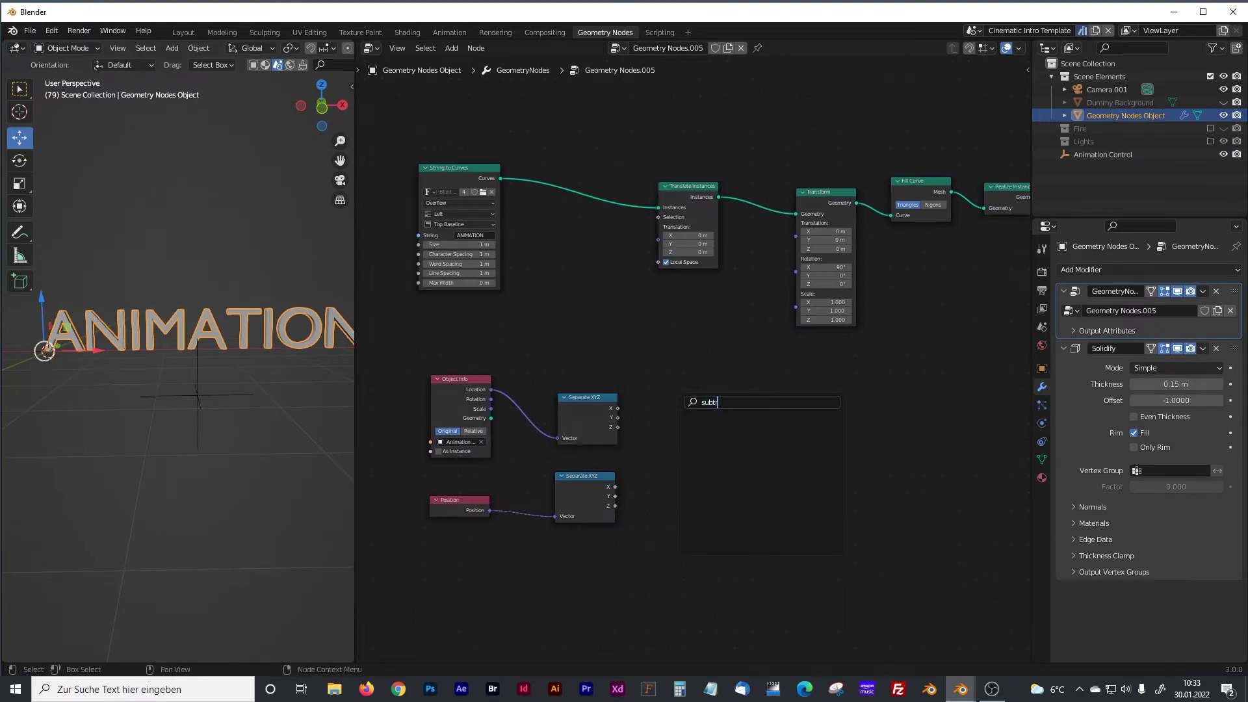
key(BackSpace)
key(BackSpace)
key(BackSpace)
key(BackSpace)
key(BackSpace)
text(add)
click(705, 426)
click(702, 424)
click(703, 425)
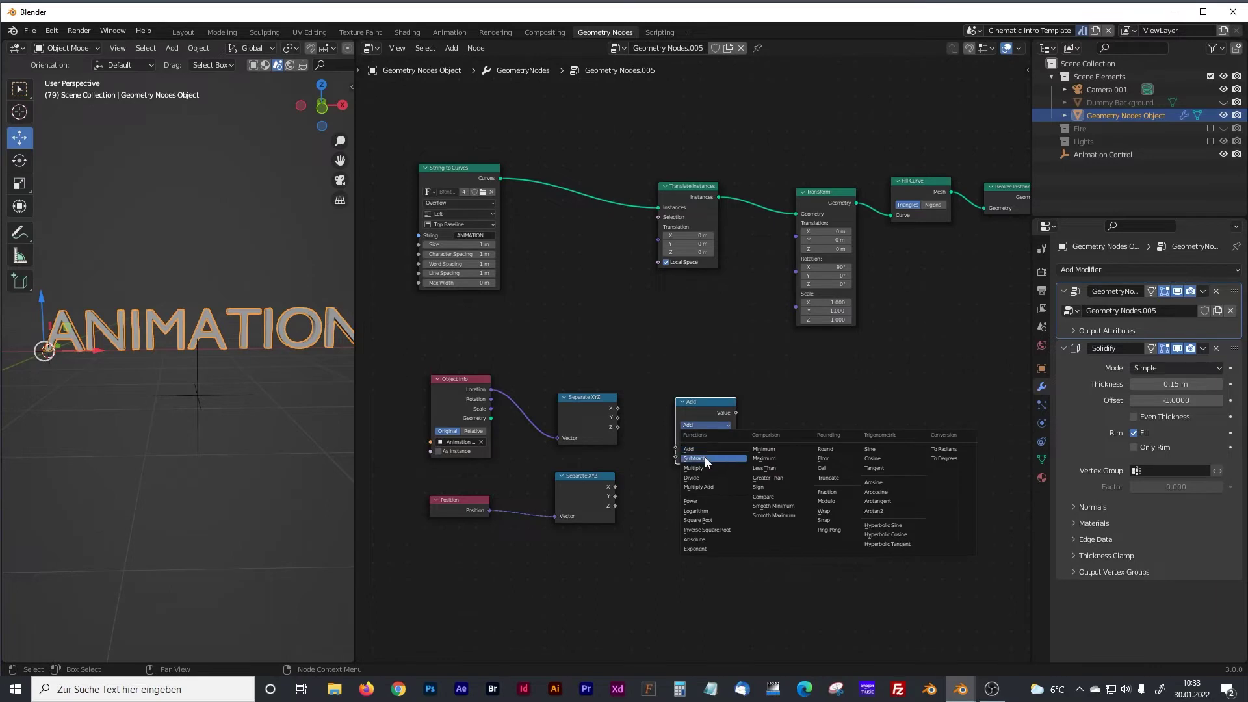
click(704, 457)
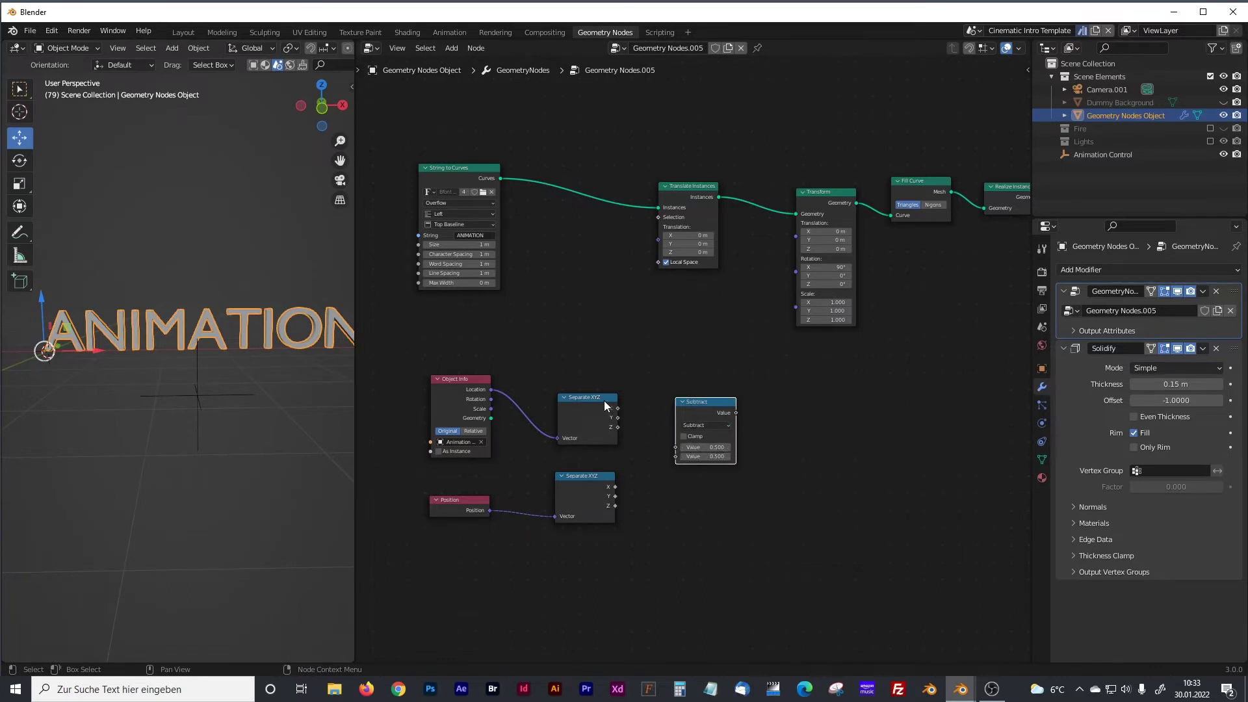
Connect the lower Separate XYZ's X to Subtract's first value and the upper one's X to the second value.
drag(617, 408, 675, 458)
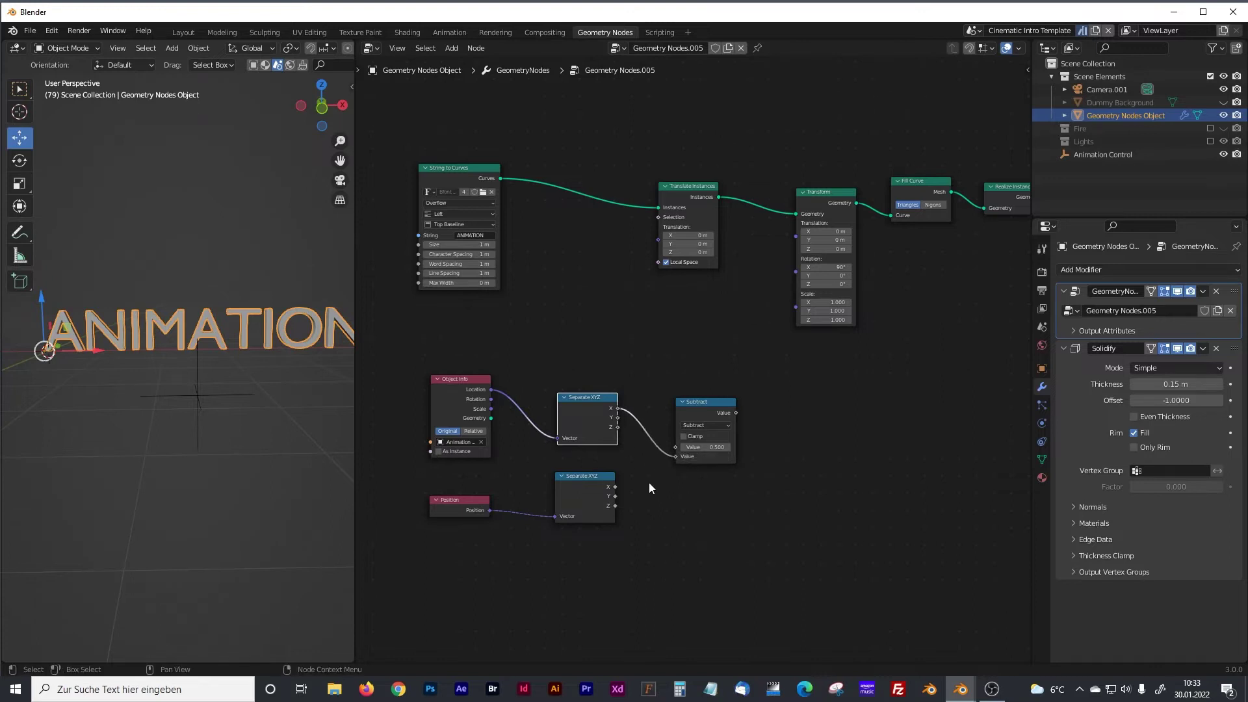
drag(475, 379, 470, 388)
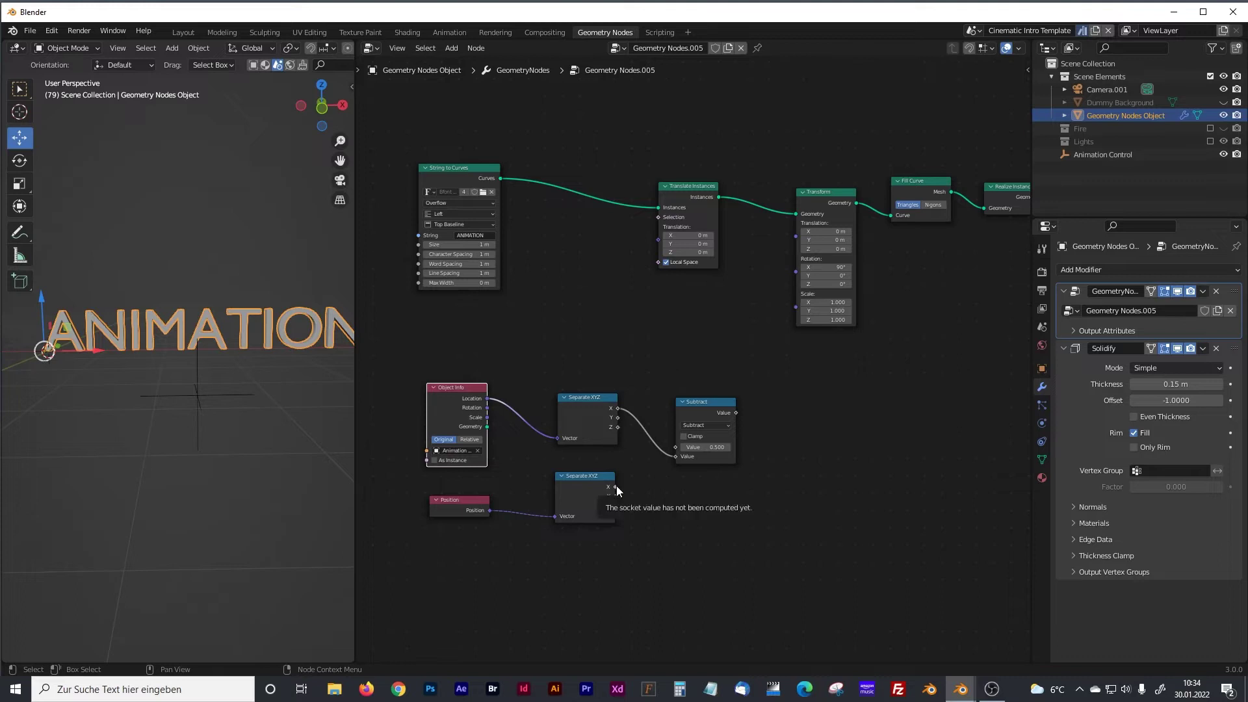
drag(616, 486, 672, 445)
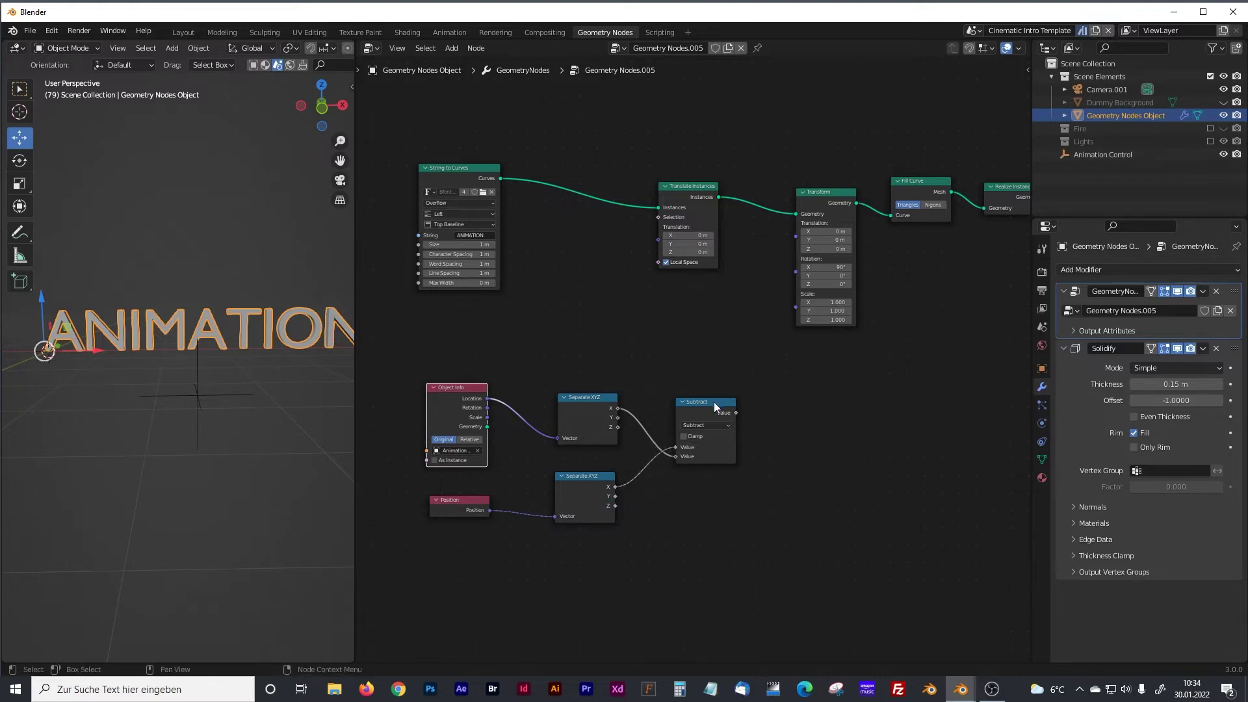
drag(714, 402, 696, 400)
Move the Transform, Fill Curve and following nodes farther from Translate Instances to make room.
middle_drag(760, 431, 635, 432)
drag(669, 137, 992, 366)
drag(706, 193, 819, 186)
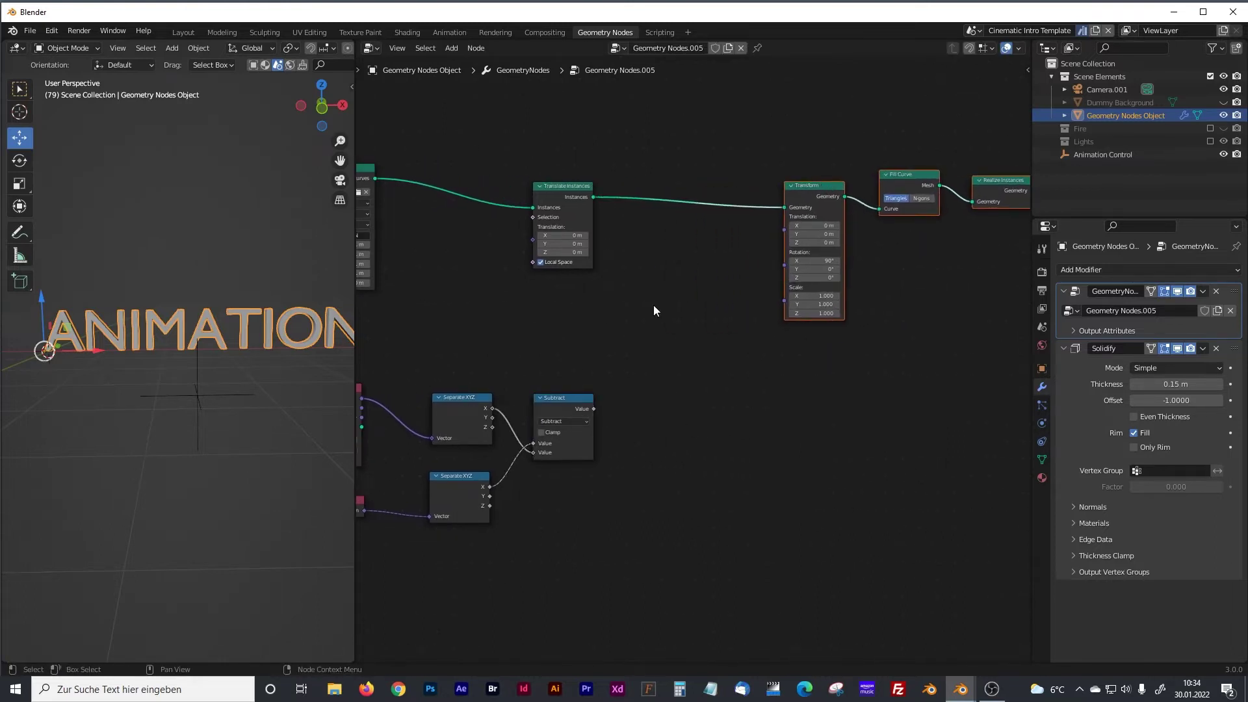
Add a Map Range node beside the Subtract node and place a duplicate of it underneath.
key(shift+a)
text(ma)
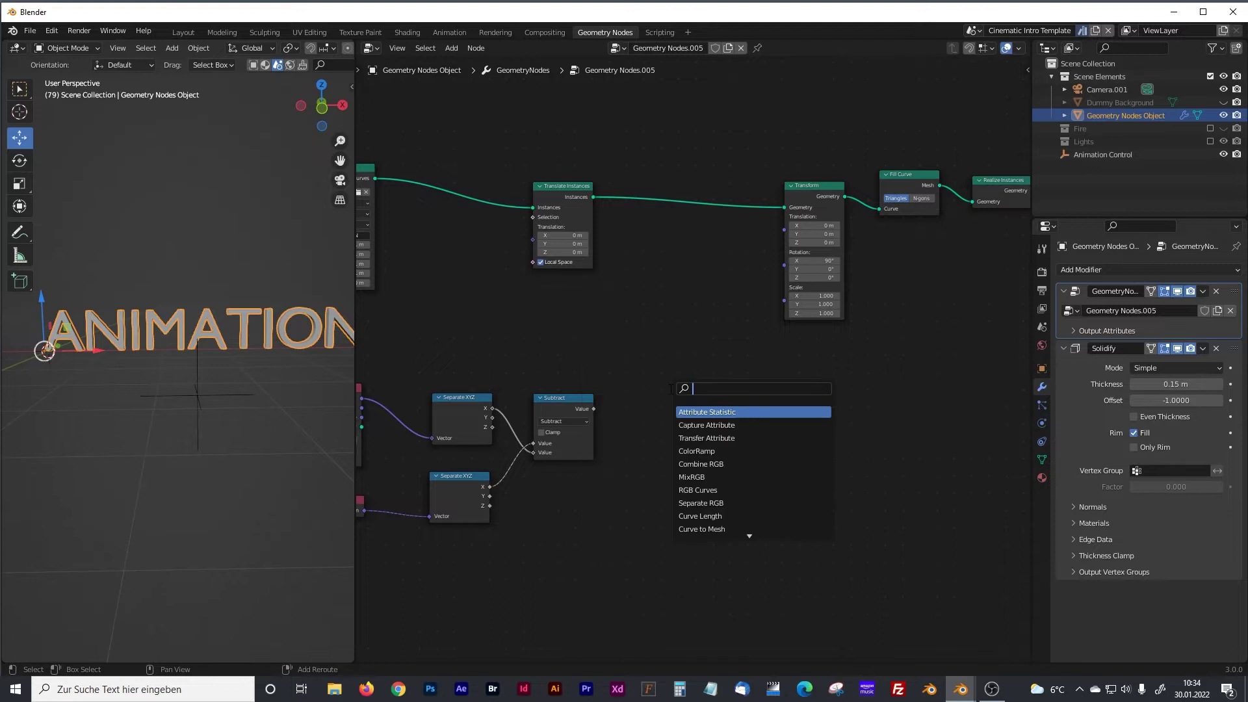
text(p)
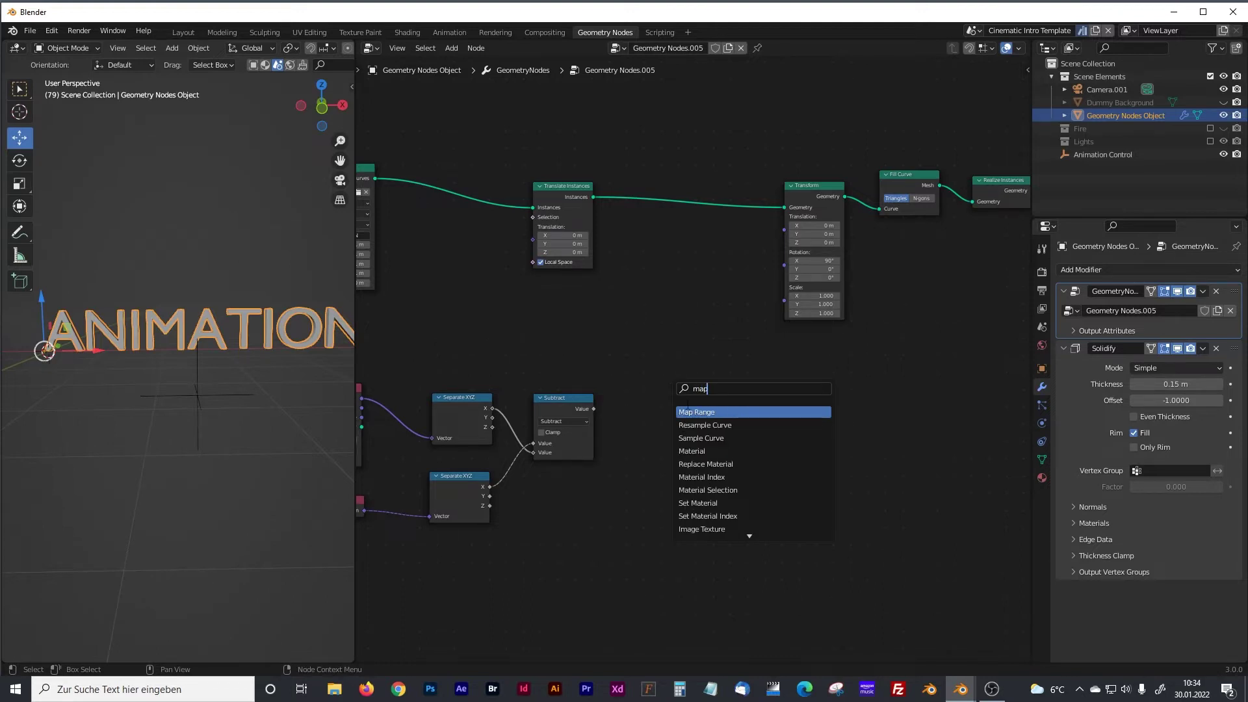
key(Return)
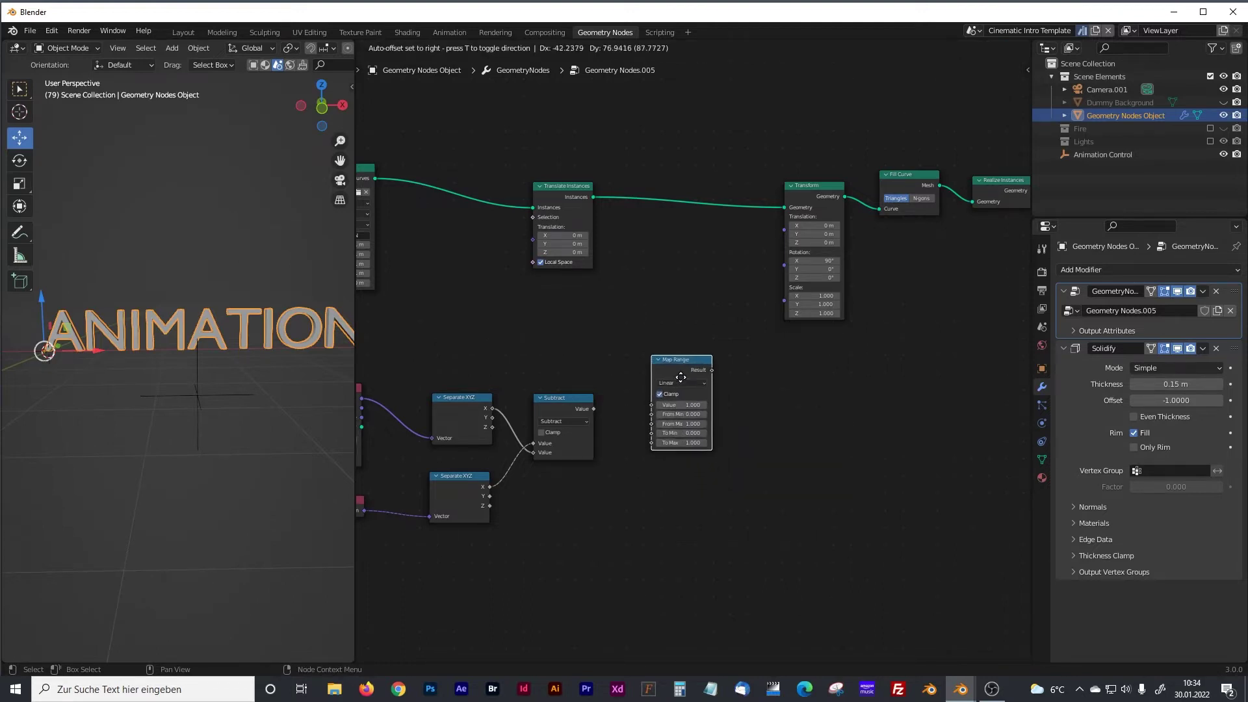
click(676, 373)
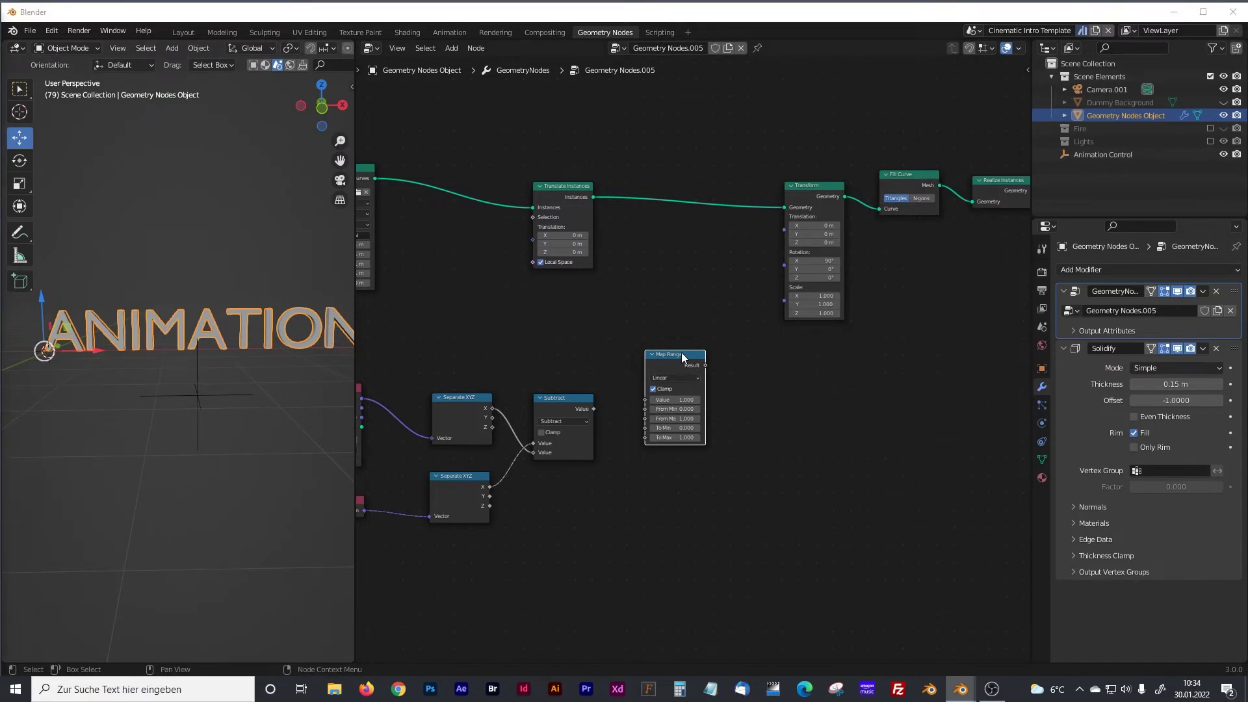
key(shift+d)
click(680, 465)
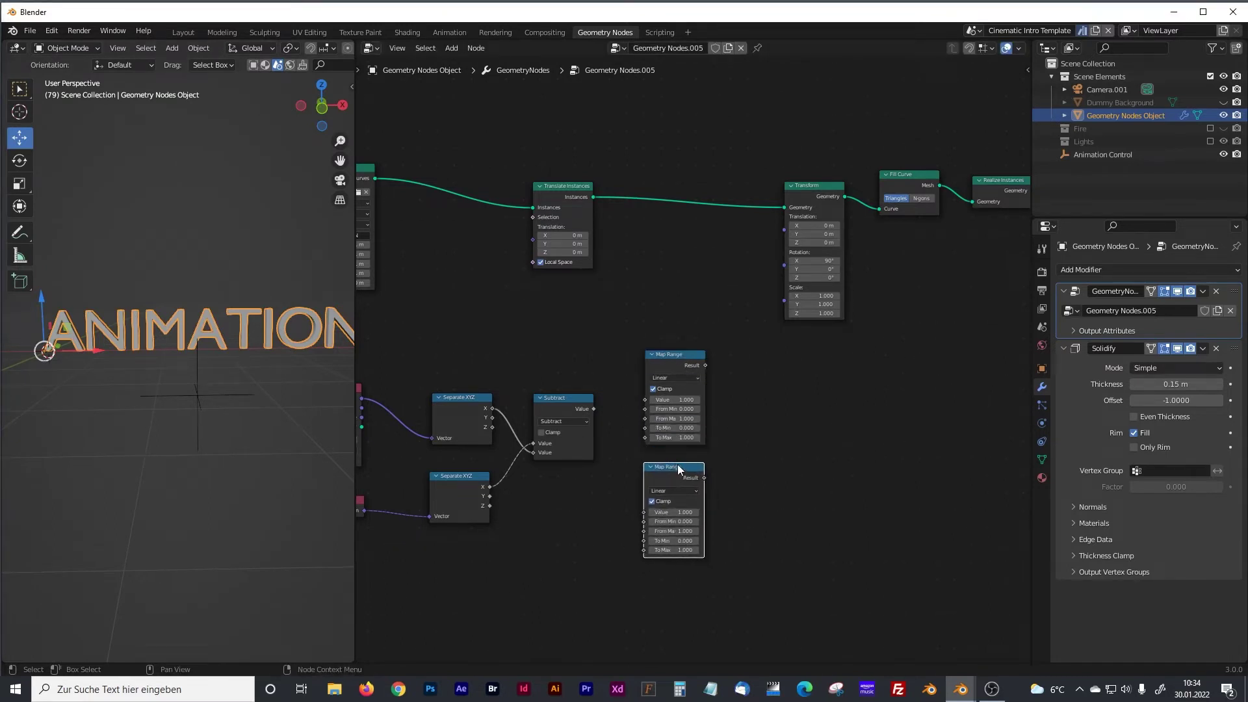
drag(676, 360, 673, 357)
click(669, 374)
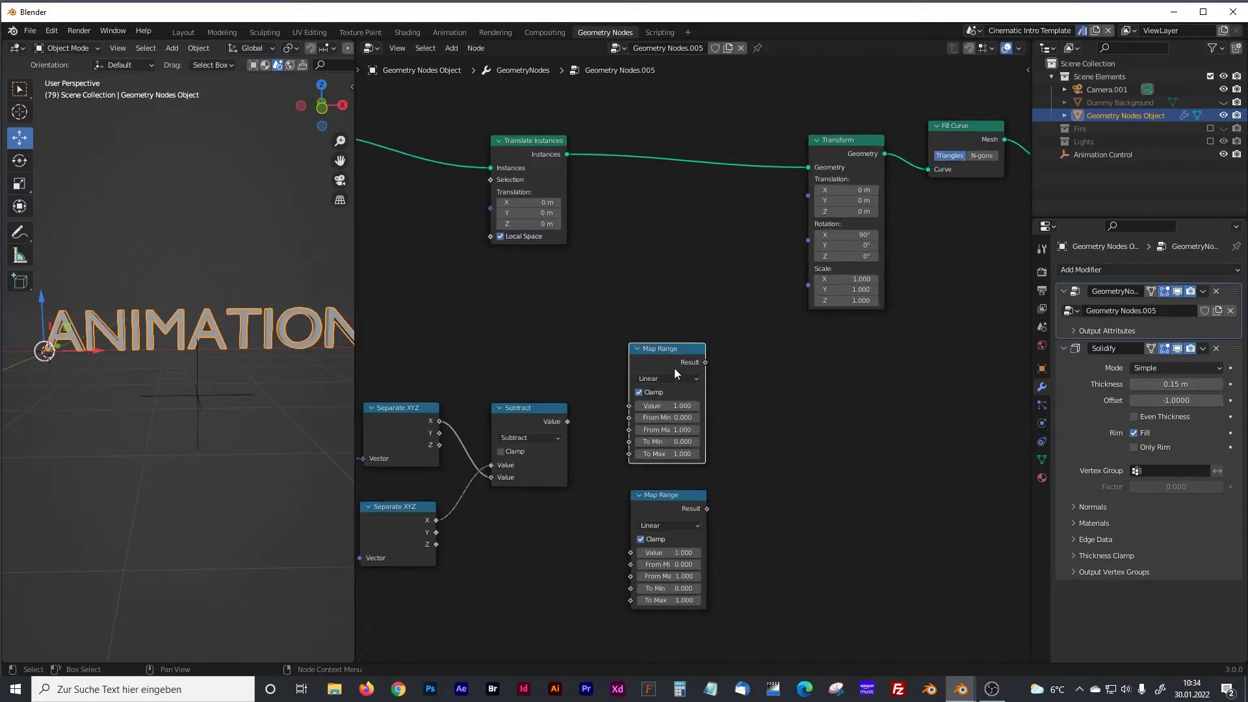
Set the interpolation type of both Map Range nodes to Smoother Step and bring the lower one closer to the upper.
scroll(673, 368, up, 3)
click(695, 286)
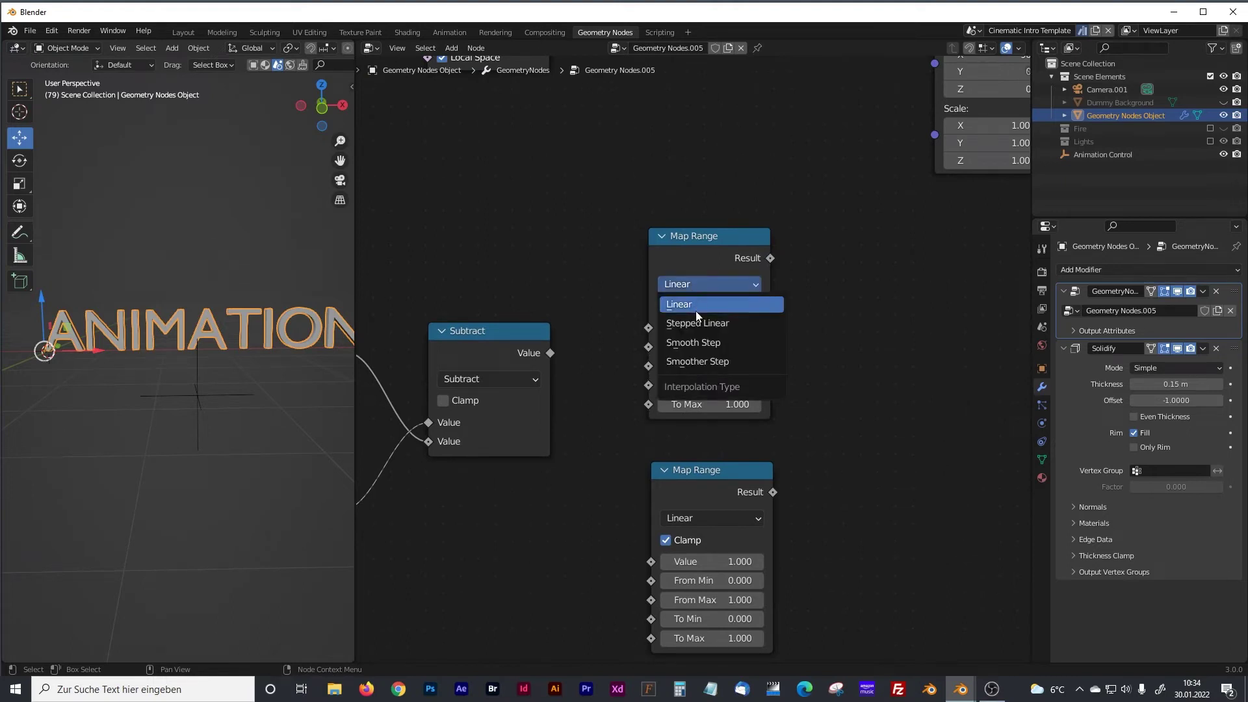
click(705, 360)
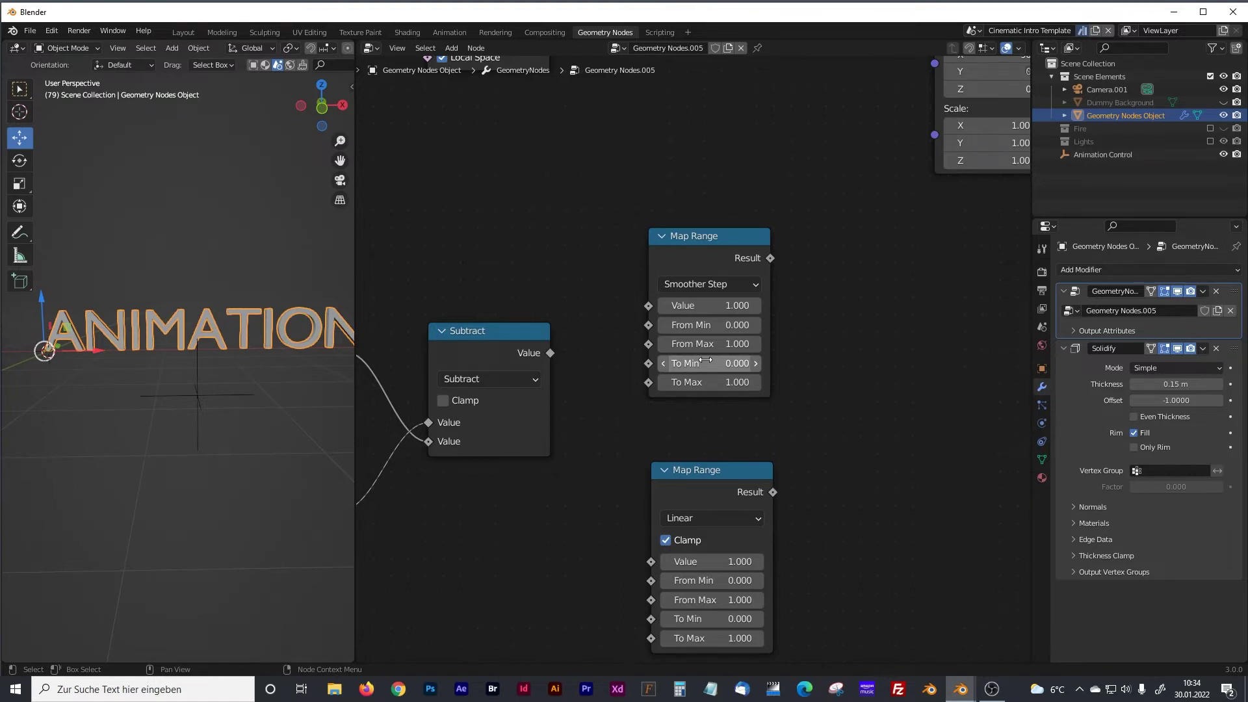
drag(743, 471, 696, 434)
click(698, 483)
click(696, 559)
Connect the Subtract node's output to the Value input of both Map Range nodes.
drag(550, 353, 648, 305)
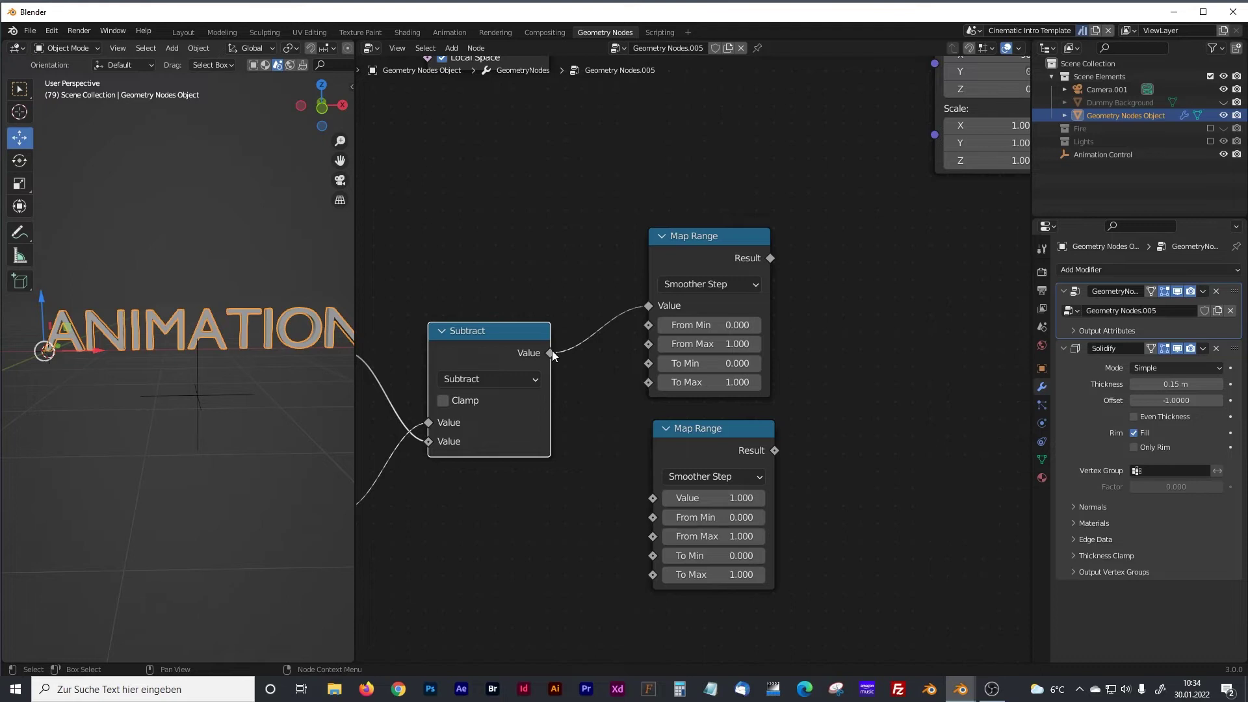
drag(551, 353, 652, 498)
scroll(646, 456, down, 4)
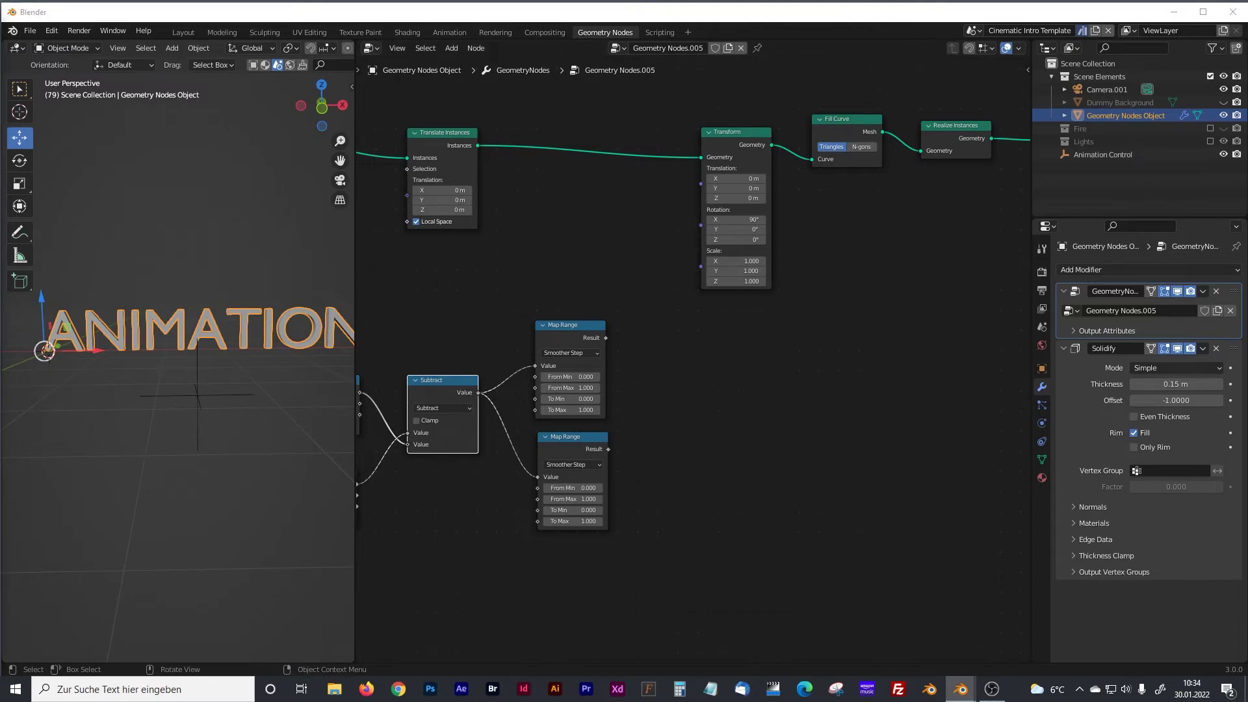
Nudge the Transform node toward Fill Curve and add a Combine XYZ node next to the upper Map Range.
drag(752, 142, 772, 132)
key(shift+a)
click(735, 367)
text(combin)
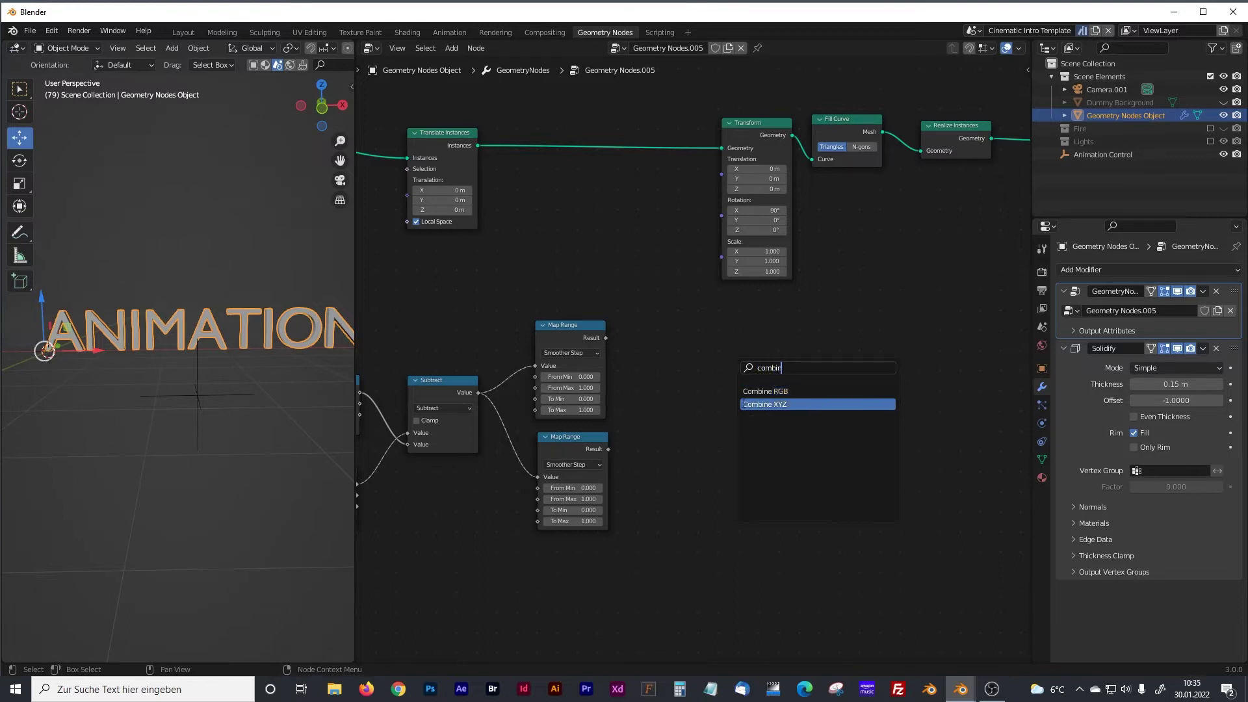
click(754, 404)
click(642, 343)
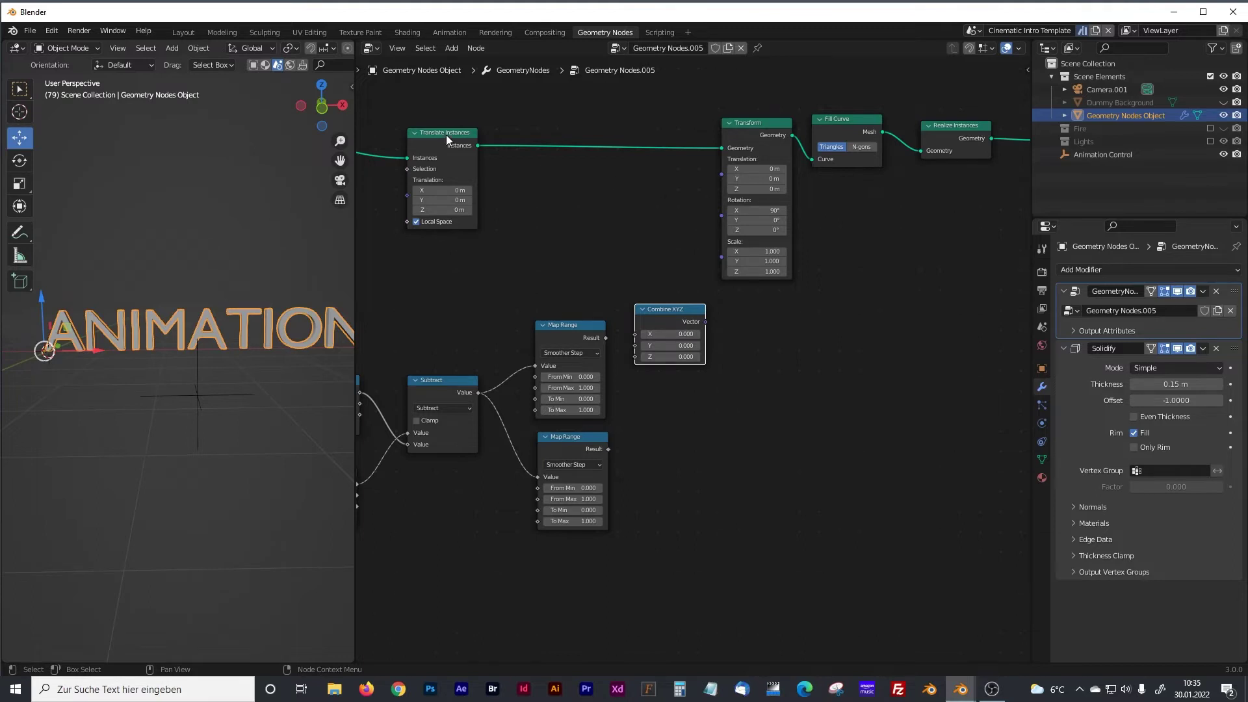
Shift Translate Instances and the nodes after it farther along the chain, clear of the Combine XYZ node.
drag(448, 134, 587, 134)
drag(523, 103, 989, 197)
scroll(969, 227, down, 3)
drag(601, 190, 998, 249)
drag(619, 226, 749, 228)
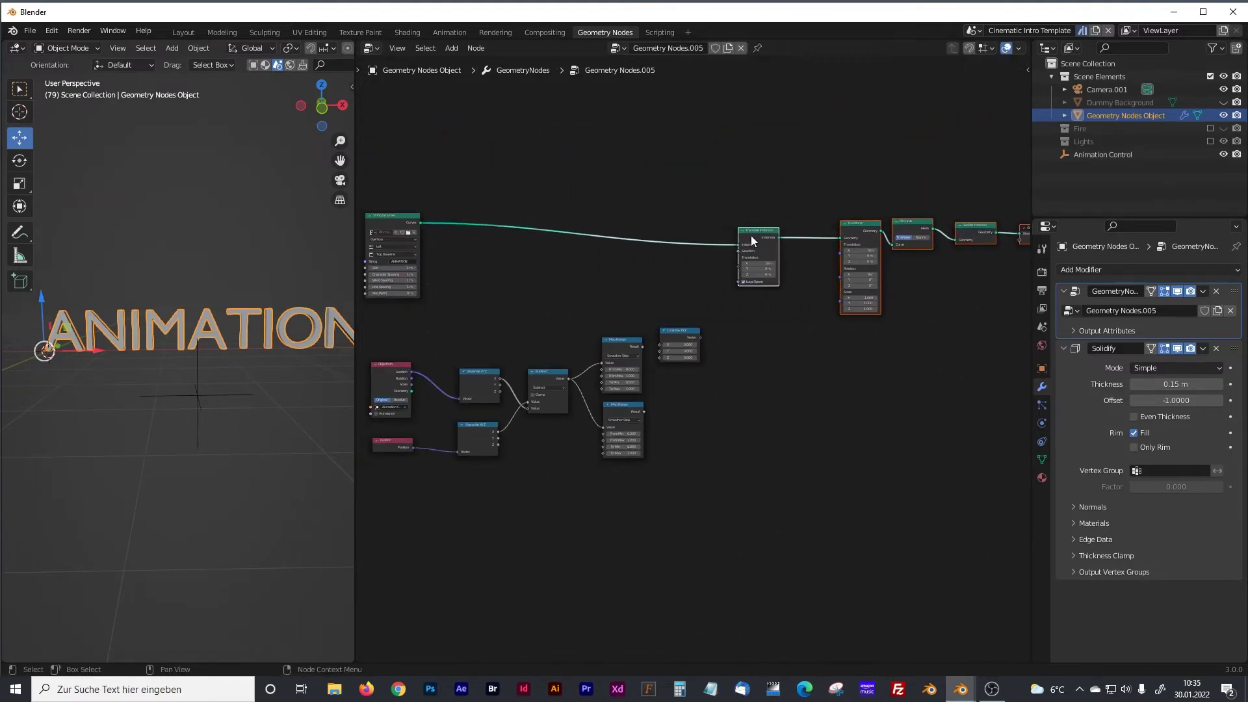
Connect the upper Map Range's Result to Combine XYZ's Z, and Combine XYZ's Vector to Translate Instances' Translation.
scroll(758, 297, up, 7)
scroll(758, 303, up, 2)
drag(676, 287, 694, 247)
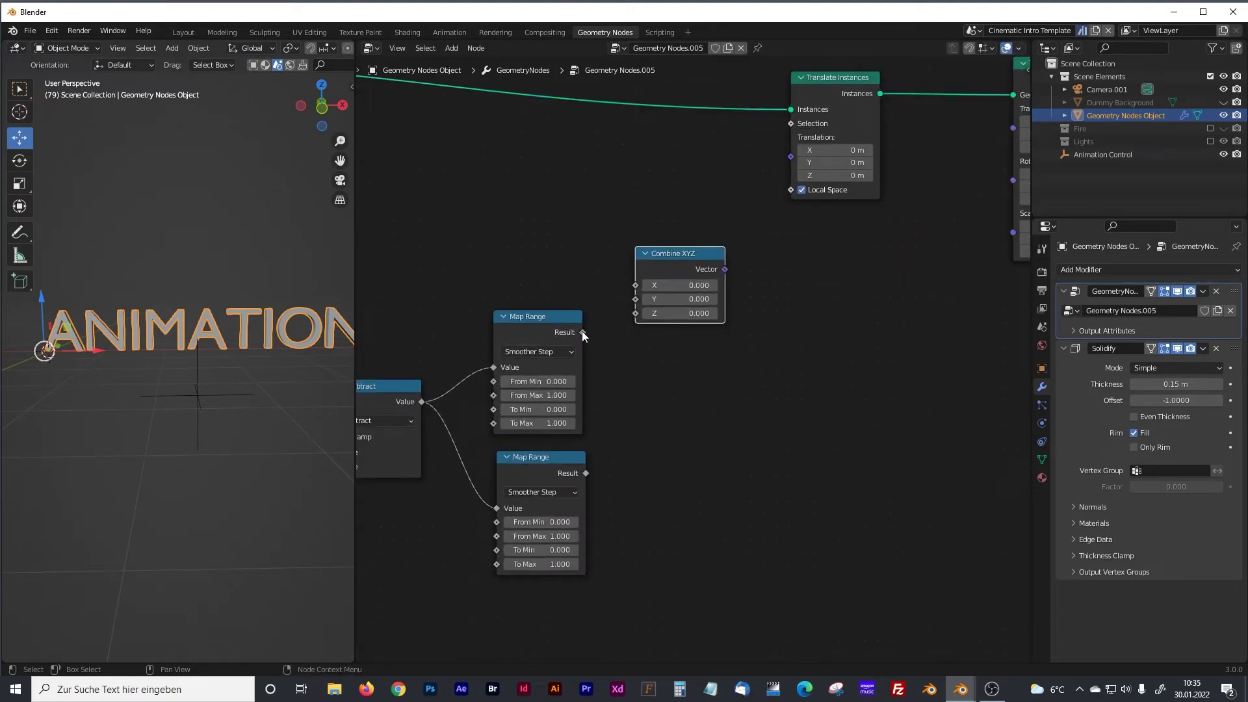
drag(582, 332, 631, 314)
middle_drag(779, 269, 721, 303)
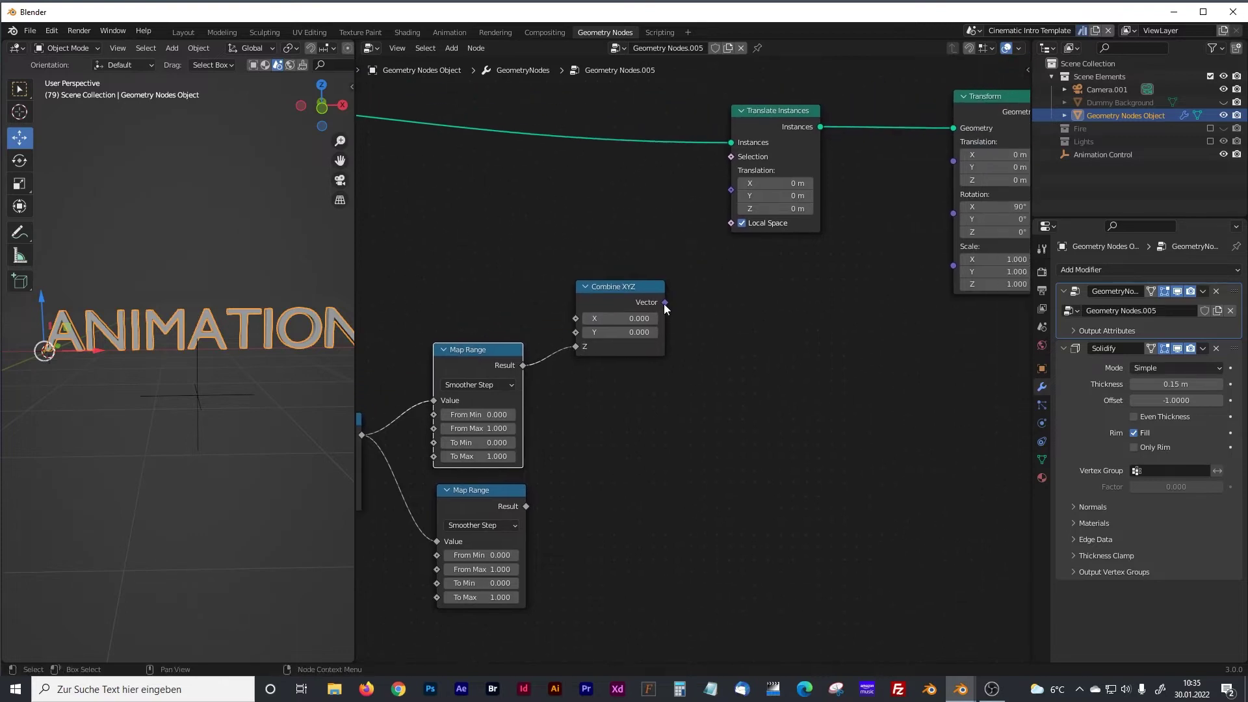
drag(665, 303, 725, 190)
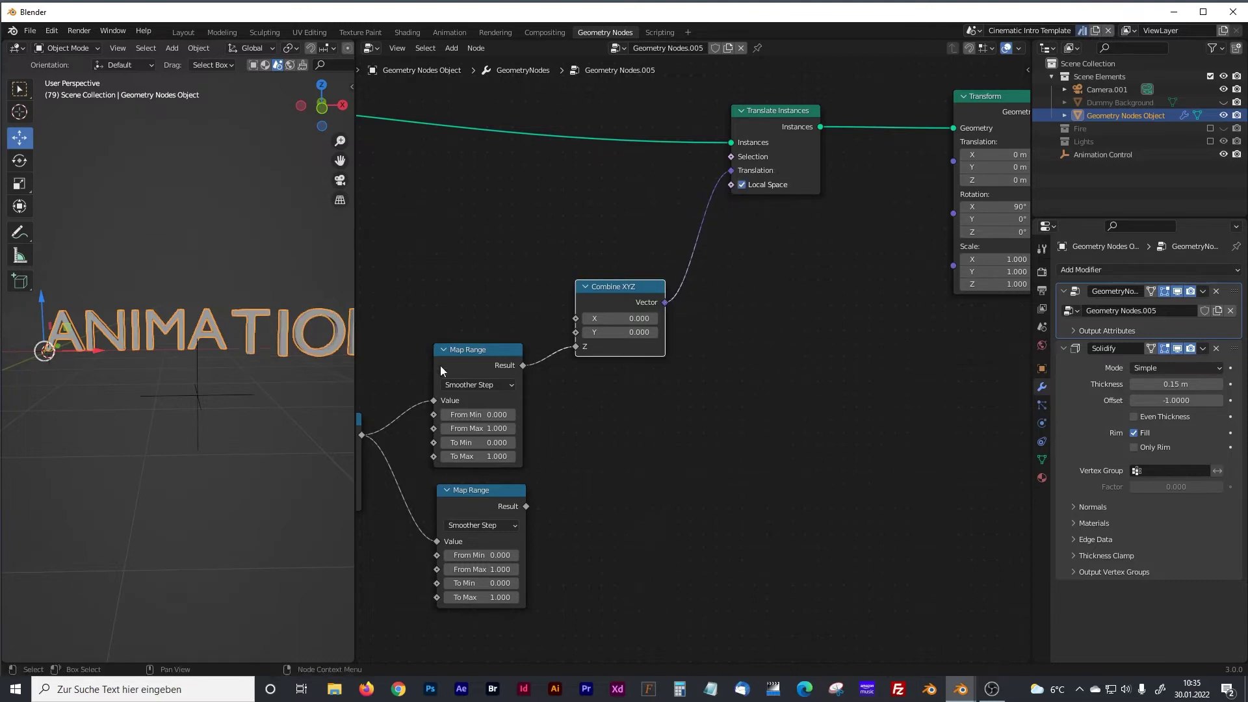
Move the Animation Control empty along X to about 3.94 m, then reselect the text object.
click(202, 394)
drag(239, 394, 310, 391)
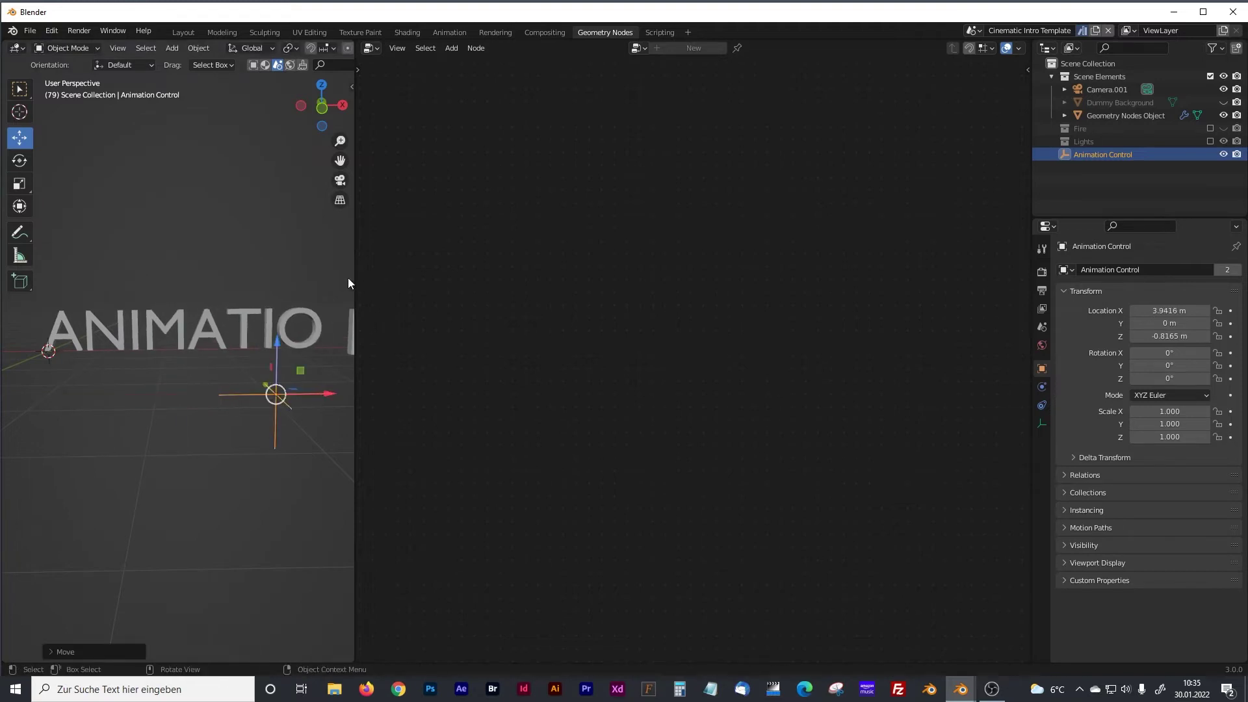
click(214, 325)
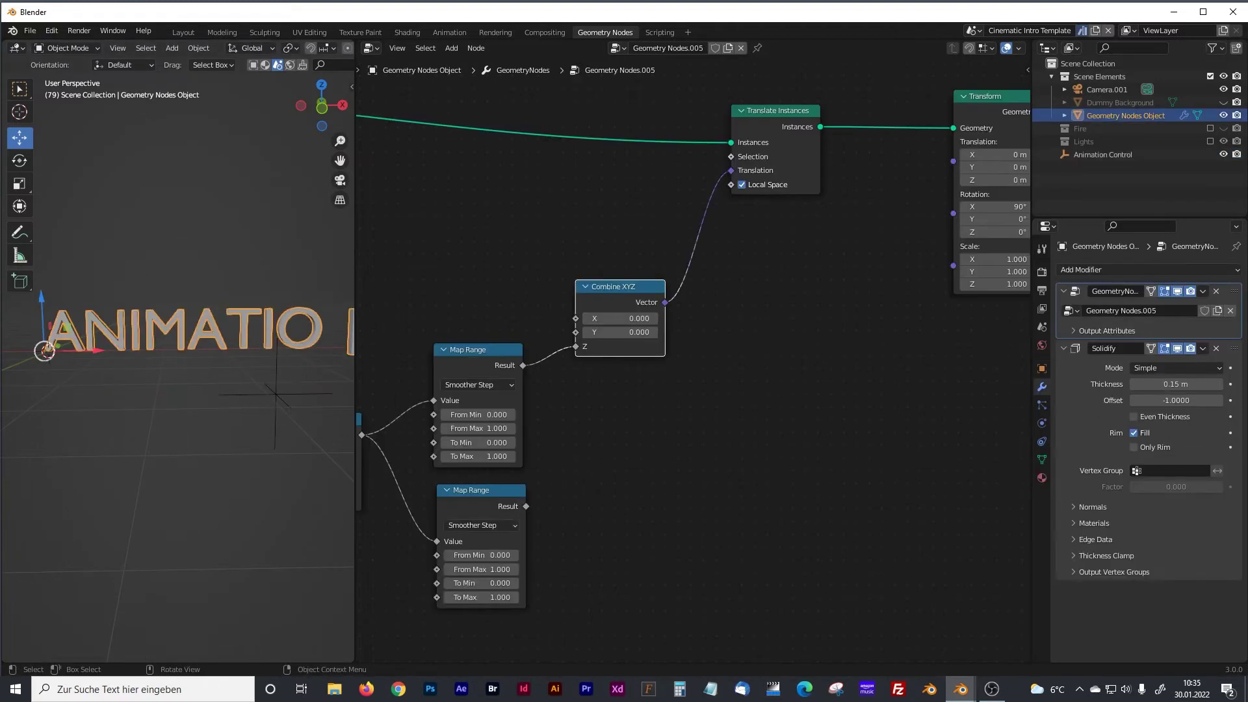
Align the lower Map Range under the upper one and move Transform and Fill Curve farther from Translate Instances.
mouse_move(670, 471)
middle_down()
mouse_move(655, 499)
mouse_move(649, 469)
middle_up()
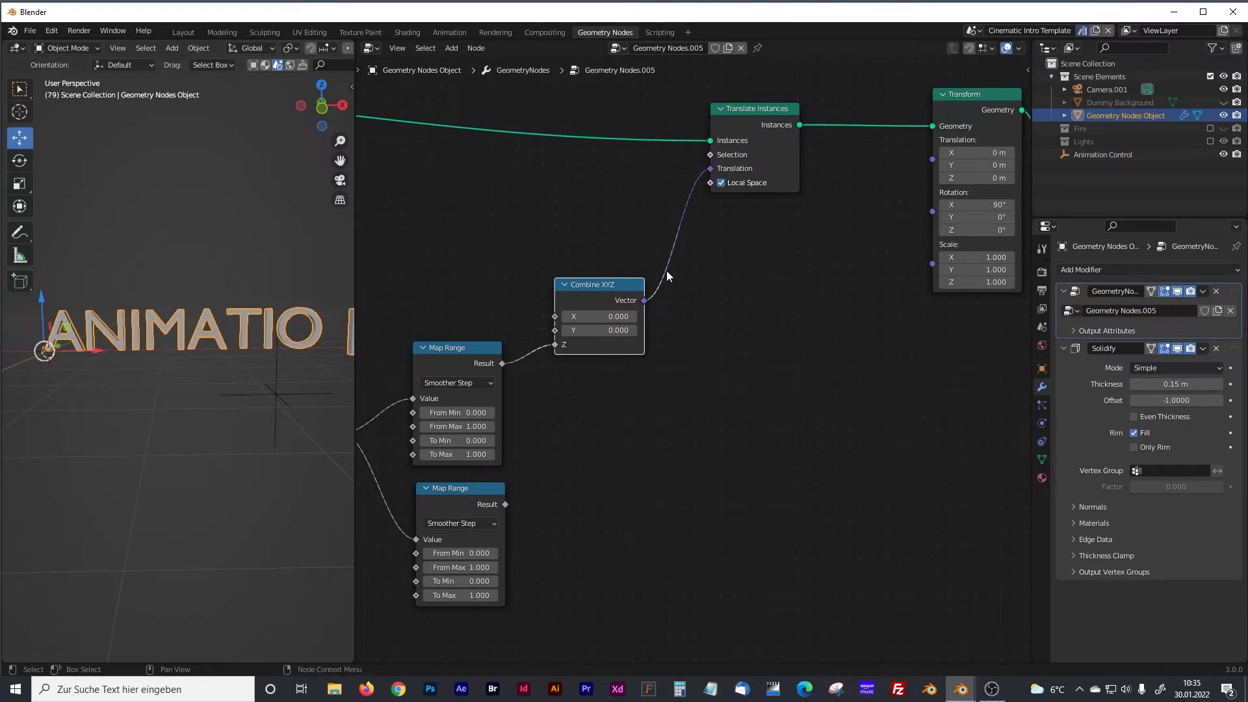
middle_drag(818, 286, 656, 337)
scroll(879, 264, down, 1)
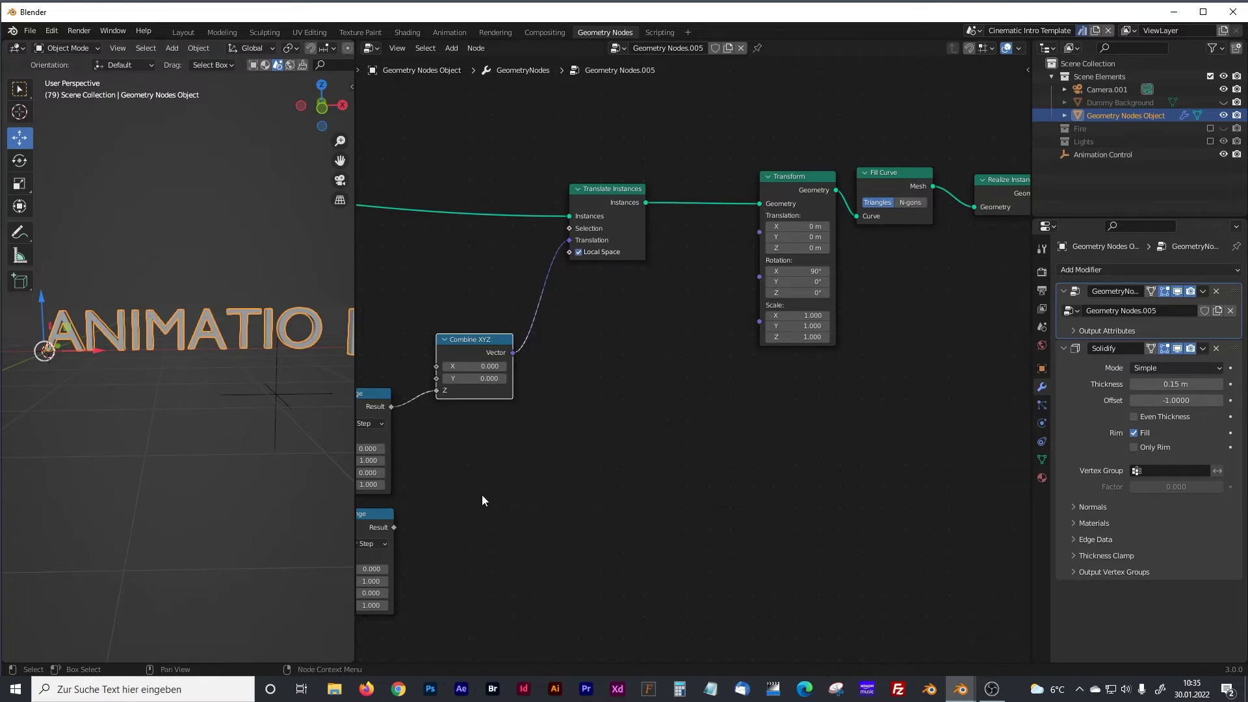
middle_drag(477, 496, 541, 461)
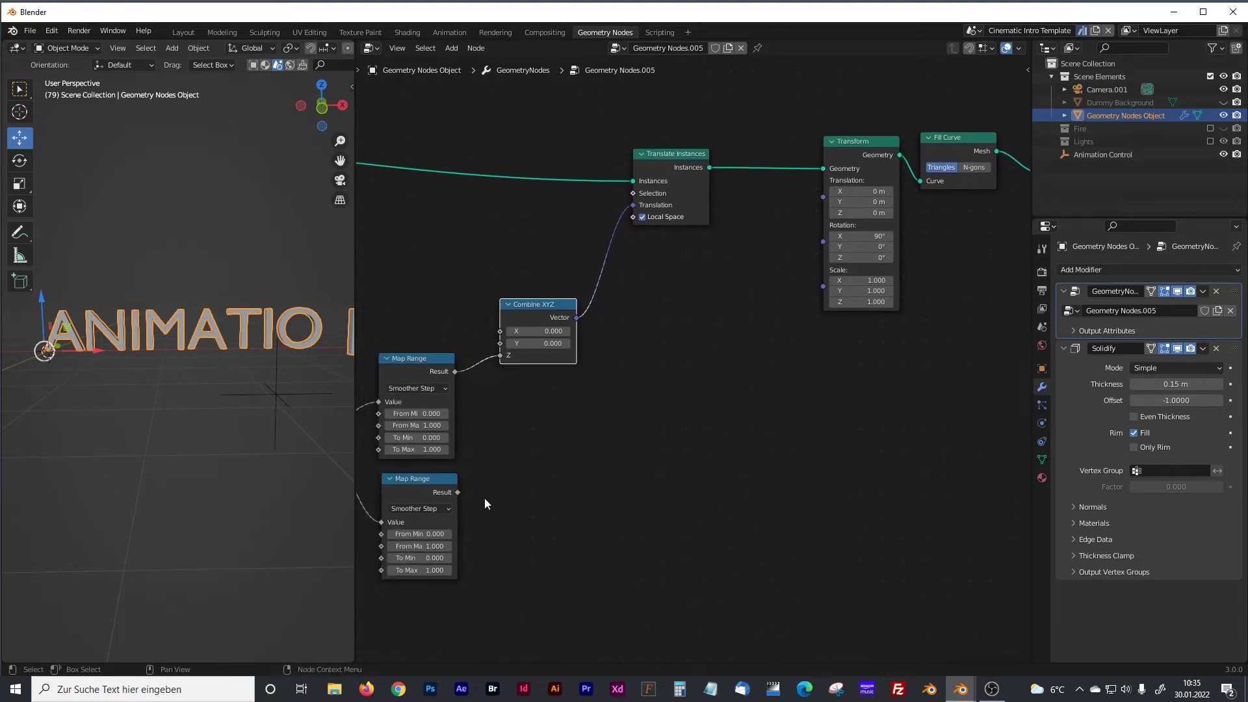
click(430, 481)
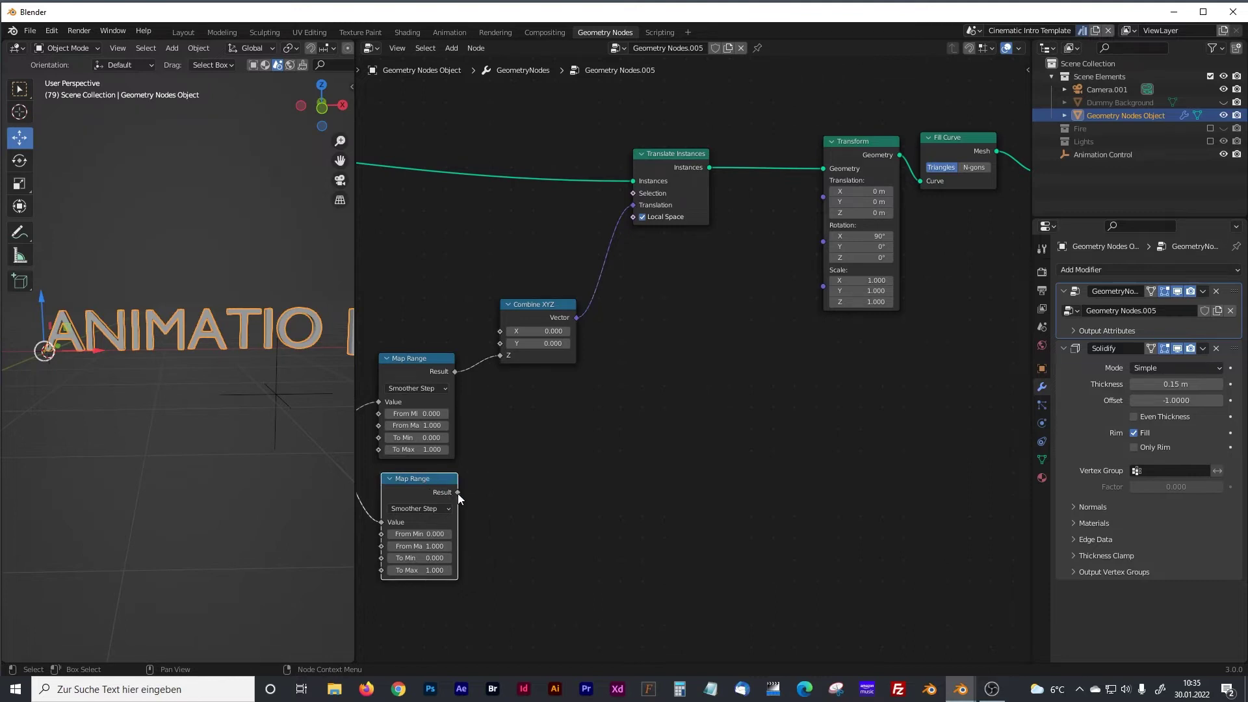
drag(456, 488, 667, 463)
drag(799, 99, 949, 204)
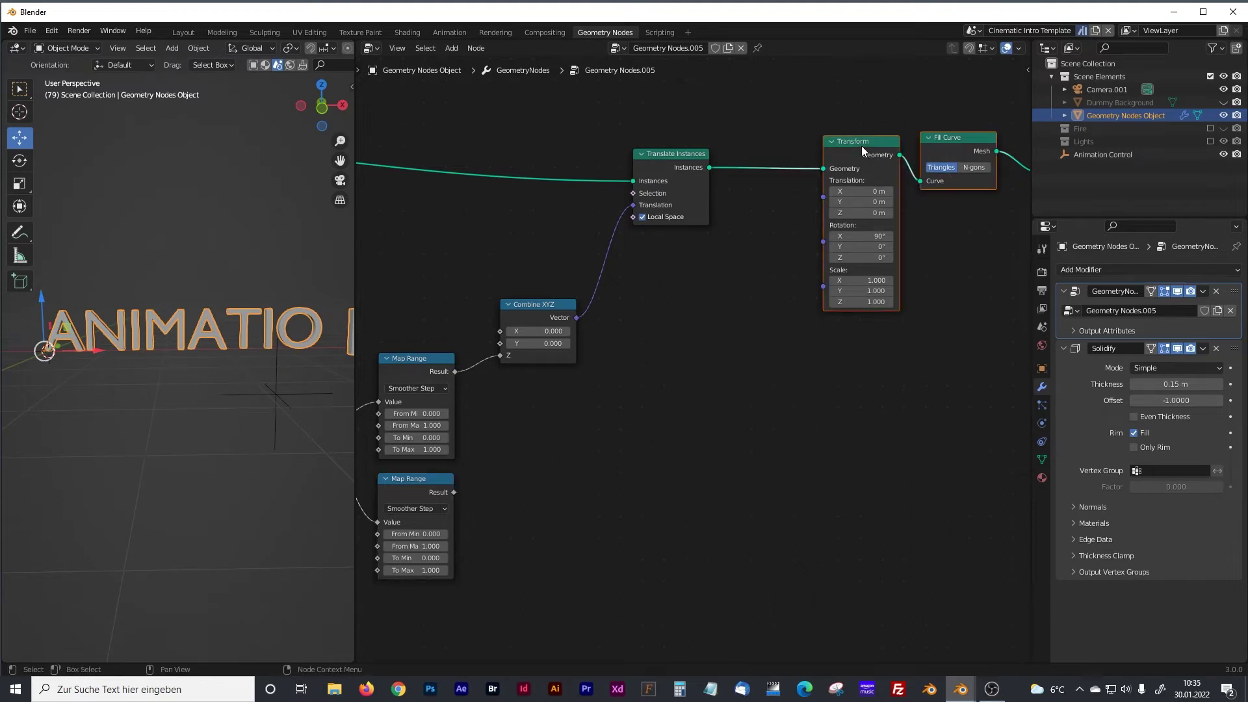
drag(862, 148, 895, 142)
click(781, 237)
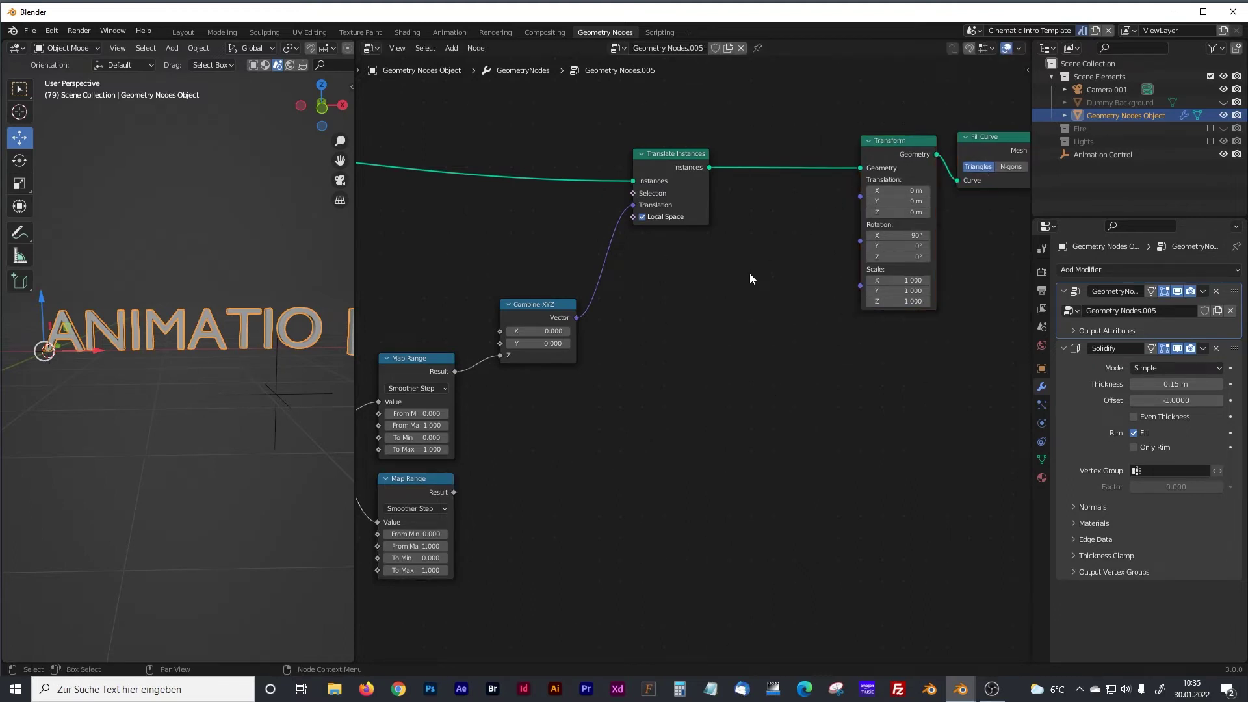
Add a Rotate Instances node below the link between Translate Instances and Transform.
key(shift+a)
text(ro)
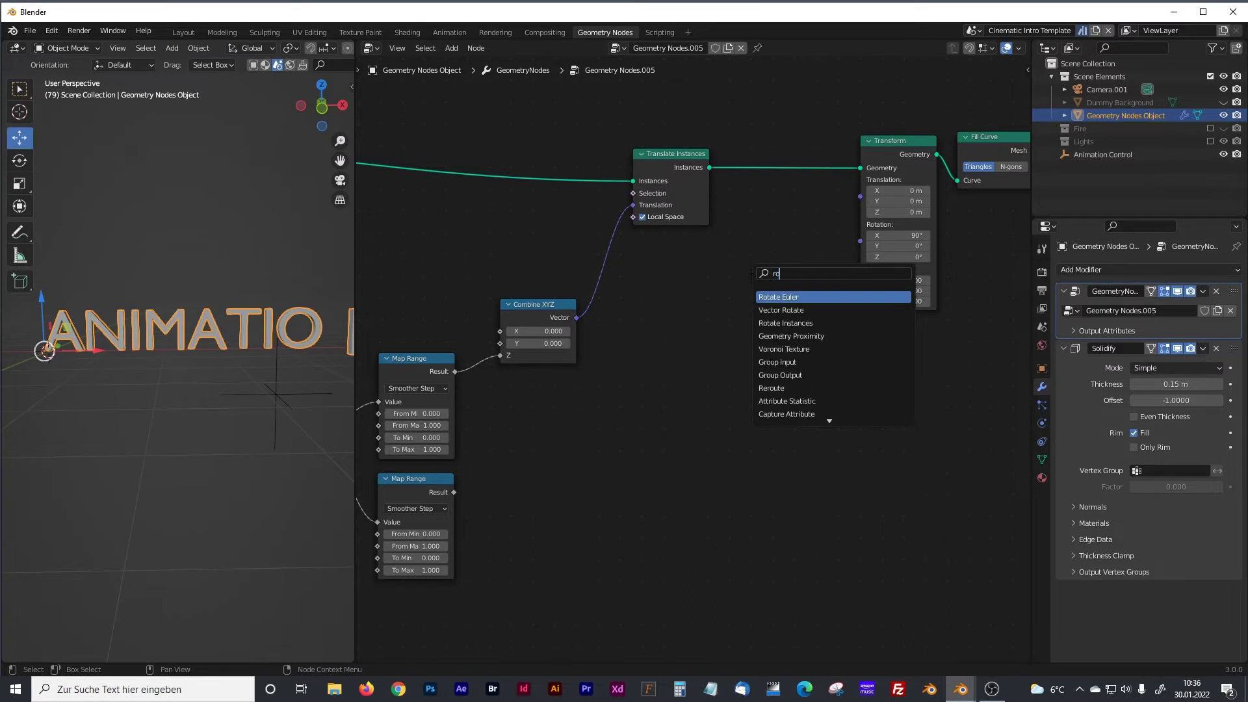
text(ta)
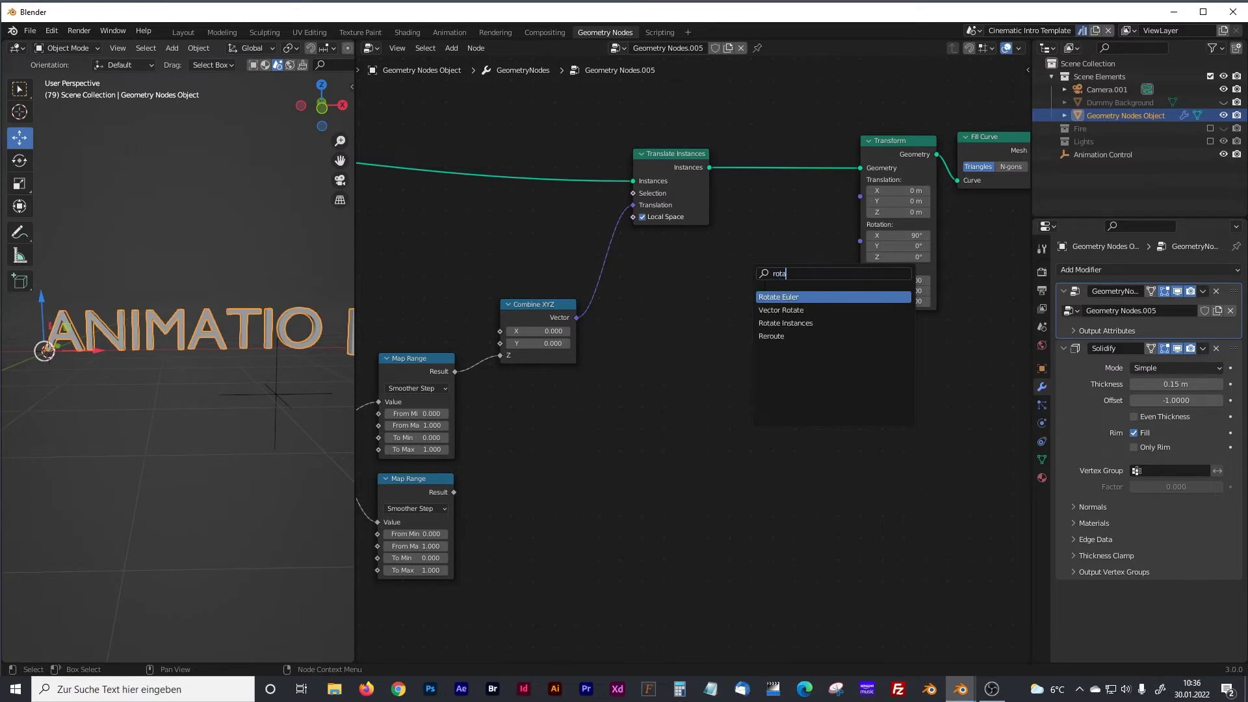
click(778, 323)
click(758, 334)
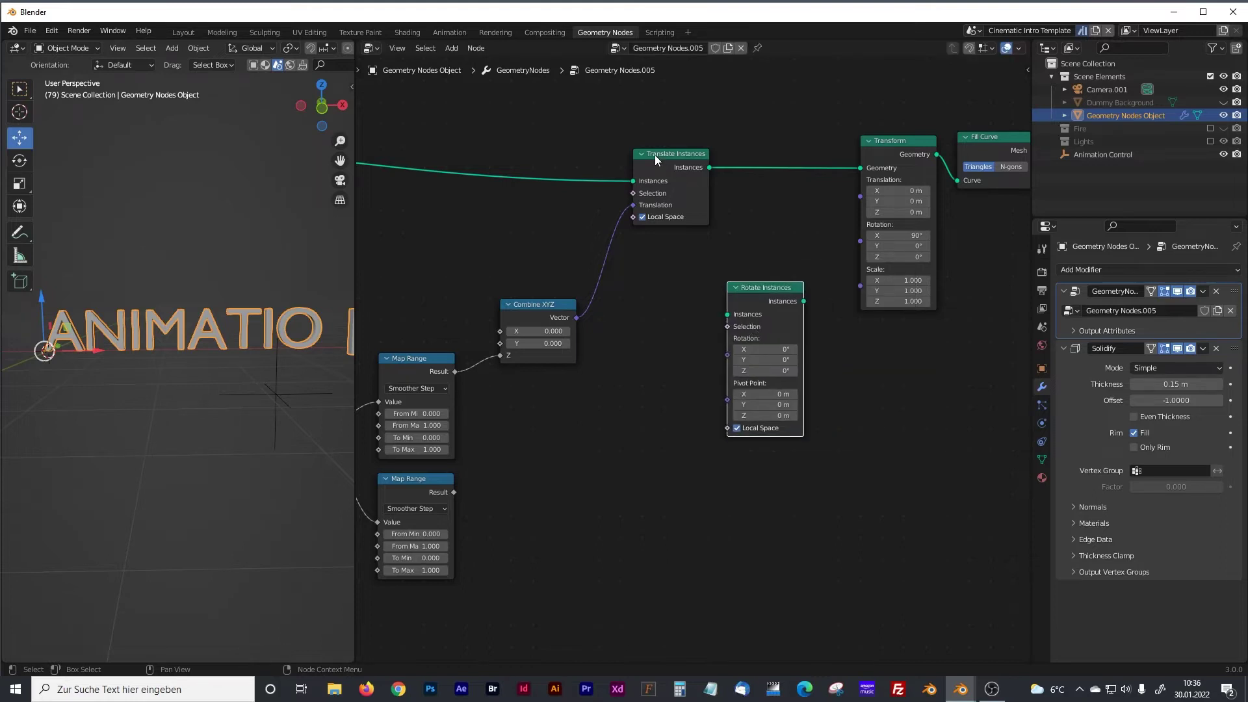
Insert Rotate Instances between Translate Instances and Transform, and connect the lower Map Range's Result to its Rotation.
drag(668, 154, 650, 154)
drag(788, 290, 794, 155)
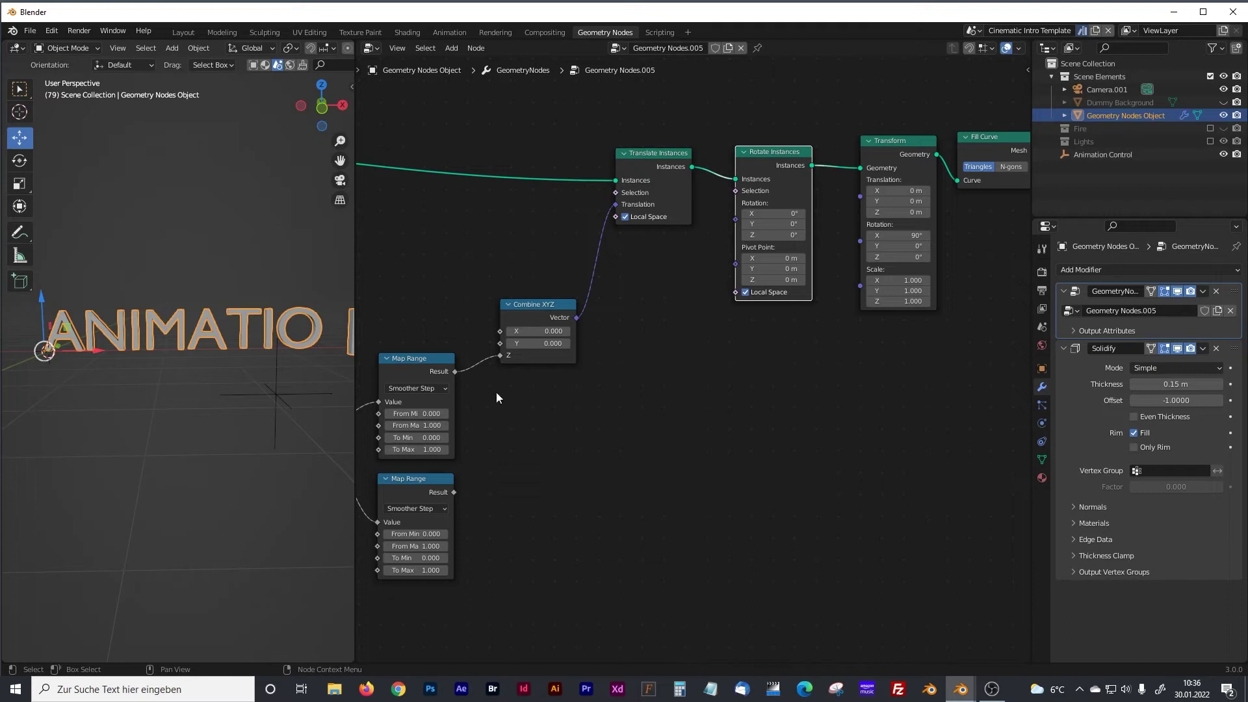
drag(454, 493, 734, 220)
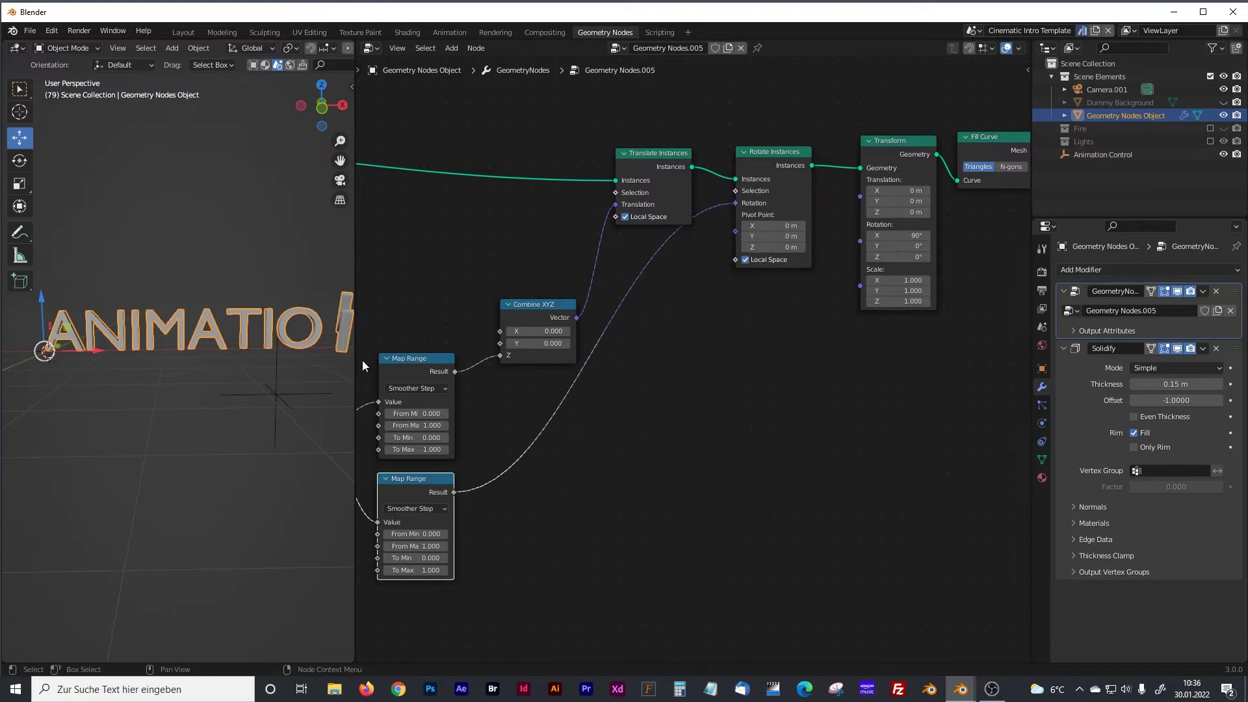
Widen the 3D viewport and move the Animation Control empty along X to about 3.32 m, then reselect the text object.
drag(355, 289, 414, 288)
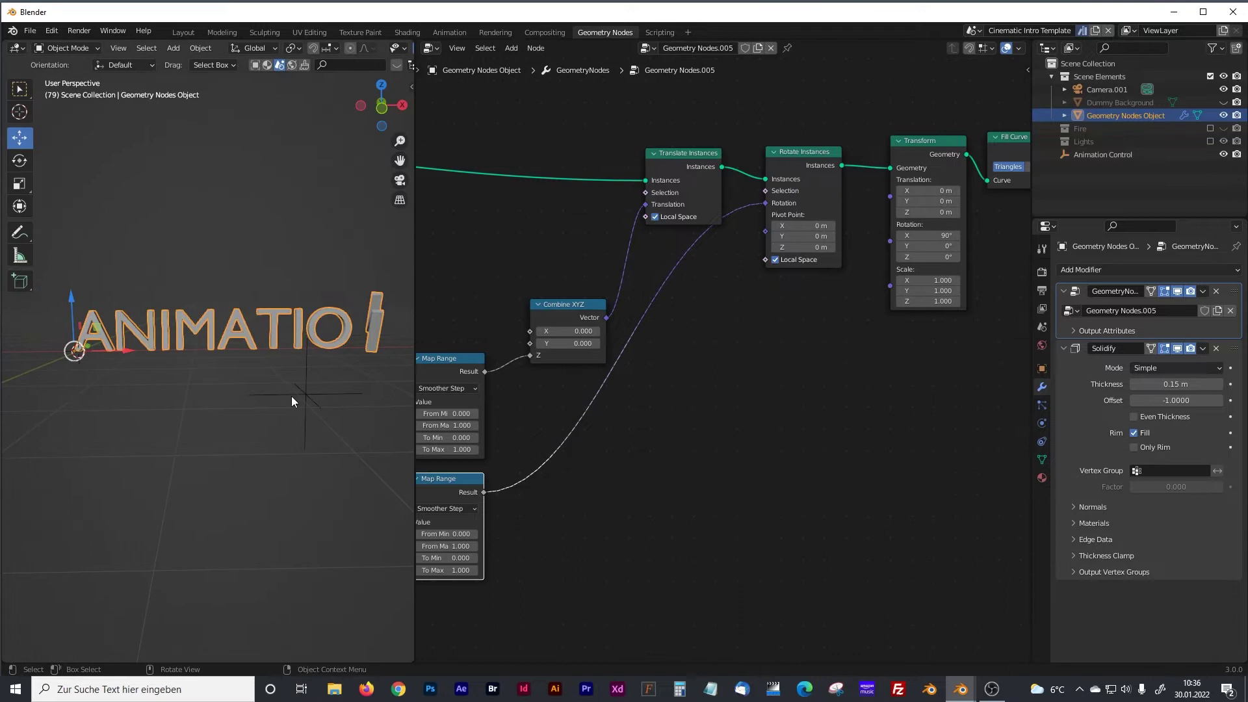
click(311, 399)
key(g)
key(x)
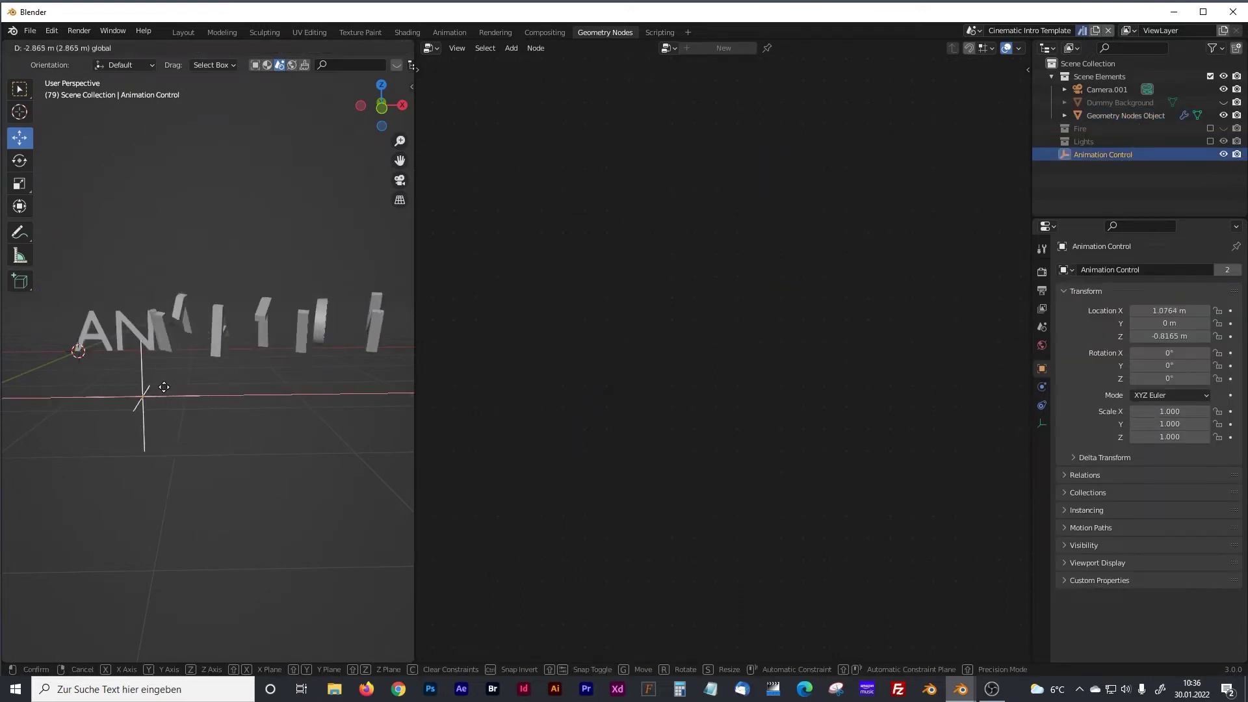
click(273, 390)
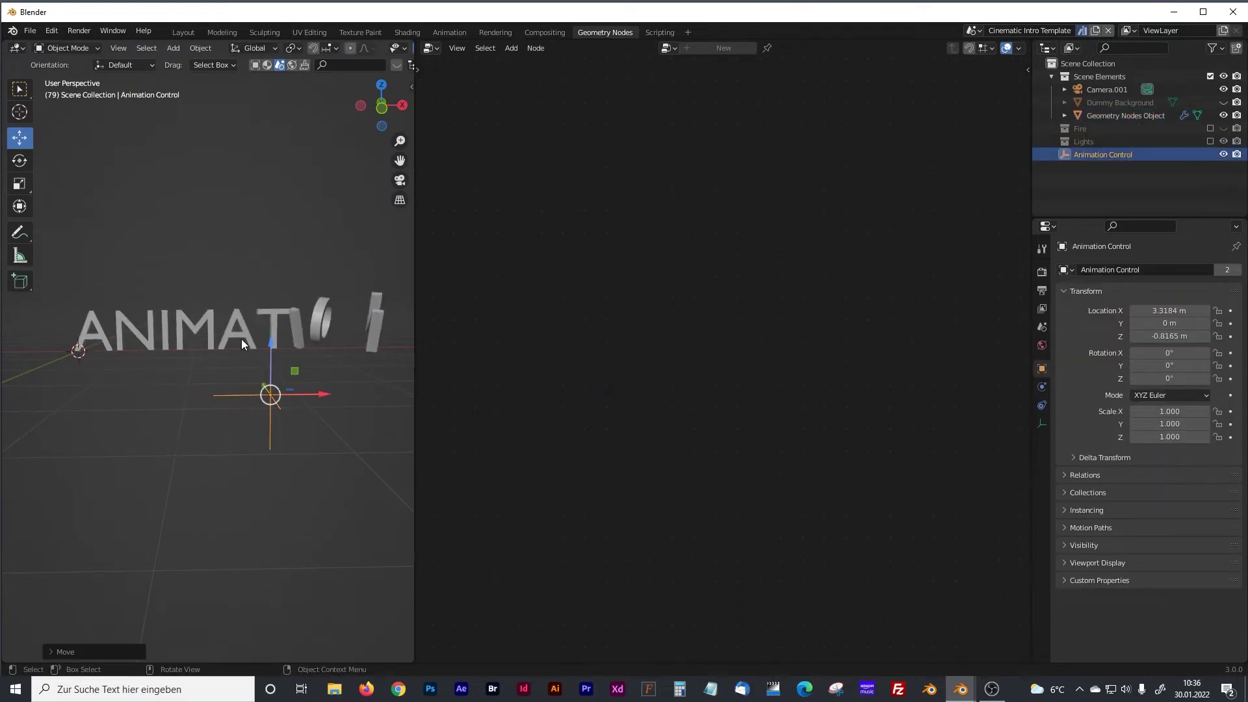
click(241, 338)
Set the upper Map Range's From Max to 5 and its To Max to 35.
middle_drag(871, 393, 802, 395)
scroll(654, 373, up, 2)
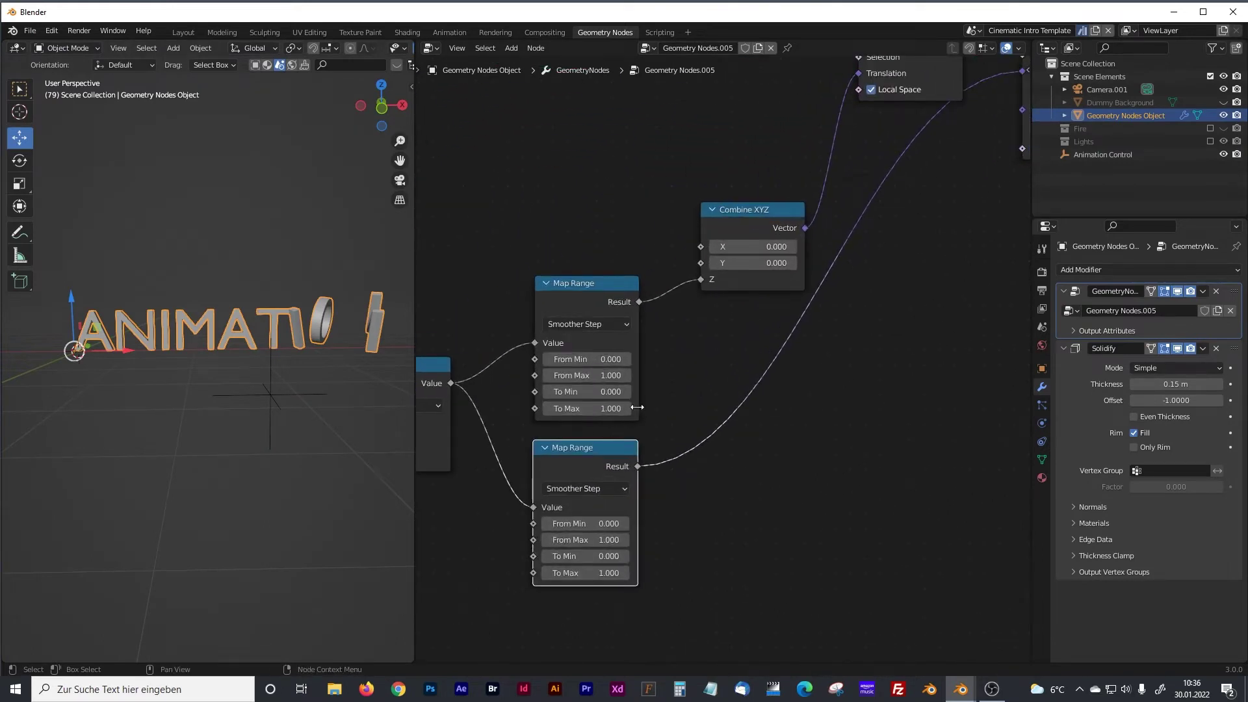
middle_drag(735, 447, 838, 436)
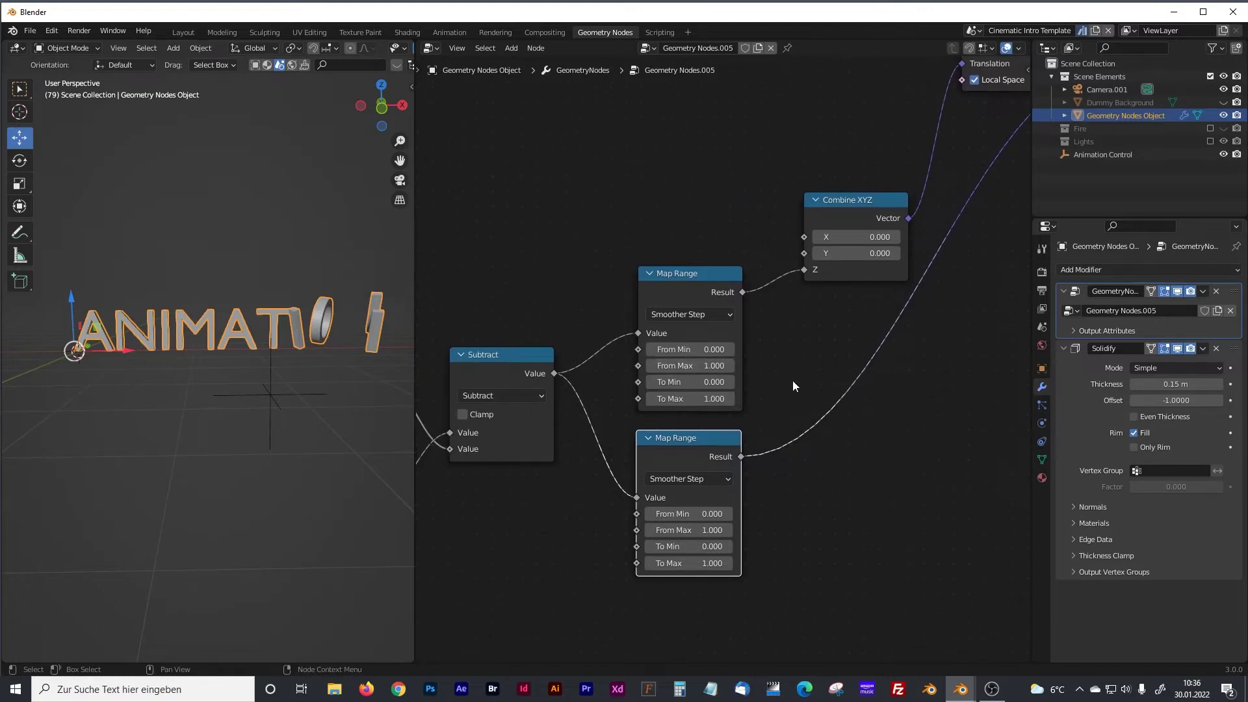
click(717, 366)
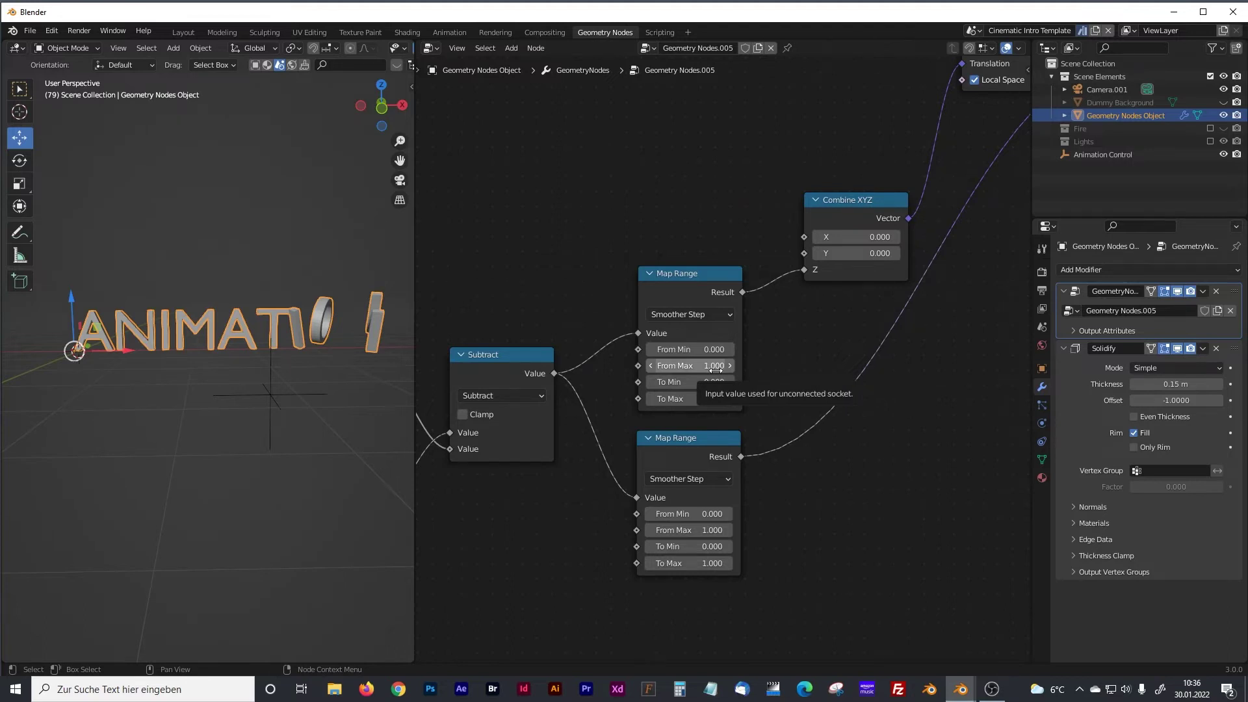
click(716, 366)
text(5)
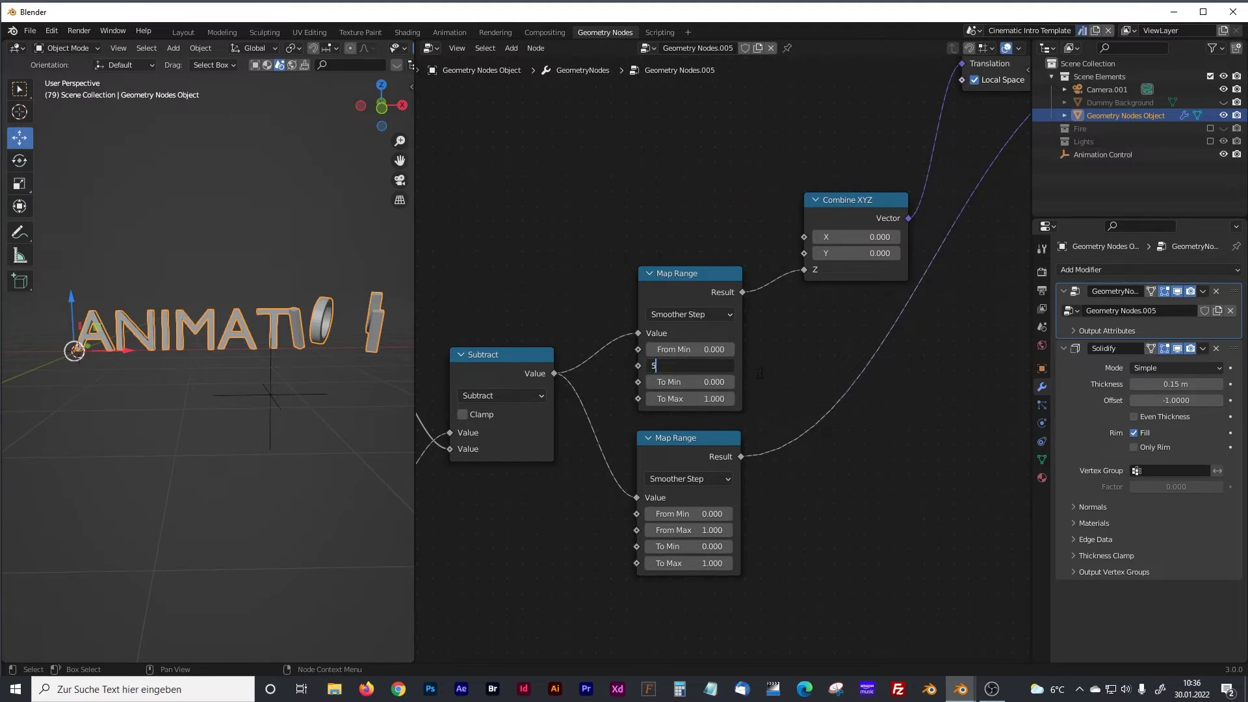
key(Return)
click(714, 398)
text(3)
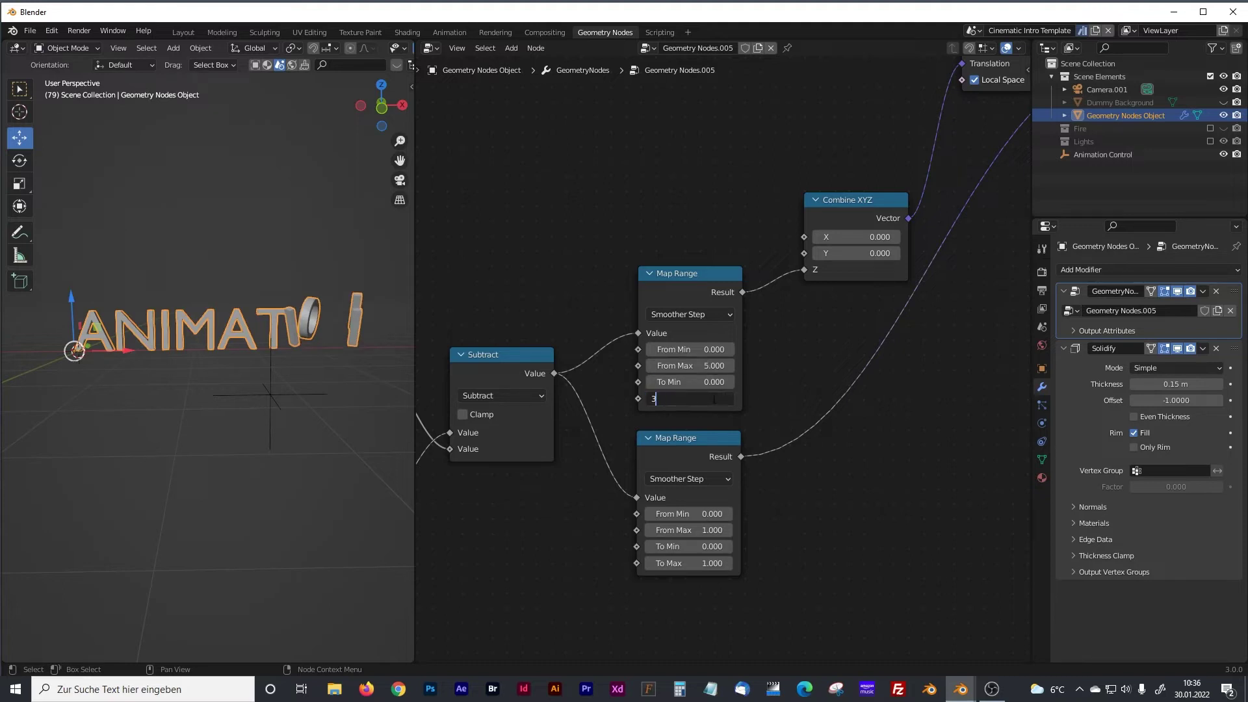
text(5)
key(Return)
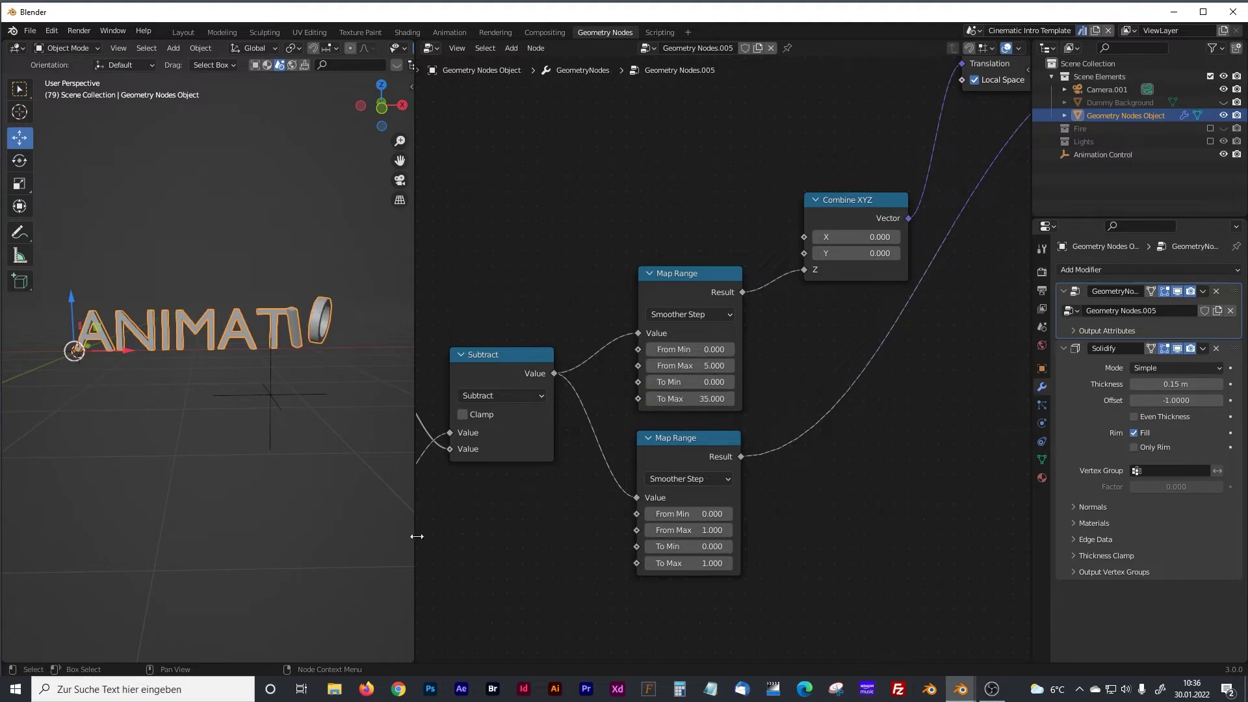
Set From Max to 4.283 and To Max to 6.283 on the lower Map Range that drives the letter rotation.
middle_drag(748, 551, 765, 462)
click(726, 444)
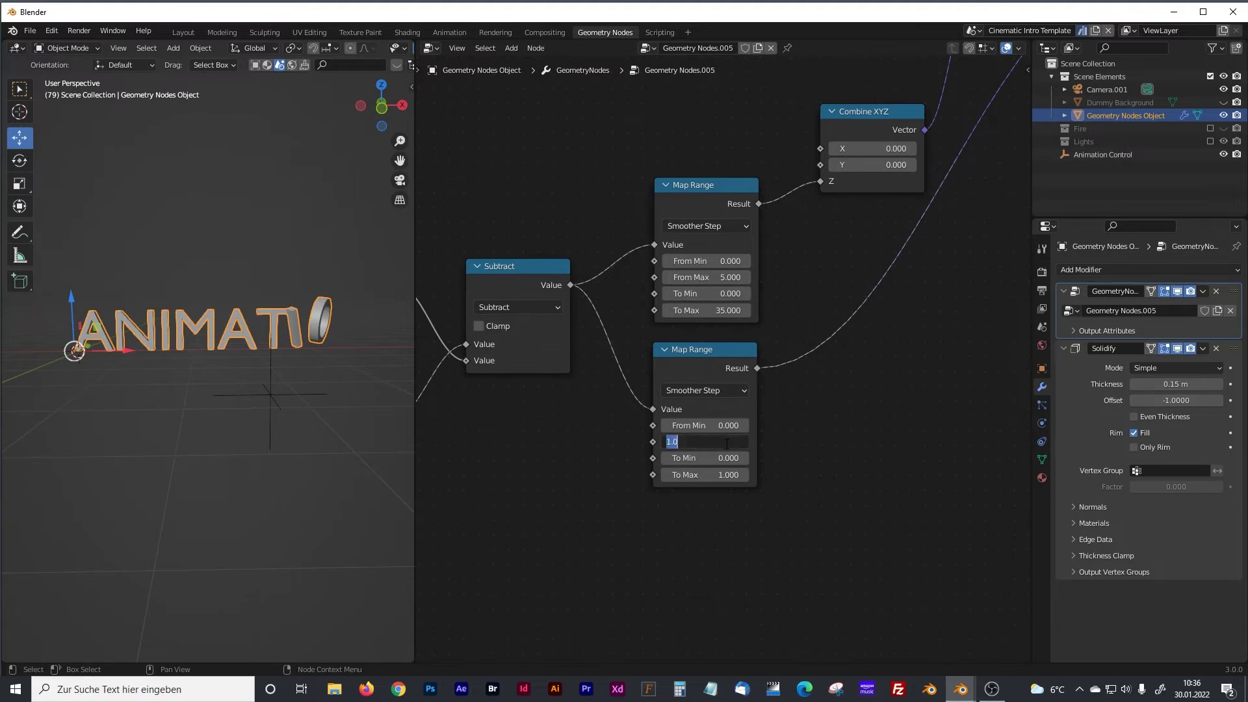
text(4.283)
key(Return)
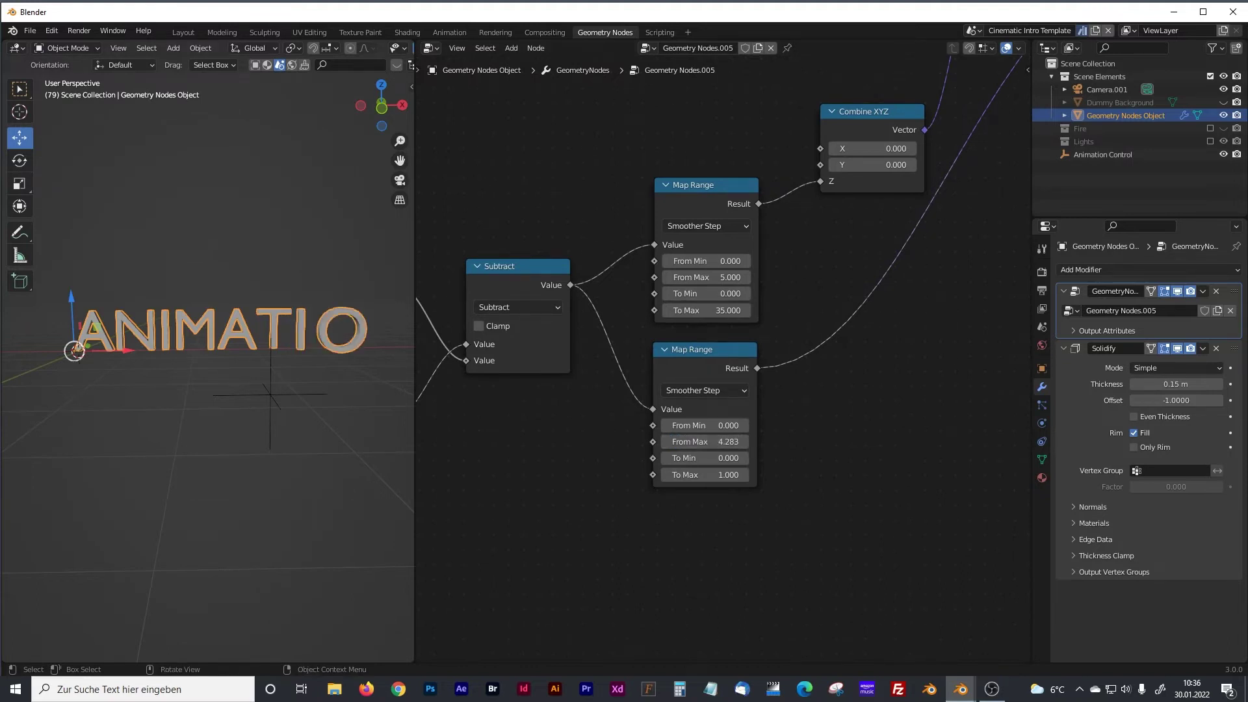
click(725, 480)
text(6)
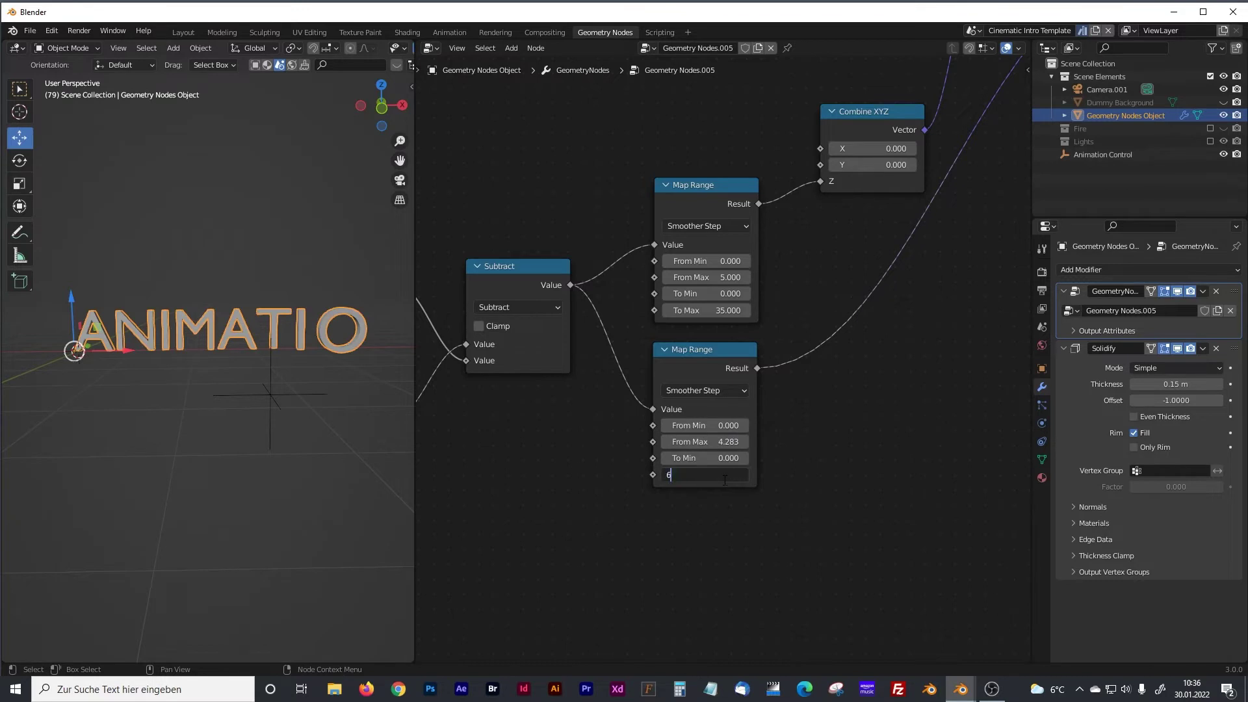
text(.283)
key(Return)
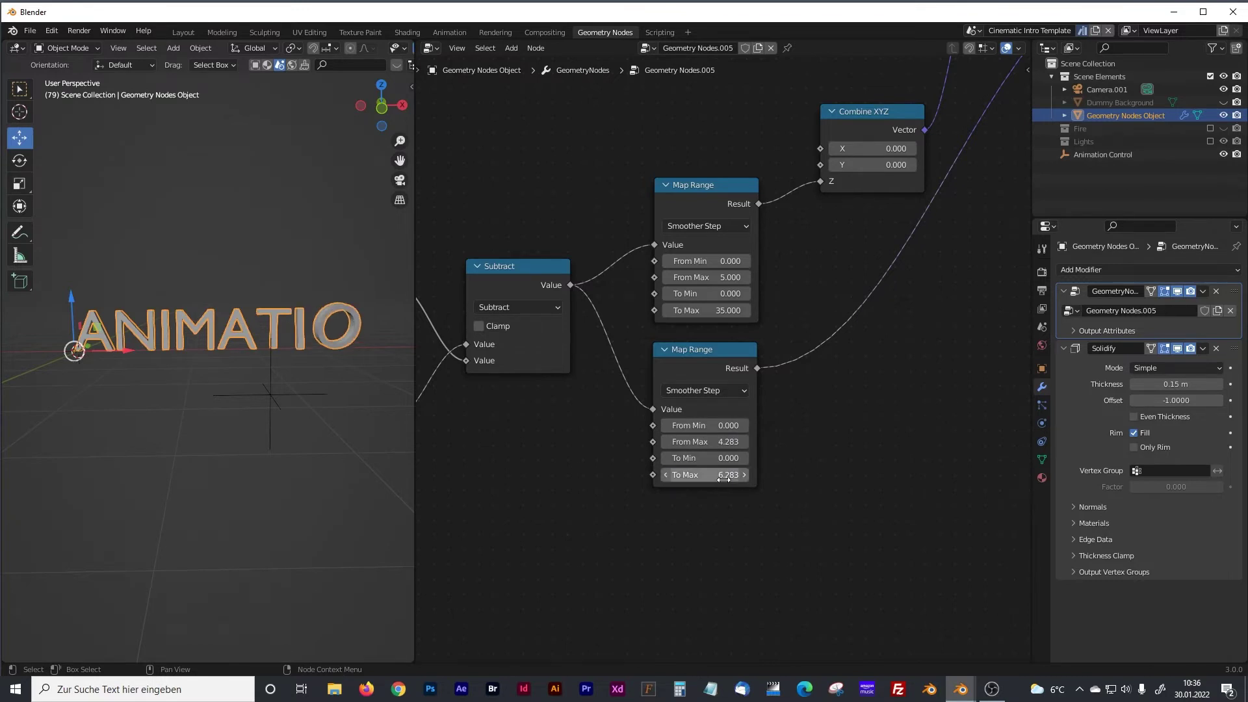
Widen the 3D viewport and move the Animation Control empty along X to about 4.58 m and partly back, then reselect the text object.
shift+middle_drag(872, 423, 846, 428)
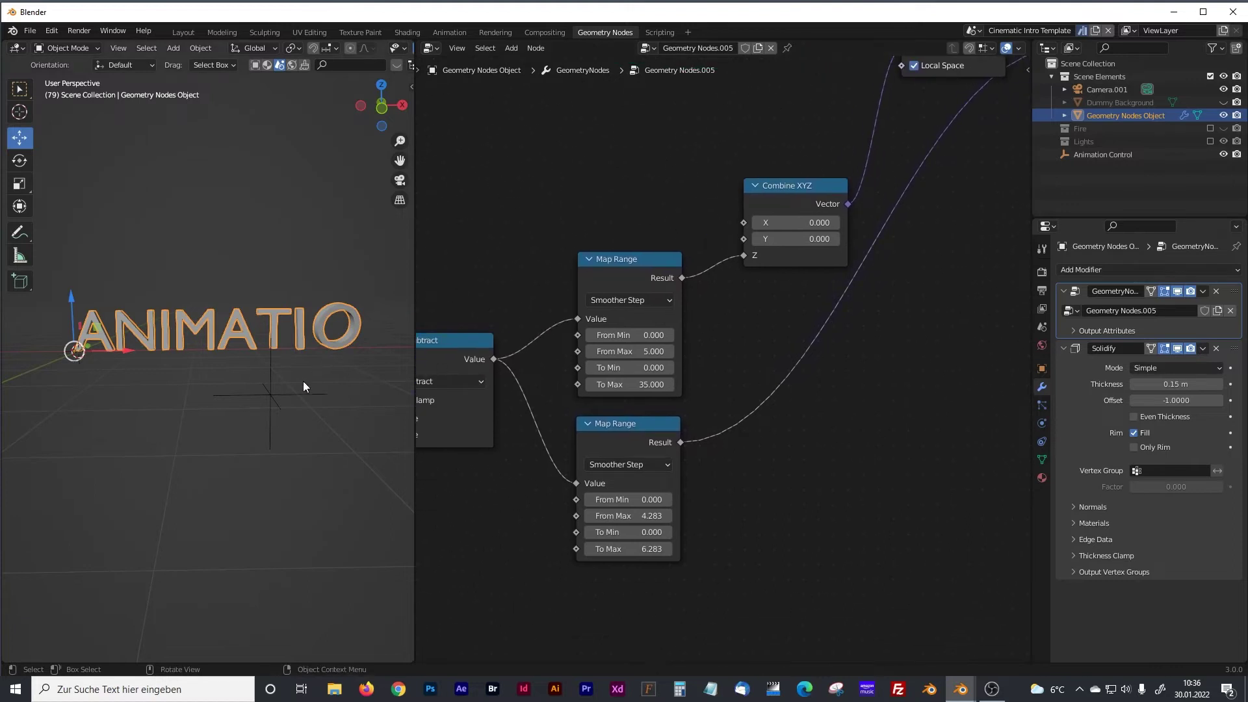
click(272, 393)
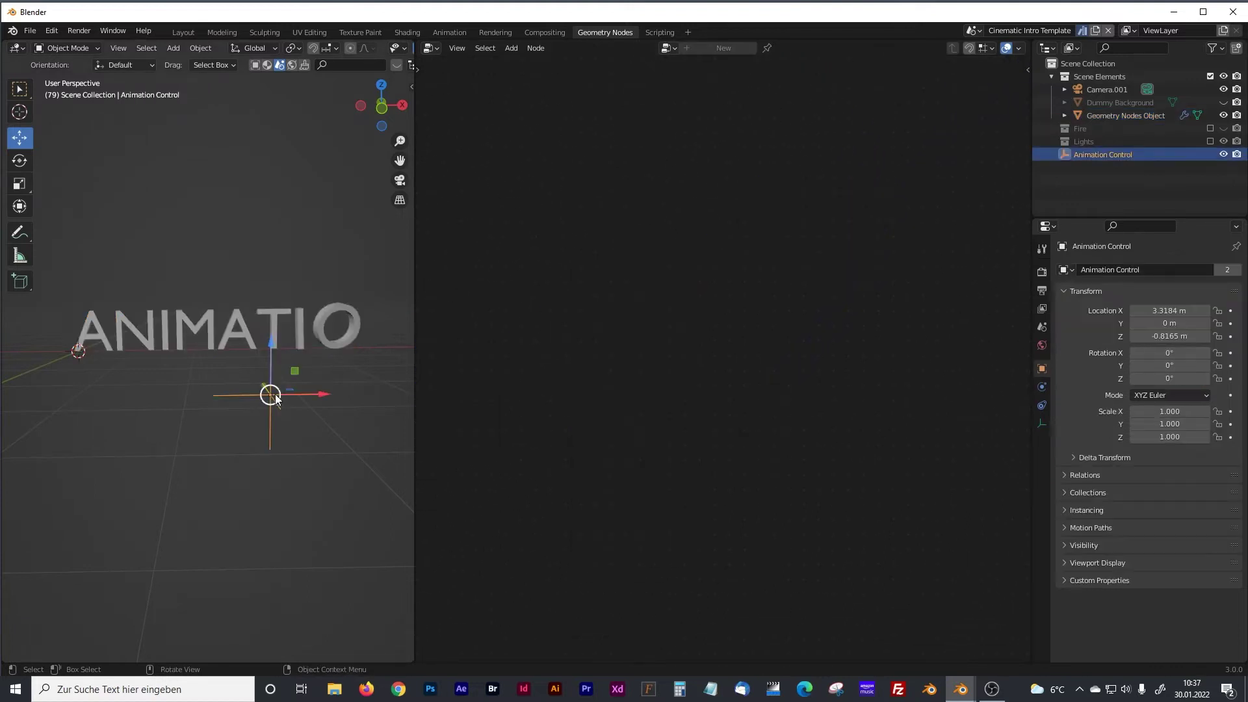
drag(320, 397, 487, 362)
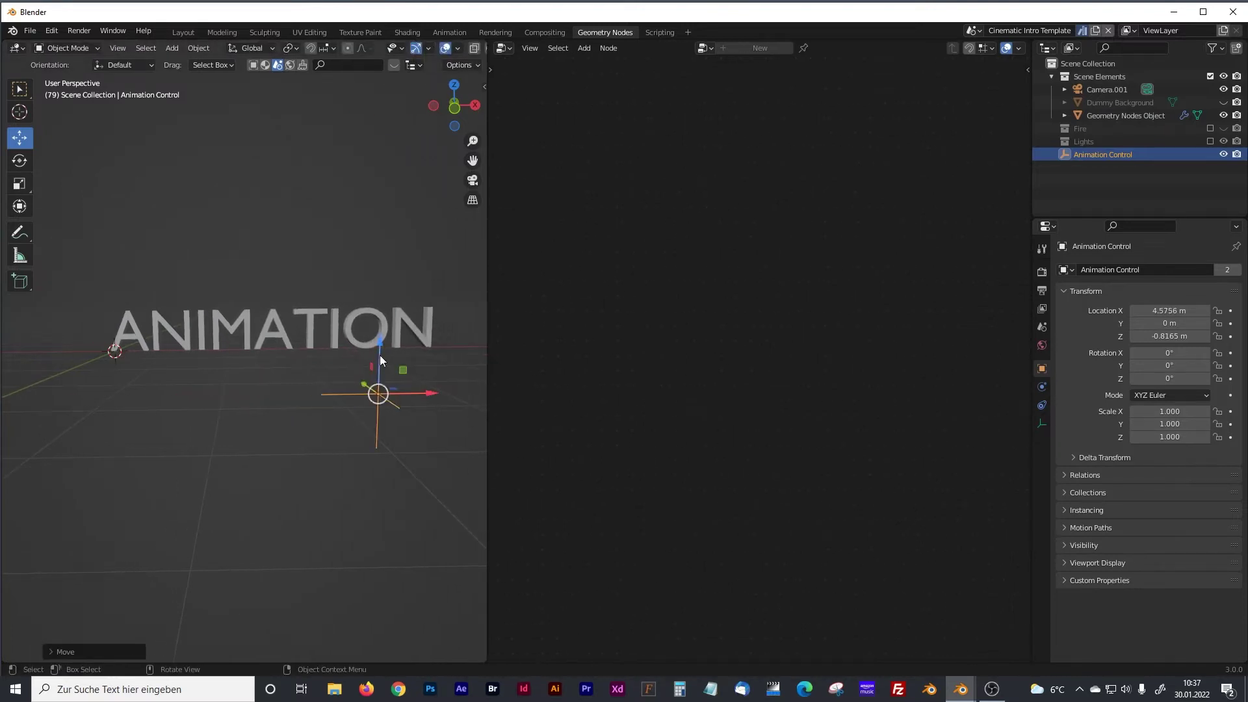
drag(423, 394, 358, 382)
click(310, 322)
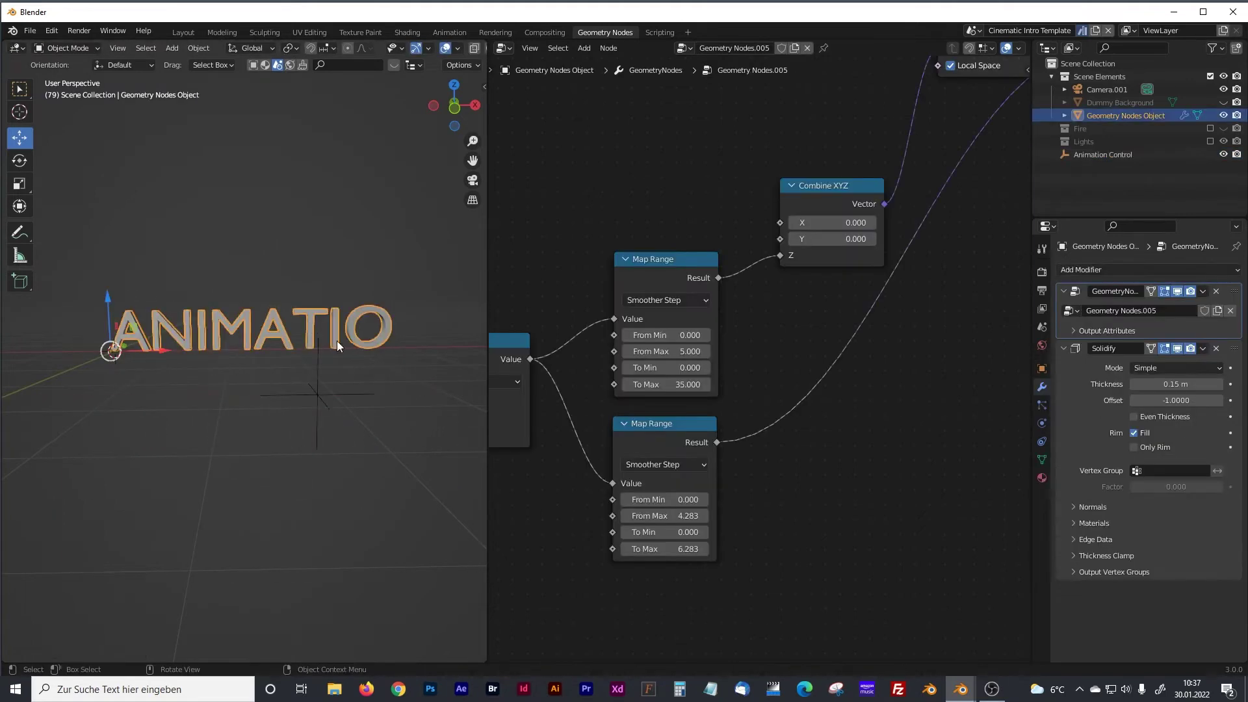
Try a From Max of 9.883 and To Max of 3.683 on the lower Map Range, testing with the Animation Control empty at about X 2.70 m.
middle_drag(817, 524, 849, 478)
drag(696, 474, 766, 474)
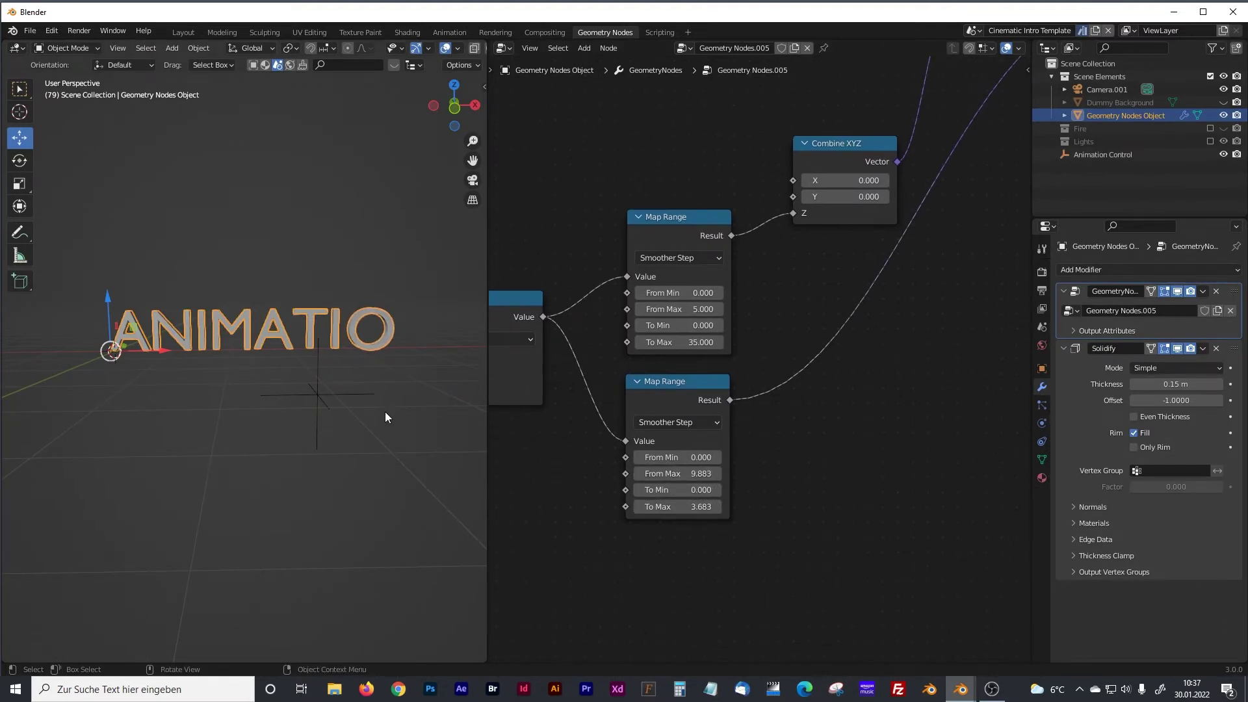
click(351, 395)
drag(353, 396, 308, 385)
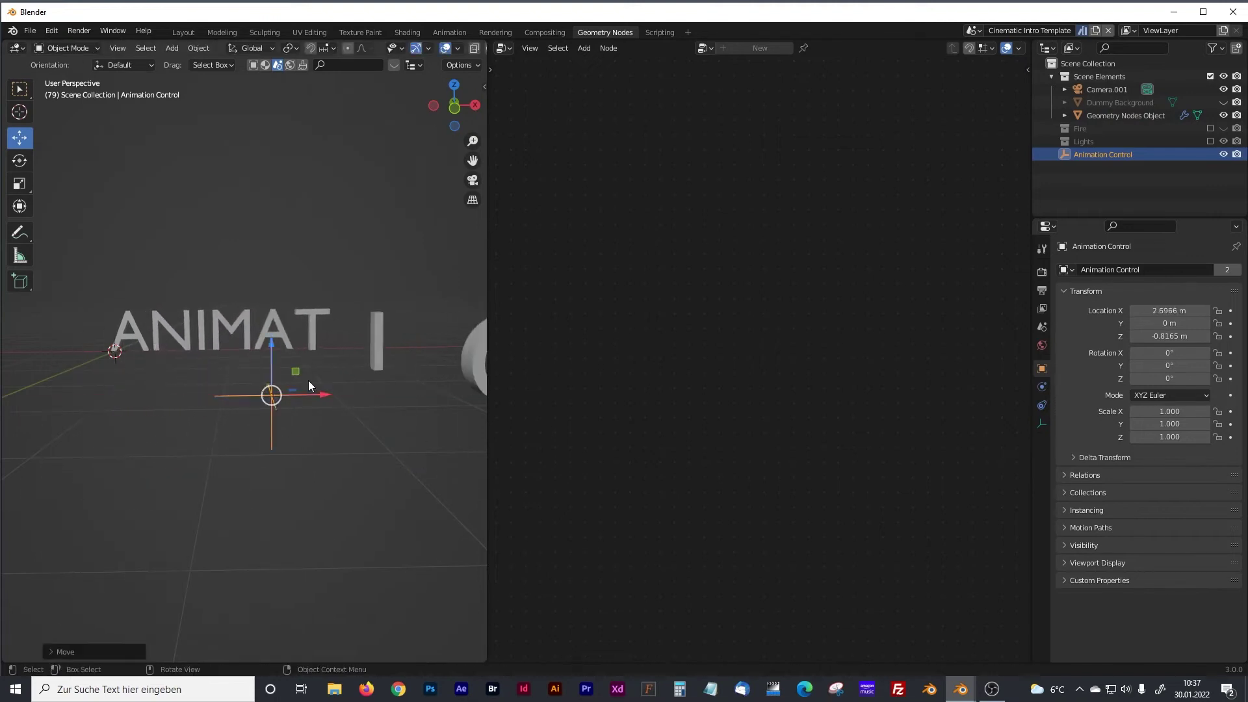
click(310, 329)
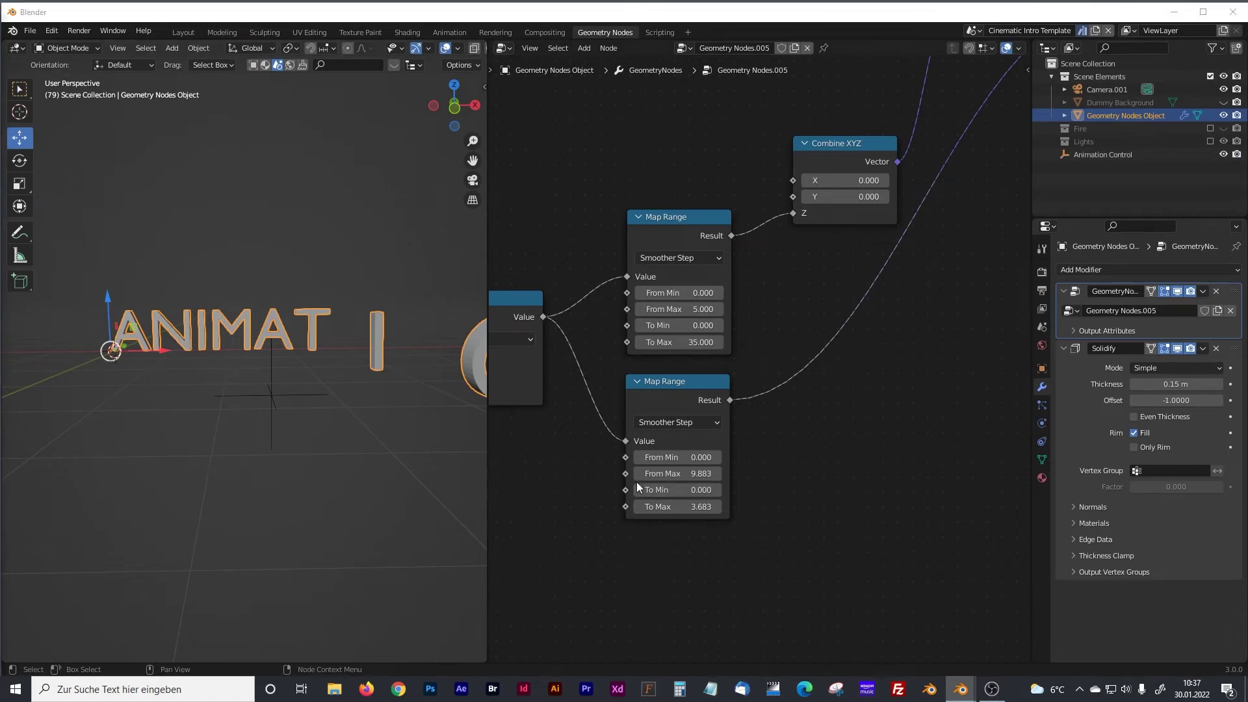
Restore the lower Map Range to a From Max of 4.283 and a To Max of 6.283.
click(692, 473)
text(4.2)
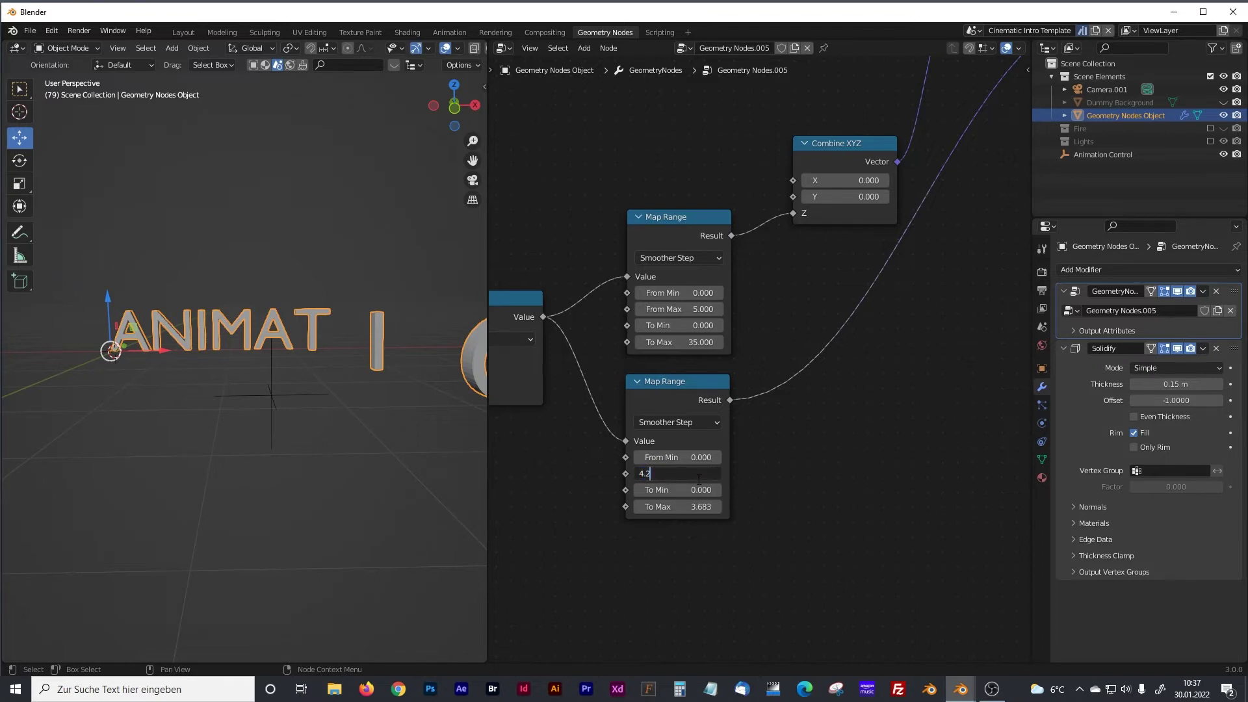
text(83)
click(701, 507)
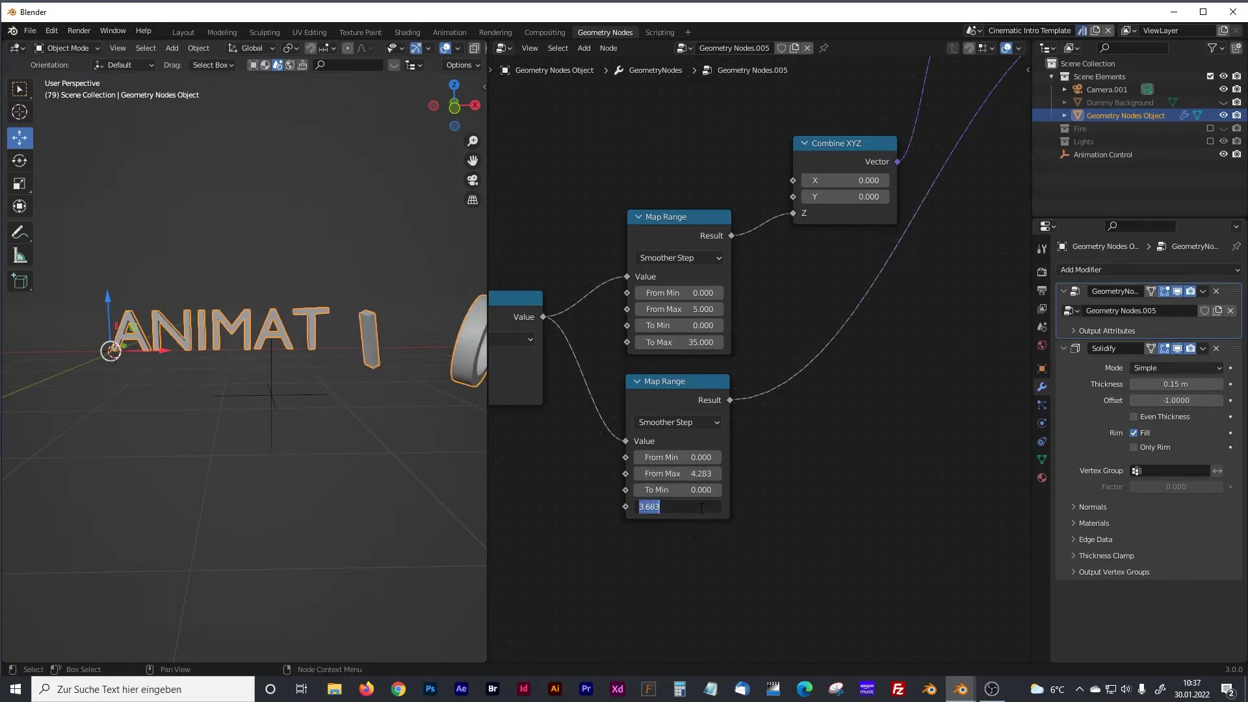
text(6.283)
key(Return)
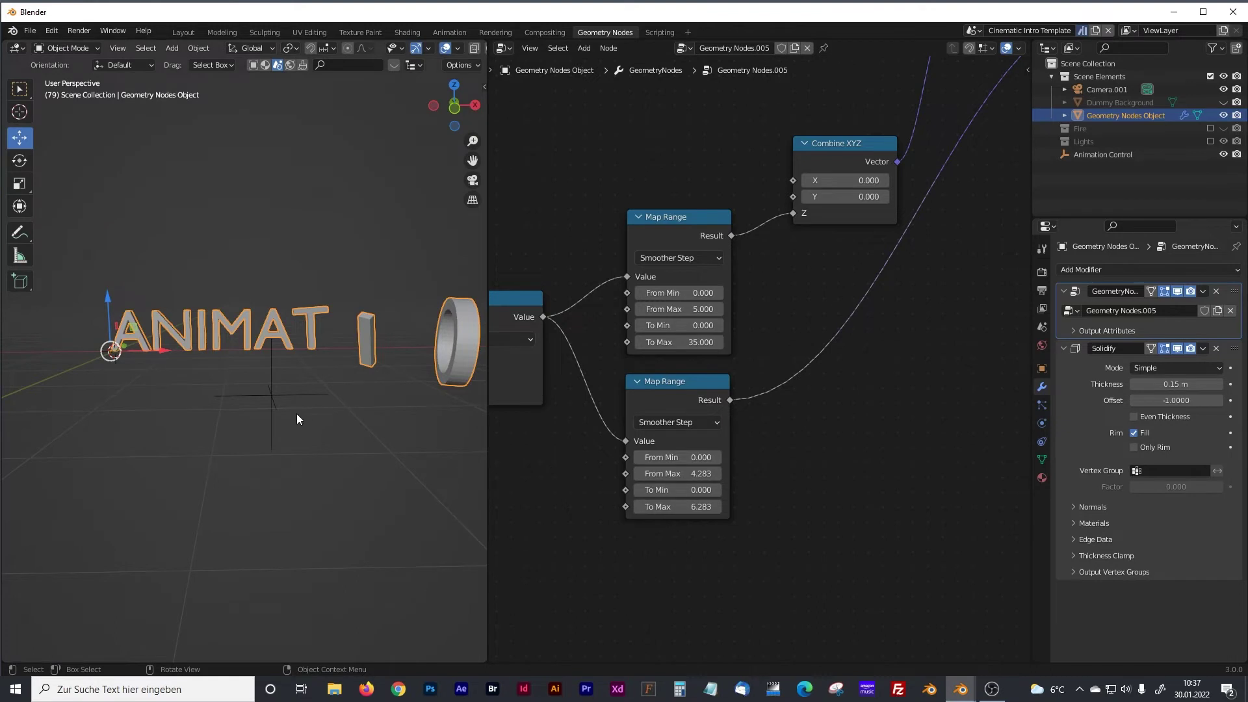
Move the Animation Control empty along X to about 4.03 m, then reselect the text object.
click(261, 399)
key(g)
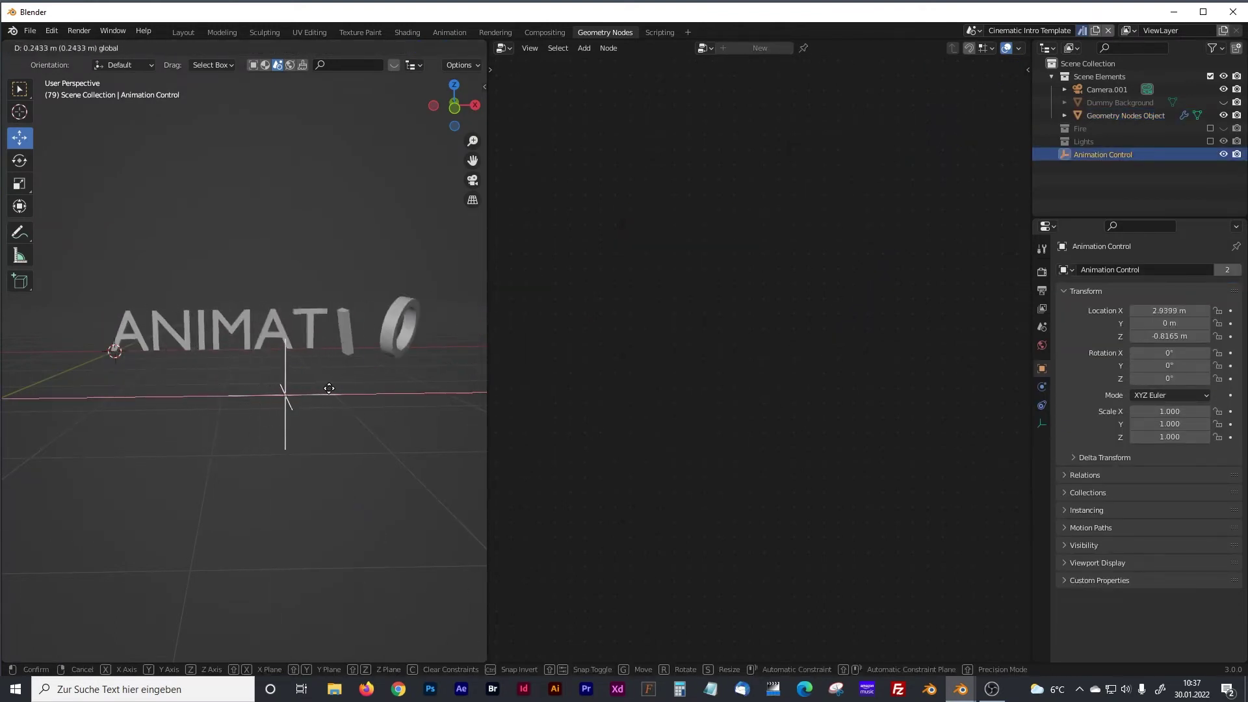
click(389, 389)
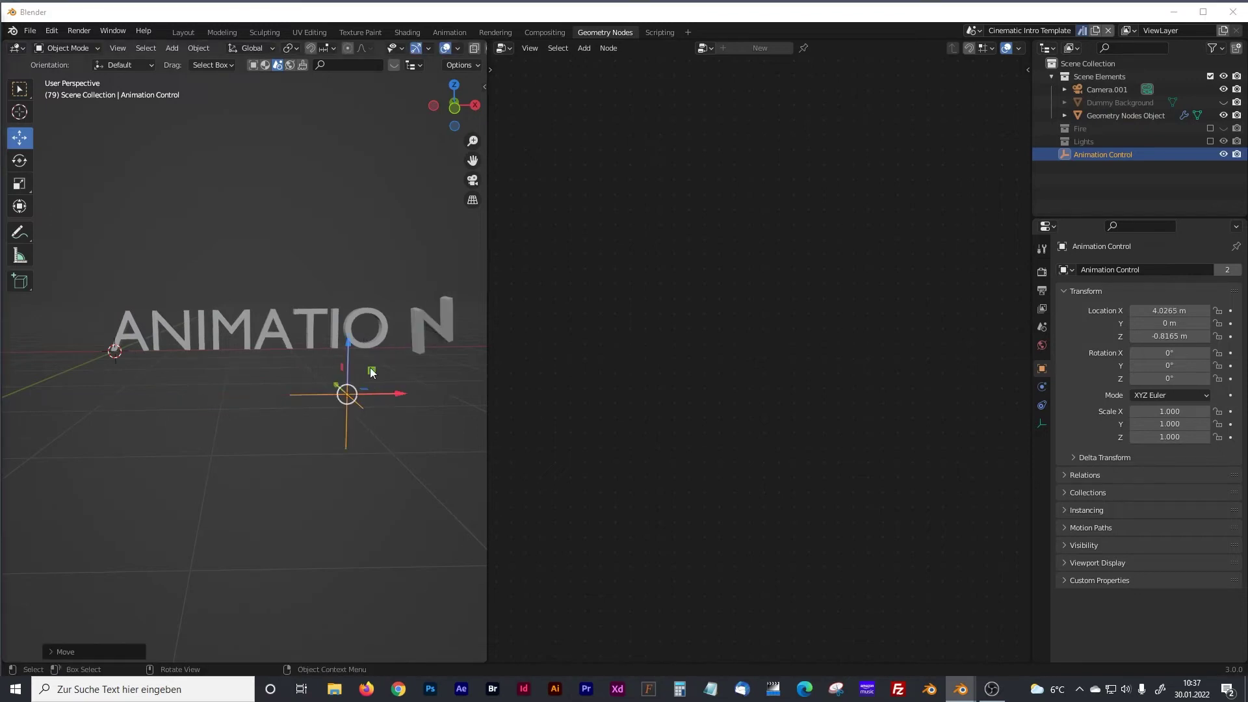
click(362, 320)
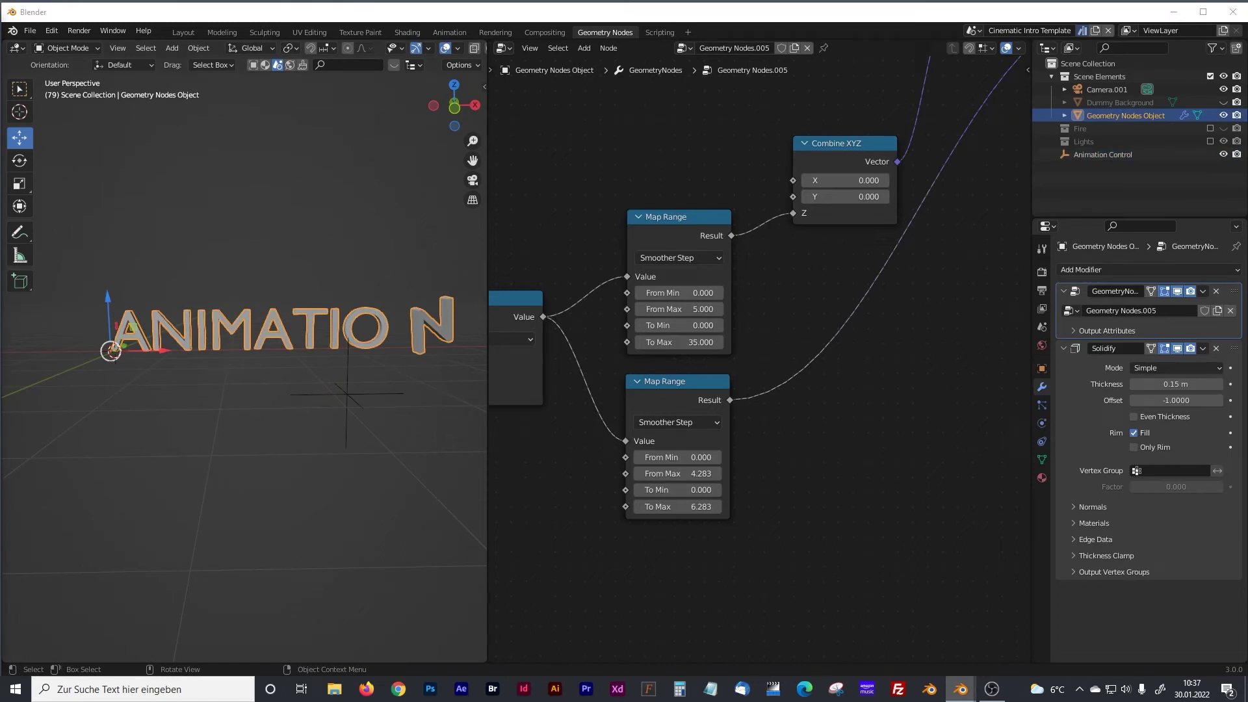
Move Group Output well away from Realize Instances and shift Realize Instances slightly clear of Fill Curve to make room for another node.
middle_drag(731, 337, 583, 429)
scroll(817, 347, down, 6)
middle_drag(838, 345, 491, 433)
middle_drag(923, 425, 740, 468)
drag(766, 282, 901, 281)
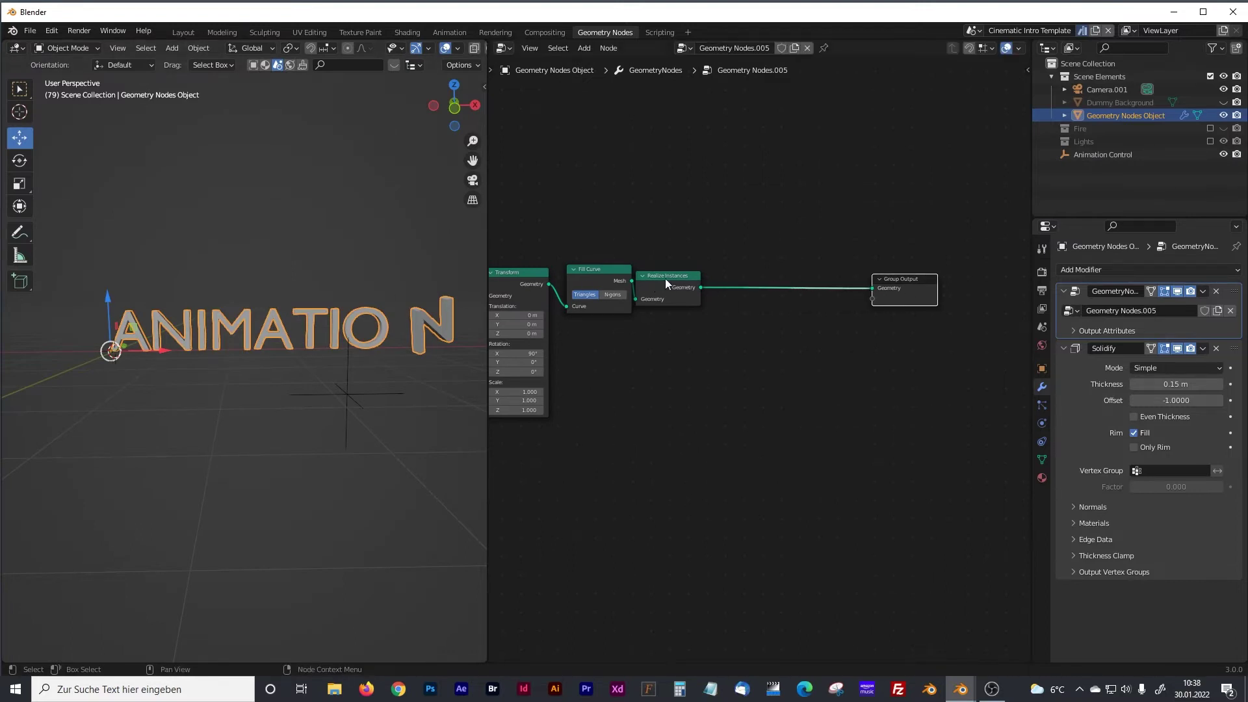
drag(665, 278, 691, 272)
Insert a Set Material node between Realize Instances and Group Output.
key(shift+a)
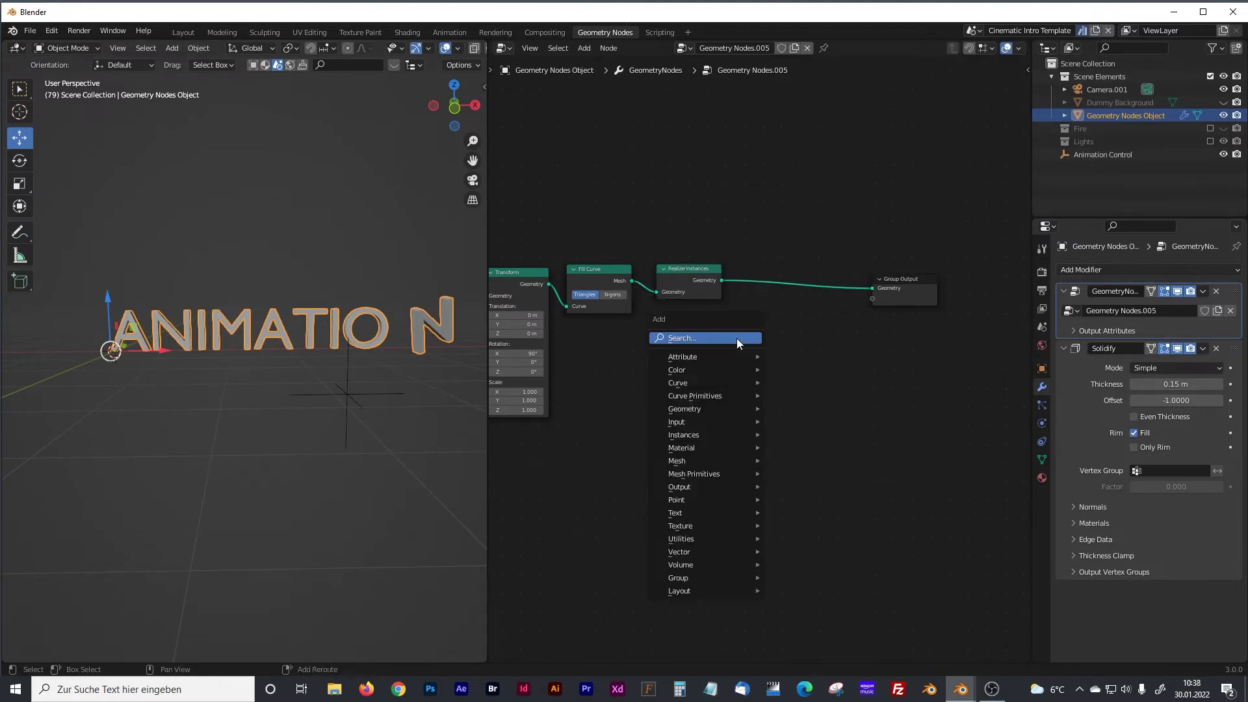
click(735, 338)
text(set)
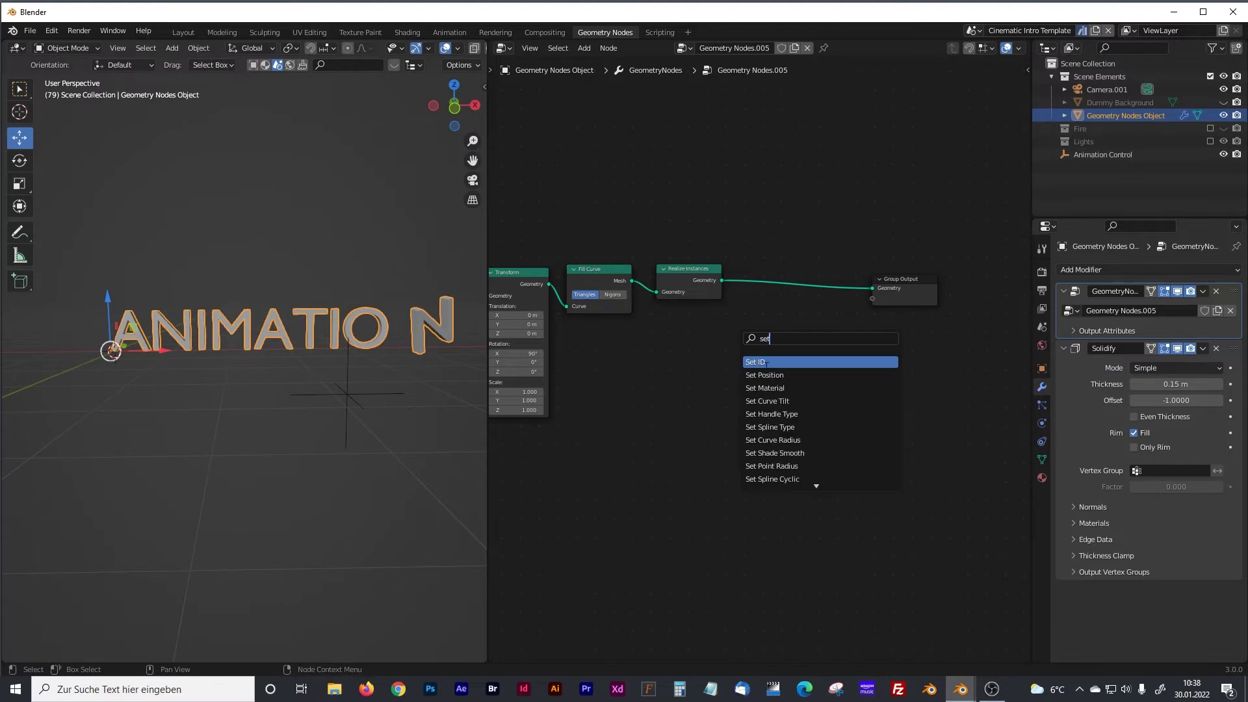
click(770, 388)
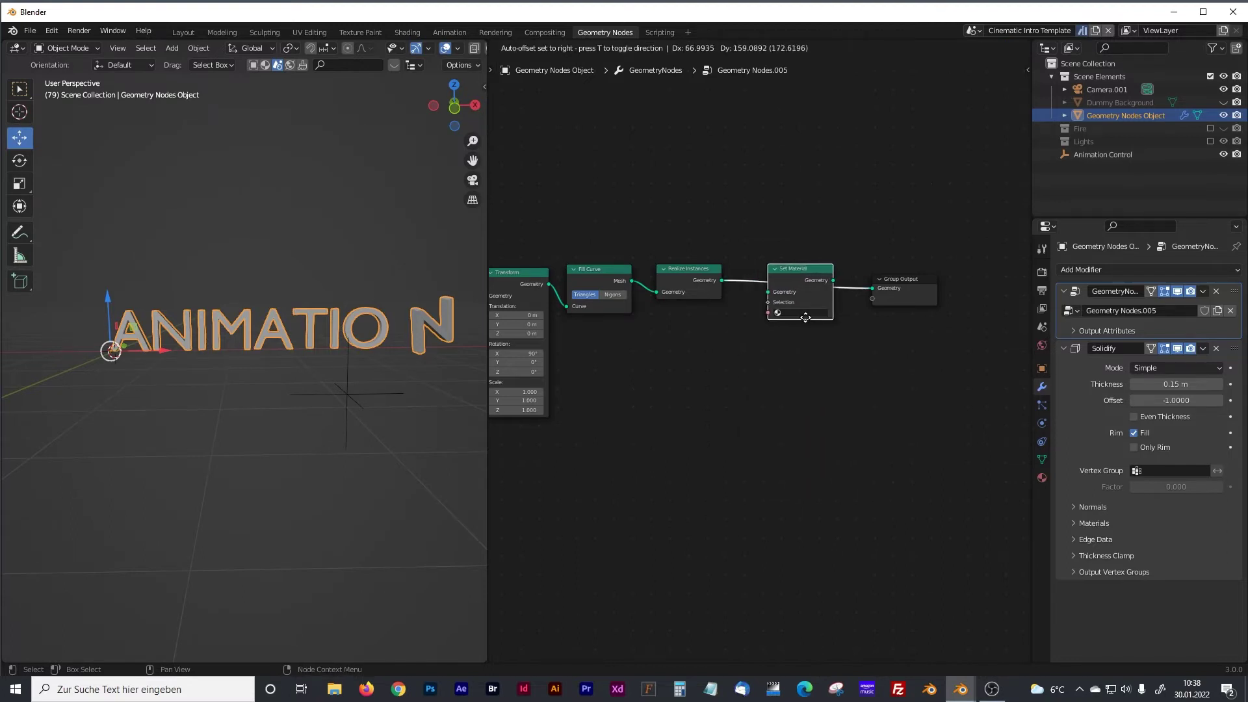
click(804, 317)
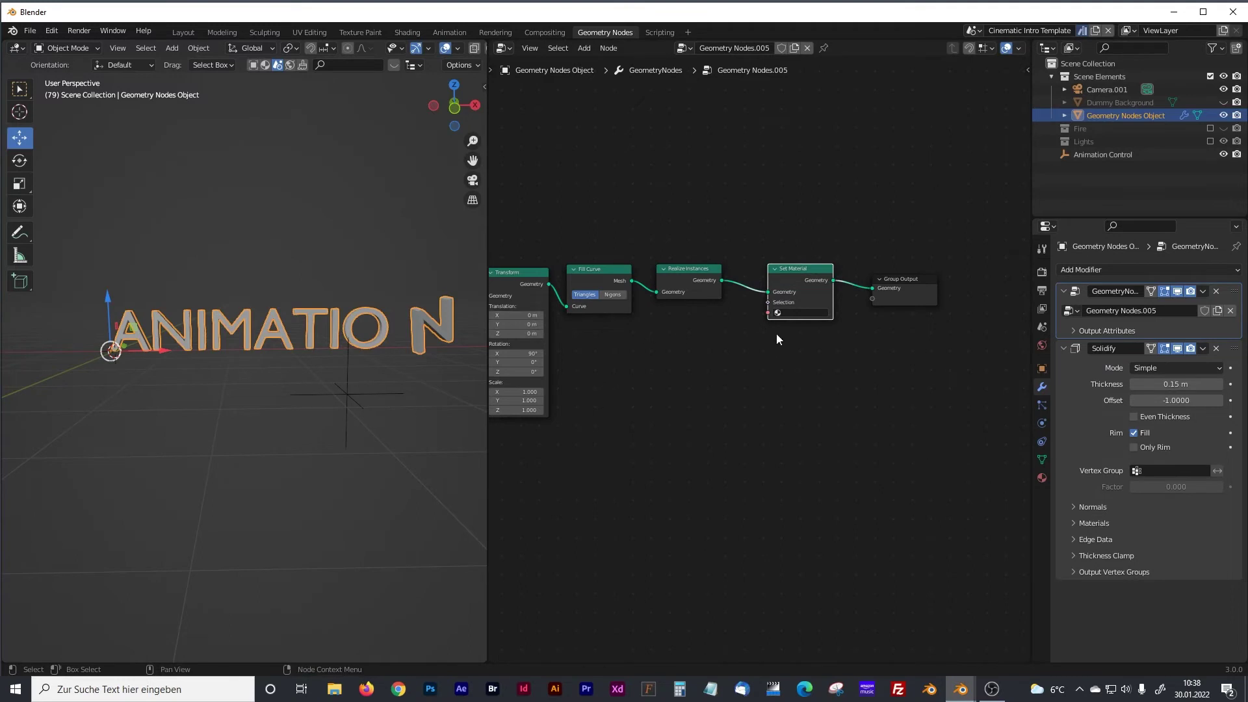
Assign the linked Typo Material.001 in the Set Material node.
scroll(810, 354, up, 9)
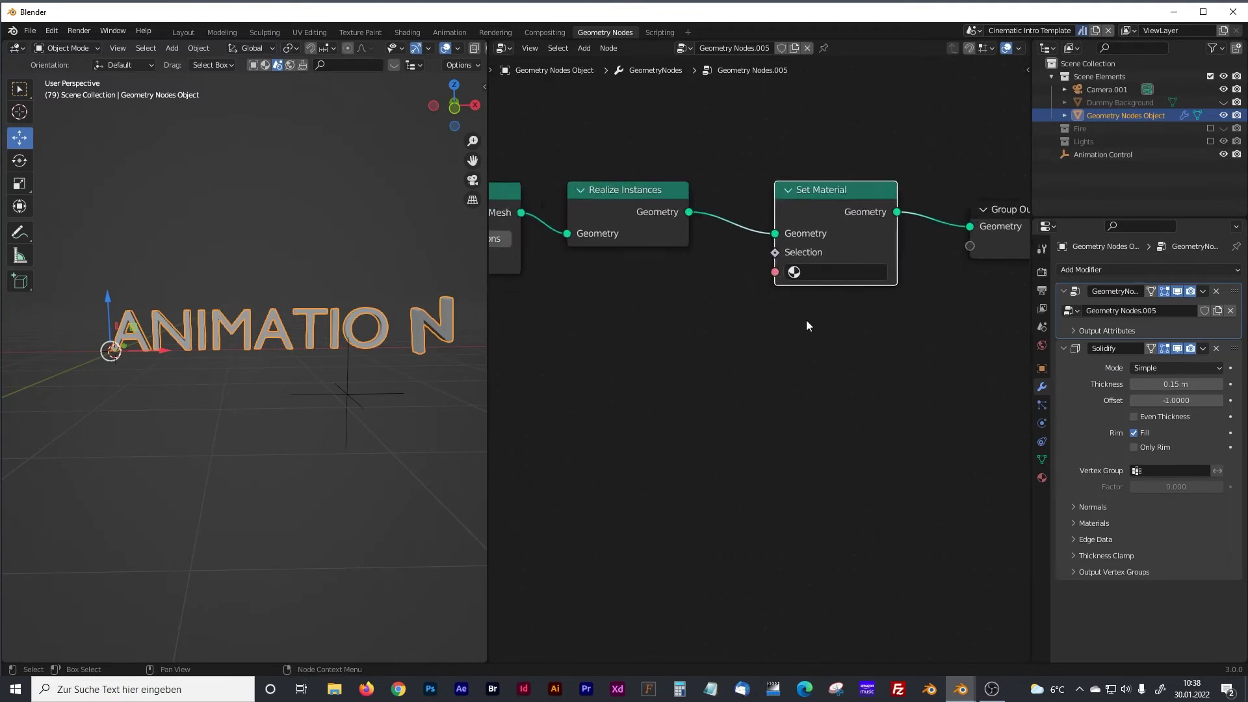
middle_drag(811, 323, 786, 333)
click(786, 330)
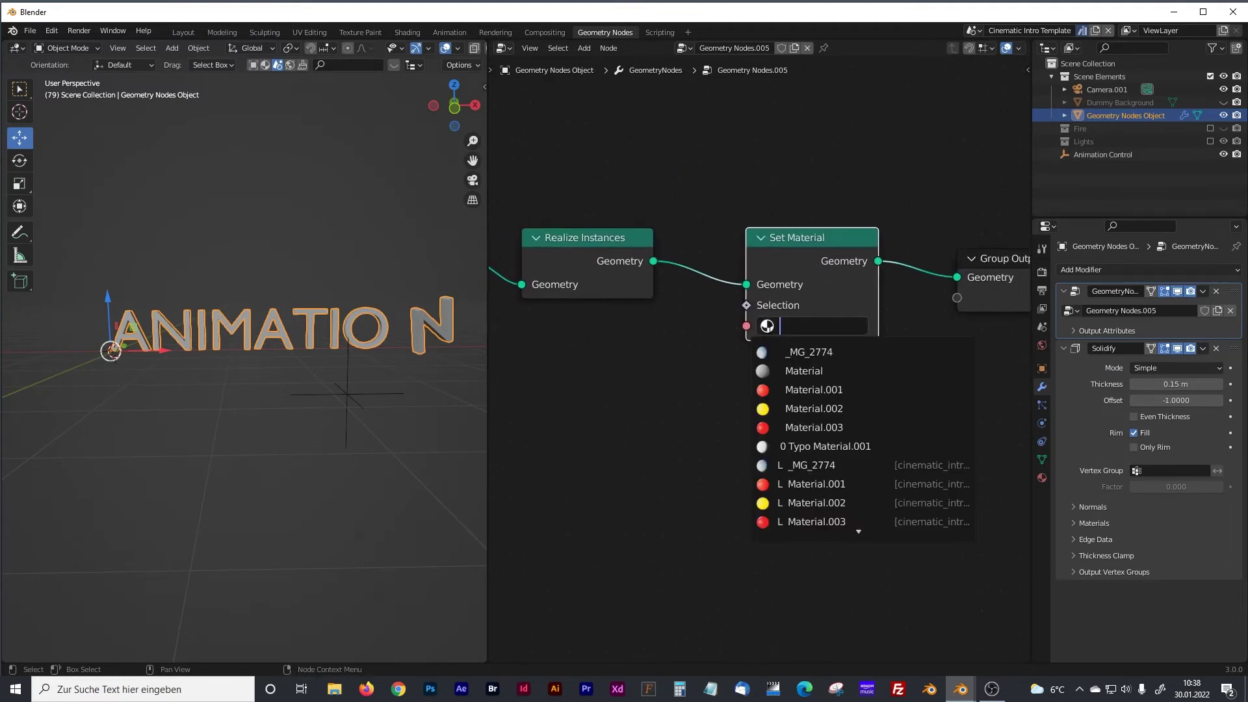
click(676, 398)
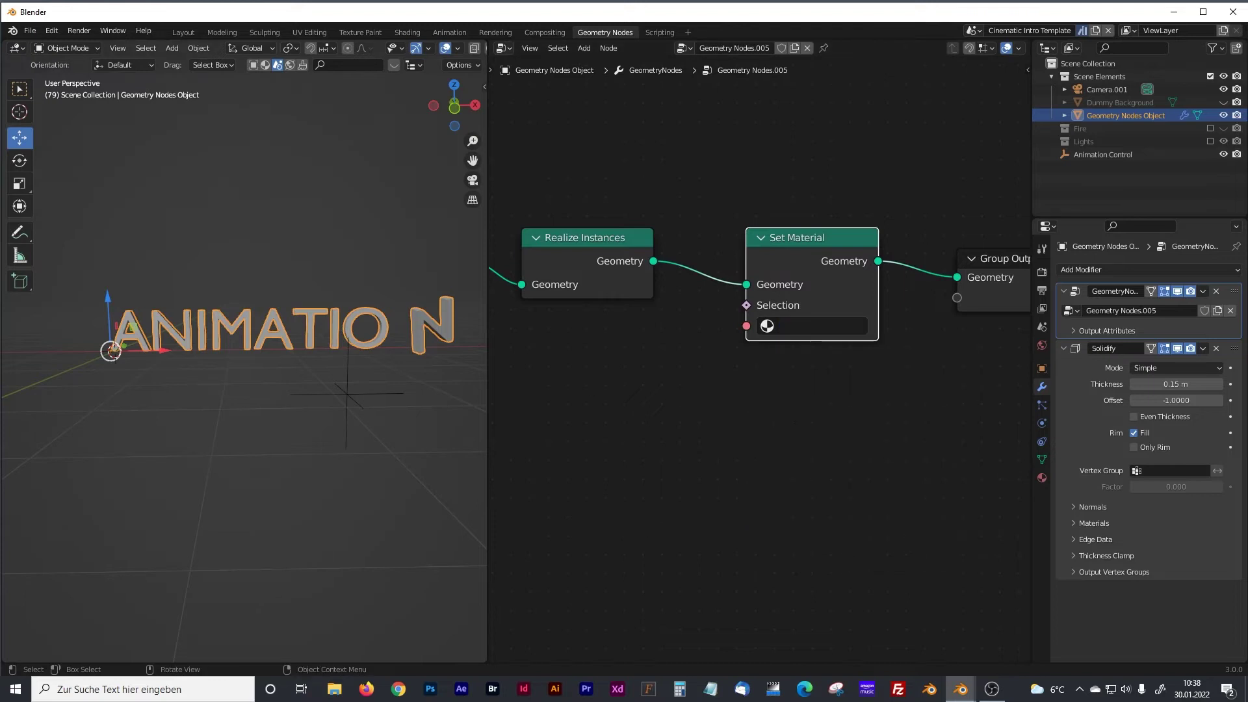
click(784, 326)
text(typ)
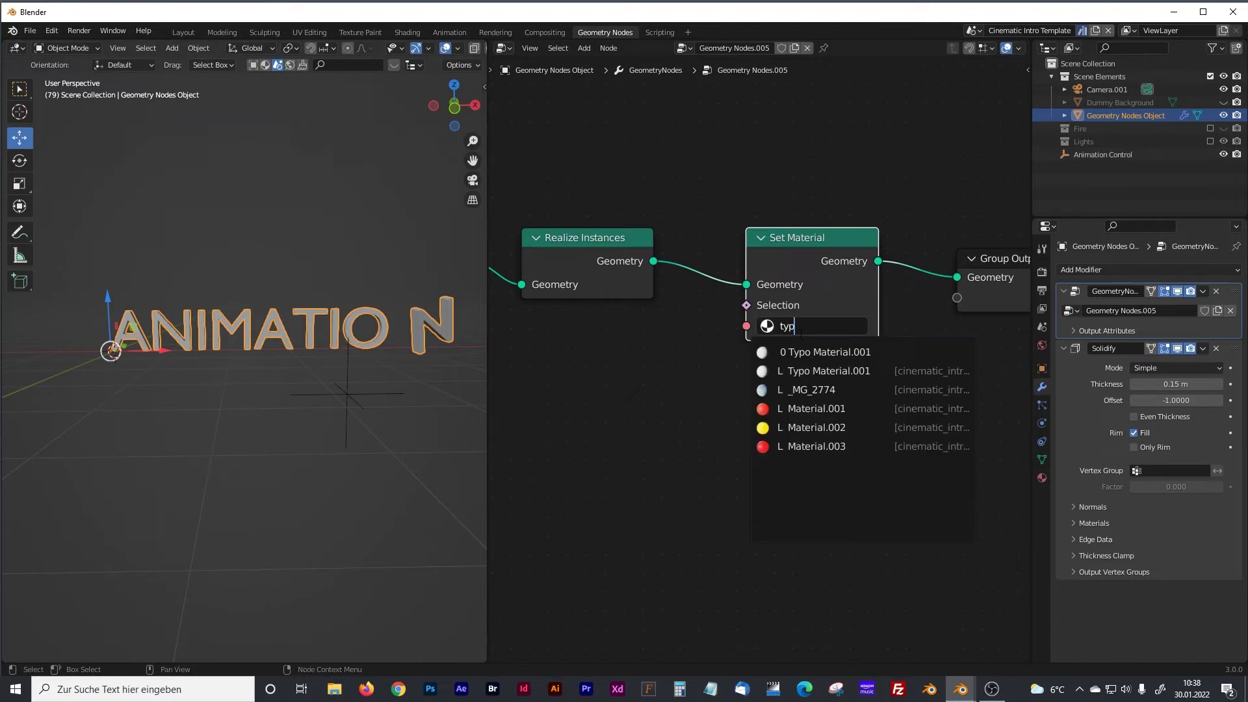
click(840, 374)
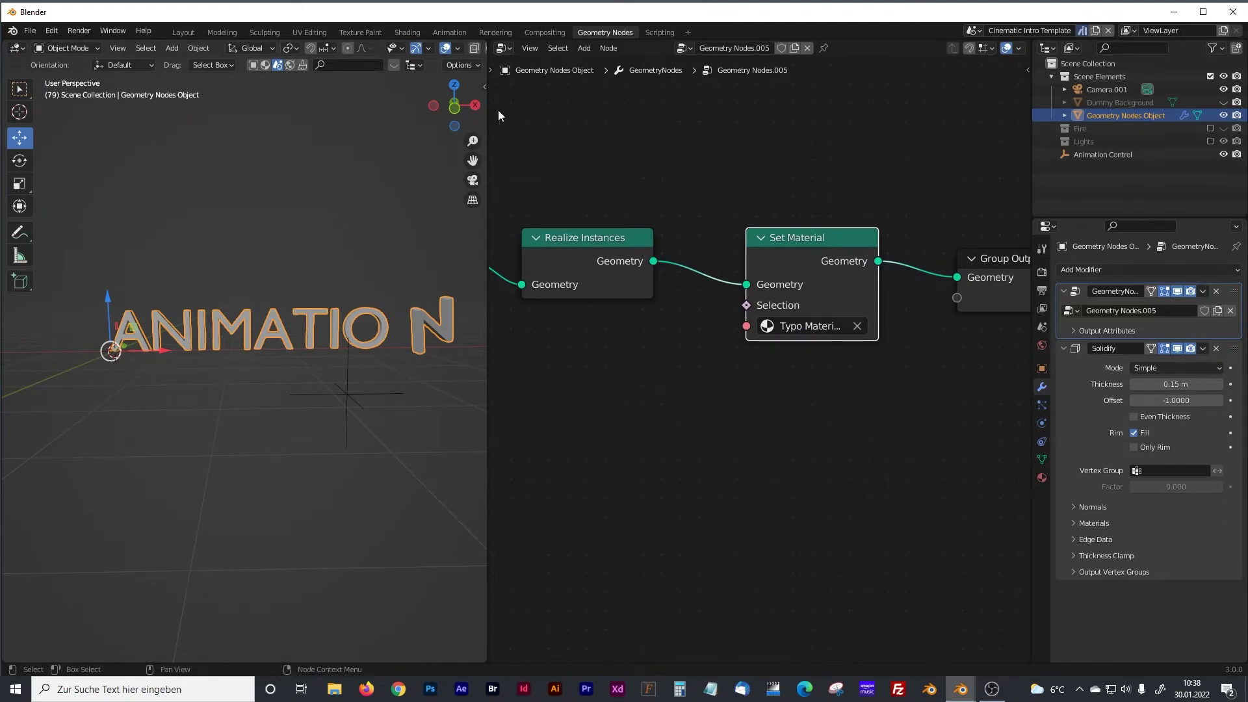
Widen the 3D viewport, switch it to Rendered shading, and deselect the text object.
drag(488, 111, 646, 116)
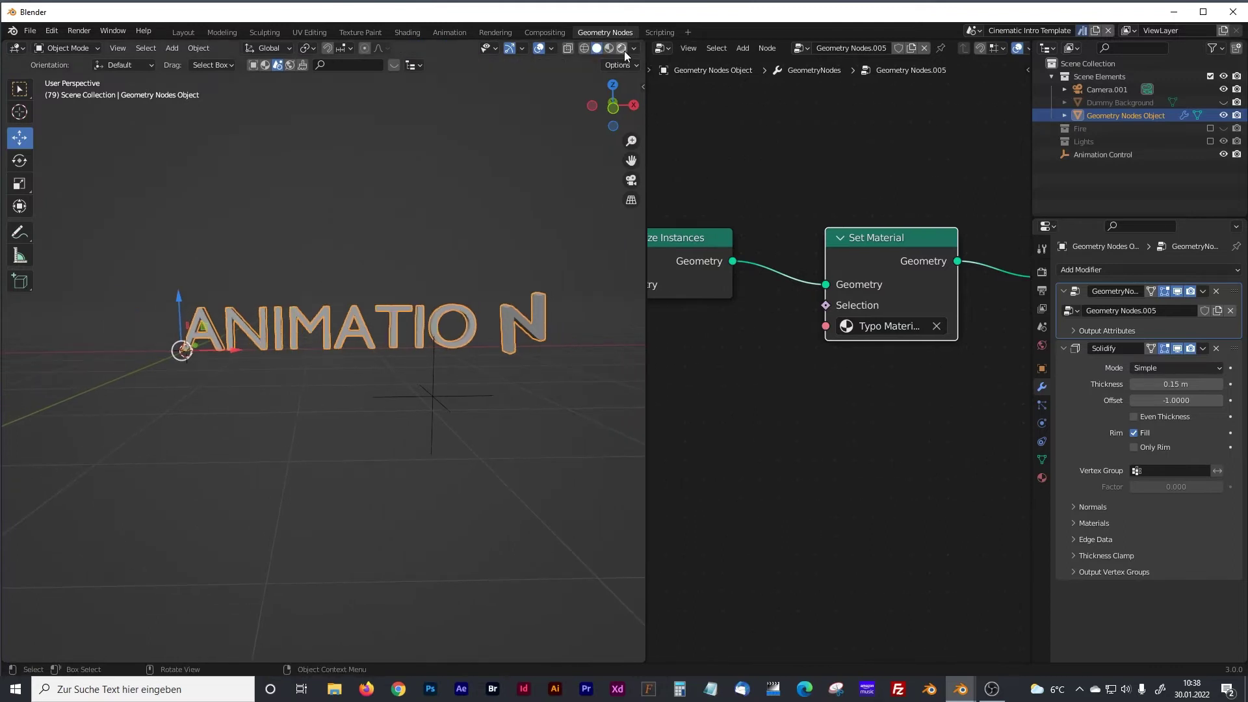
click(624, 51)
click(492, 174)
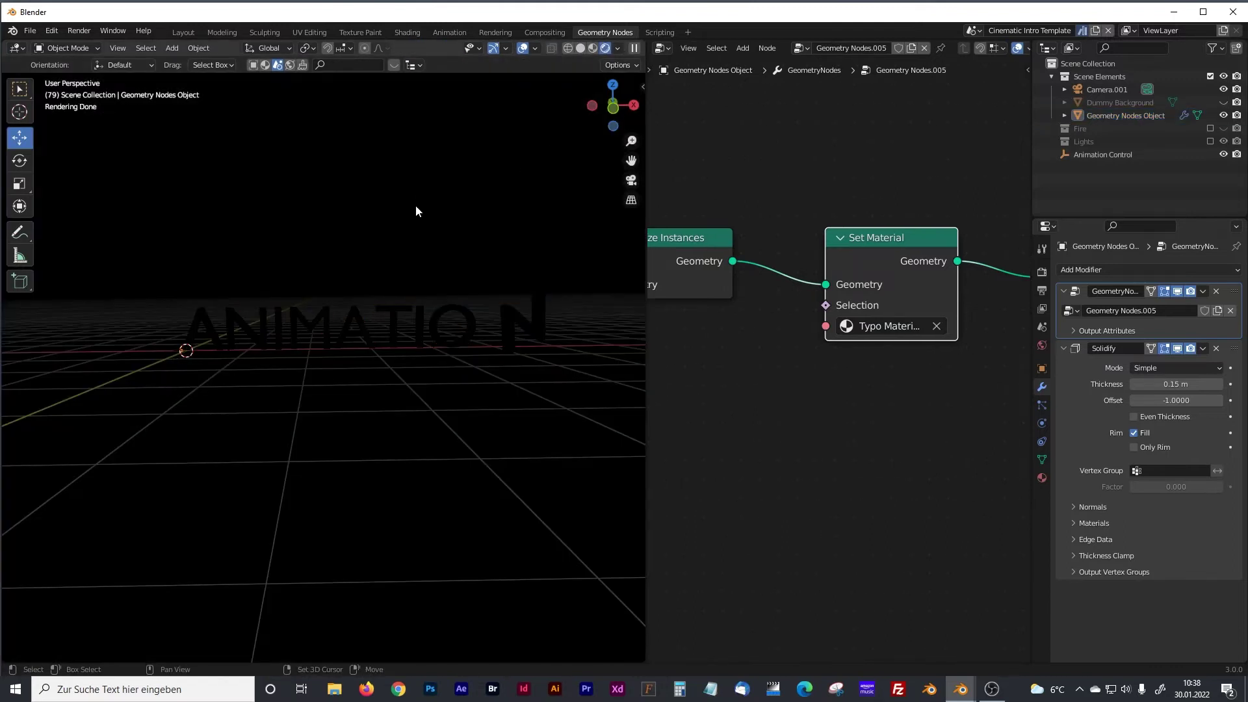
Add a point light and move it along X and upward to sit above the middle of the text.
key(shift+a)
mouse_move(361, 373)
click(461, 374)
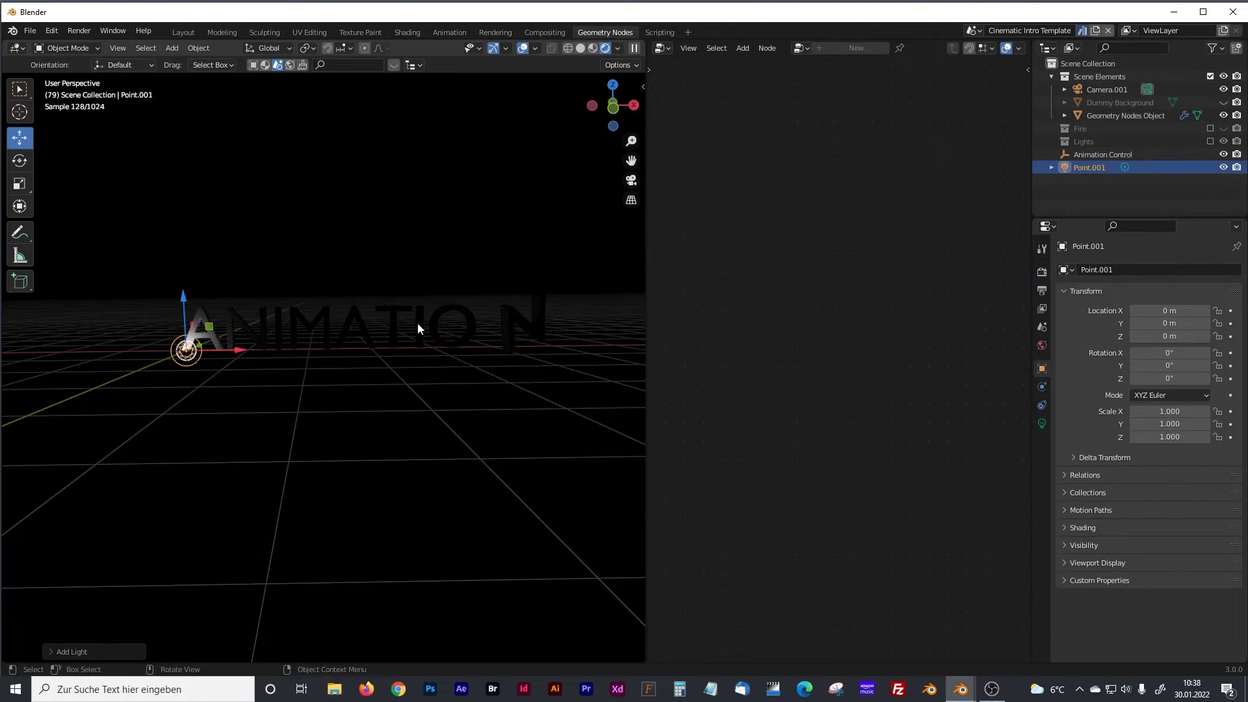
drag(244, 352, 410, 350)
drag(355, 295, 373, 193)
Try Material.001 on the text object in the Set Material node.
click(401, 315)
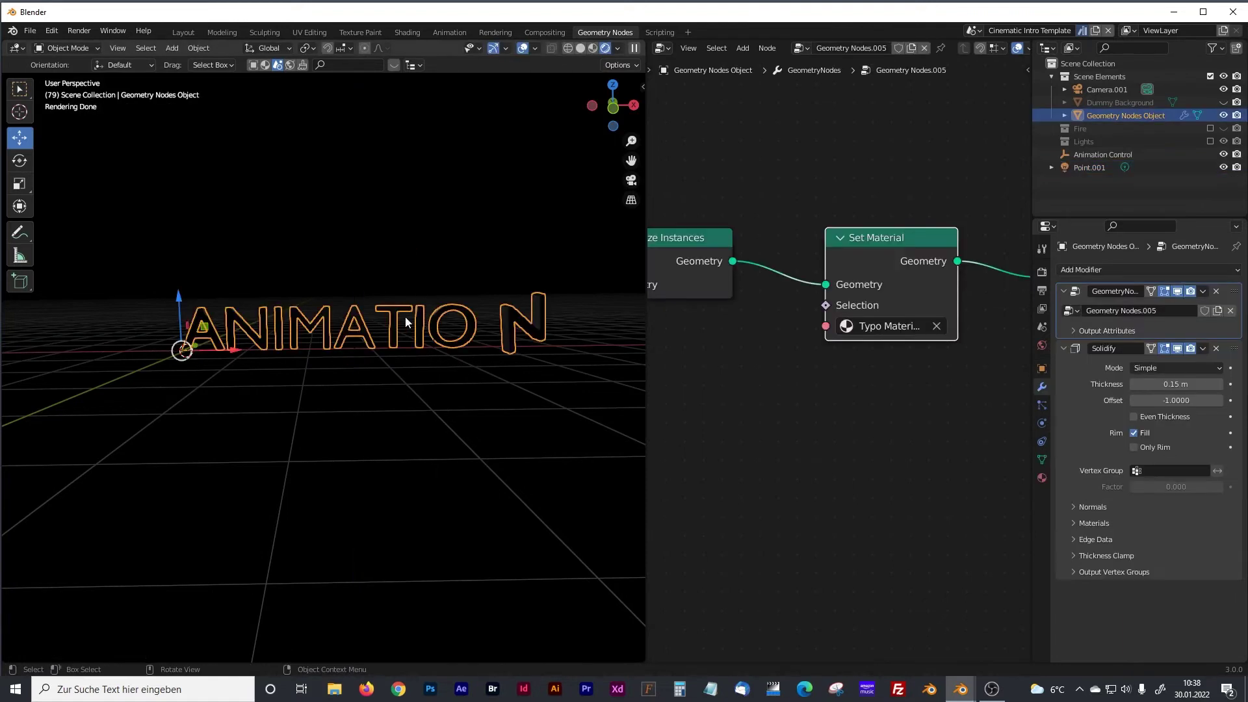
click(855, 329)
click(880, 388)
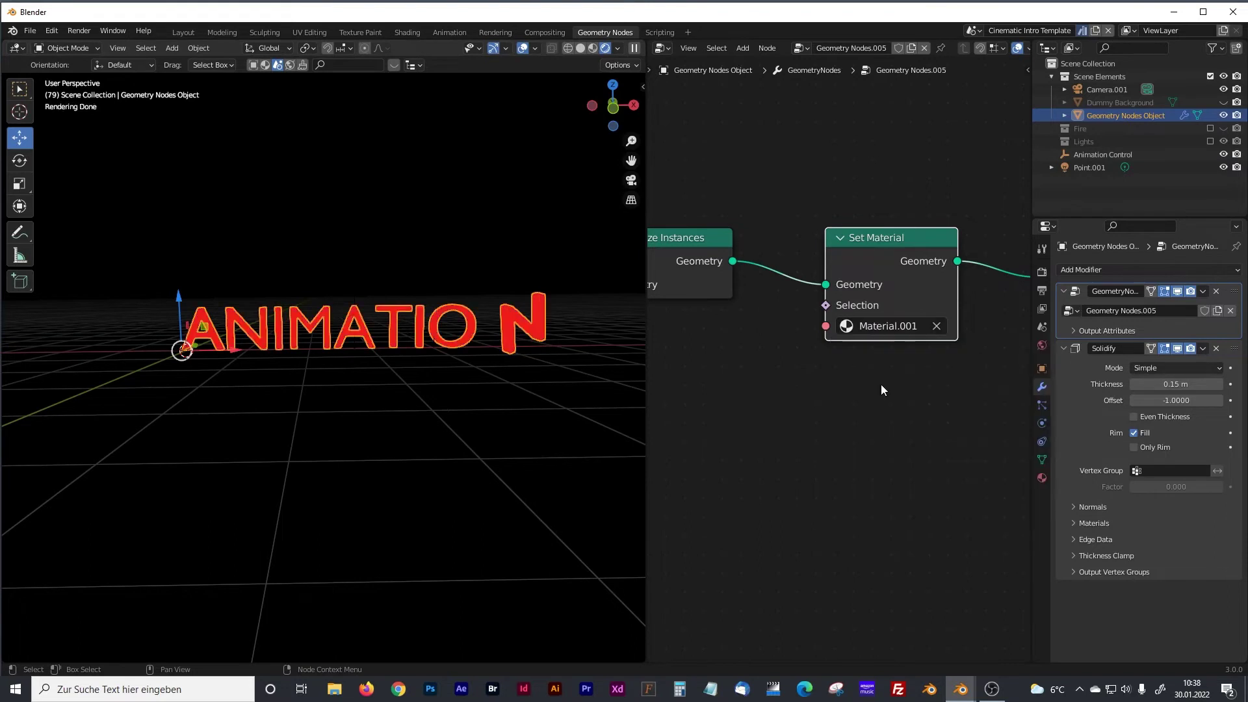
click(388, 215)
Return the 3D viewport to Solid shading.
click(580, 47)
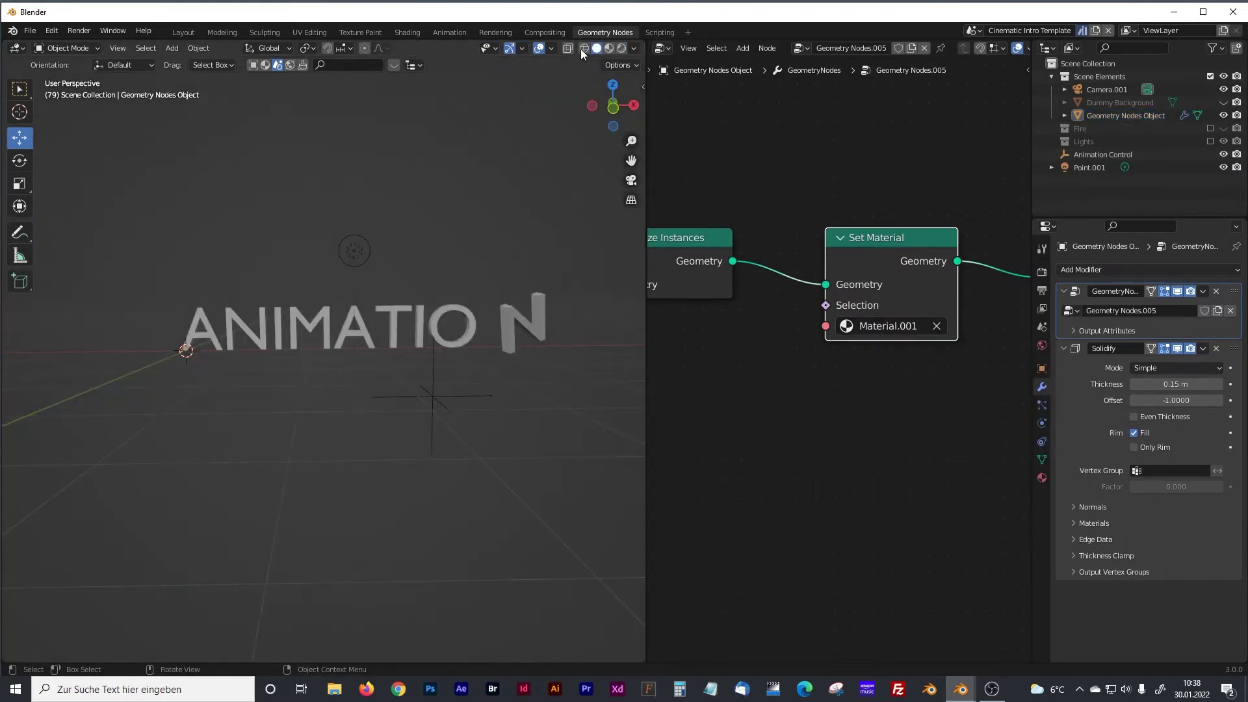
middle_drag(482, 238, 604, 267)
scroll(828, 341, down, 2)
scroll(825, 342, down, 3)
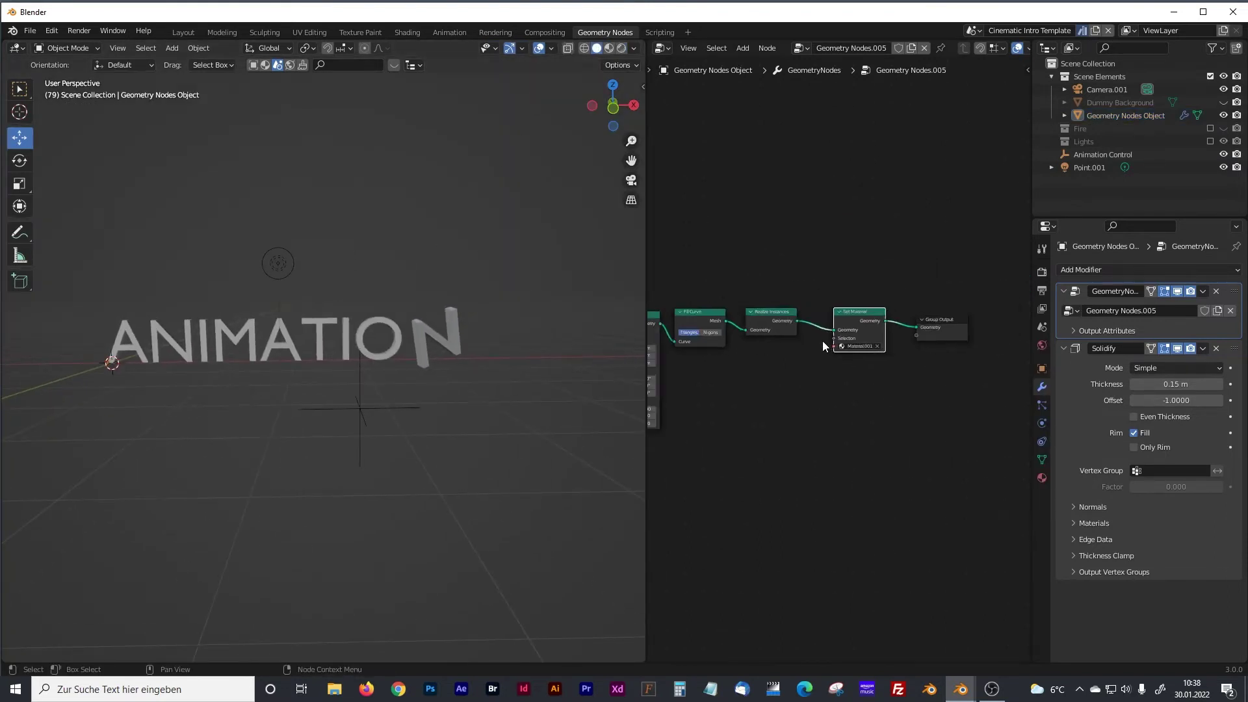
Enlarge the node editor to show the whole node tree and shift the String to Curves node slightly closer to the other nodes.
drag(644, 284, 358, 281)
middle_drag(580, 259, 842, 162)
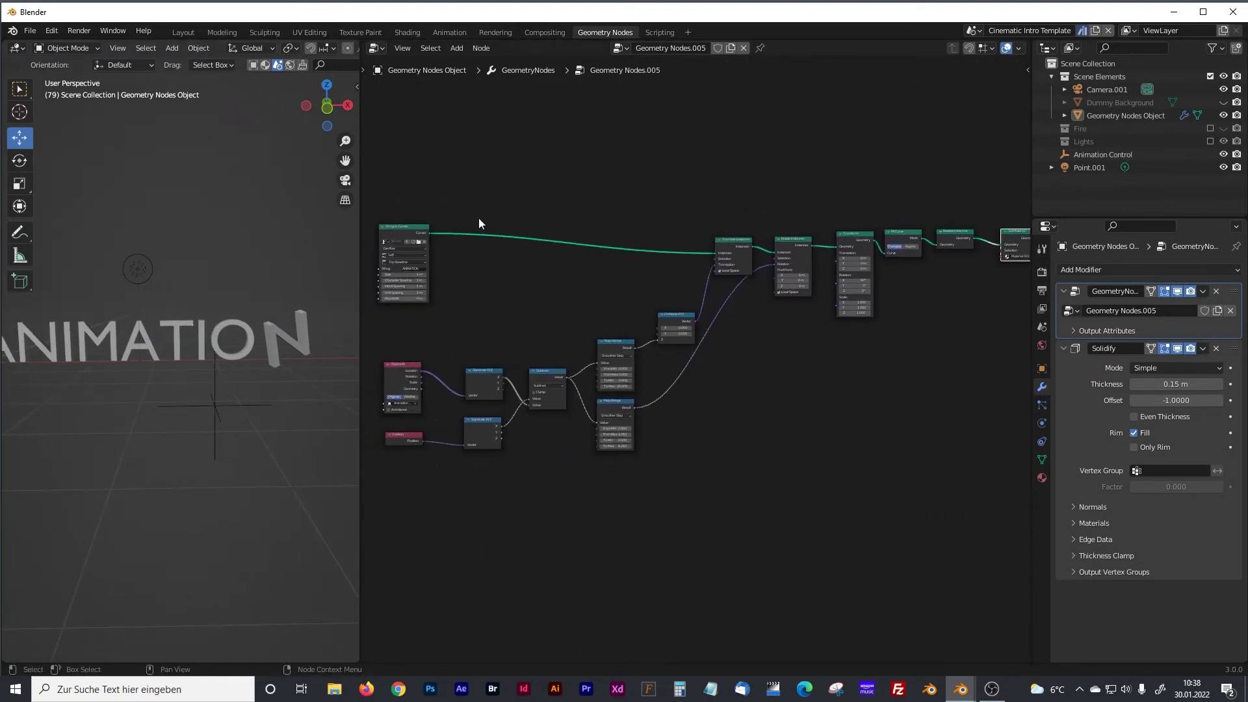
drag(412, 225, 442, 235)
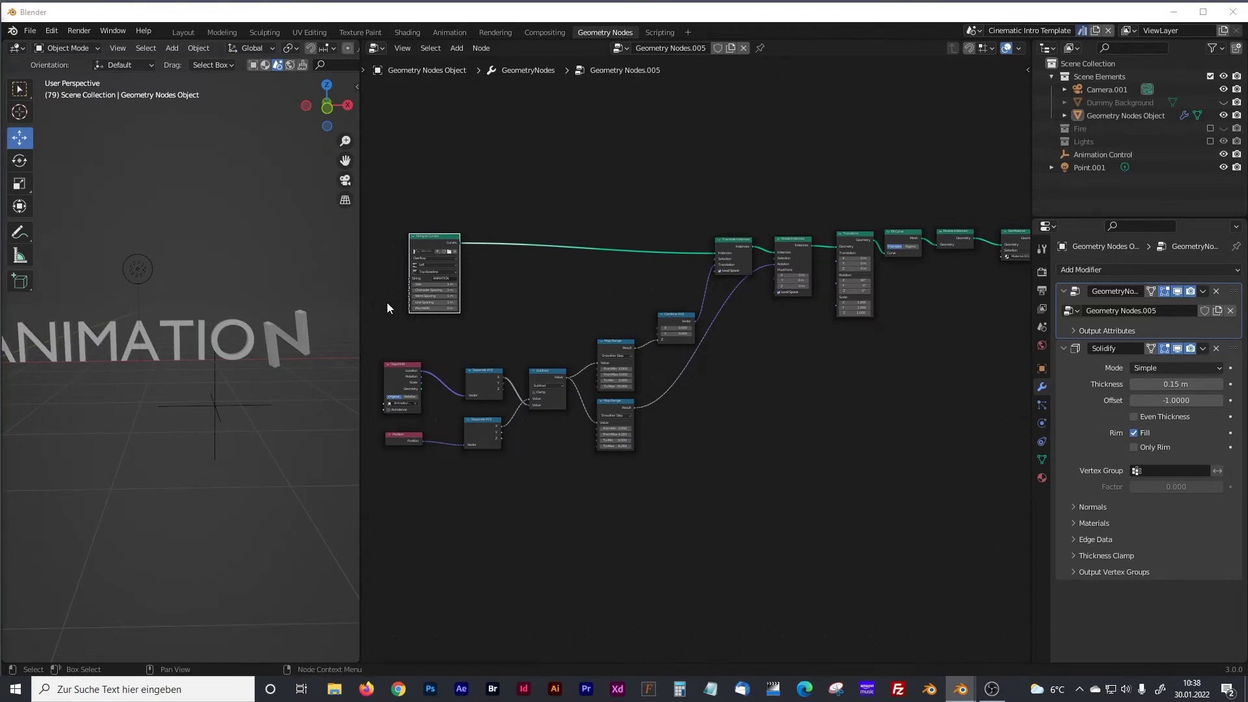
drag(360, 295, 434, 295)
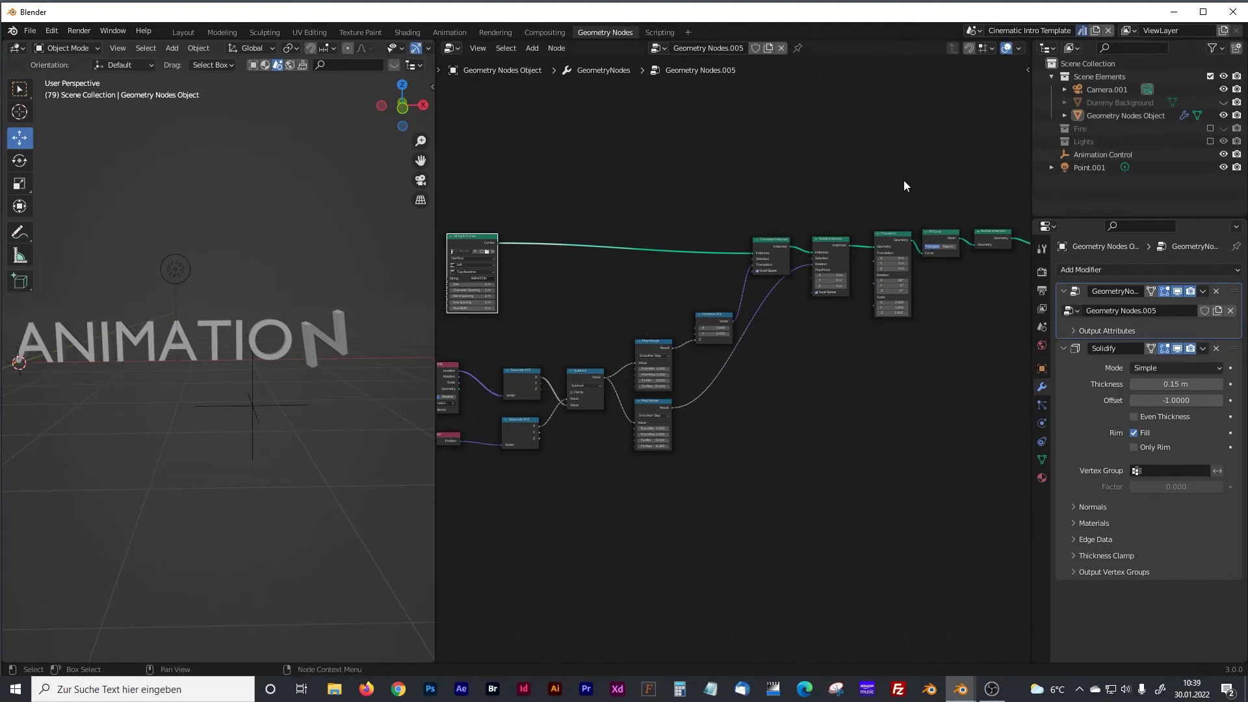
Assign the local Typo Material.001 in the Set Material node.
middle_drag(911, 184, 610, 237)
scroll(716, 263, up, 3)
scroll(717, 263, up, 3)
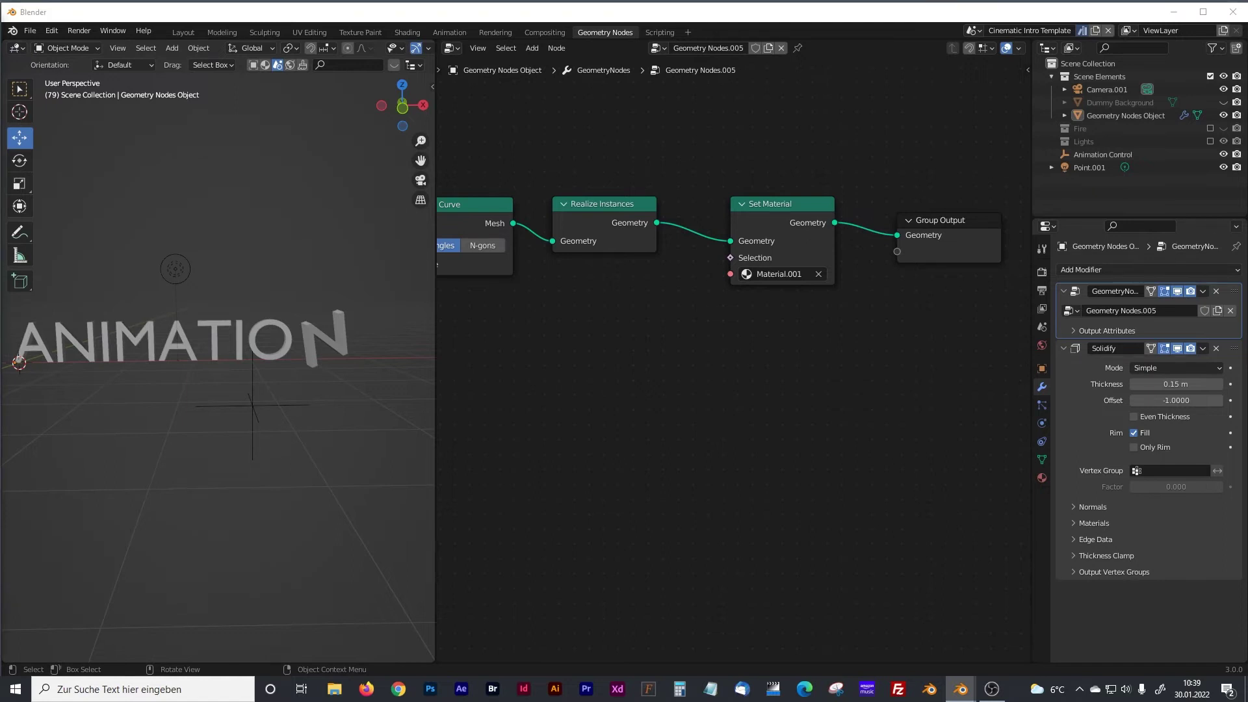
click(783, 273)
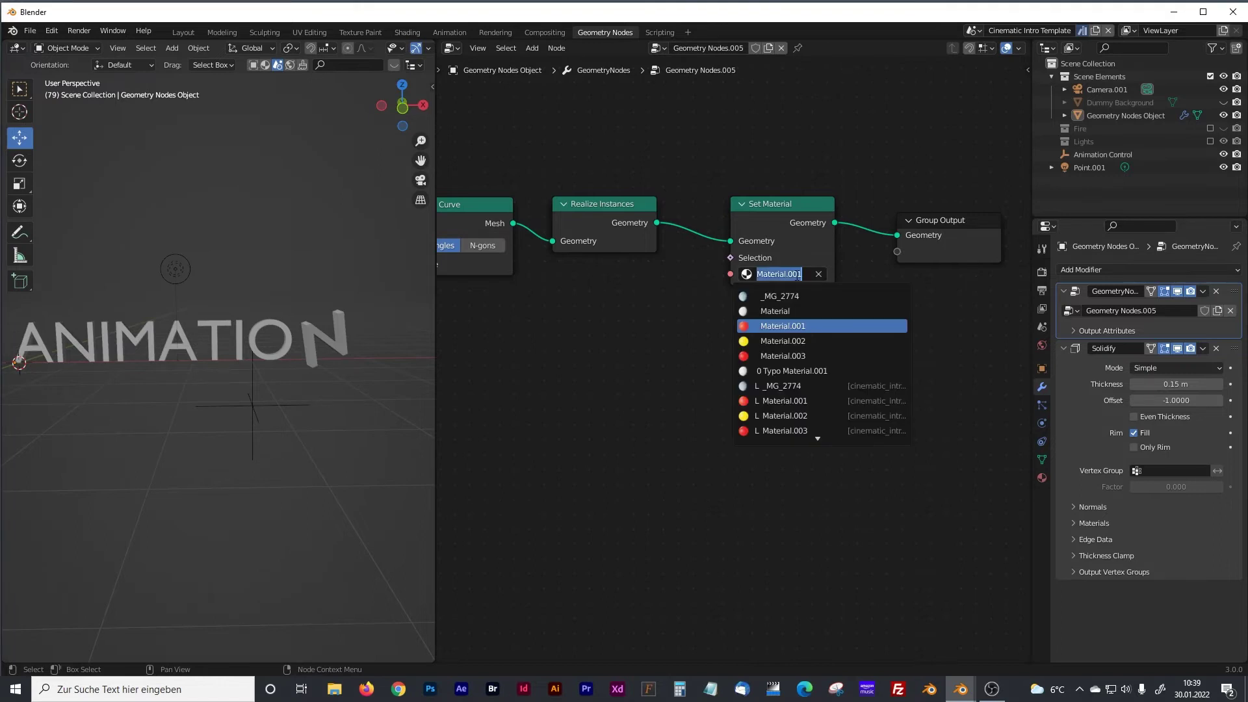
text(typo)
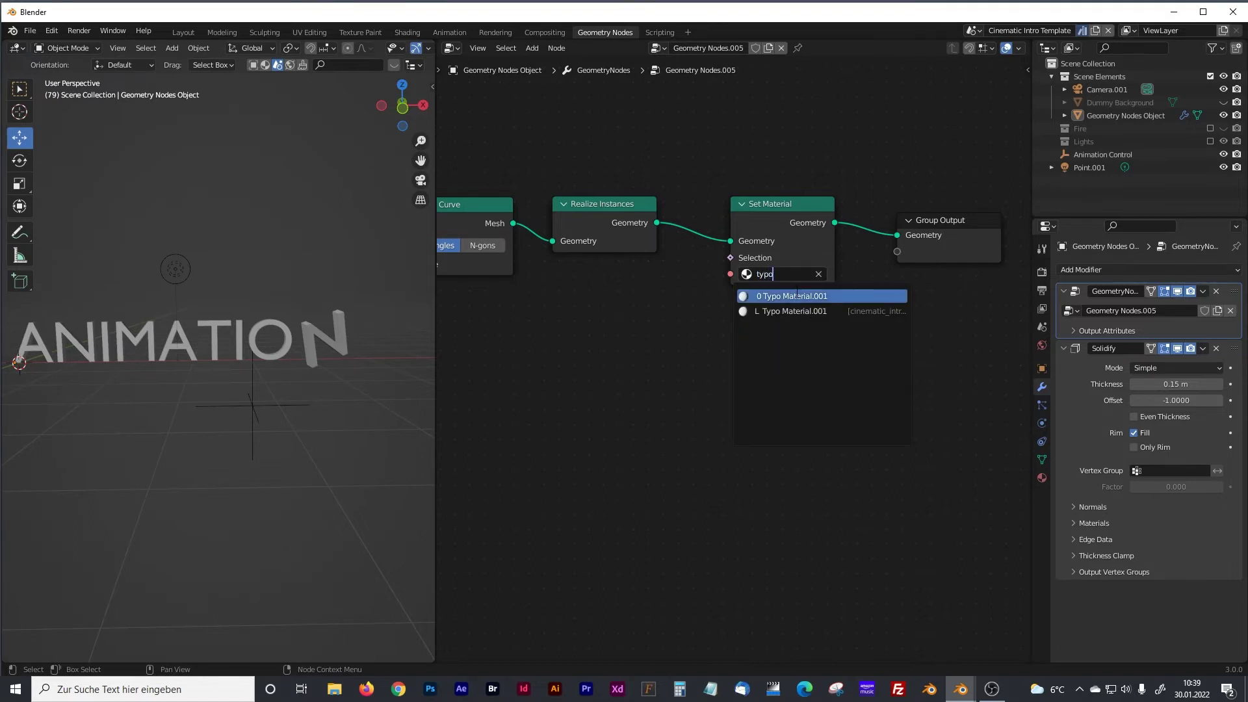
click(798, 297)
scroll(653, 326, down, 4)
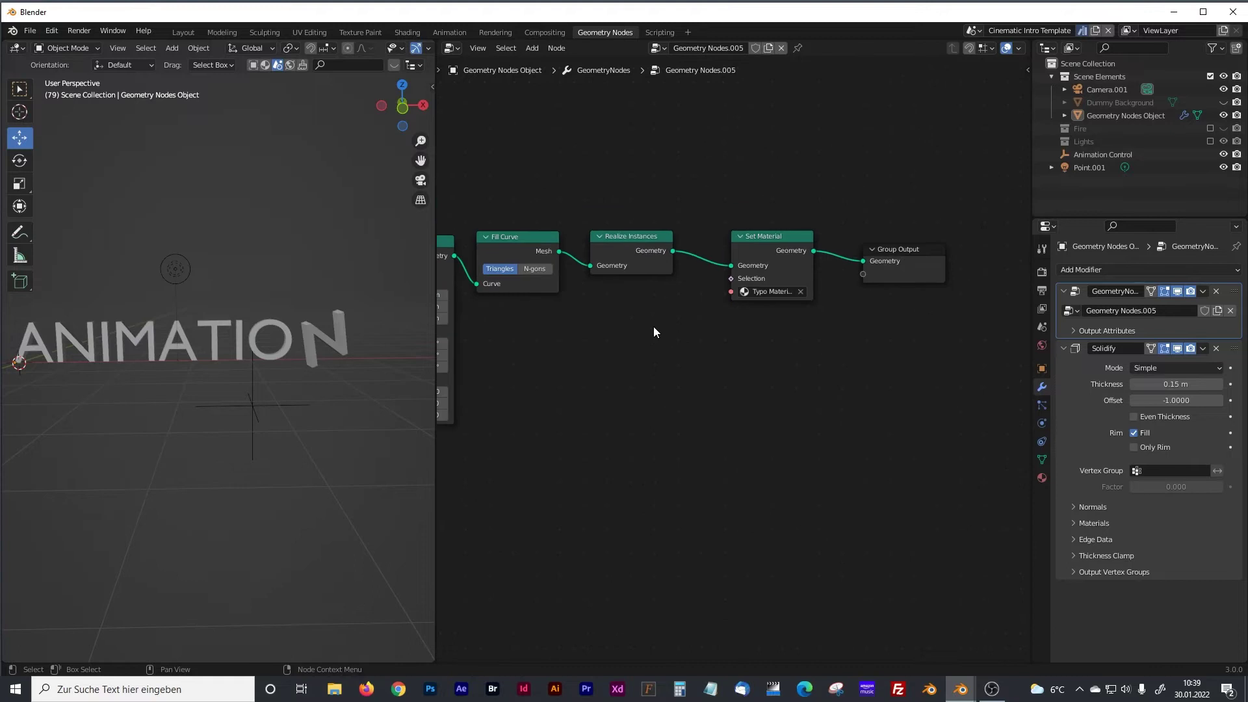
middle_drag(619, 362, 791, 365)
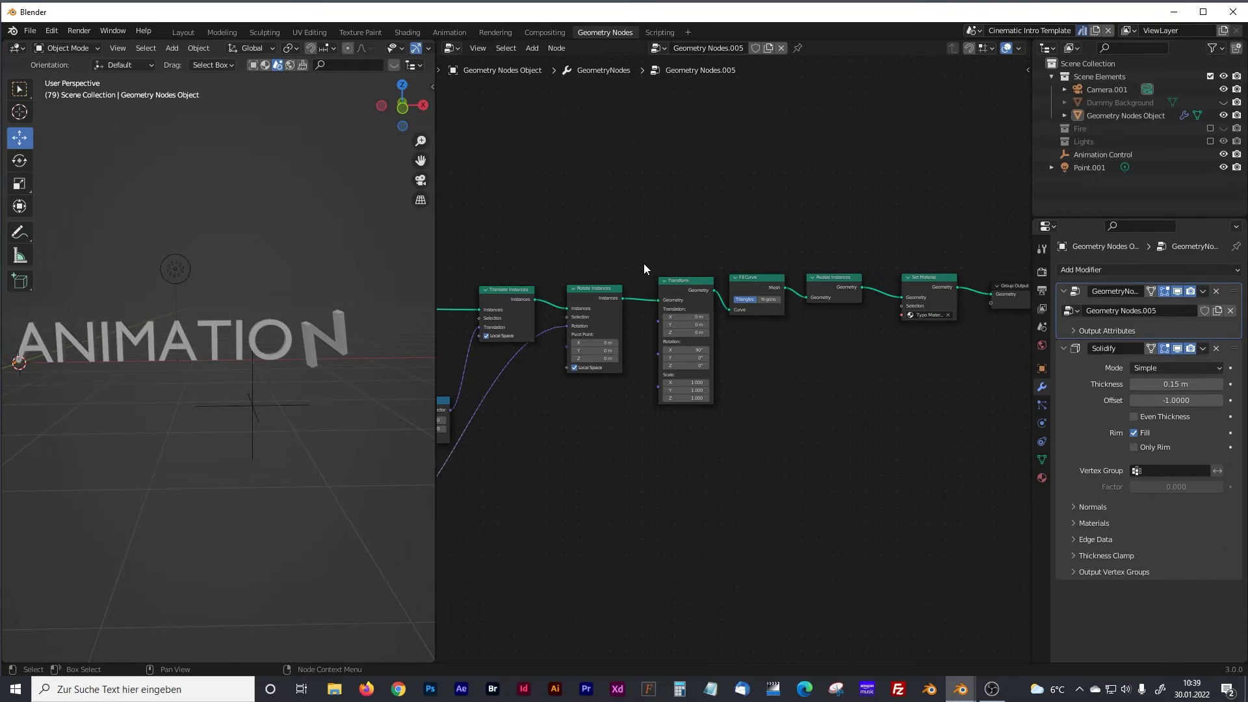
Switch to the Layout workspace, then enable and unhide the Fire collection.
click(187, 33)
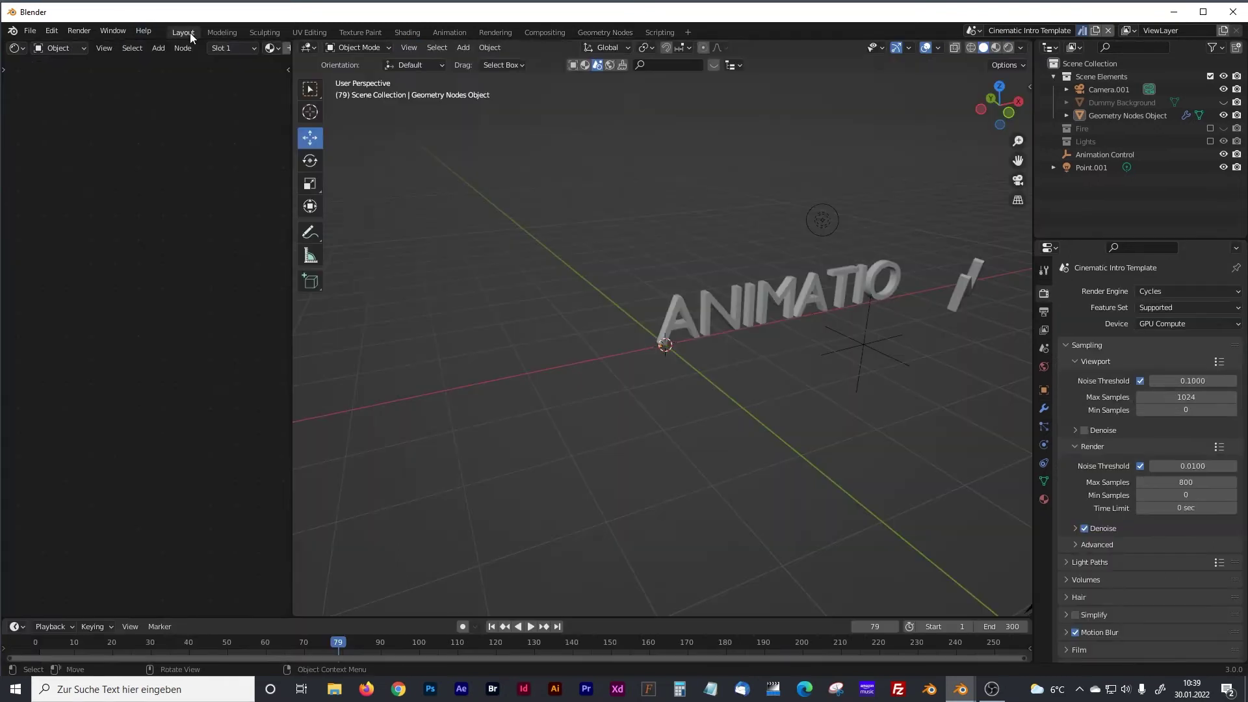
shift+middle_drag(798, 297, 679, 302)
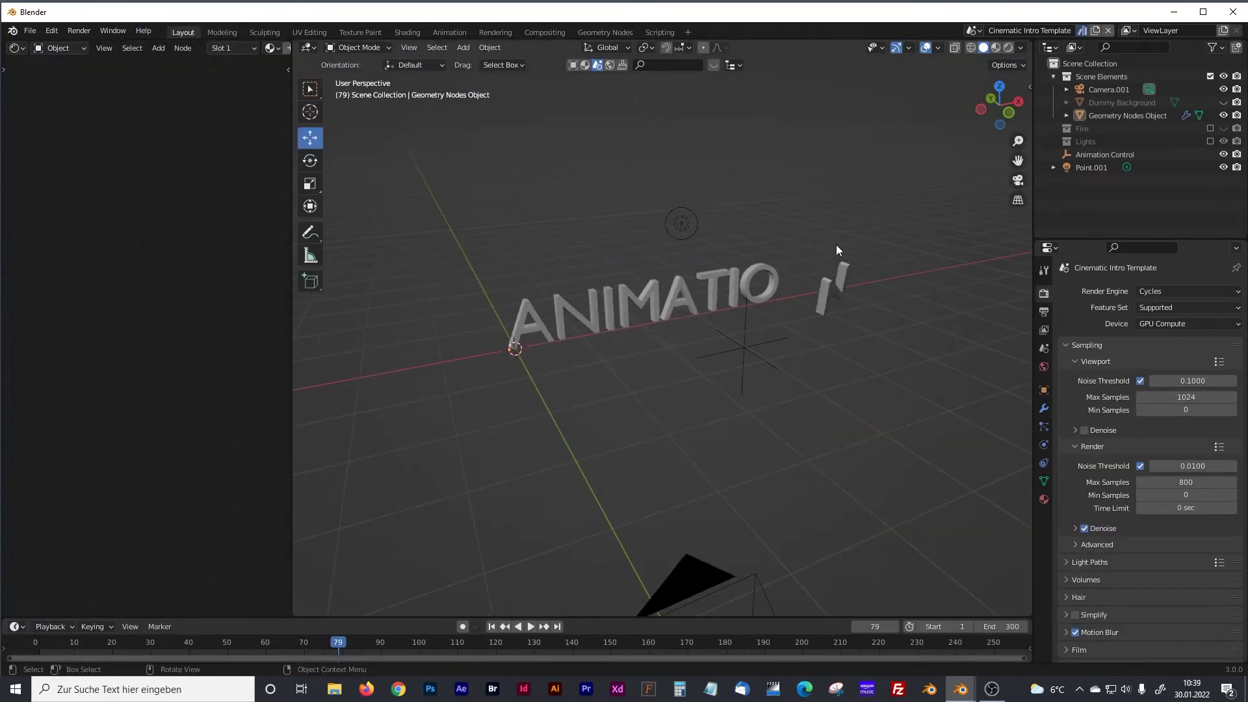
middle_drag(760, 301, 754, 290)
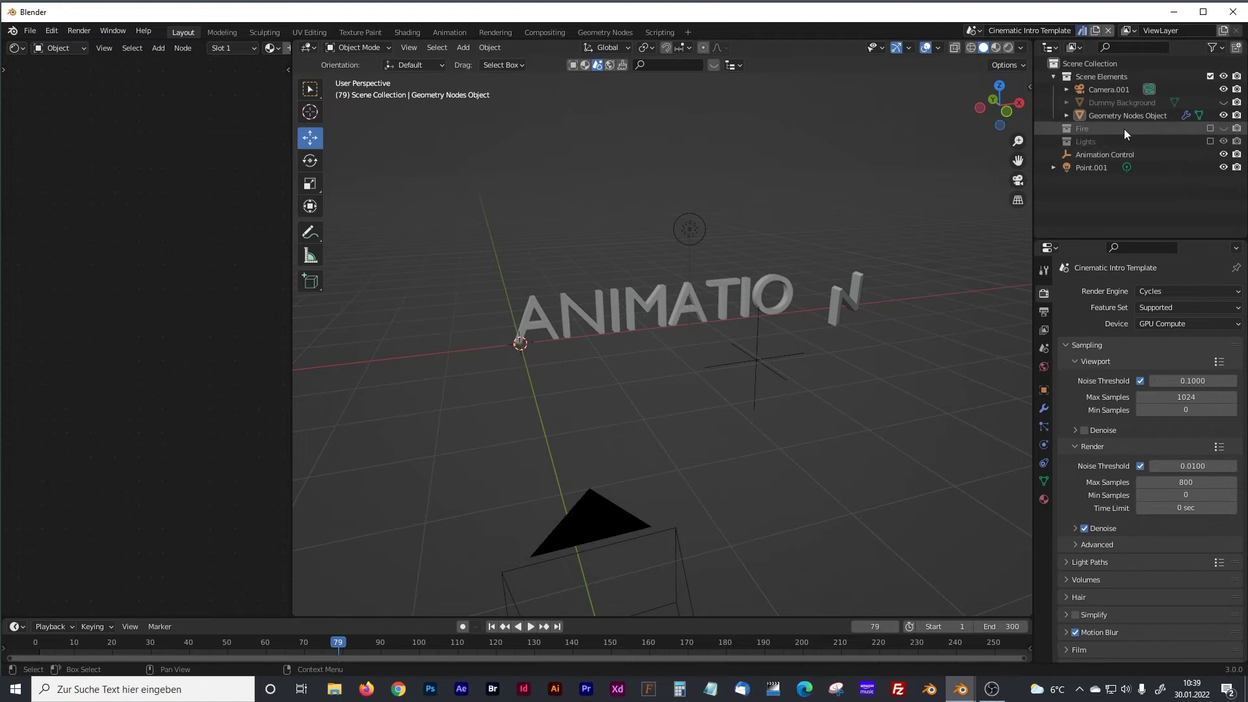
click(1209, 128)
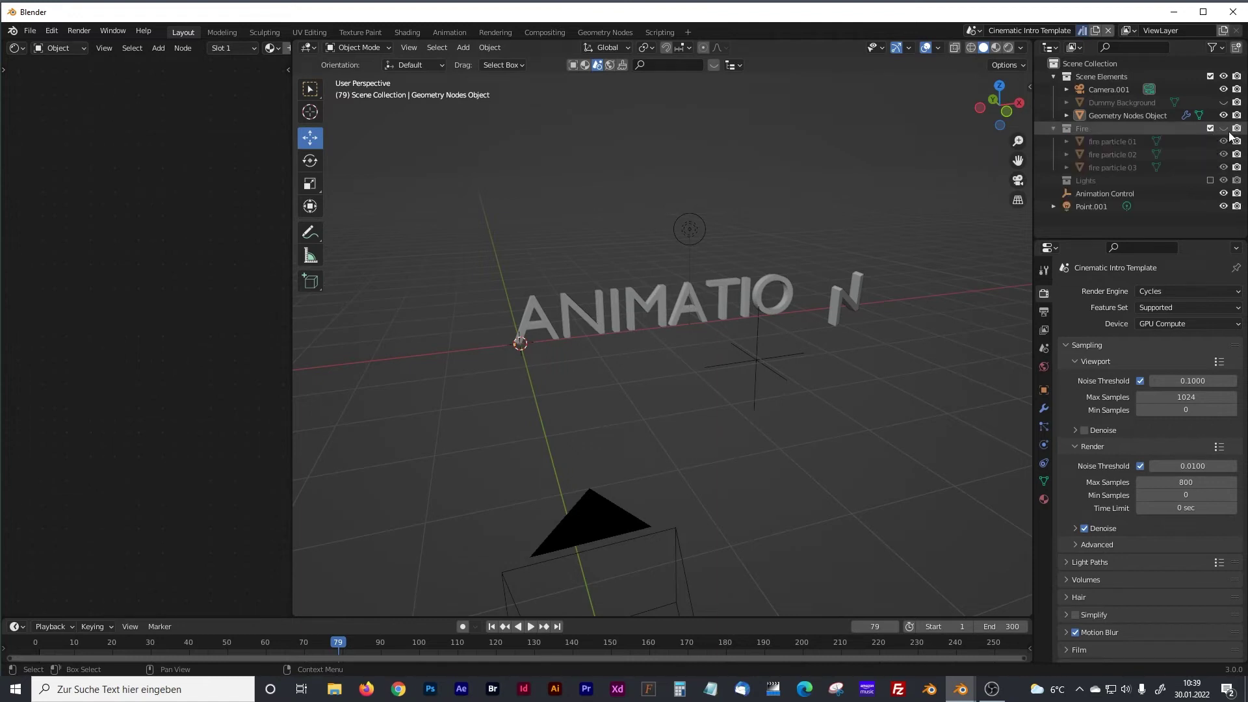
Examine the fire particle 01 and fire particle 02 objects up close, including the mesh structure of fire particle 02.
click(1097, 141)
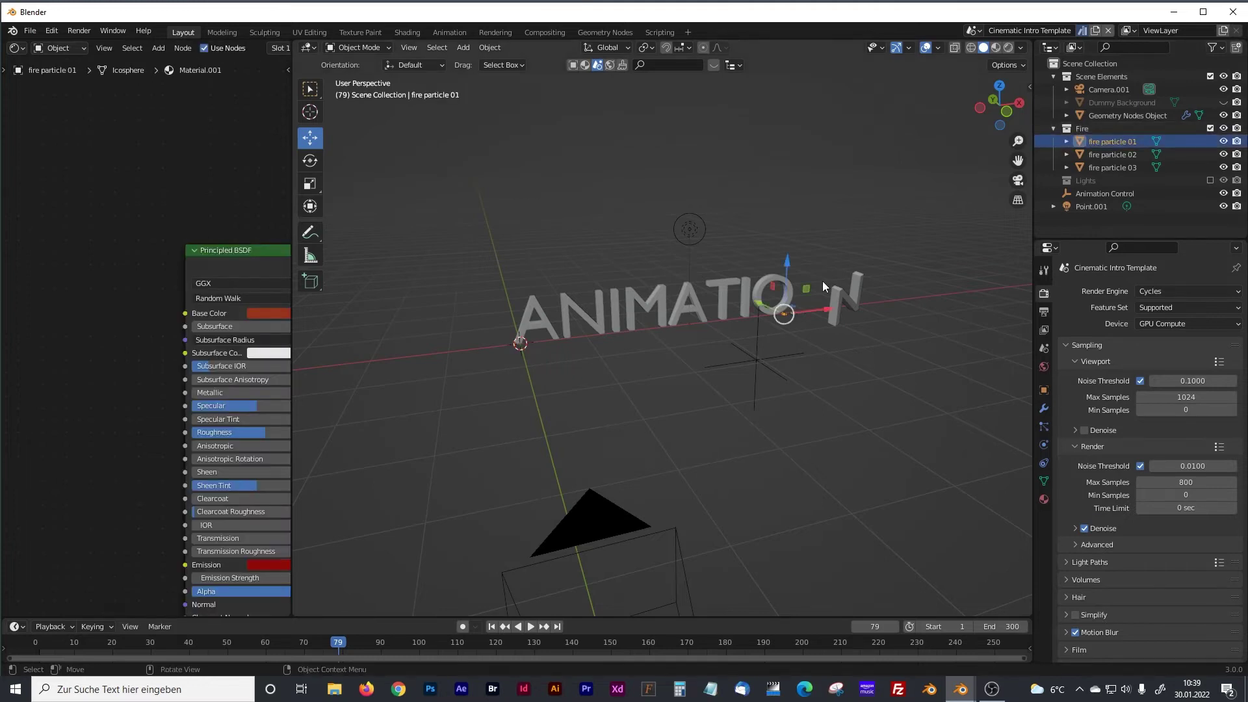
key(KP_Decimal)
scroll(794, 275, down, 5)
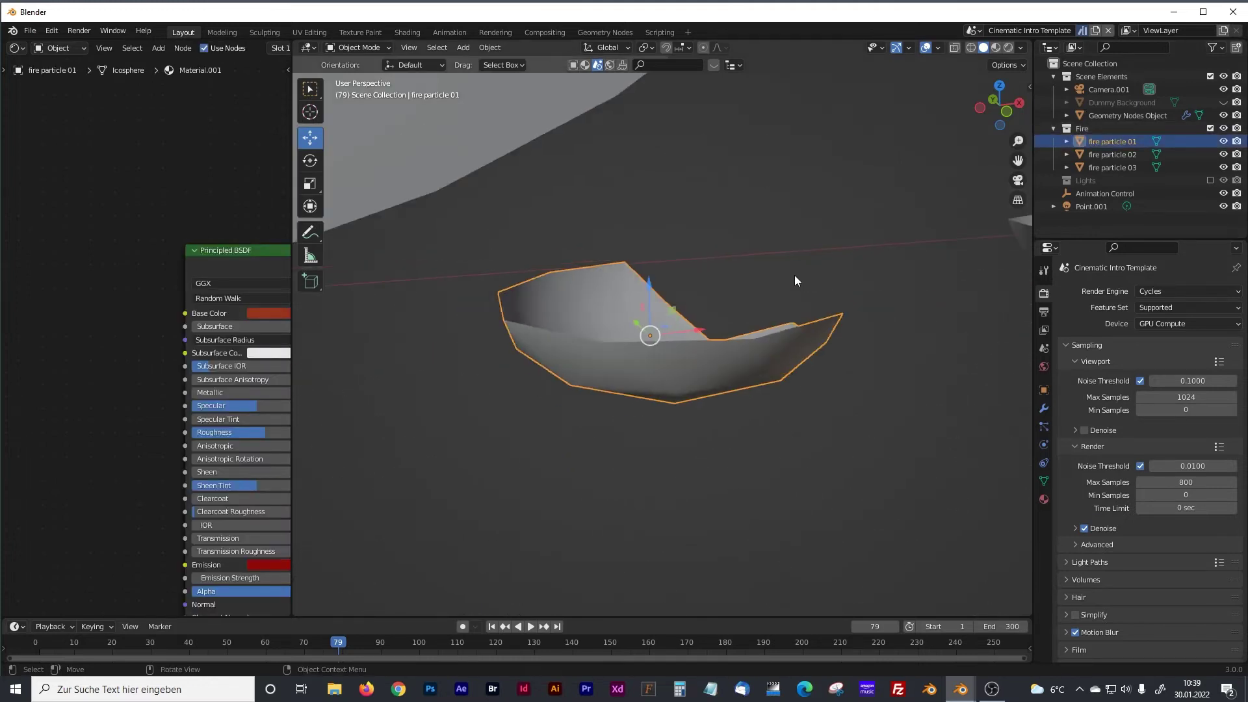
click(857, 335)
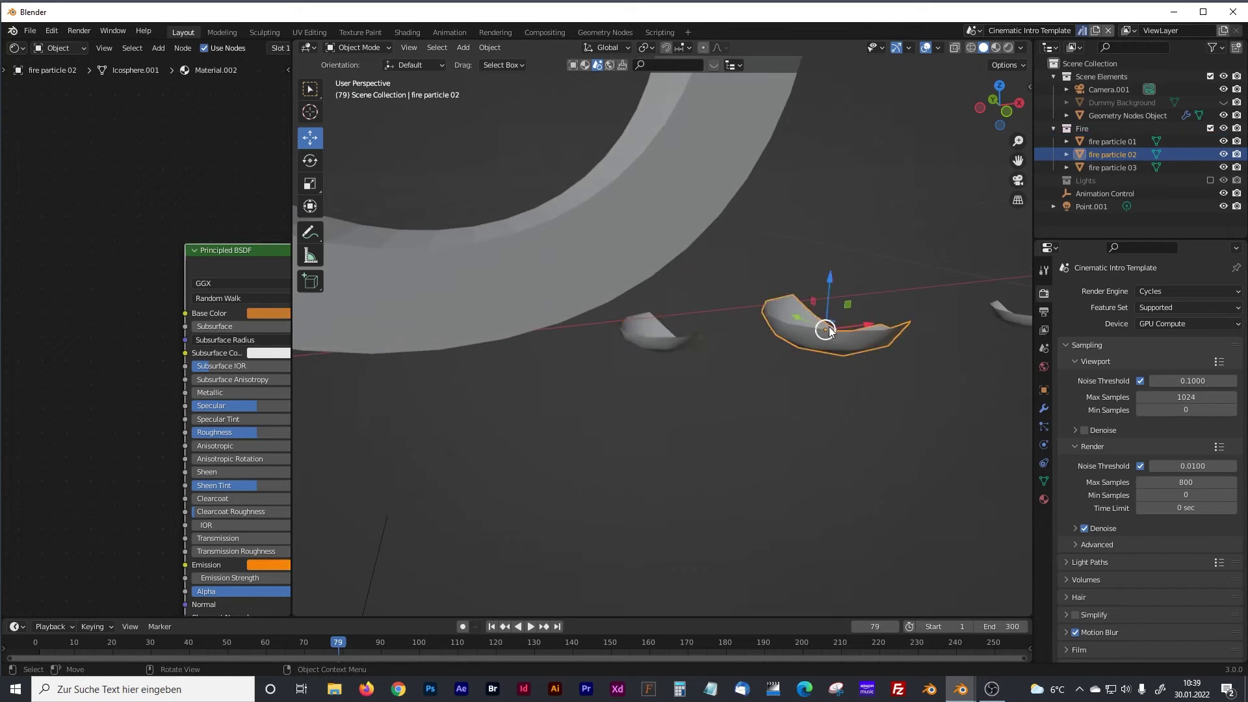
key(Tab)
middle_drag(891, 367, 731, 396)
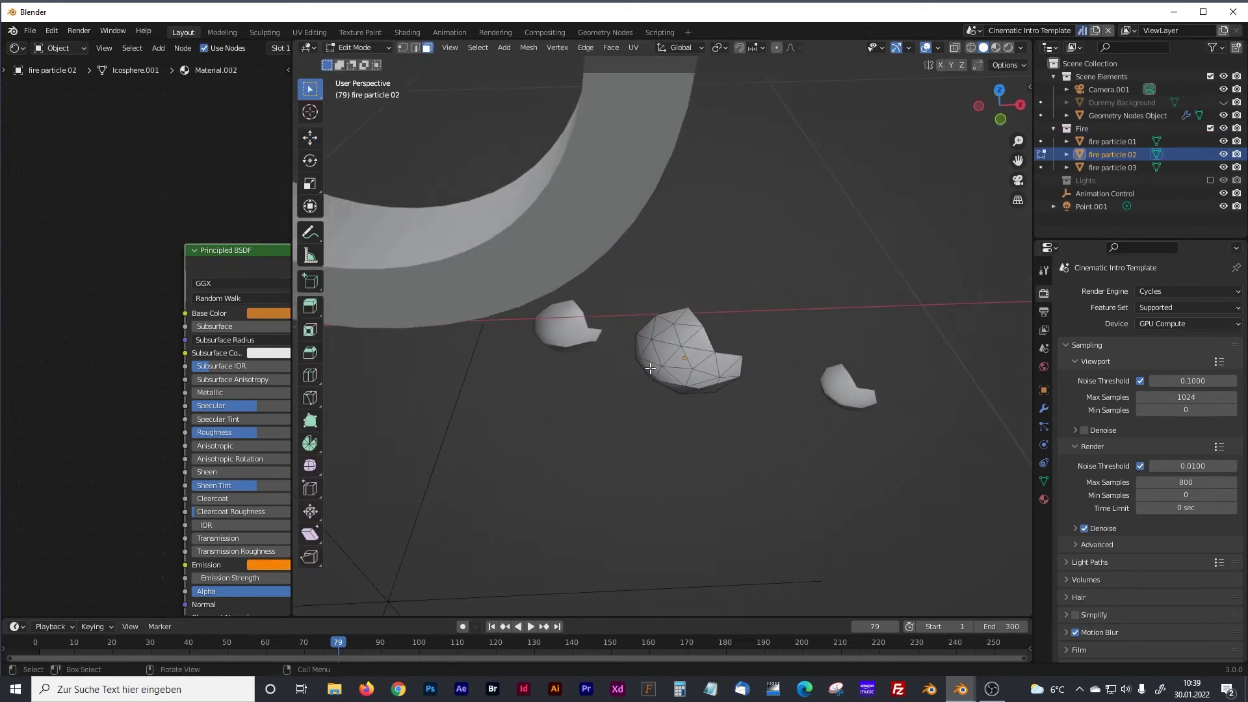
key(Tab)
Select all three fire particle objects and move them well in front of the text.
click(576, 329)
shift+click(676, 360)
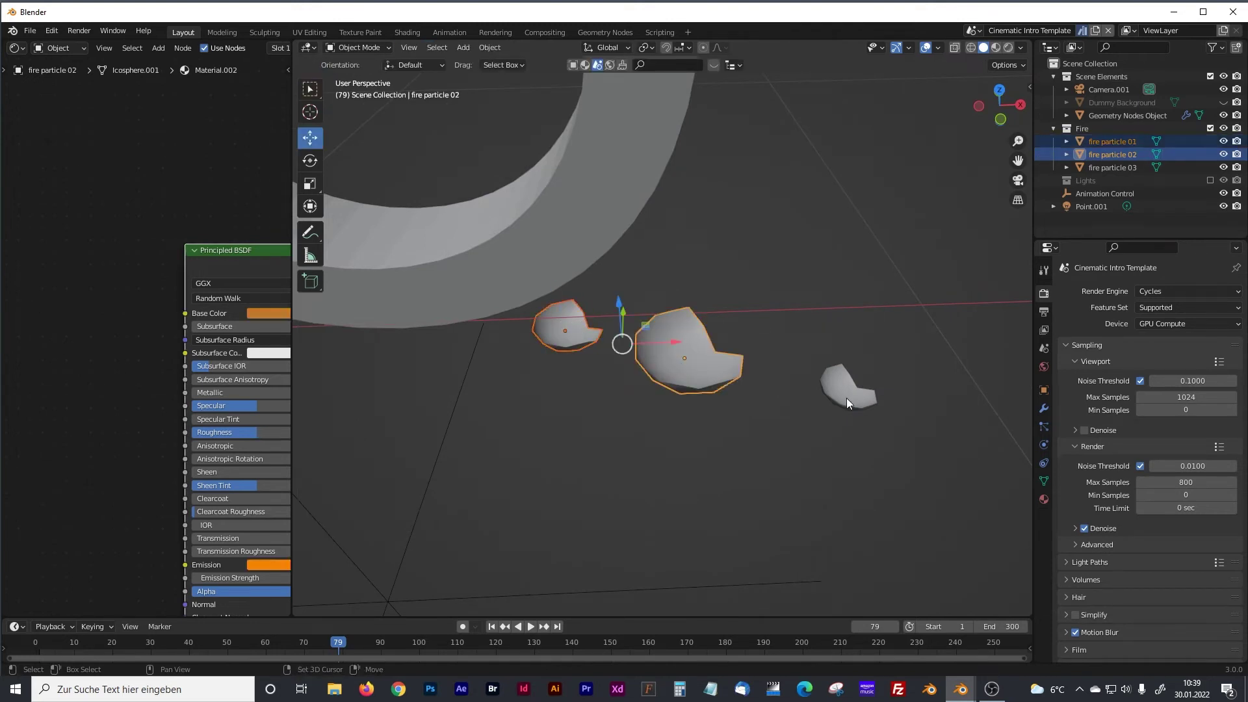
shift+click(846, 398)
scroll(726, 354, down, 5)
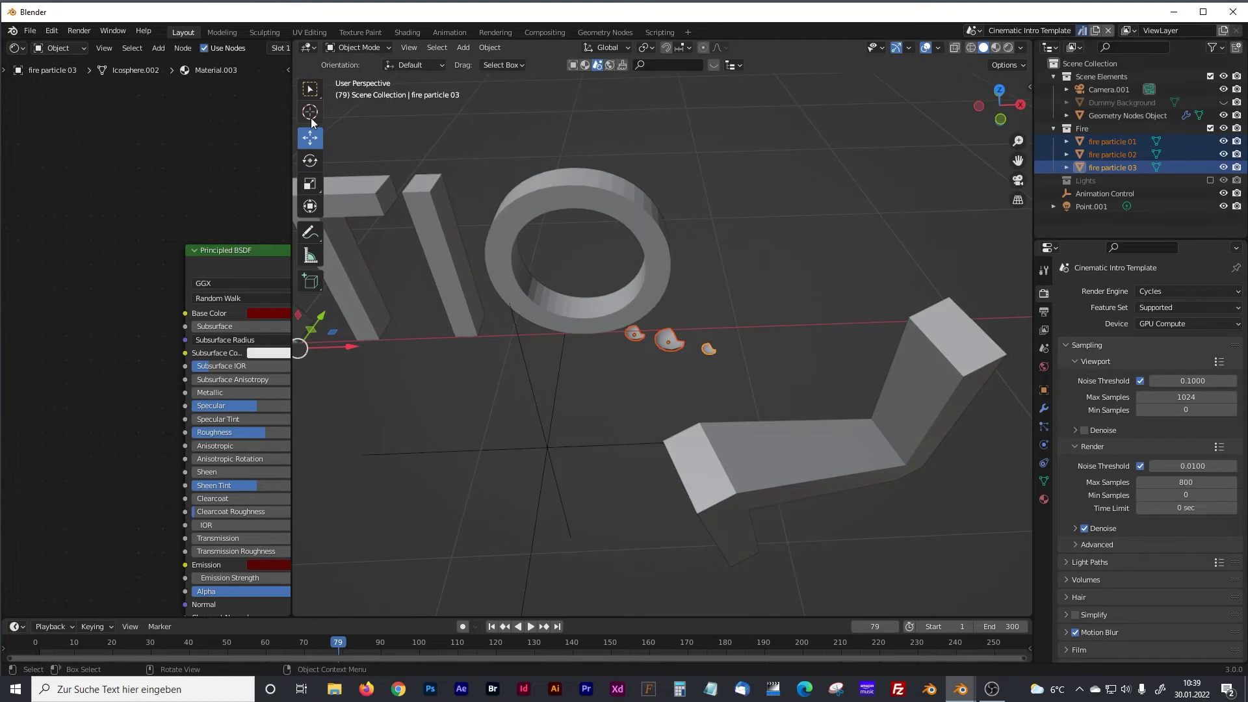
scroll(594, 334, down, 3)
drag(438, 319, 477, 475)
middle_drag(667, 478, 678, 409)
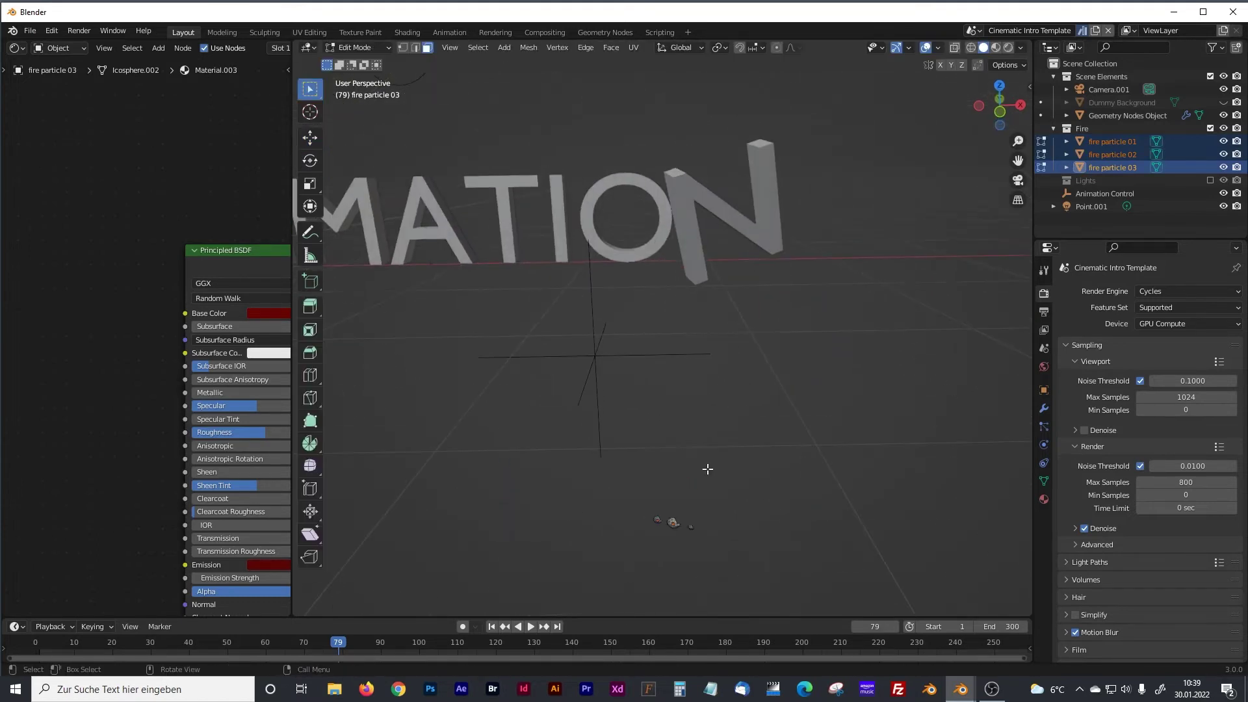
Set the origin of fire particle 03 to its geometry.
click(658, 520)
click(673, 523)
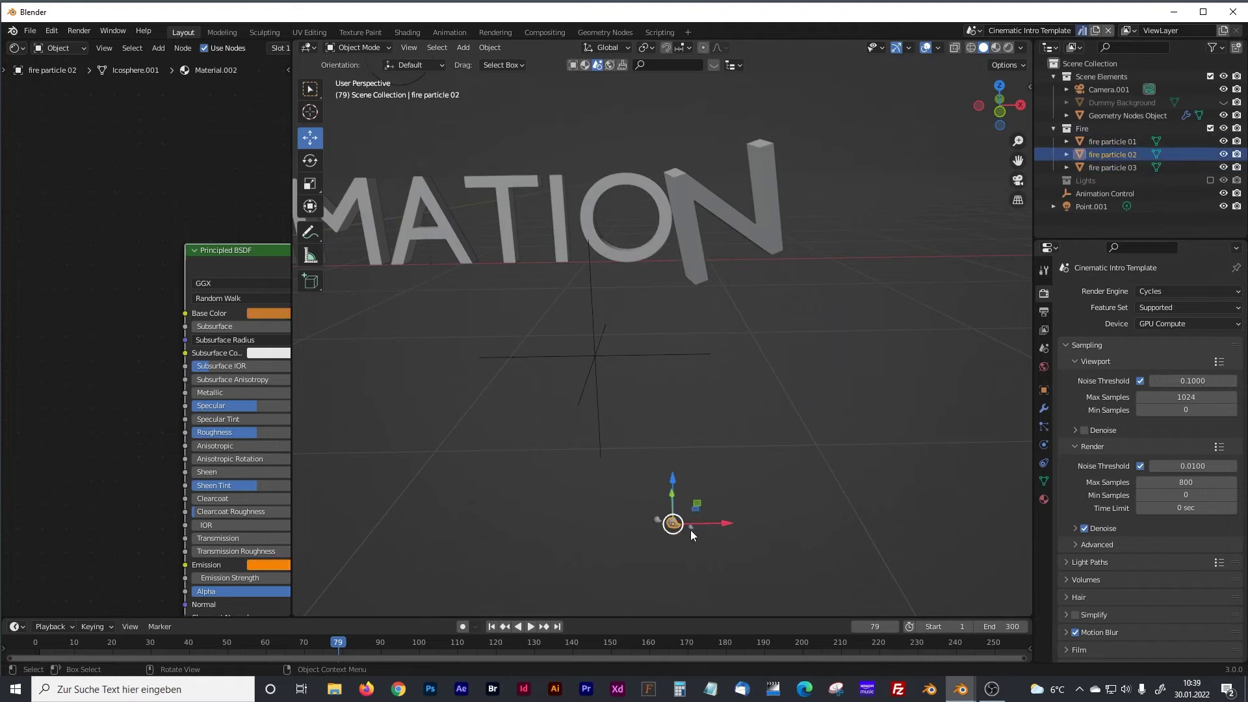
click(690, 526)
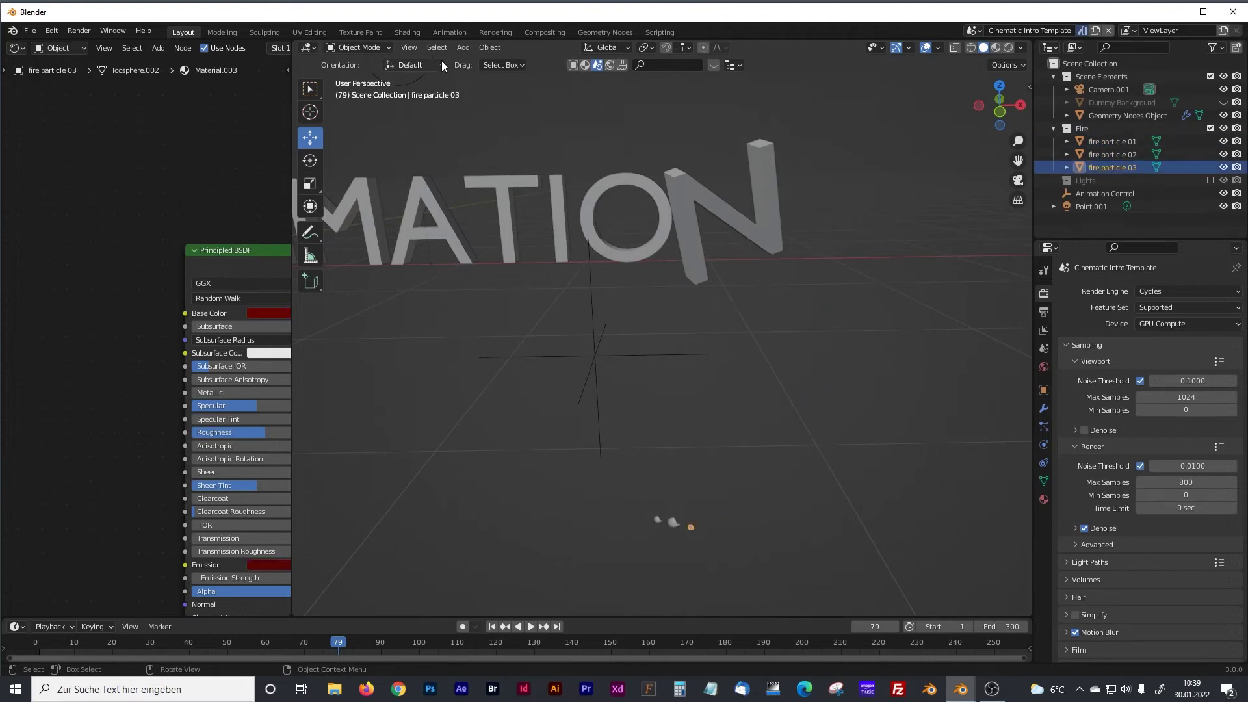
click(490, 48)
mouse_move(507, 76)
click(645, 89)
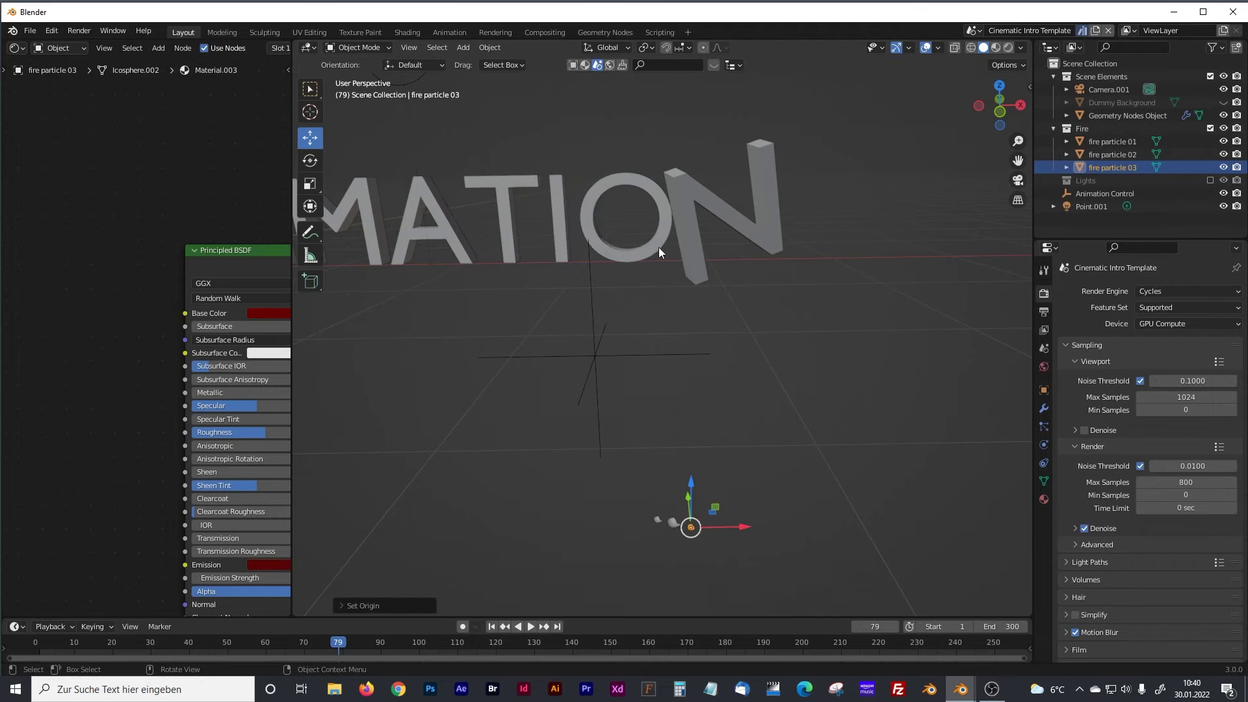
Move the three fire particle objects together along X, well past the end of the text, and deselect them.
middle_drag(751, 438, 788, 312)
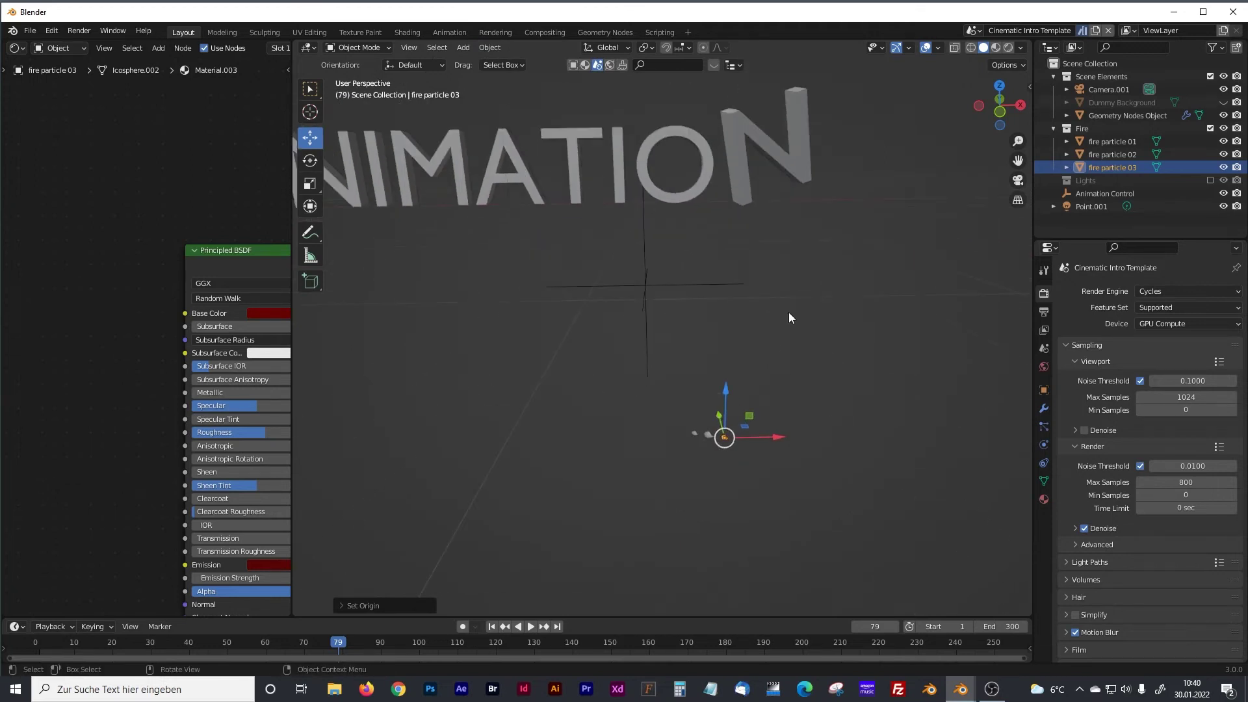
drag(635, 390, 715, 441)
key(g)
drag(993, 423, 1000, 423)
middle_drag(853, 362, 783, 367)
drag(849, 426, 958, 424)
click(780, 380)
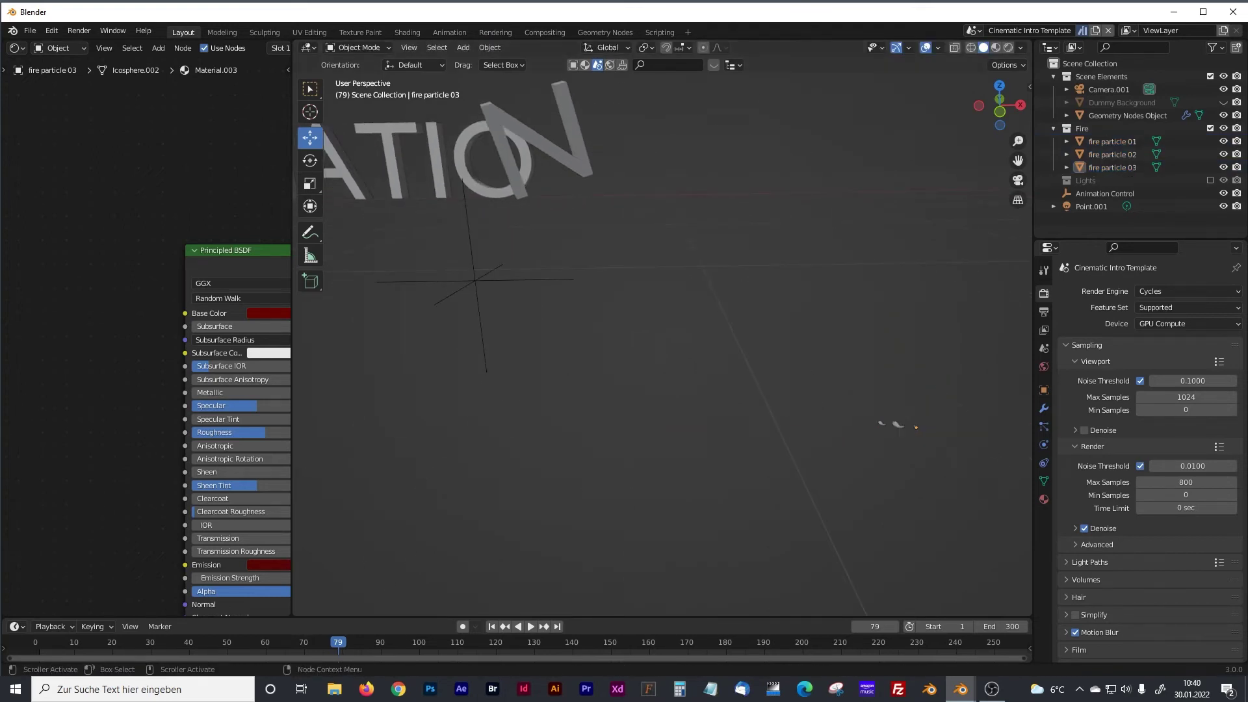
Add a mesh plane, shift it along X to the middle of the text, and lower it below the letters.
scroll(611, 403, down, 4)
shift+middle_drag(533, 400, 602, 388)
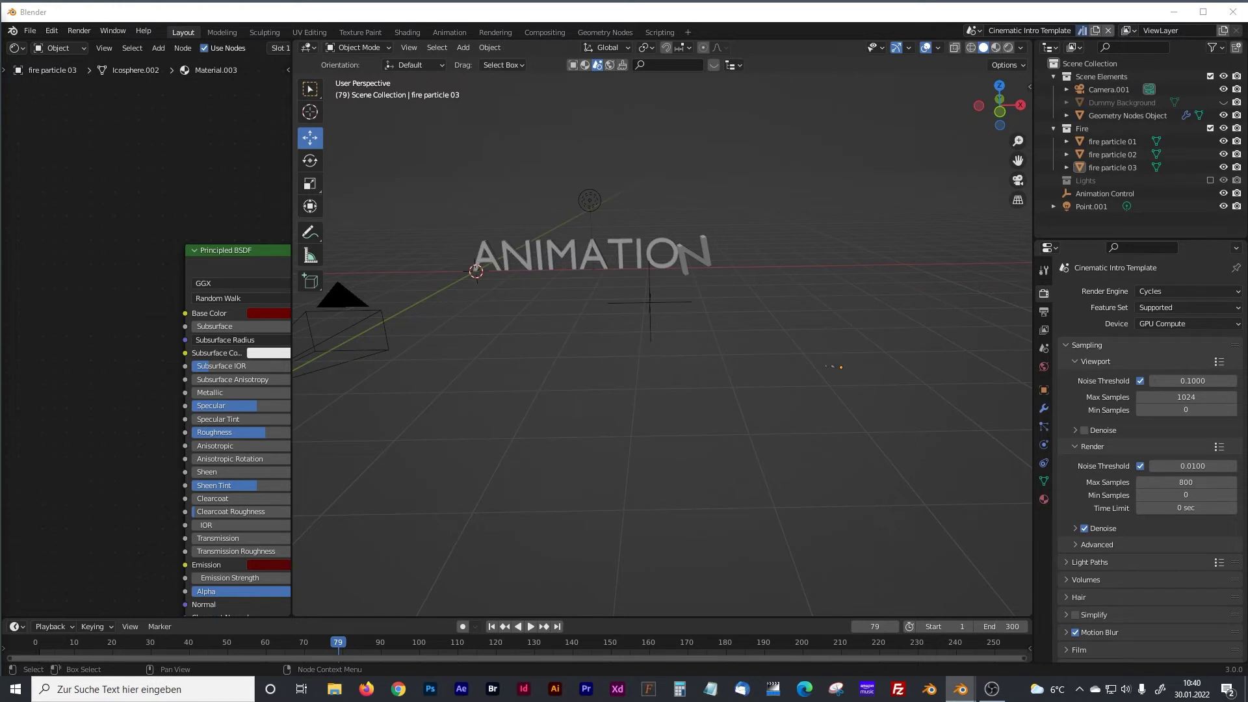
middle_drag(629, 381, 672, 380)
key(shift+a)
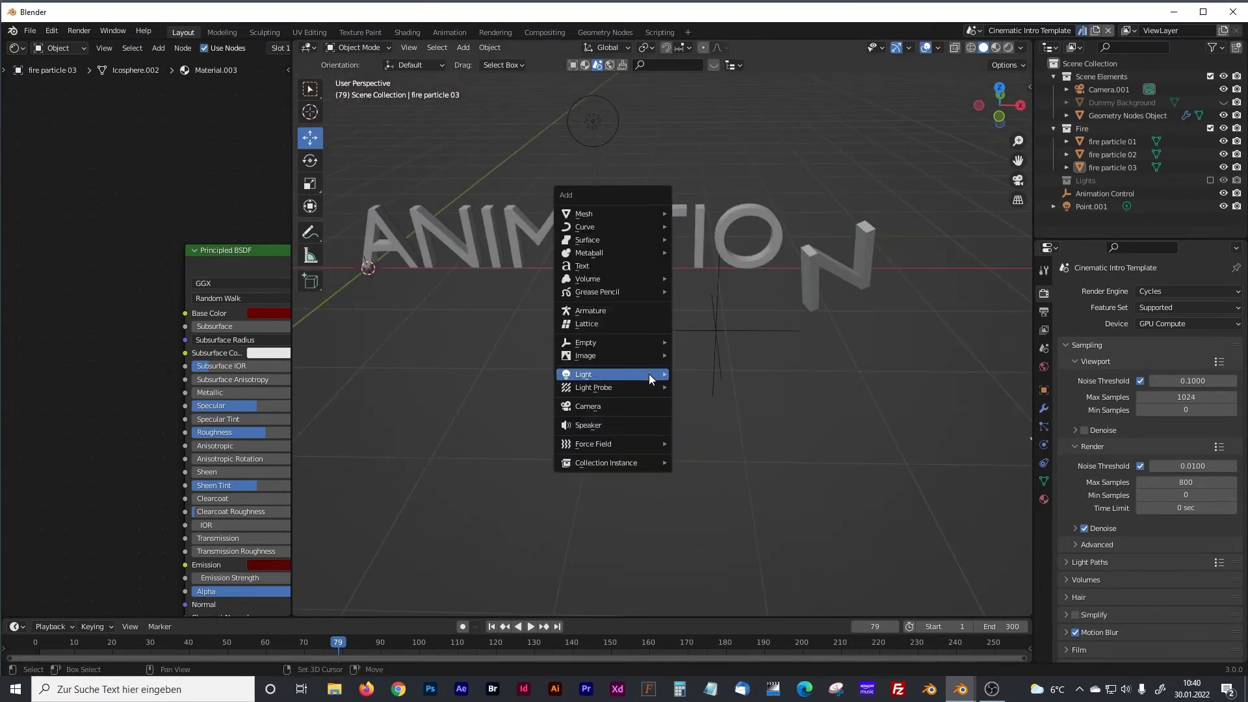
mouse_move(616, 216)
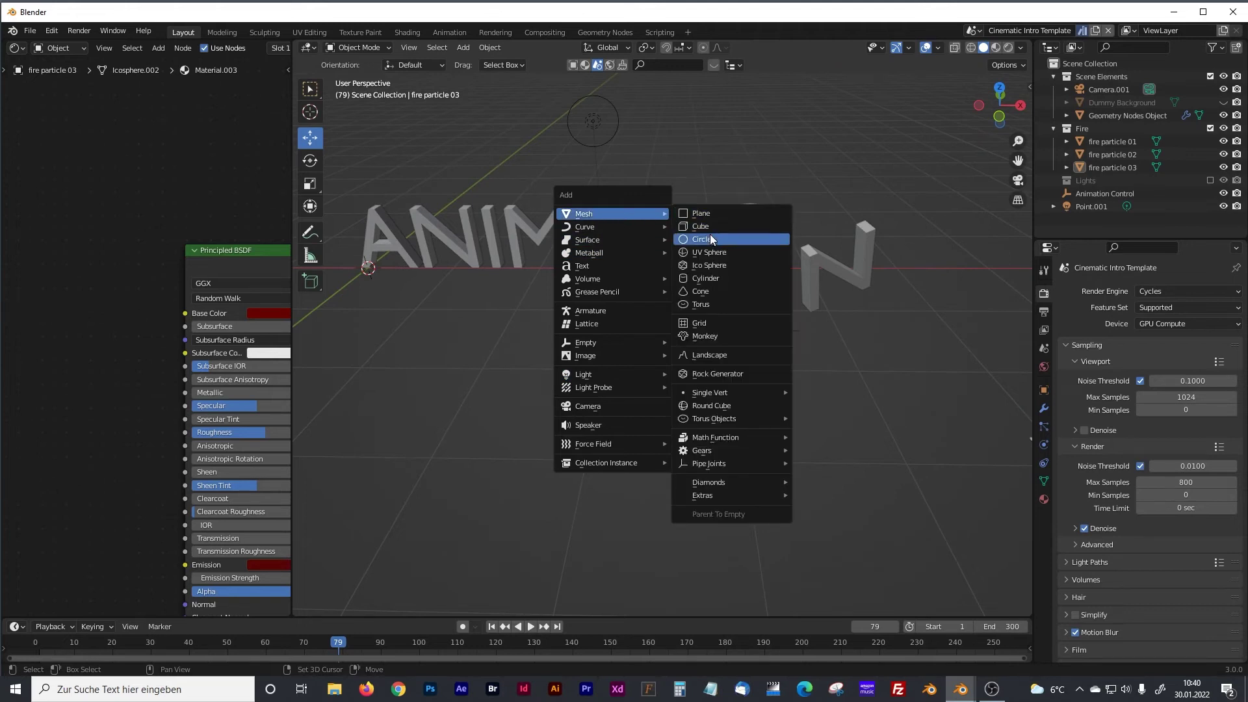
click(697, 220)
drag(422, 266, 634, 269)
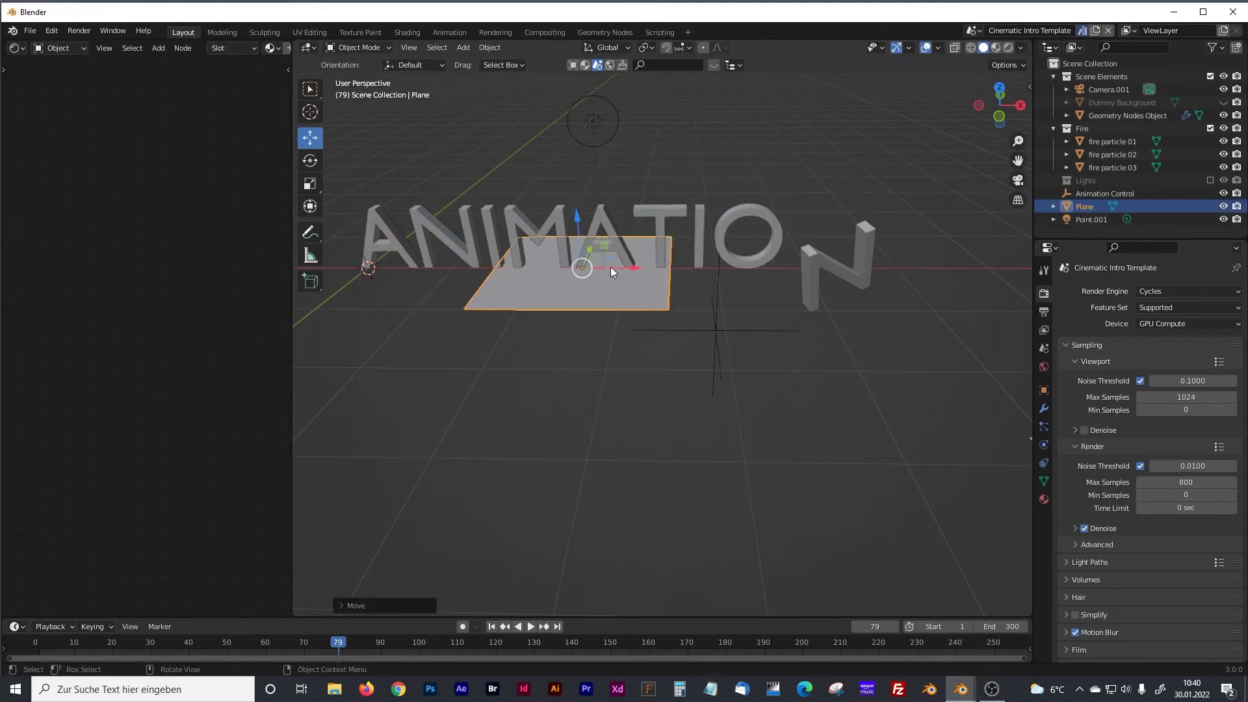
drag(576, 228, 580, 318)
Stretch the plane along the X axis into a long strip below the text and open its particle settings.
key(s)
key(x)
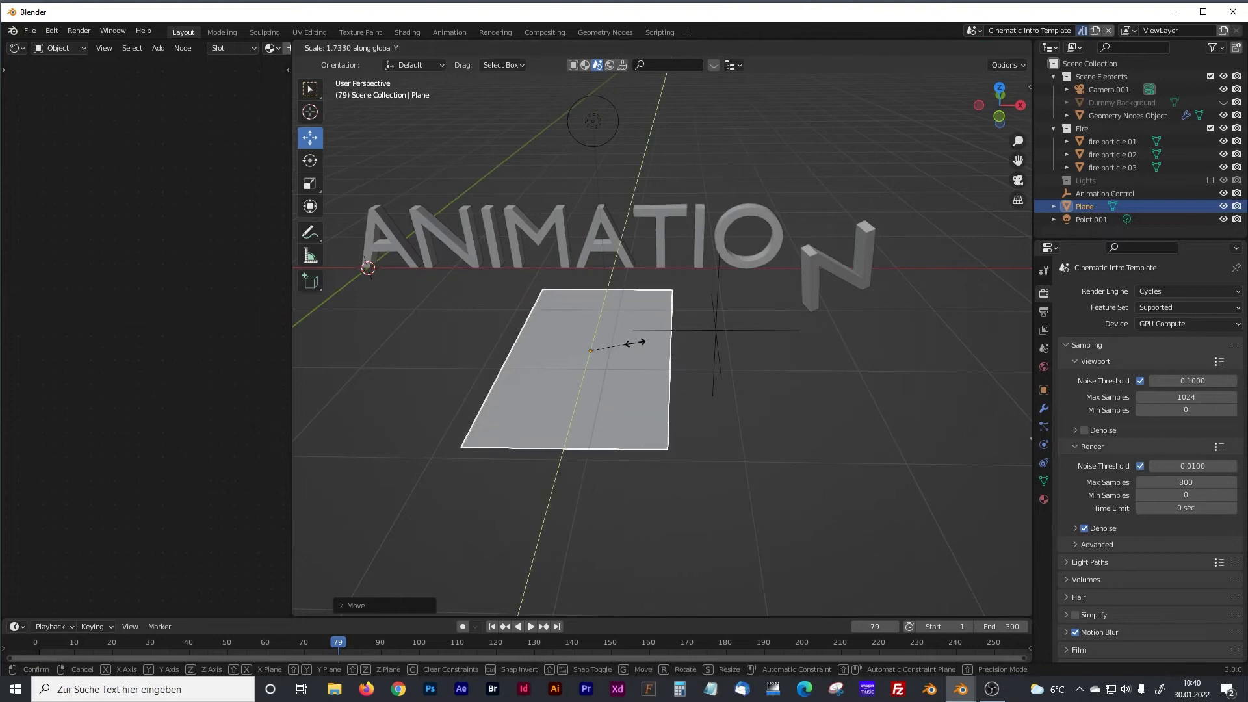
click(663, 343)
middle_drag(731, 365, 989, 375)
click(698, 255)
click(1044, 426)
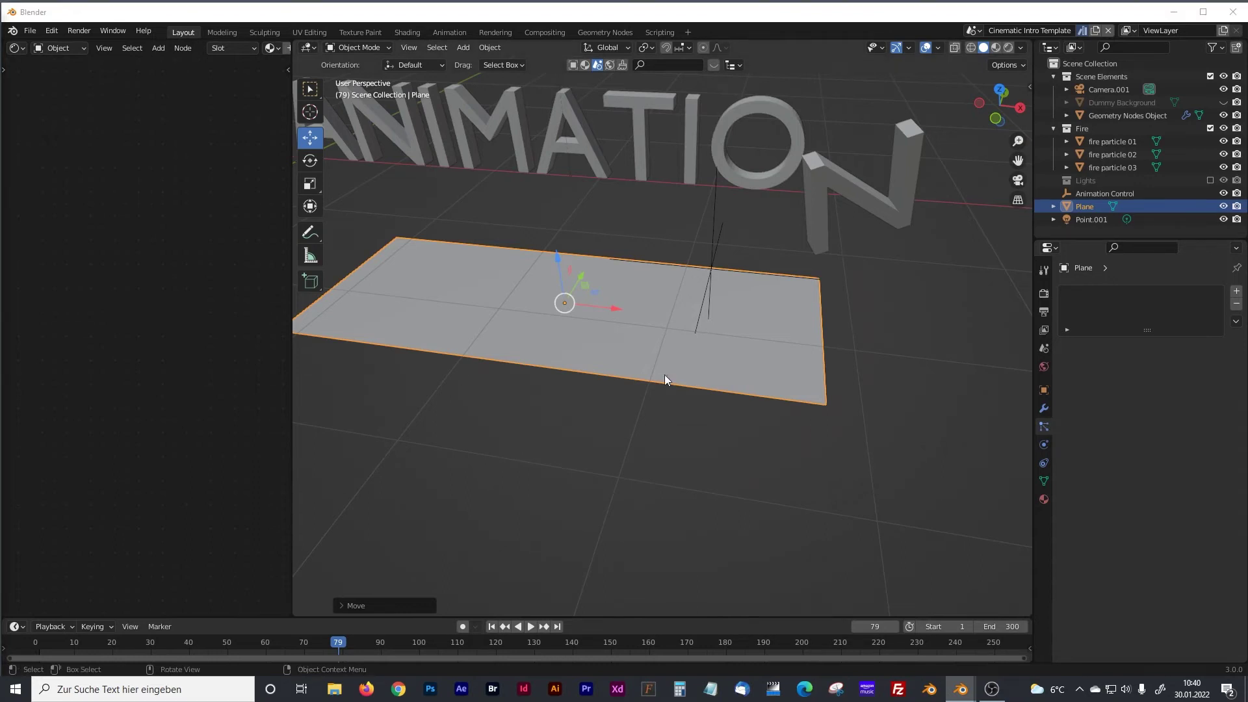
Add a particle system to the plane and render its particles as a collection, using Fire as the instance collection.
click(1236, 292)
drag(1032, 328, 919, 328)
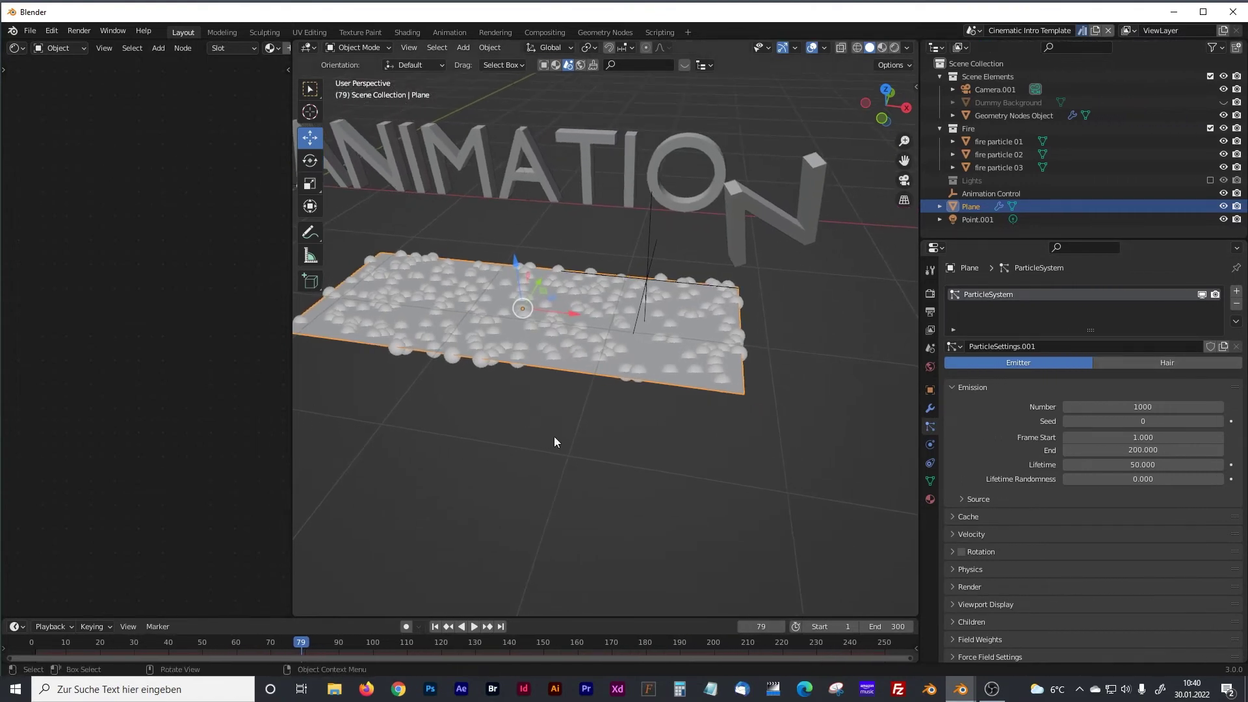
scroll(1052, 483, down, 2)
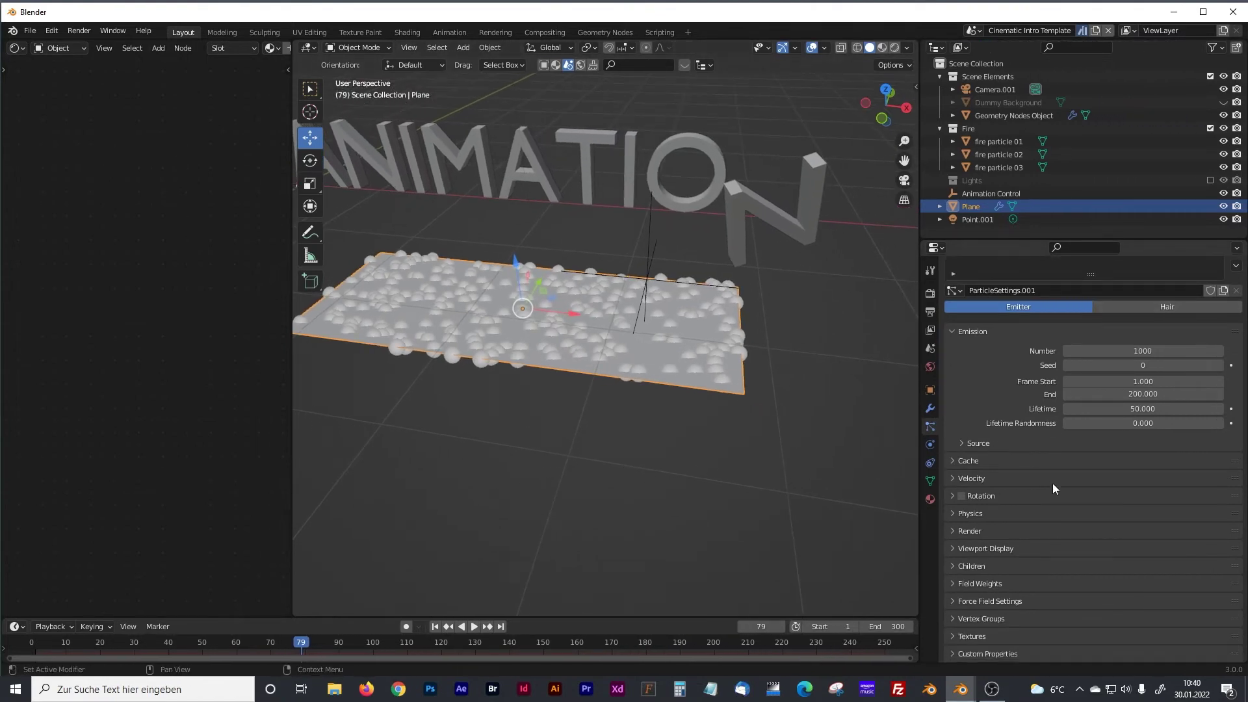
click(954, 530)
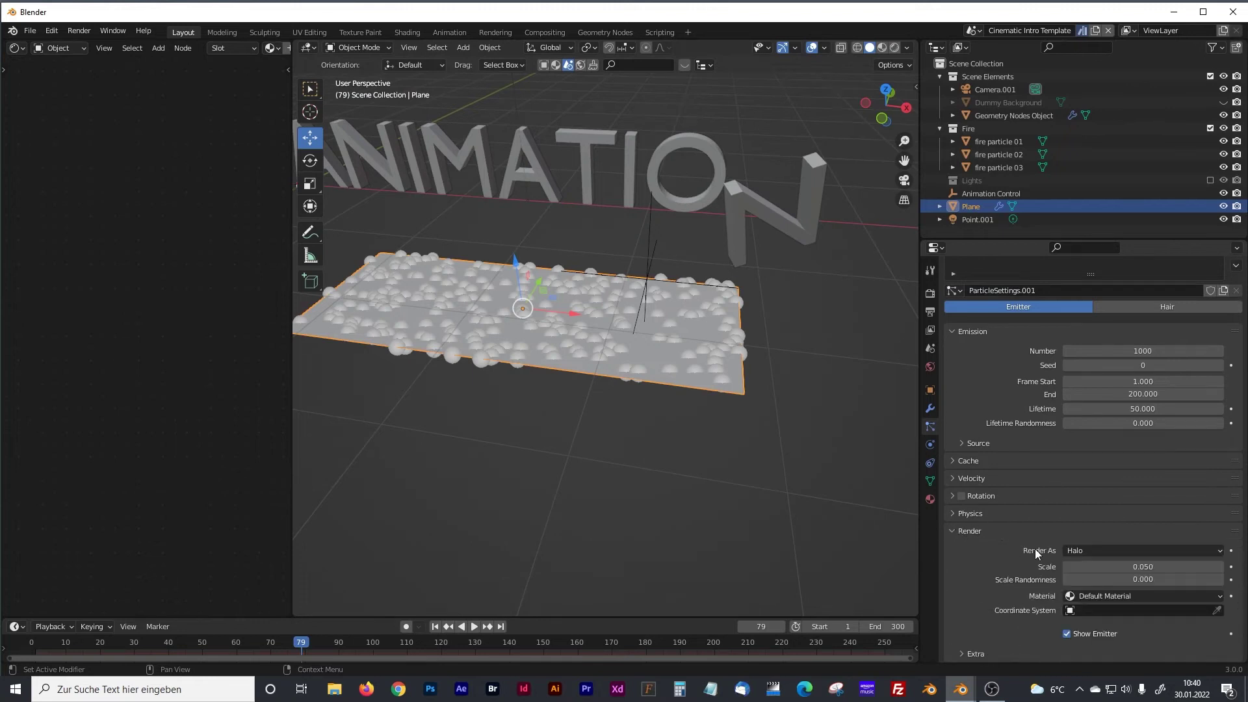
click(1099, 548)
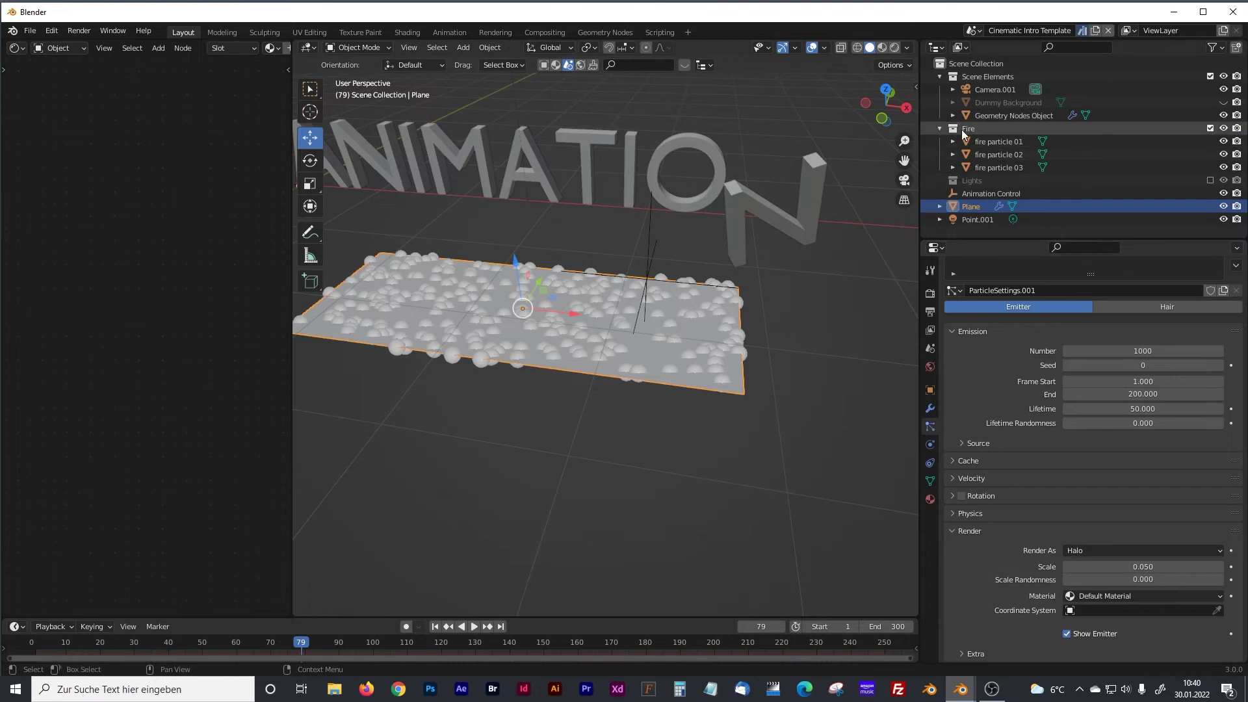
click(1086, 551)
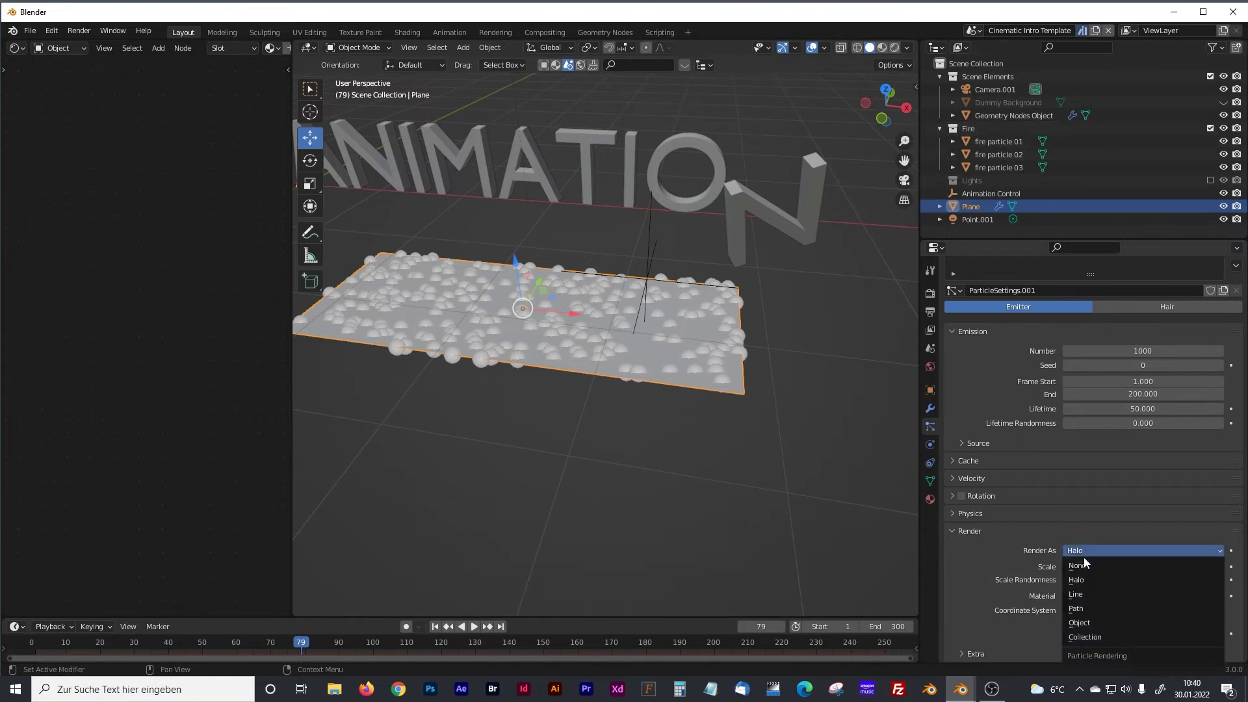
click(1086, 636)
scroll(1058, 610, down, 5)
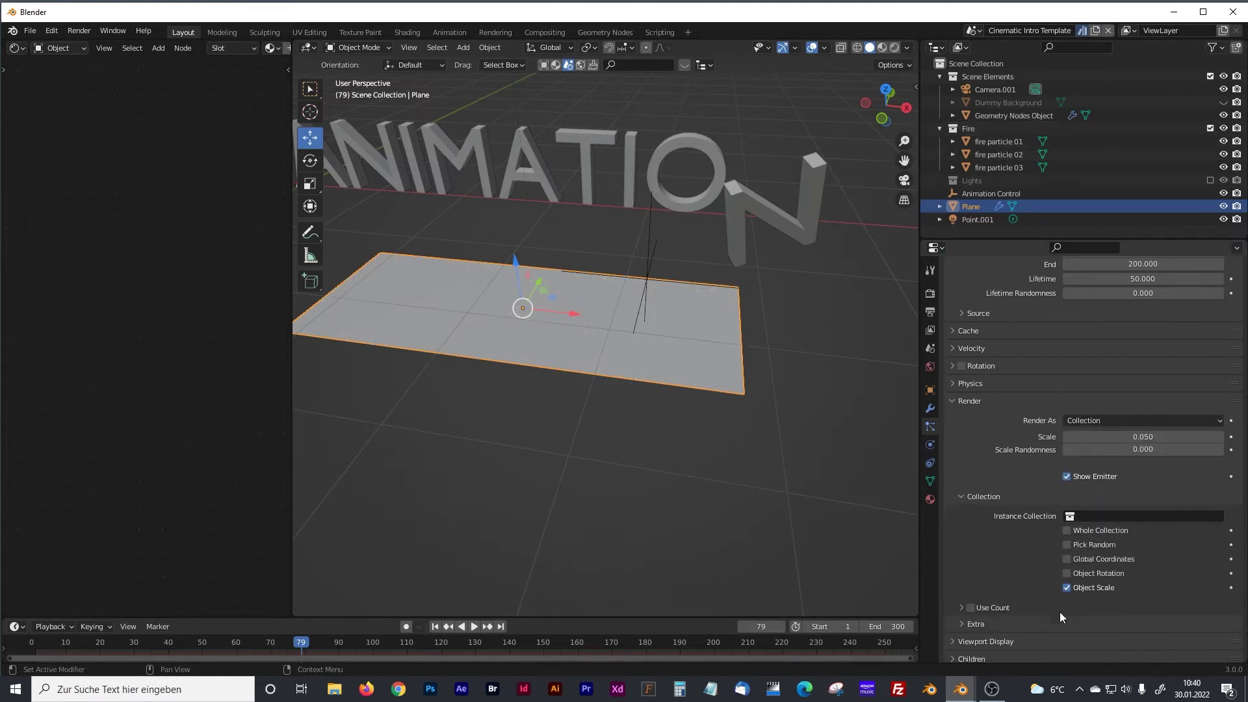
click(1071, 516)
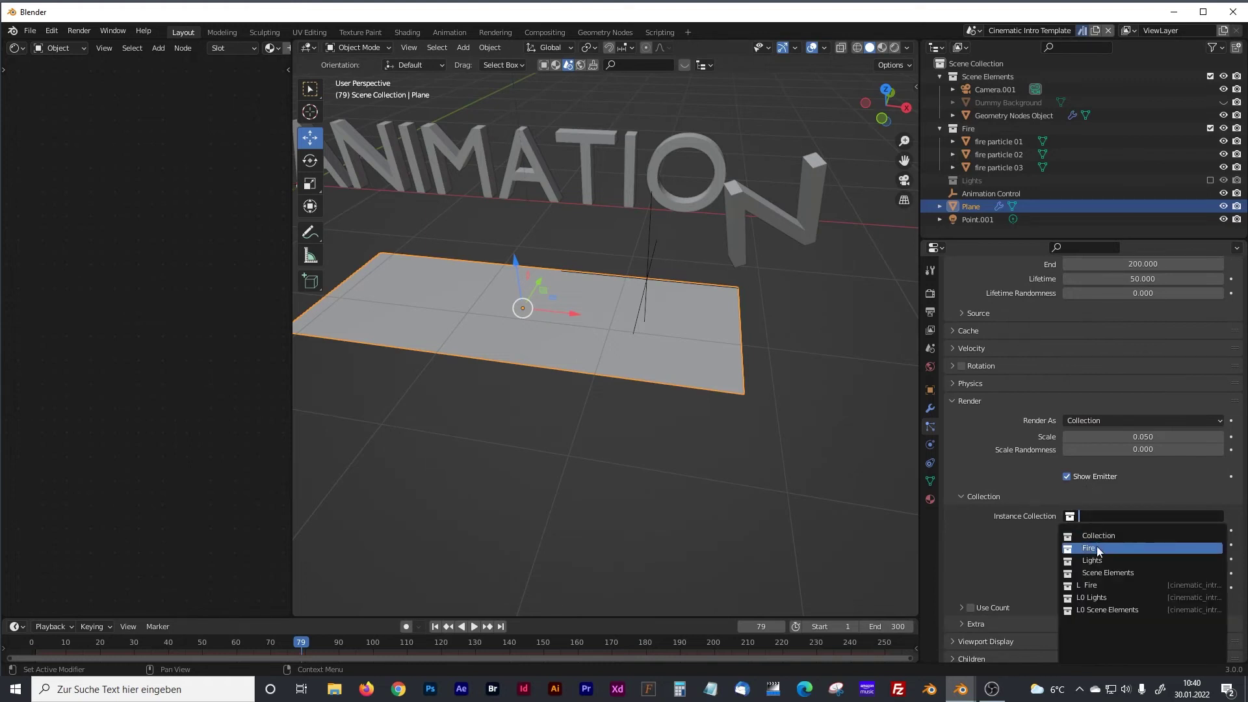
click(1098, 549)
Play the animation from the first frame to preview the particle emission, stop it, and return to frame 1.
click(435, 626)
click(474, 626)
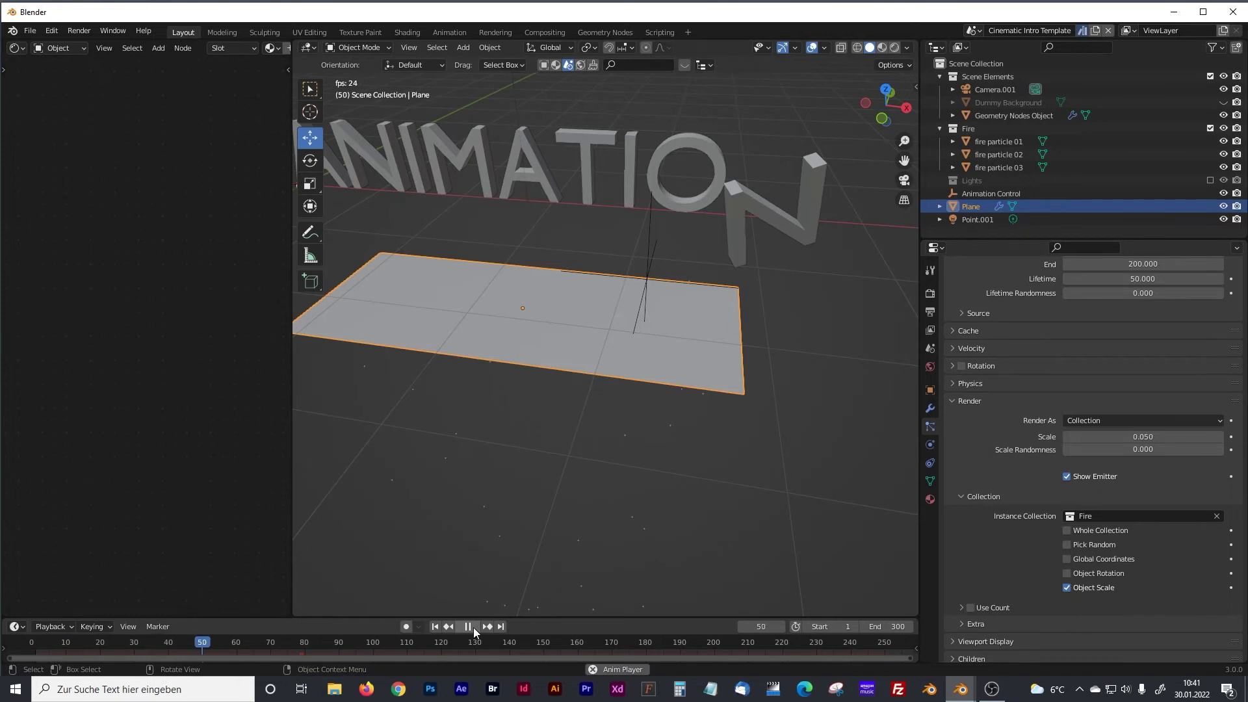
click(468, 625)
middle_drag(550, 554, 700, 500)
click(435, 625)
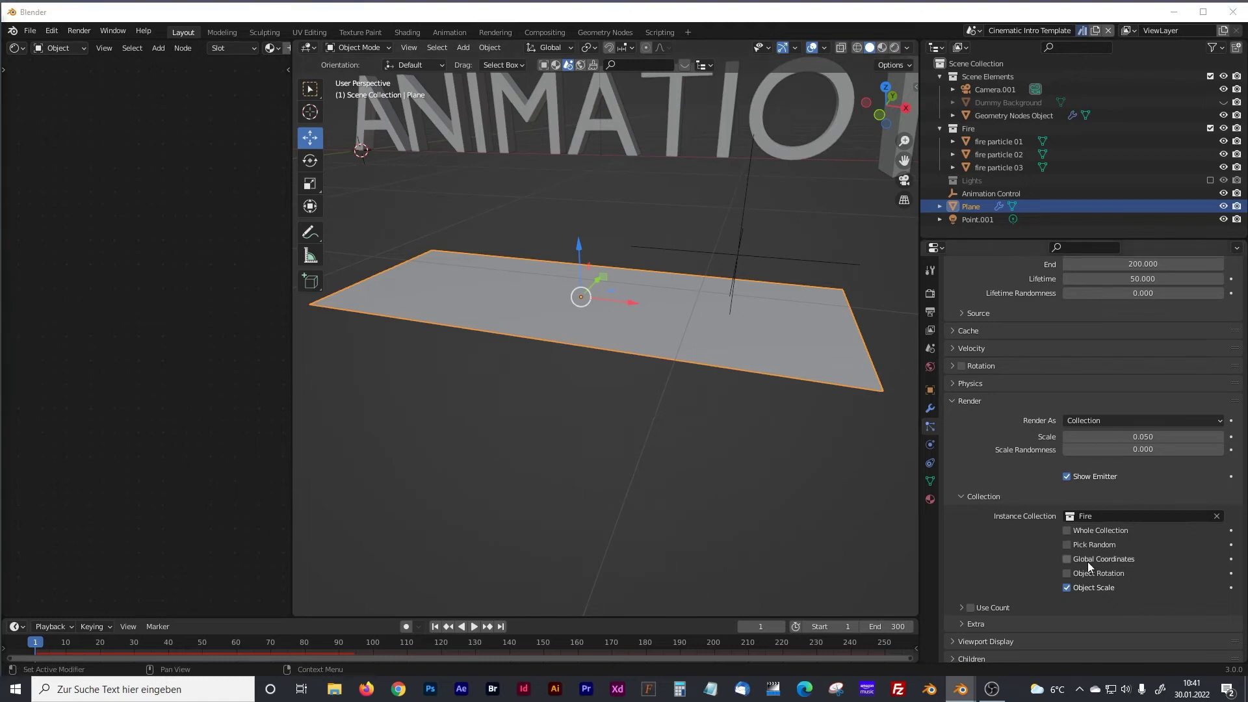
Expand the particle system's force field settings and field weights to examine the influence of each force.
scroll(1124, 551, down, 3)
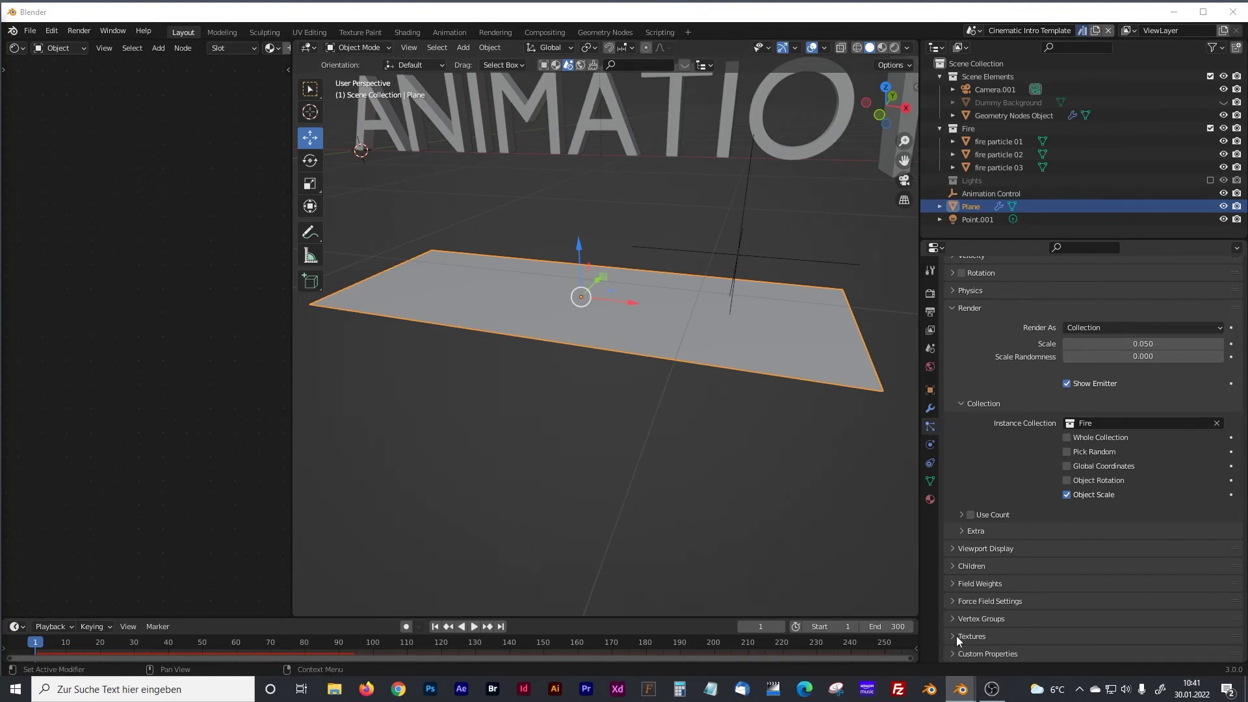
click(950, 600)
click(950, 583)
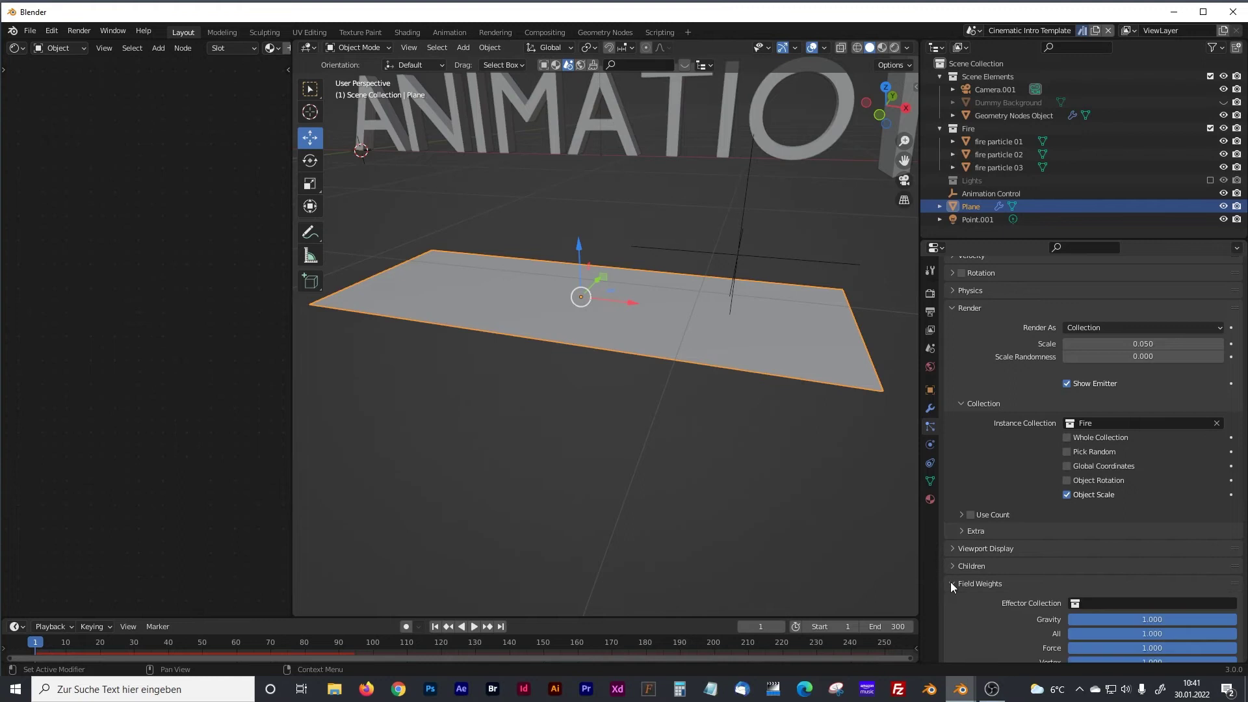
scroll(1069, 582, down, 3)
scroll(1069, 583, down, 5)
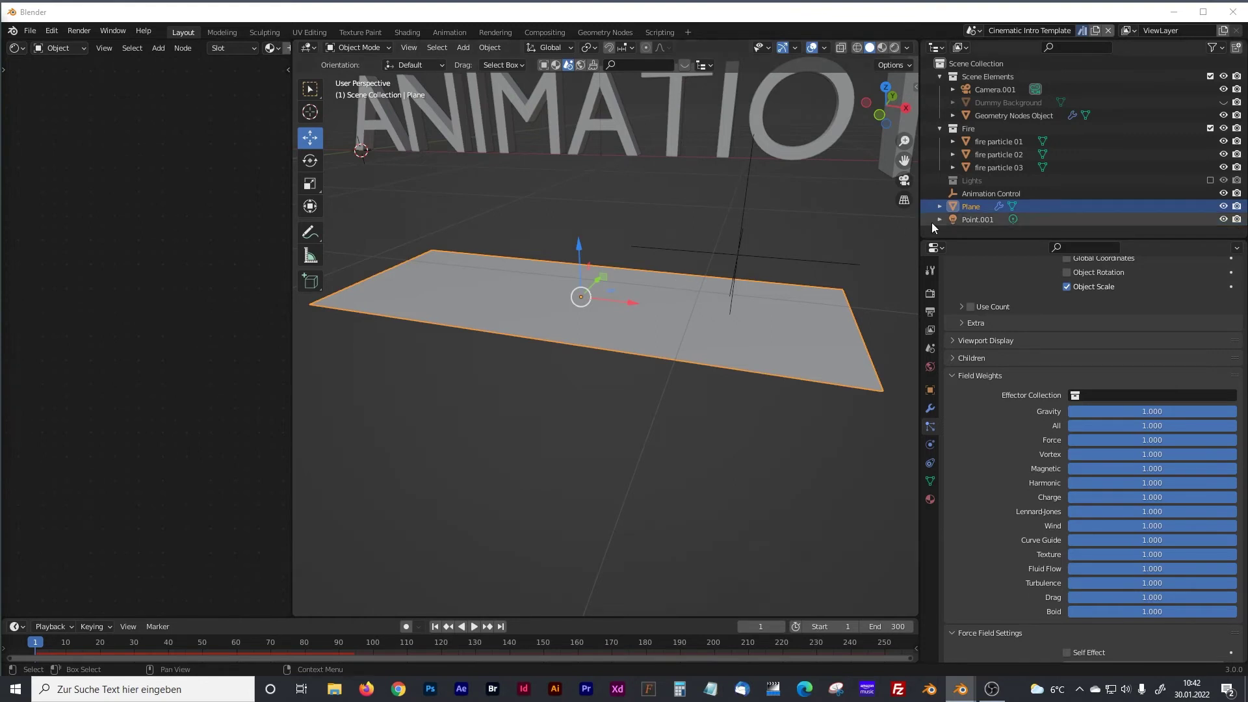
Deselect the plane, add a Wind force field, and move it along X to about 2.92 m, near the middle of the text.
click(711, 389)
key(shift+a)
mouse_move(700, 389)
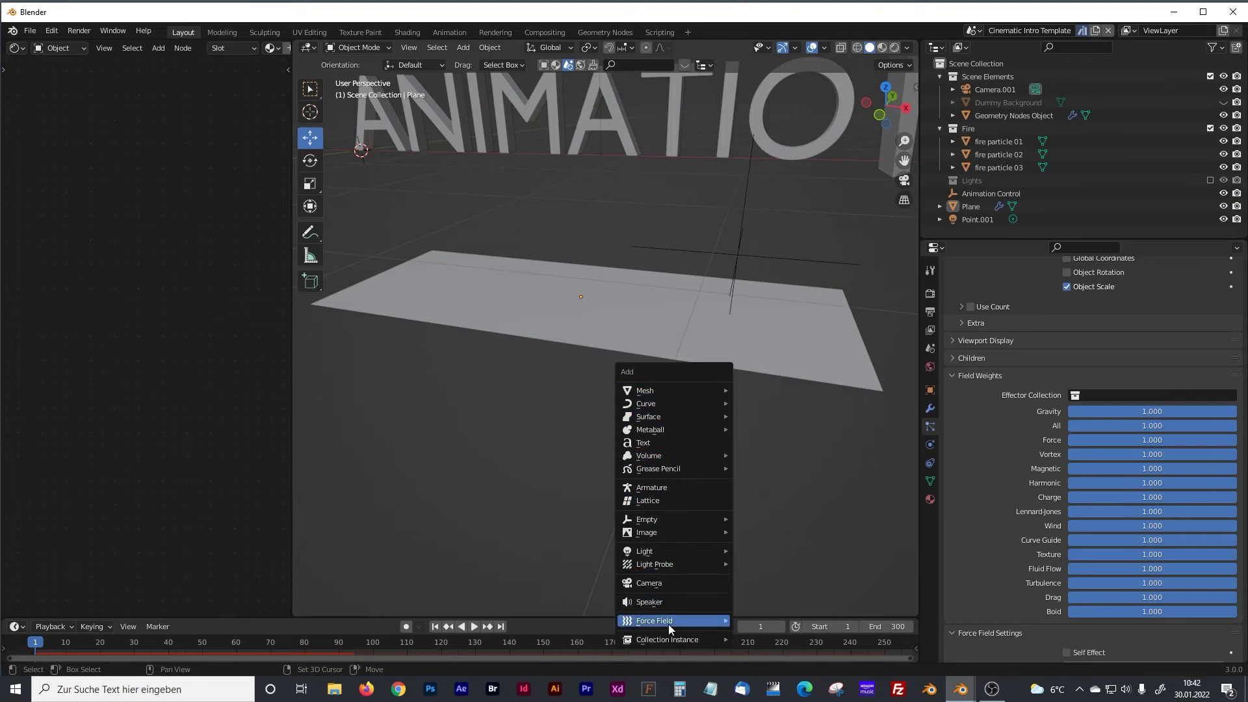
mouse_move(668, 623)
click(763, 464)
scroll(610, 310, down, 4)
middle_drag(615, 307, 551, 261)
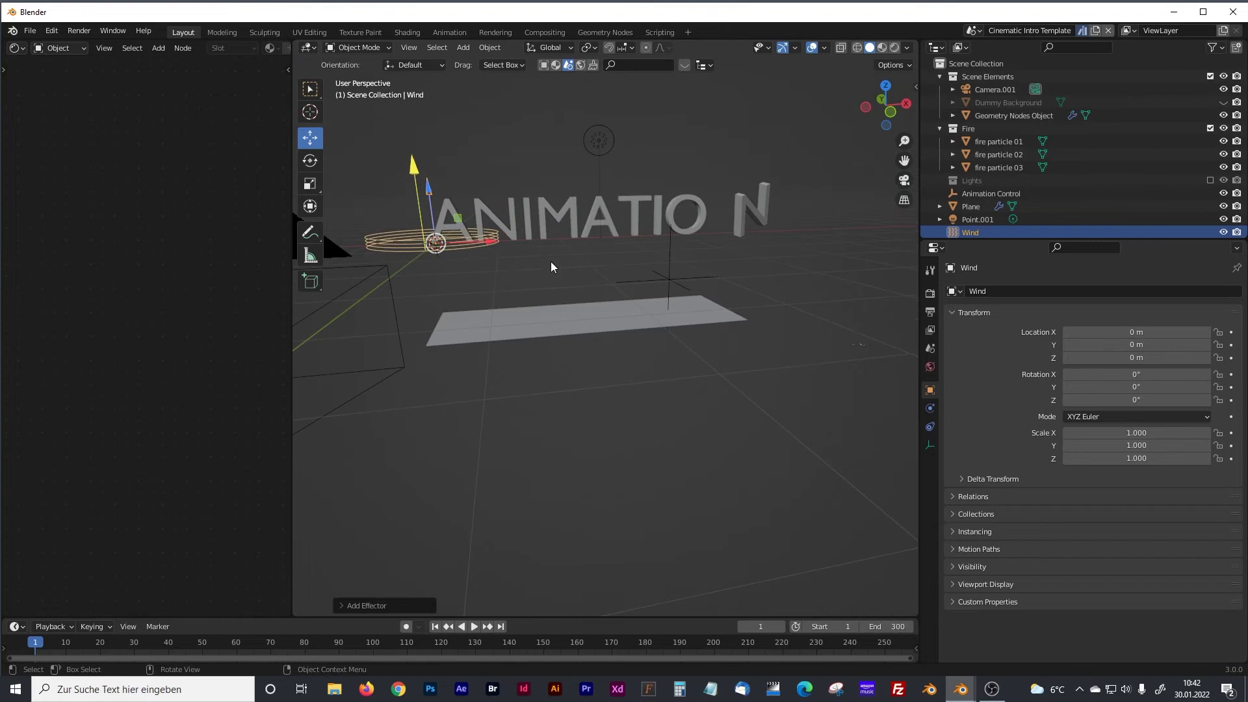
drag(484, 240, 642, 261)
Make the object list slightly taller and set the Wind force field's strength to 11.
drag(626, 177, 619, 188)
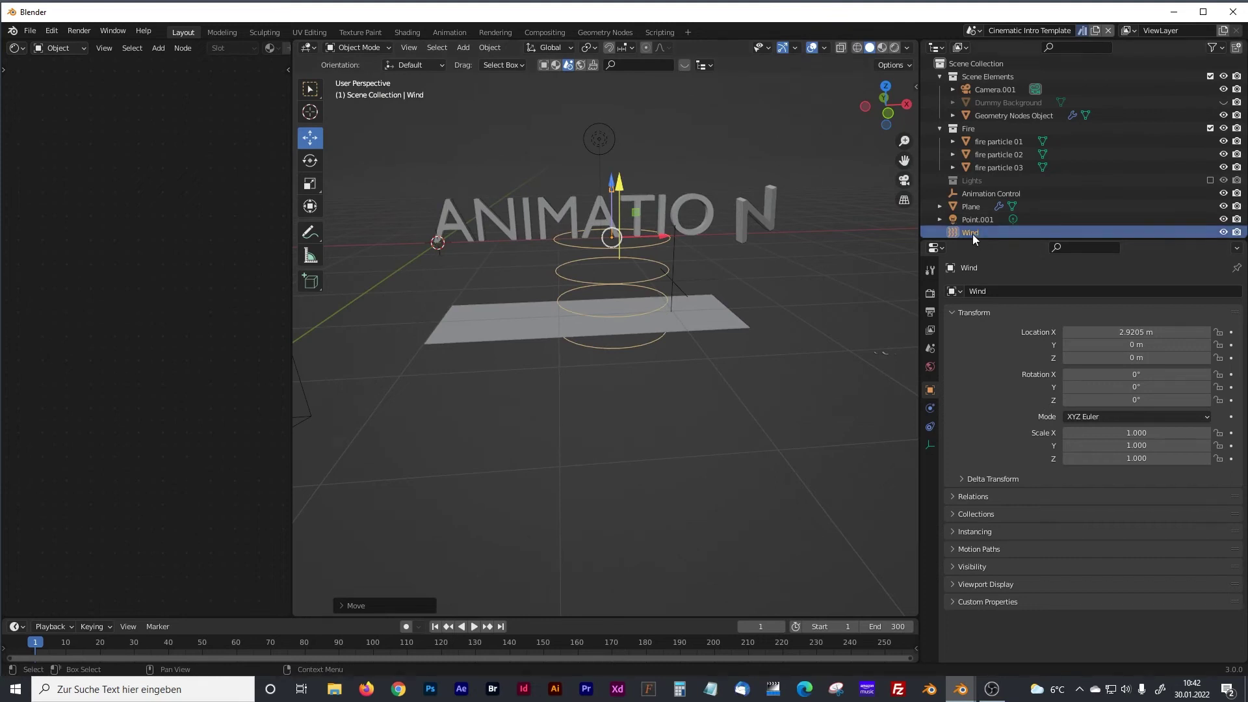
drag(1017, 239, 1018, 288)
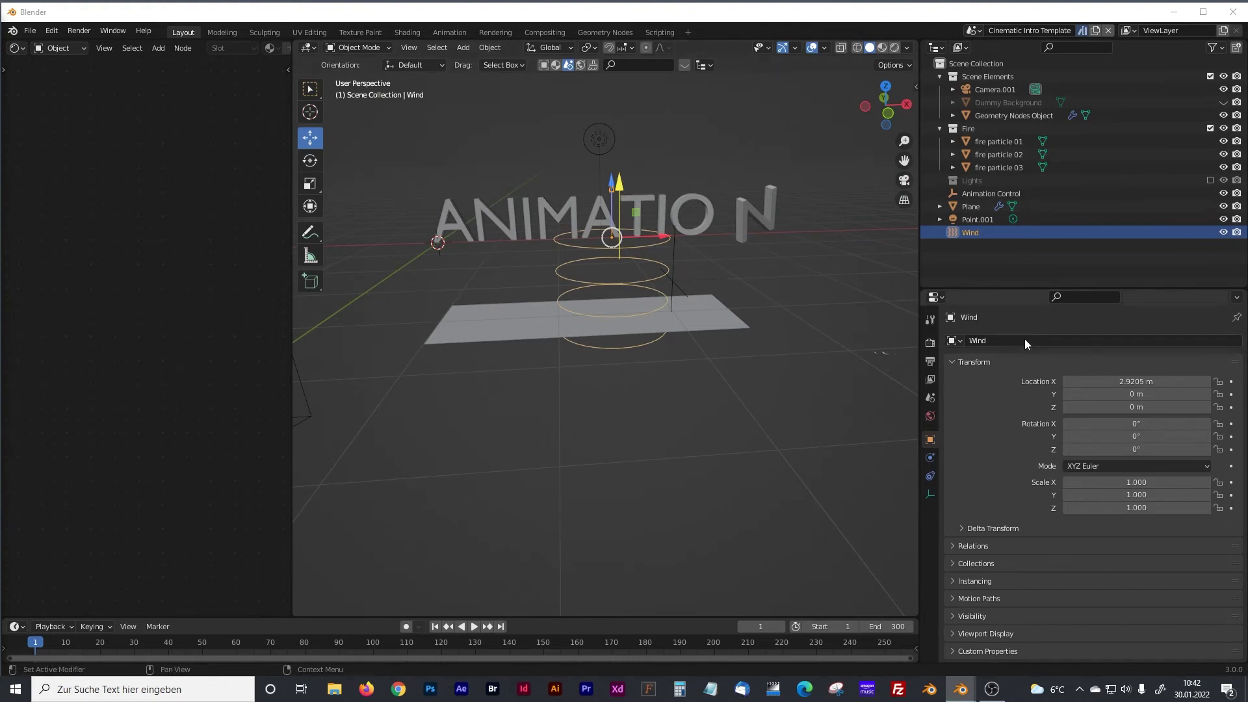
drag(1019, 287, 1018, 252)
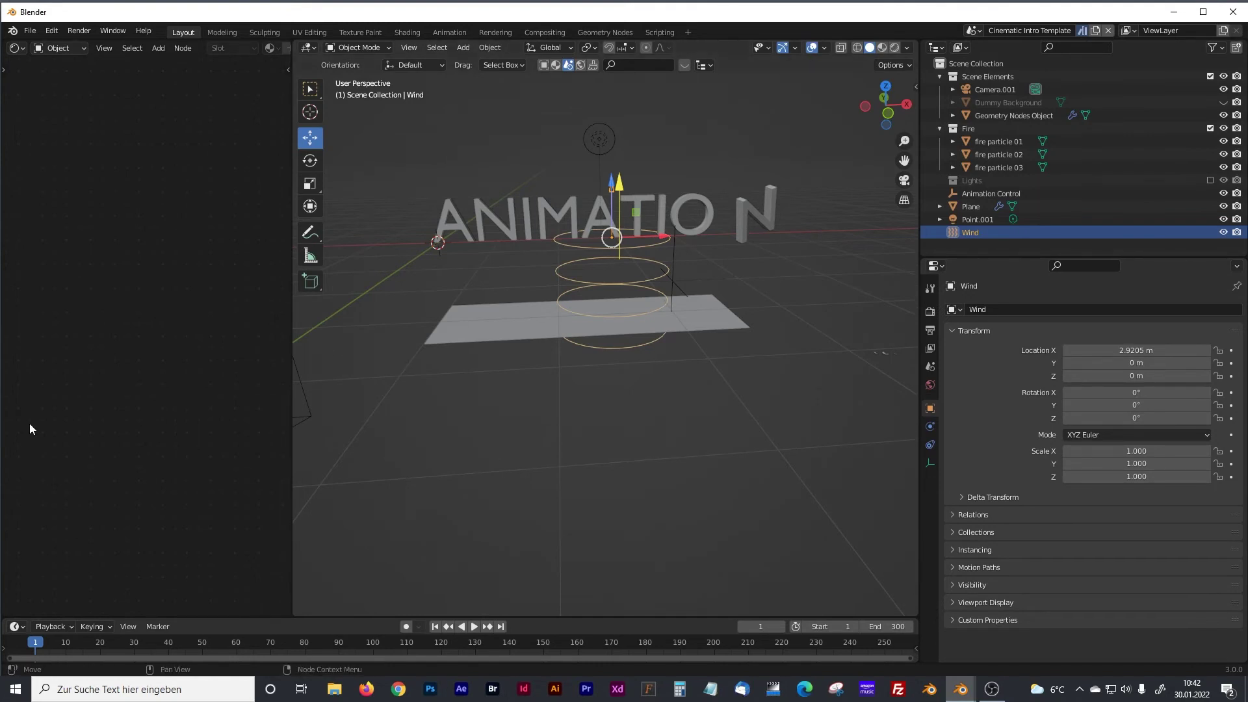
click(930, 426)
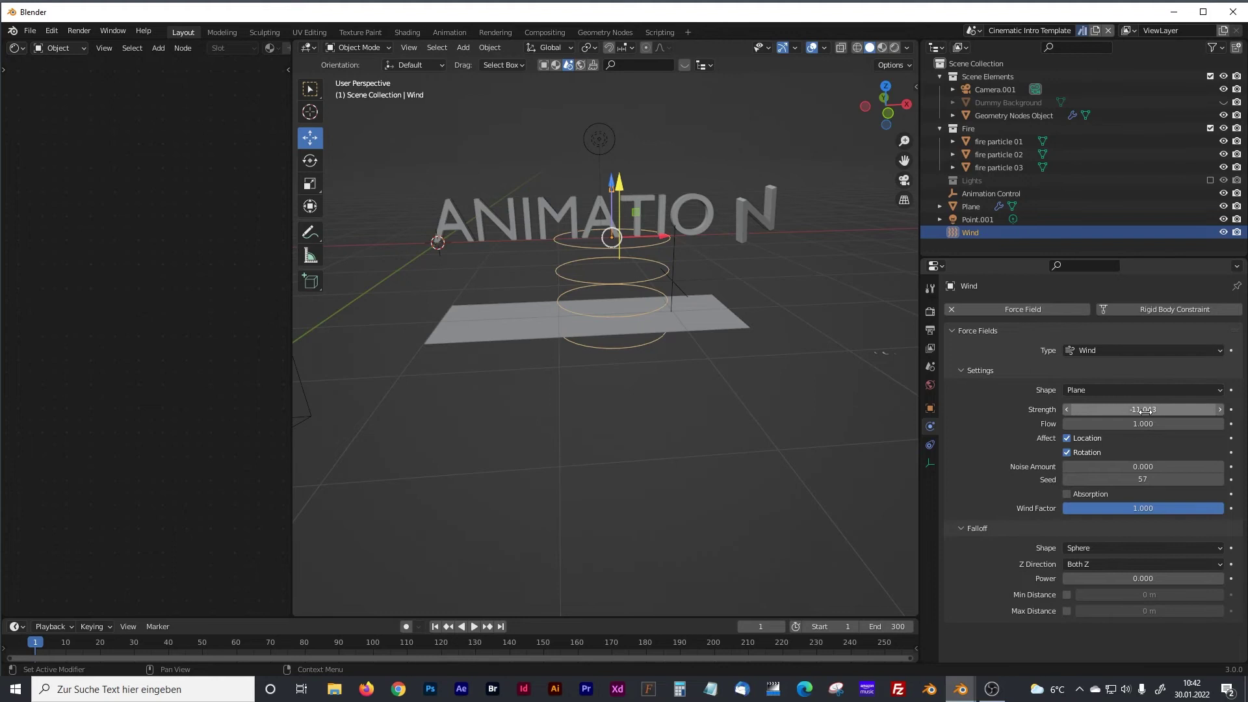
click(1144, 409)
text(11)
key(Return)
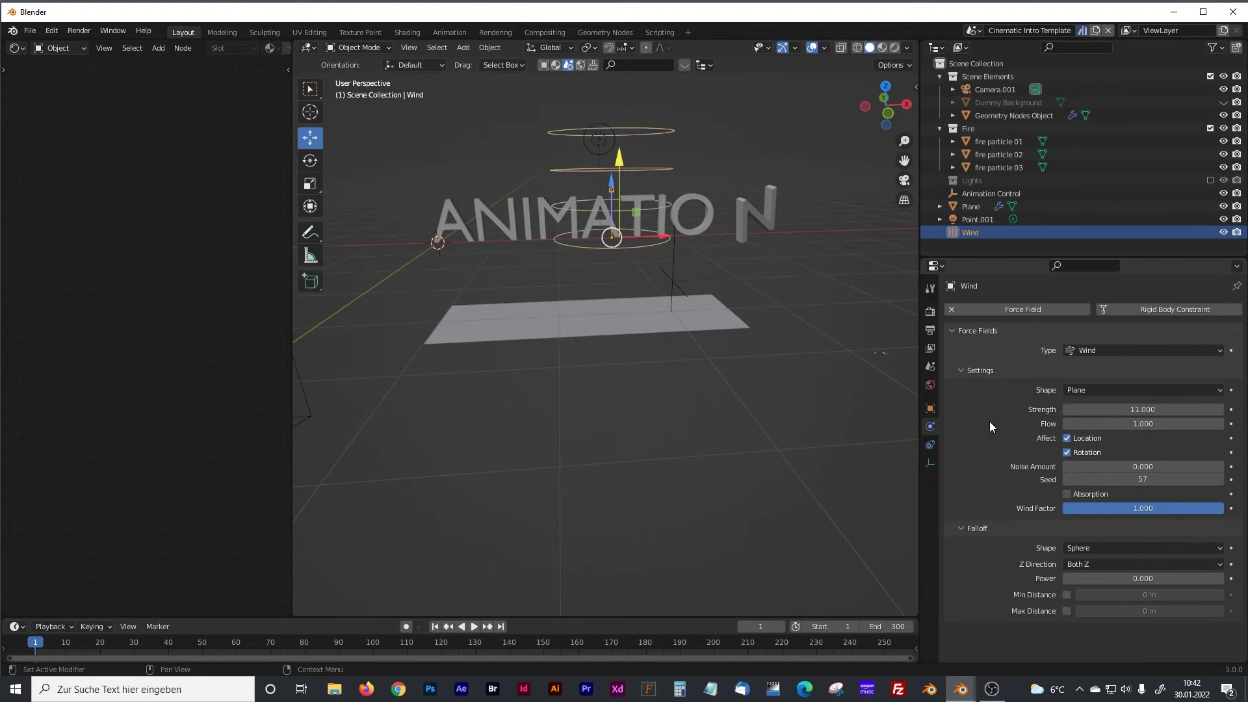
Set the Wind force field's flow to 2 and its noise amount to 10.
click(1146, 424)
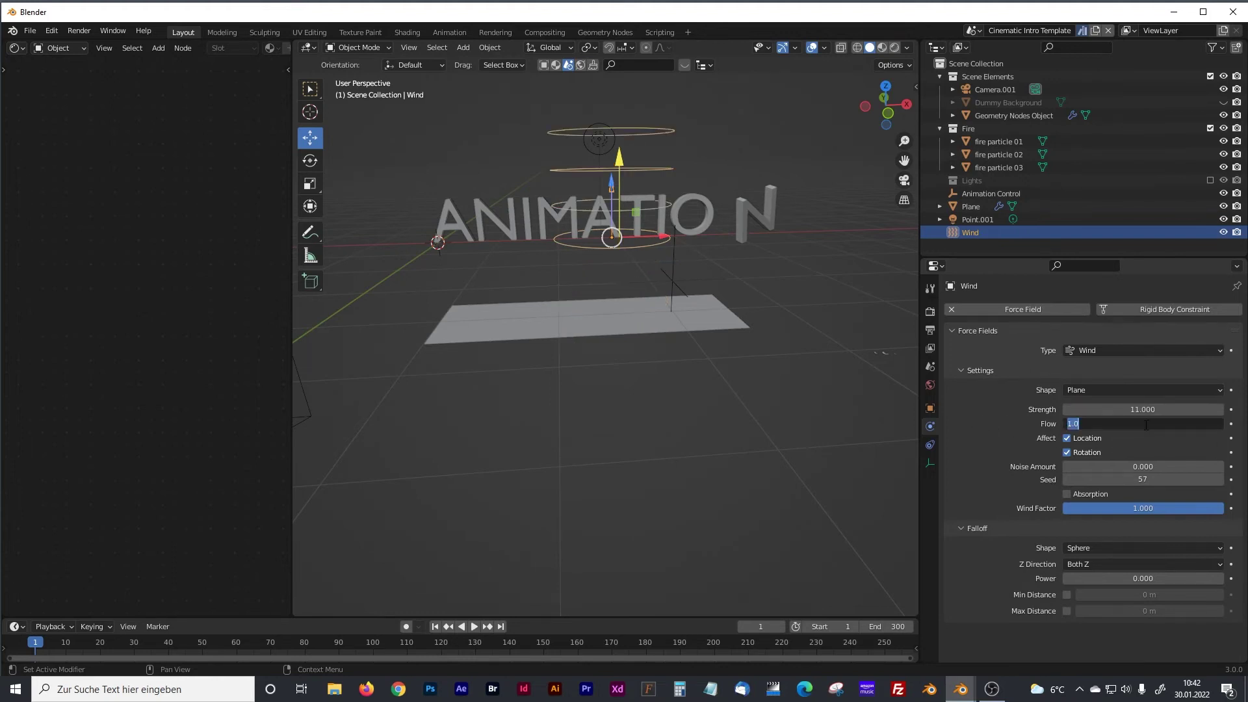
text(2)
key(Return)
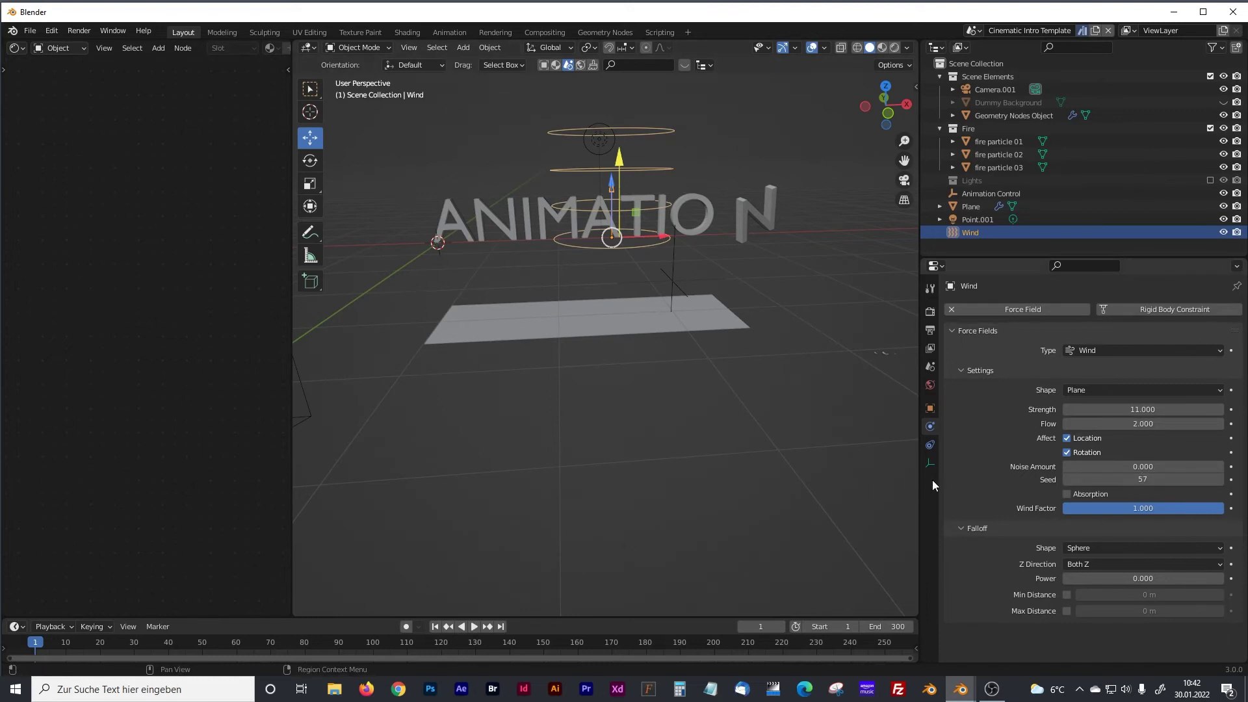
click(1146, 466)
text(1)
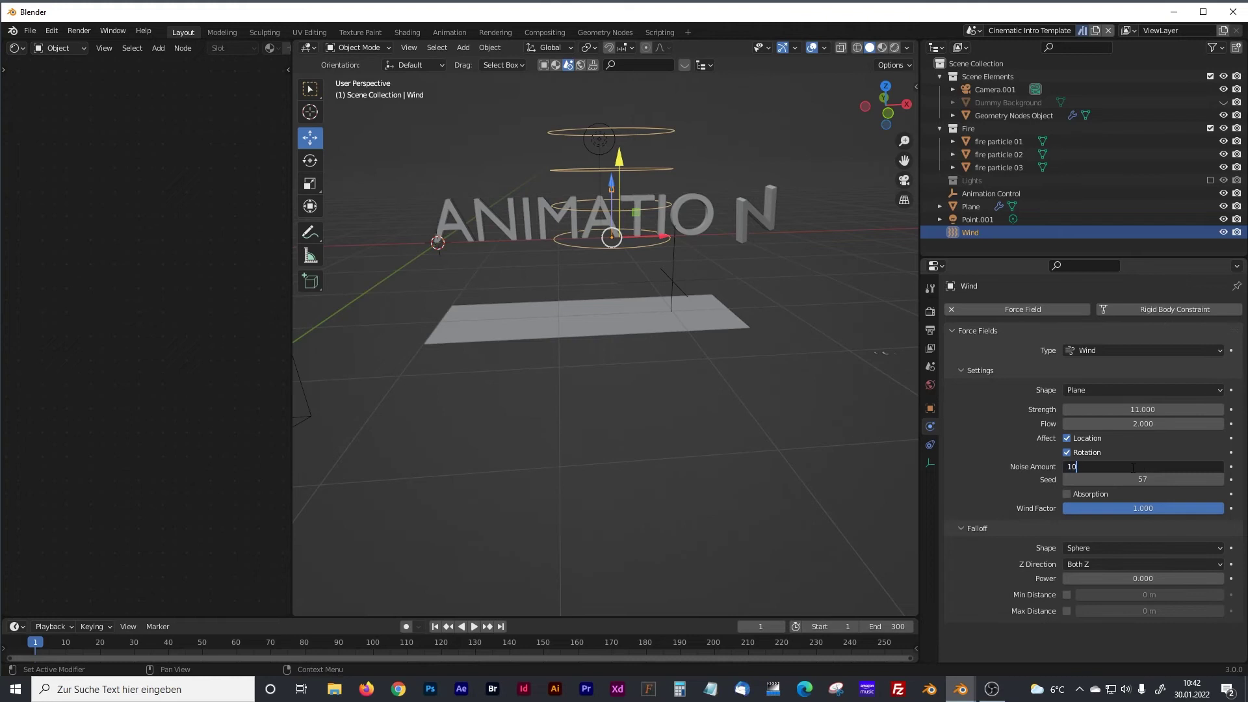
text(0)
key(Return)
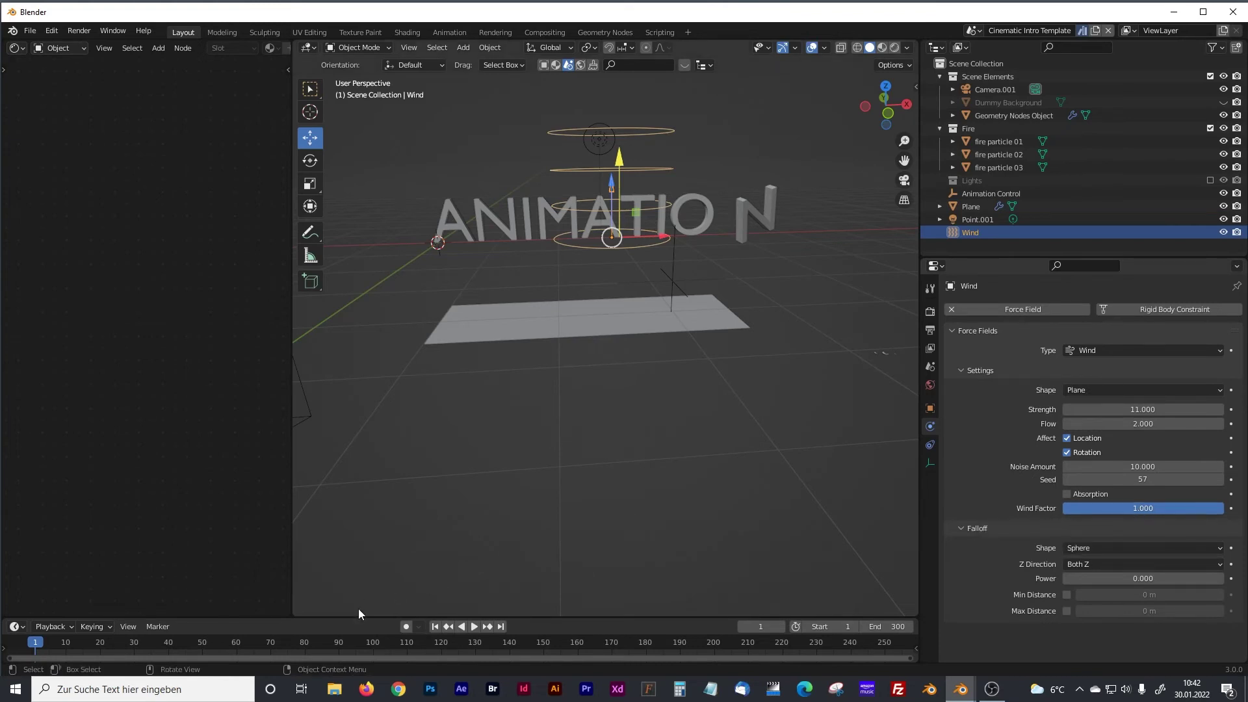
Select the plane and play the animation to check how the wind drives the particles, then stop playback.
scroll(558, 450, up, 3)
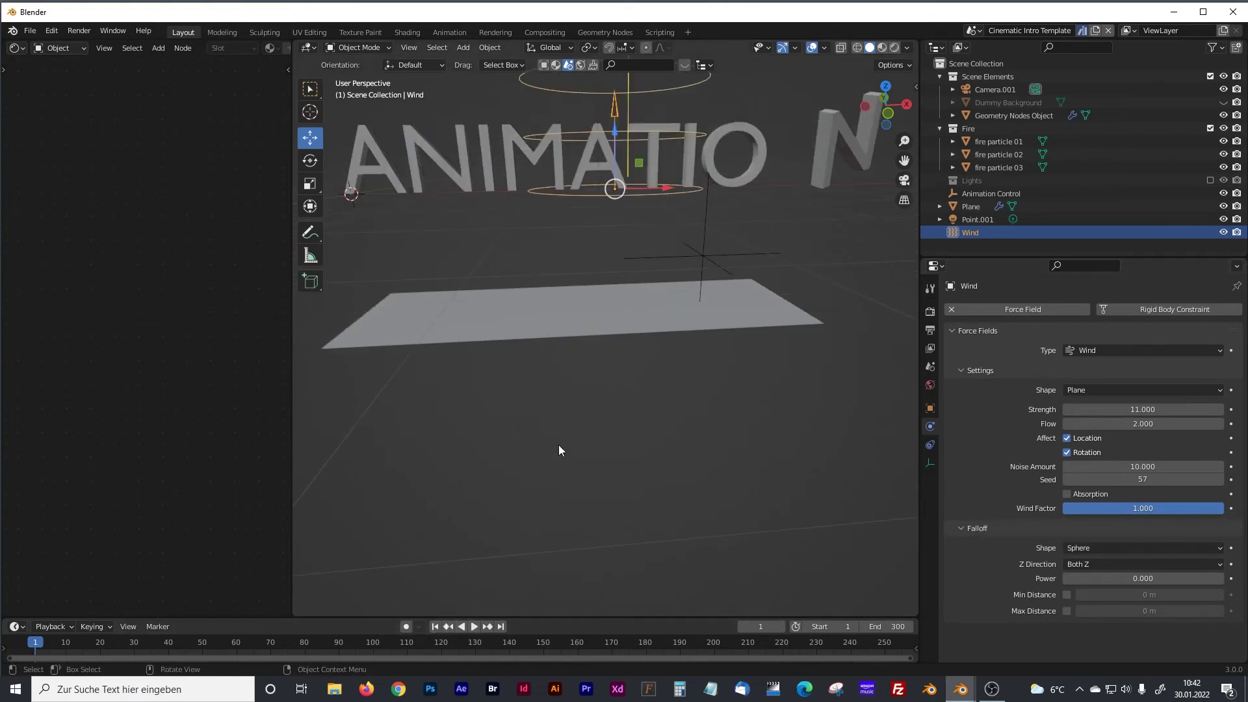
click(585, 337)
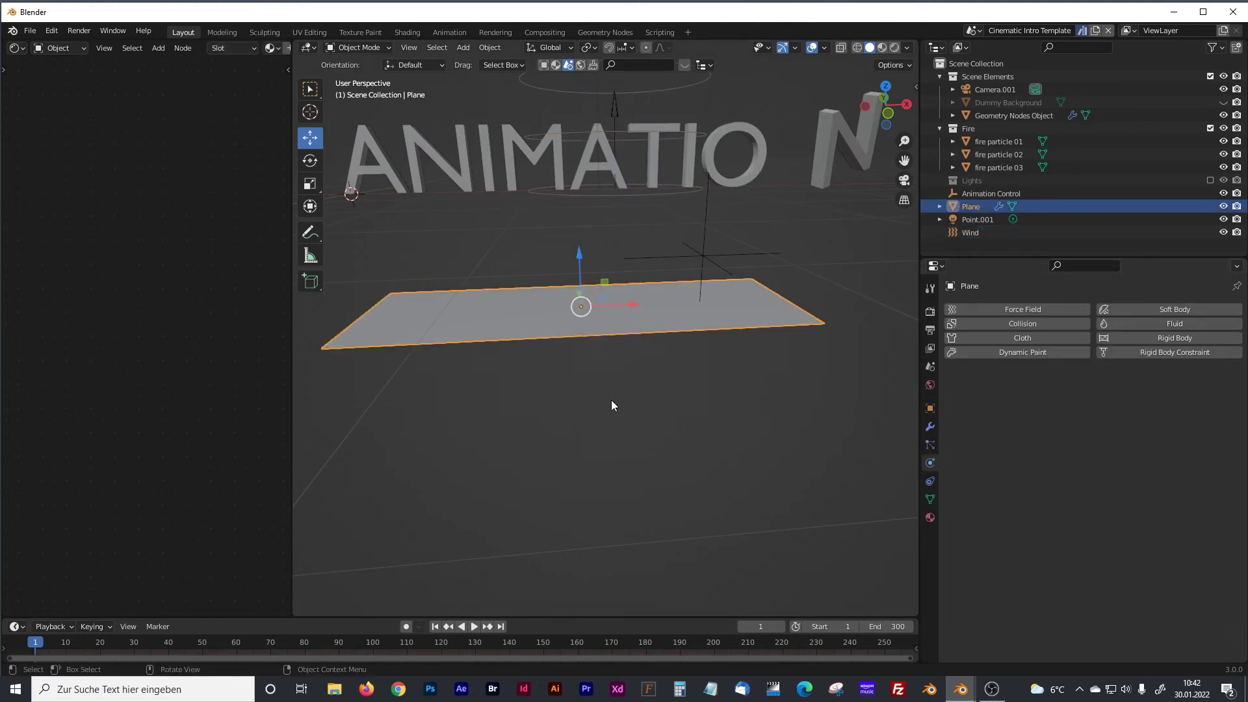
middle_drag(578, 501, 528, 635)
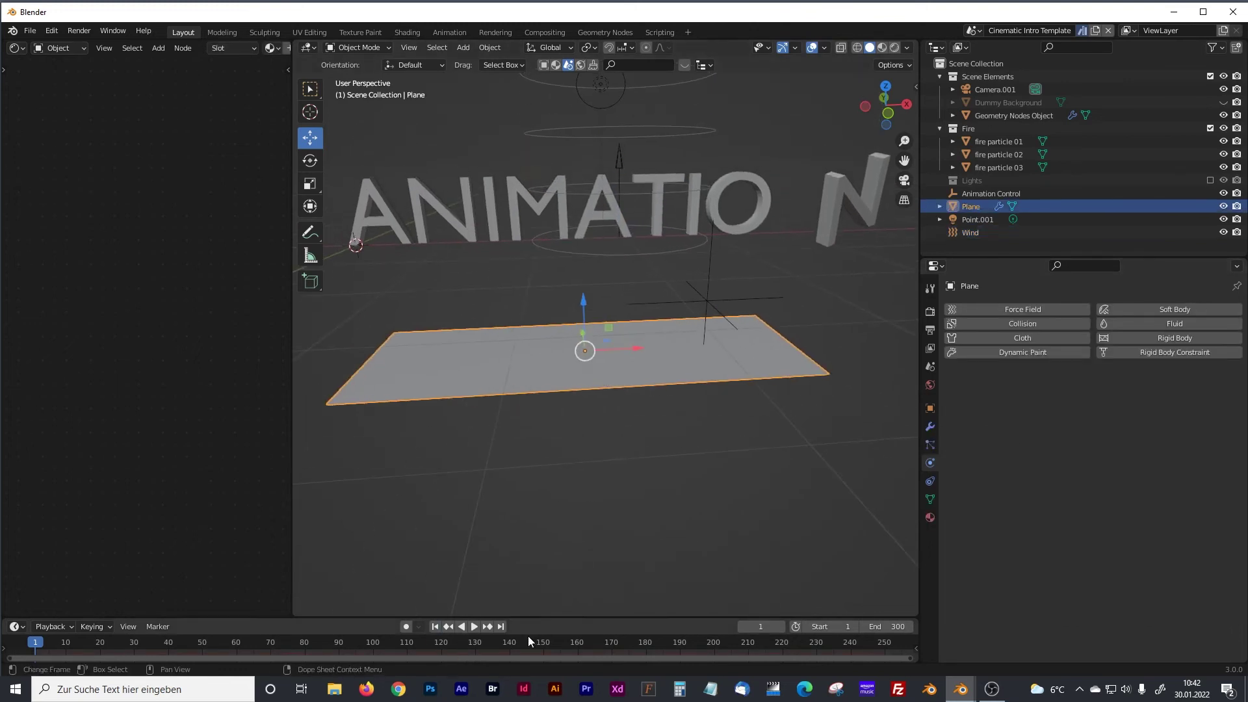
click(474, 627)
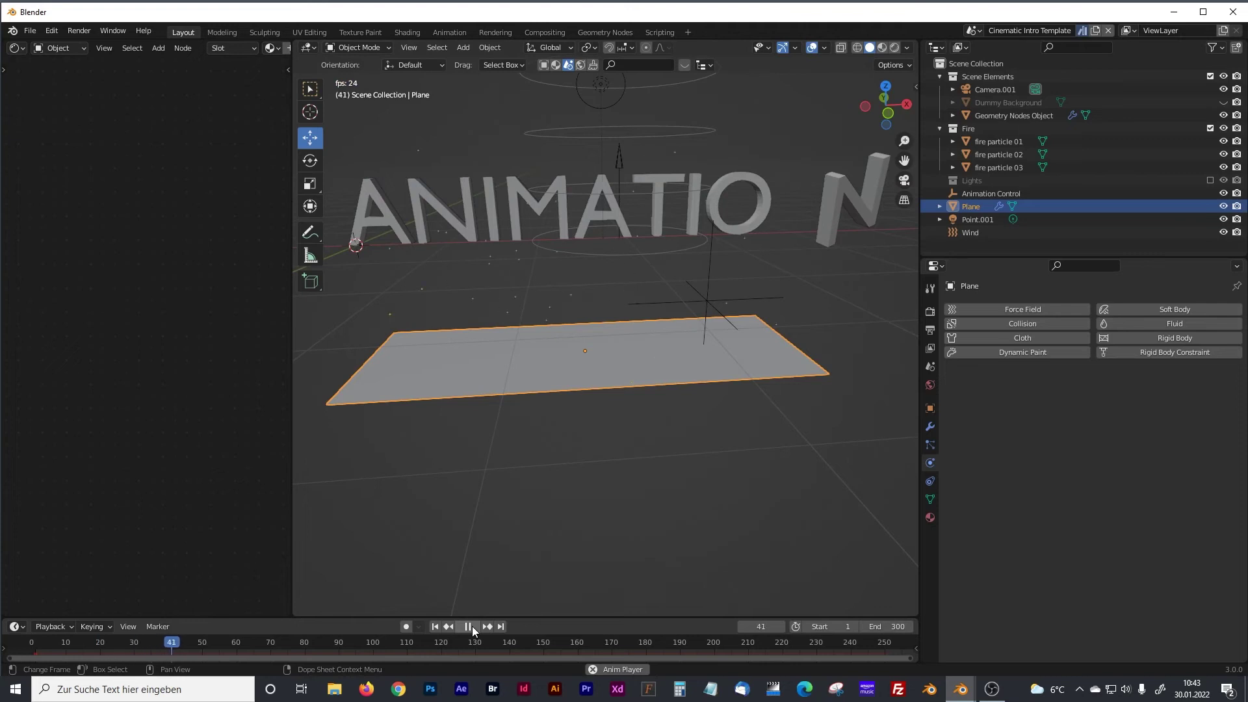
middle_drag(579, 345, 658, 388)
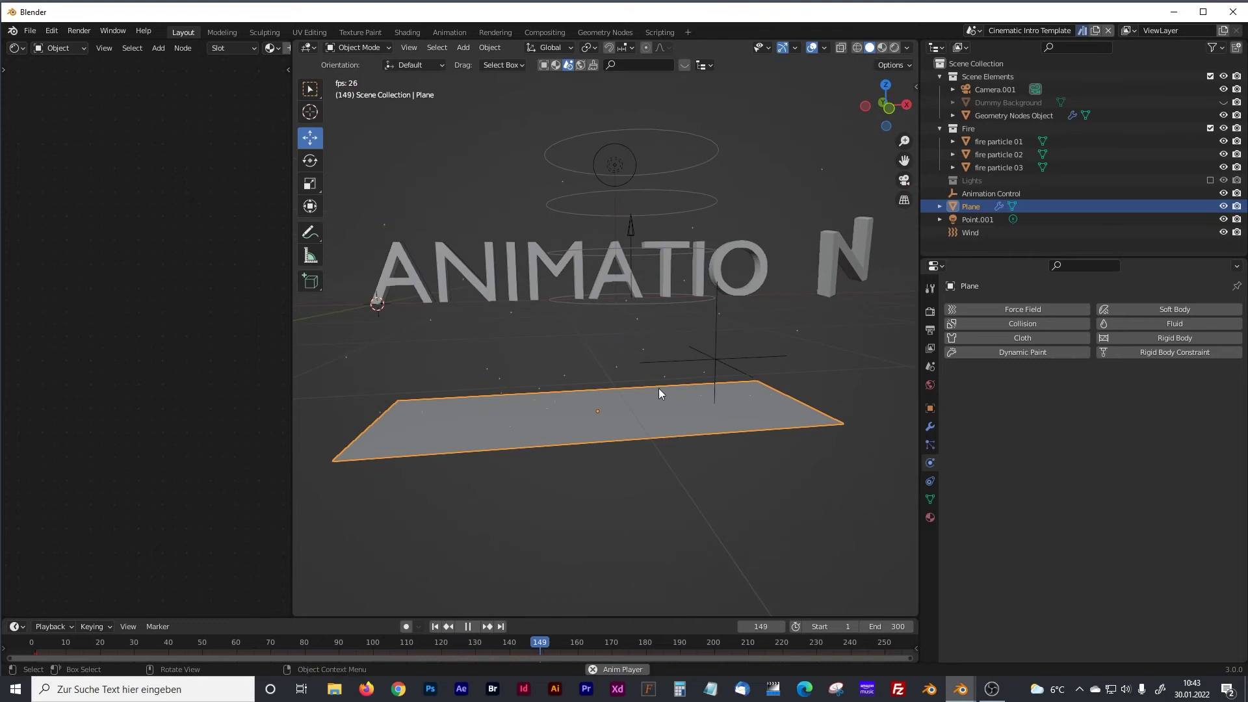
click(468, 627)
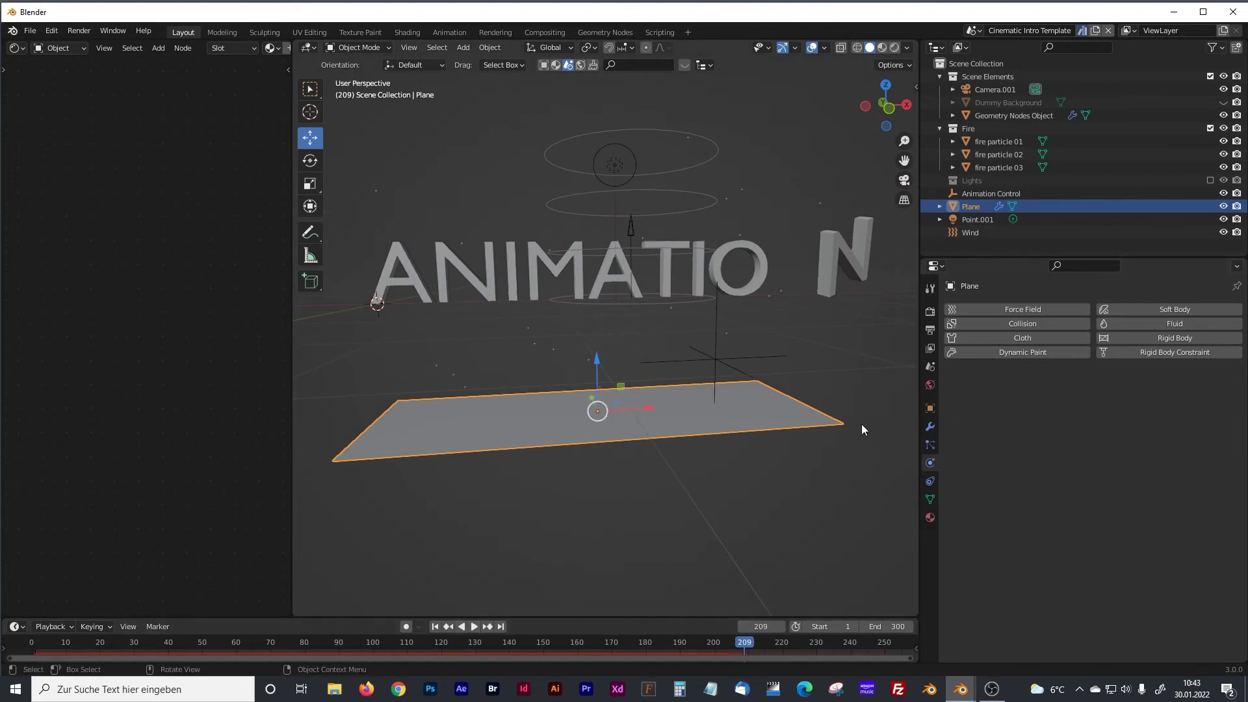
Enable rotation in the plane's particle system and turn on its Dynamic option.
click(930, 445)
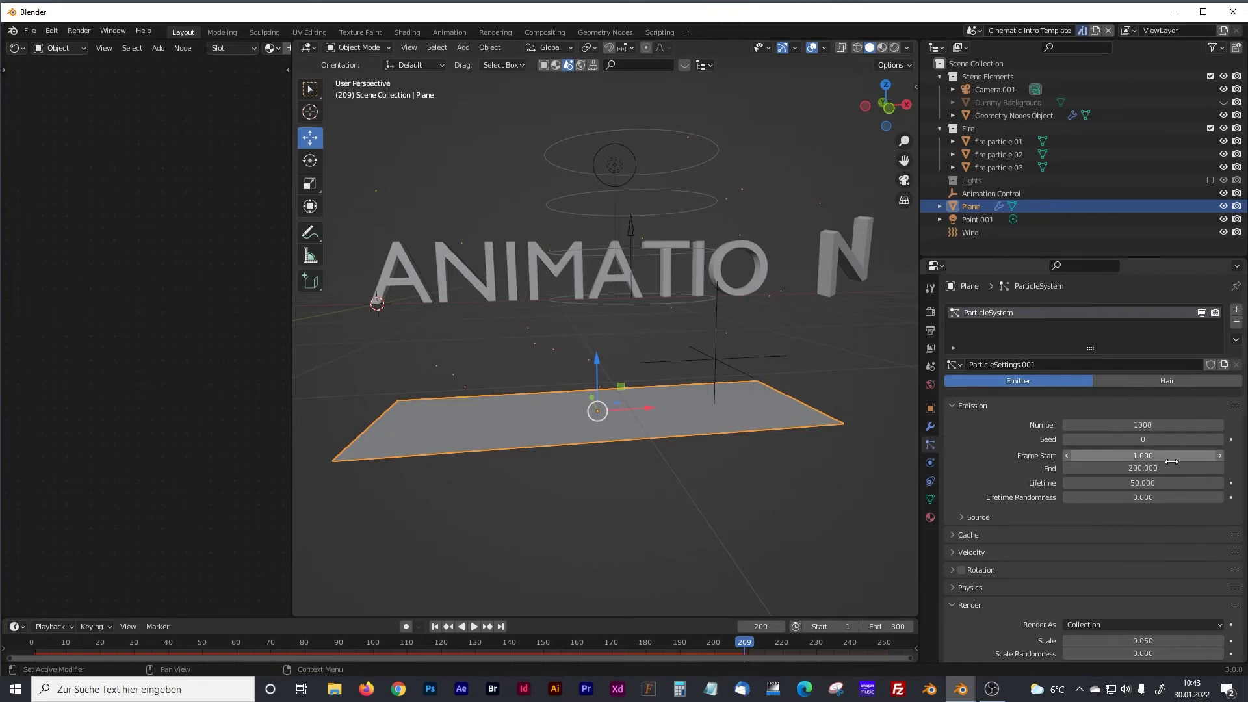
scroll(1058, 528, down, 10)
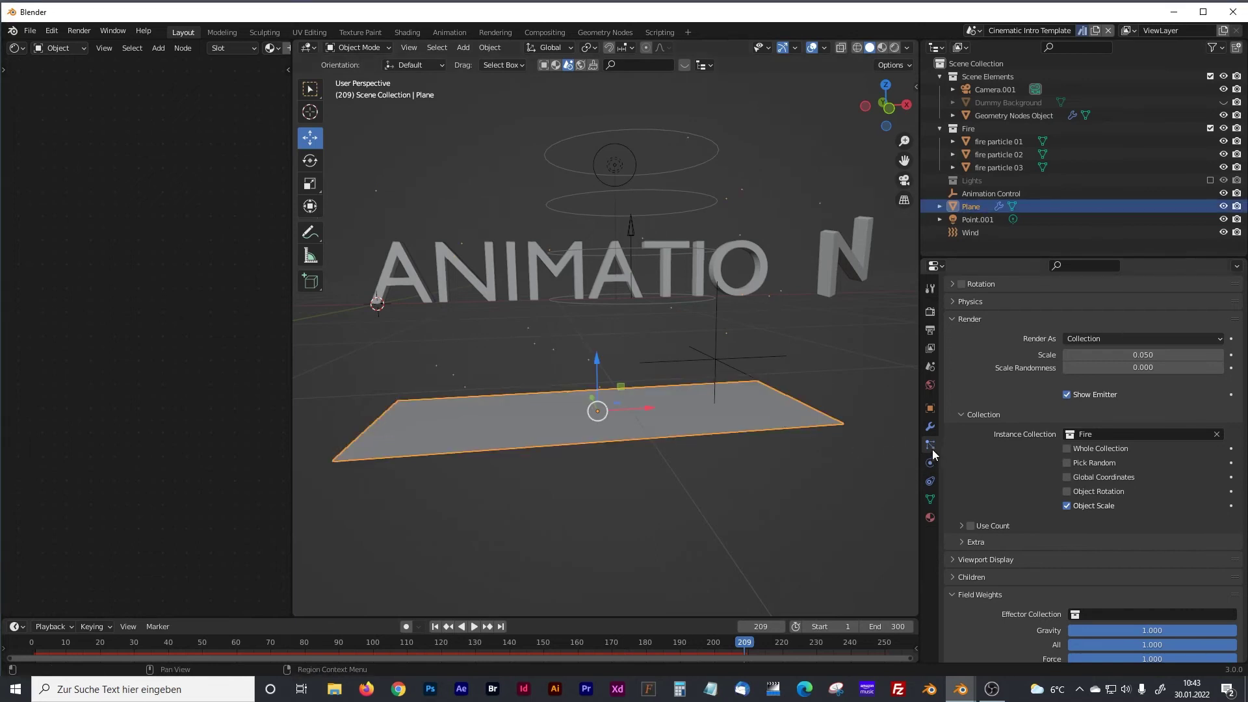
scroll(1119, 457, down, 5)
scroll(1121, 458, up, 4)
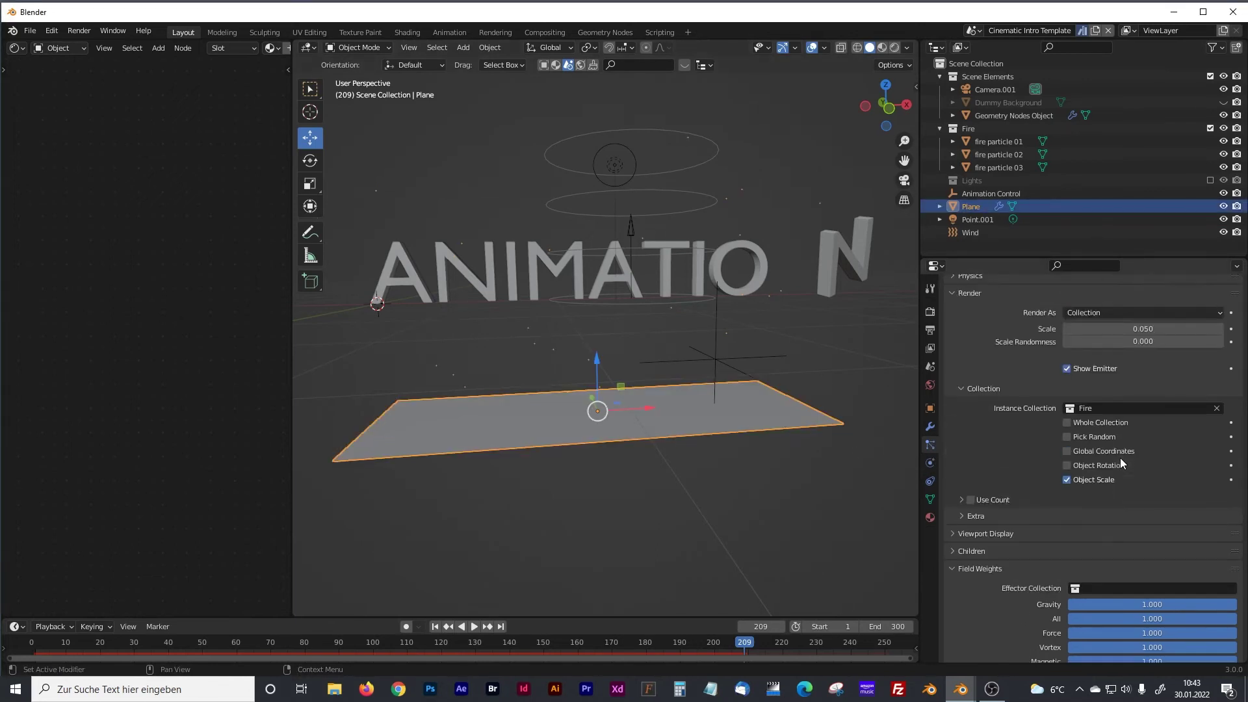
scroll(1120, 458, up, 8)
scroll(1091, 546, down, 2)
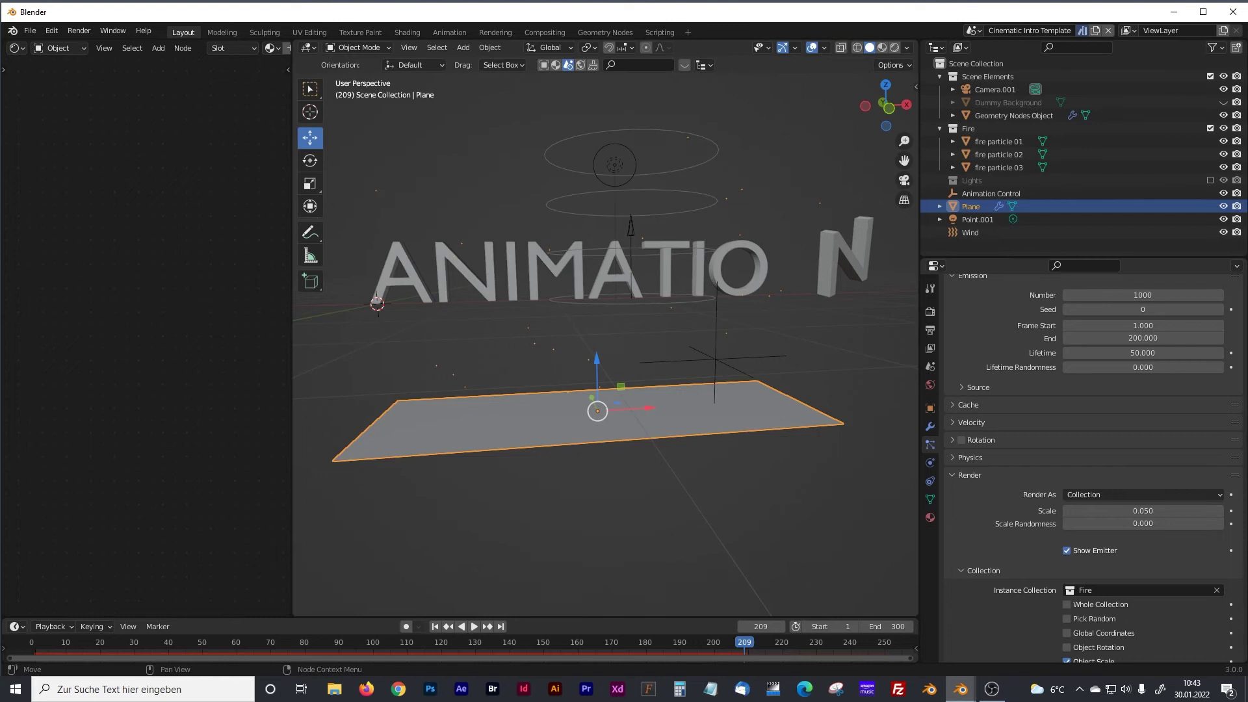
click(961, 439)
click(953, 441)
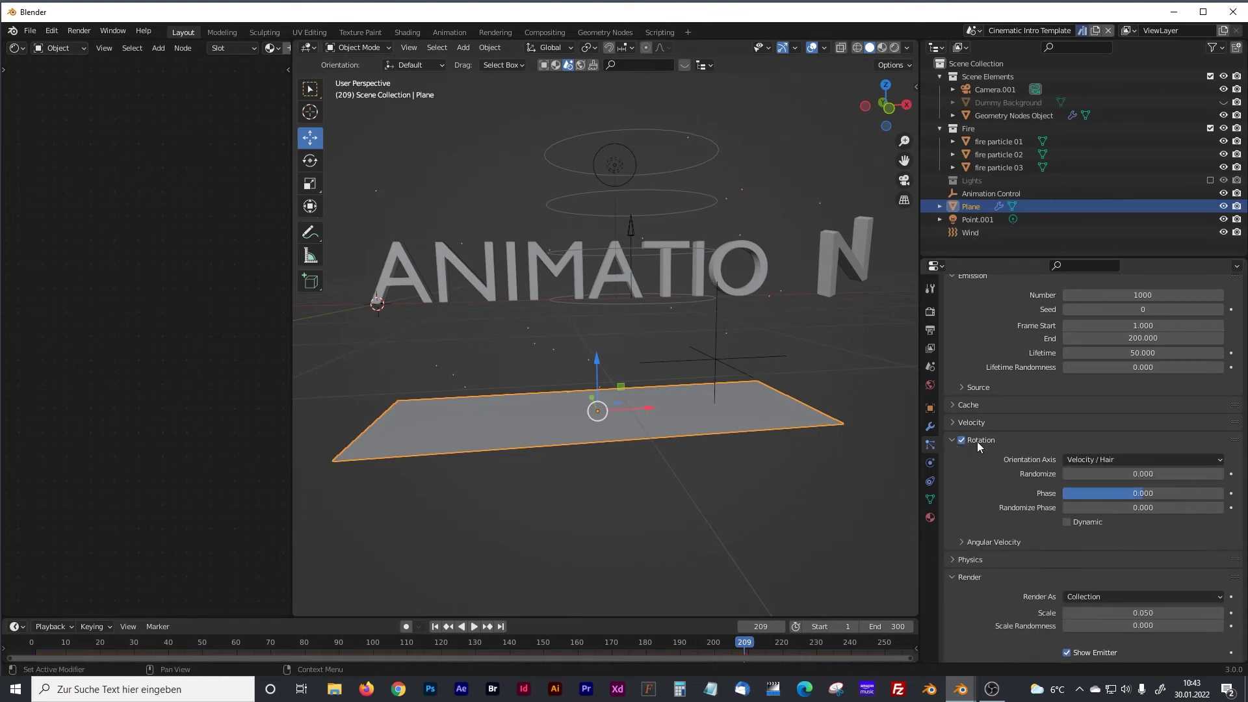
click(1066, 521)
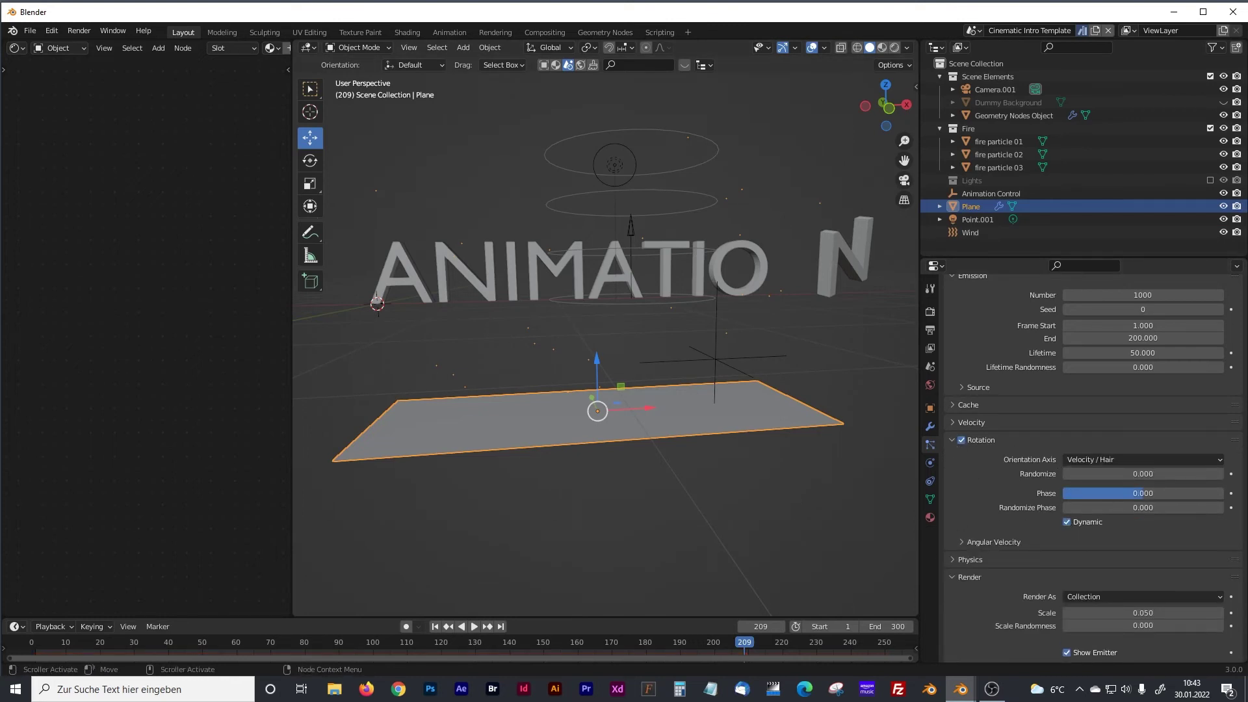
Set the plane's particle rotation Randomize to about 0.492 and Randomize Phase to 1.
drag(1099, 473, 1140, 473)
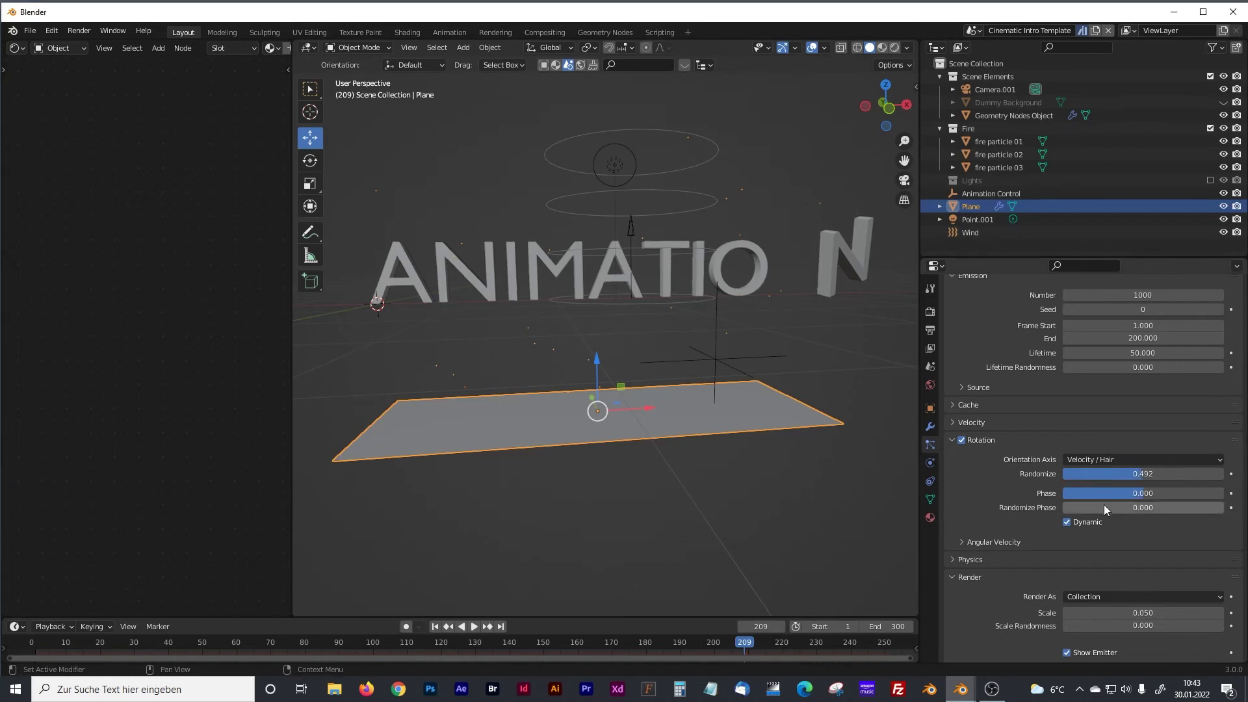
drag(1087, 508, 1047, 544)
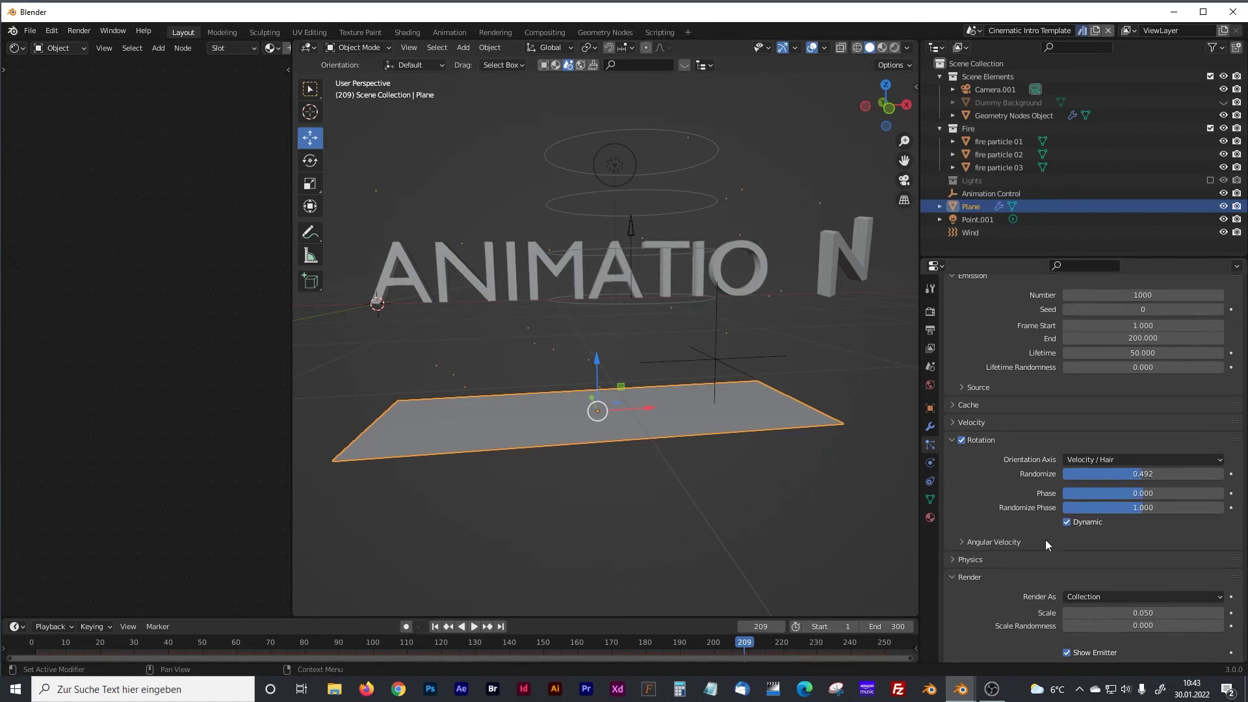
Set the particle render scale to 0.14 and its scale randomness to 1.
scroll(1018, 563, down, 1)
scroll(1027, 572, down, 1)
scroll(1091, 543, down, 3)
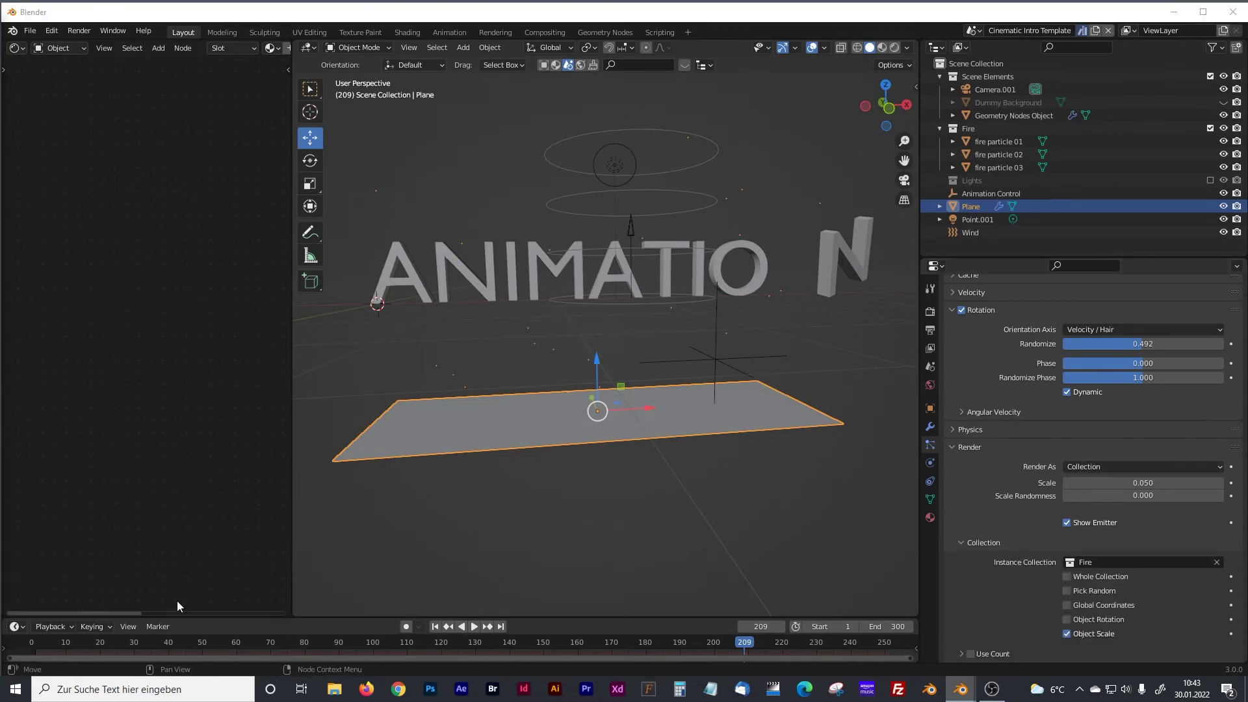
double_click(1148, 484)
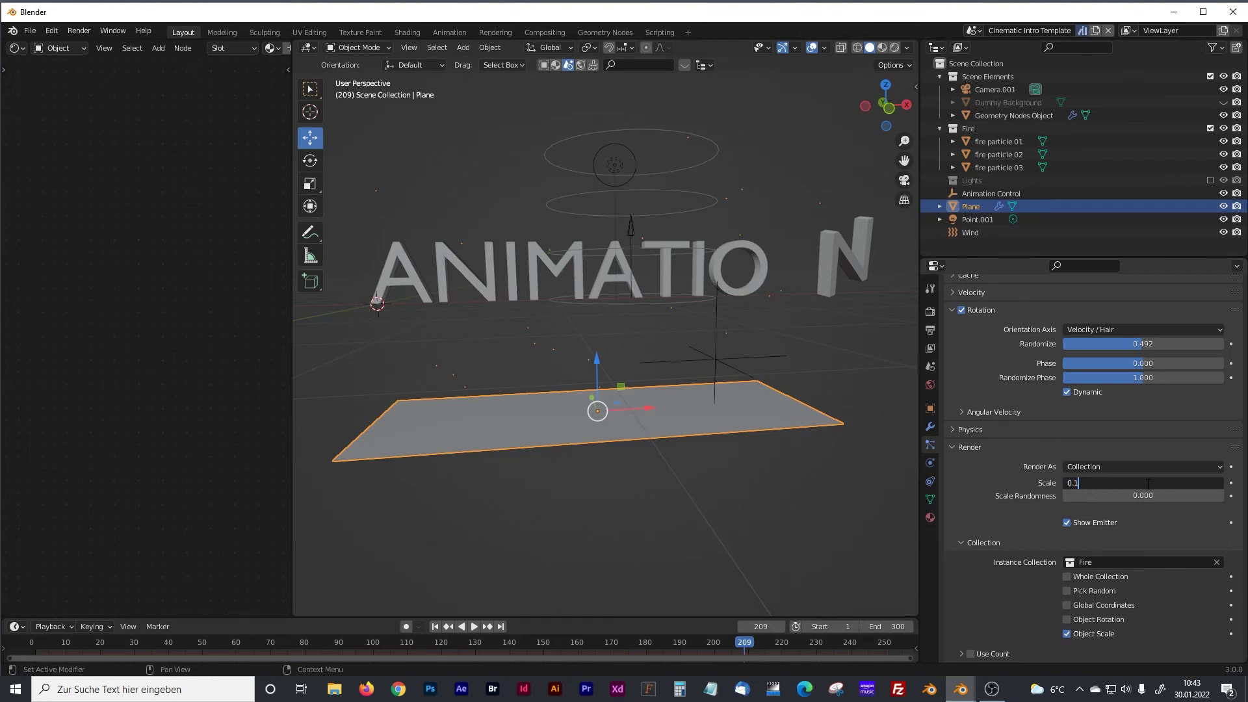
key(Return)
drag(1084, 500, 1225, 500)
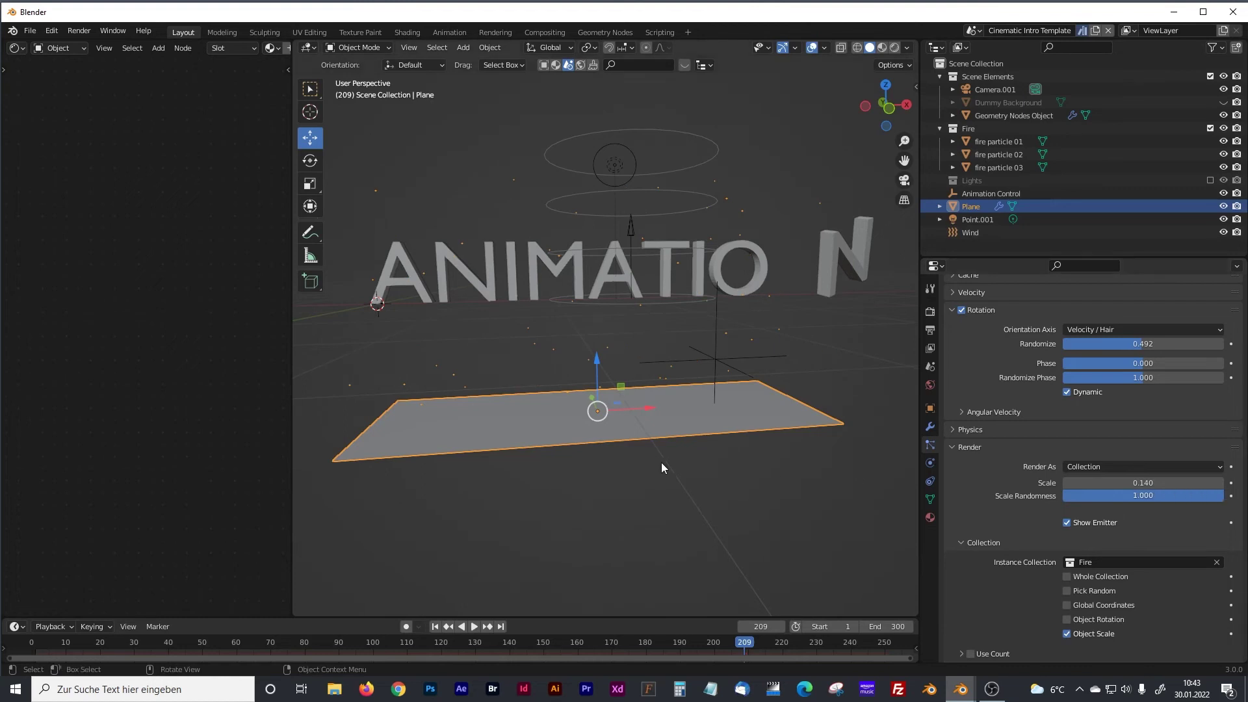
Look through the camera and reposition it until the whole ANIMATION text is framed.
key(KP_0)
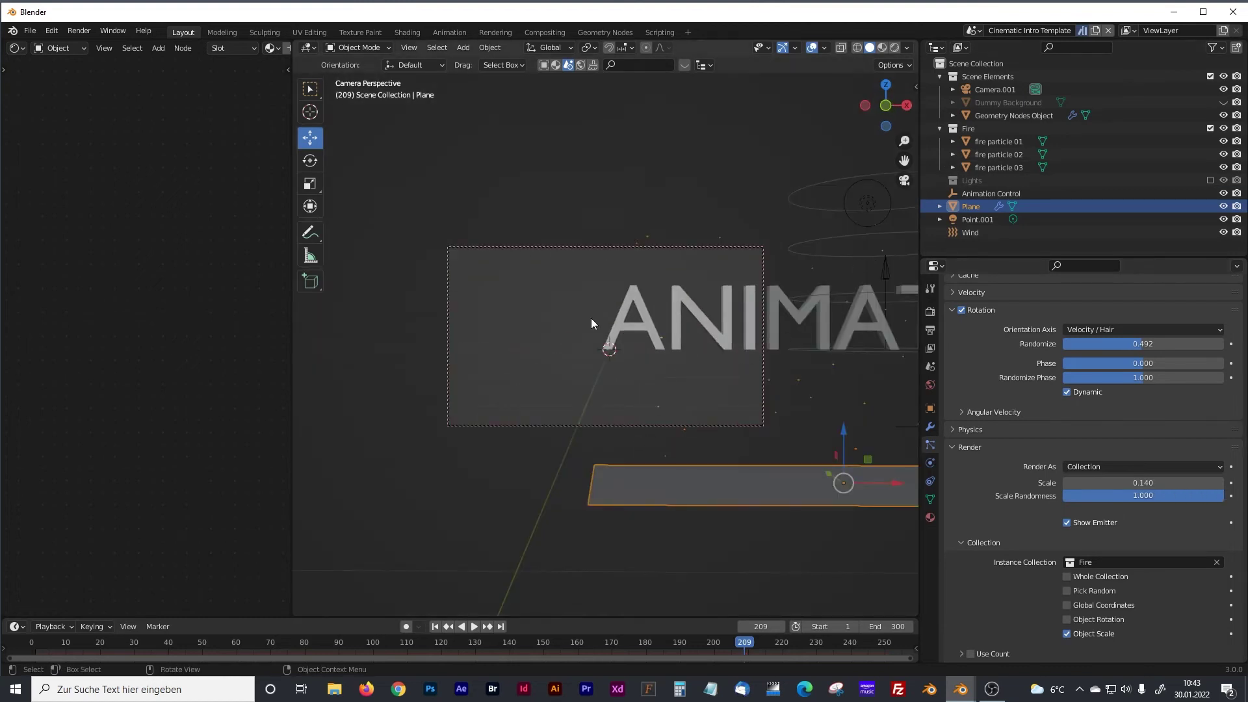
scroll(591, 318, up, 1)
shift+middle_drag(664, 341, 450, 261)
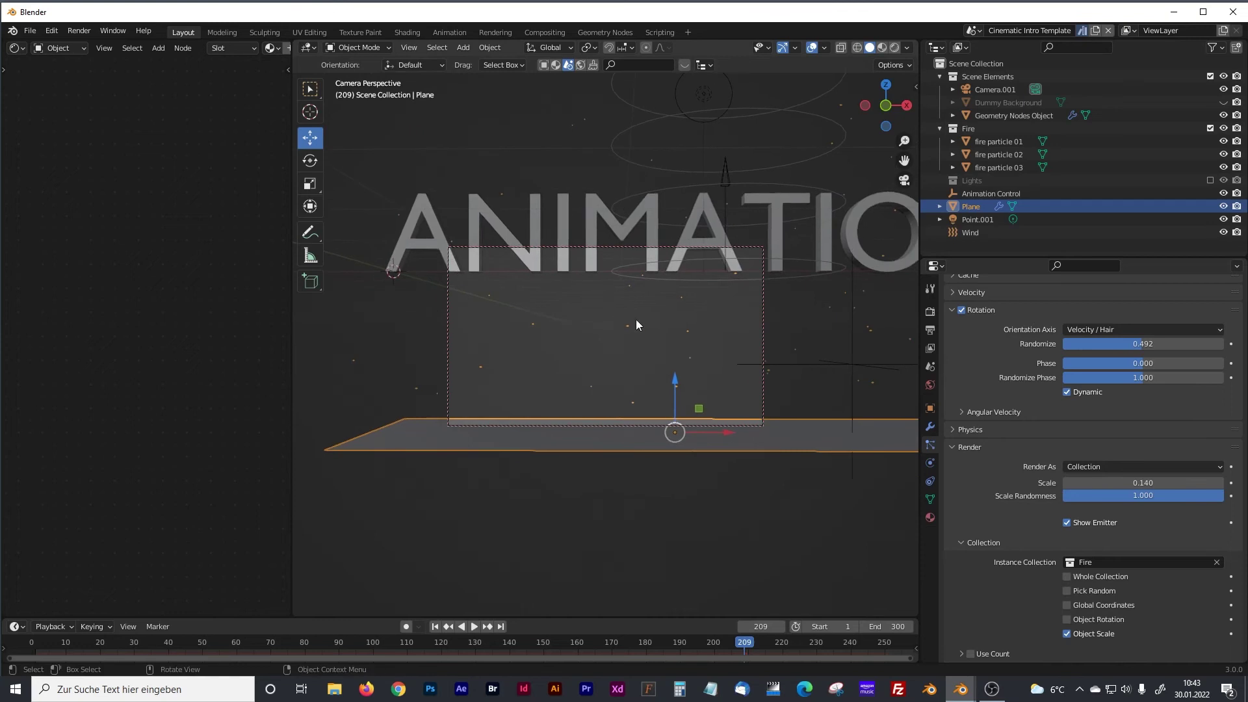
scroll(635, 319, down, 2)
shift+middle_drag(636, 320, 644, 344)
scroll(639, 339, down, 2)
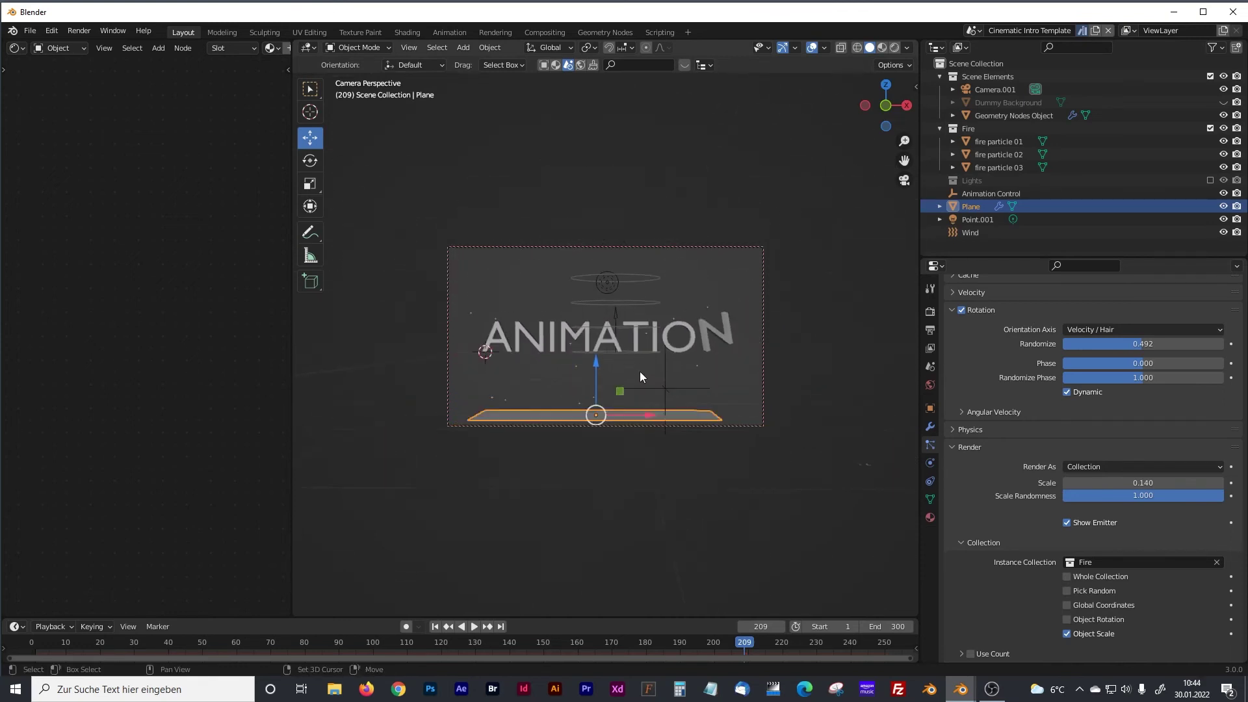
Turn off Camera to View to enlarge the camera frame in the viewport, and turn the lock back on.
click(916, 88)
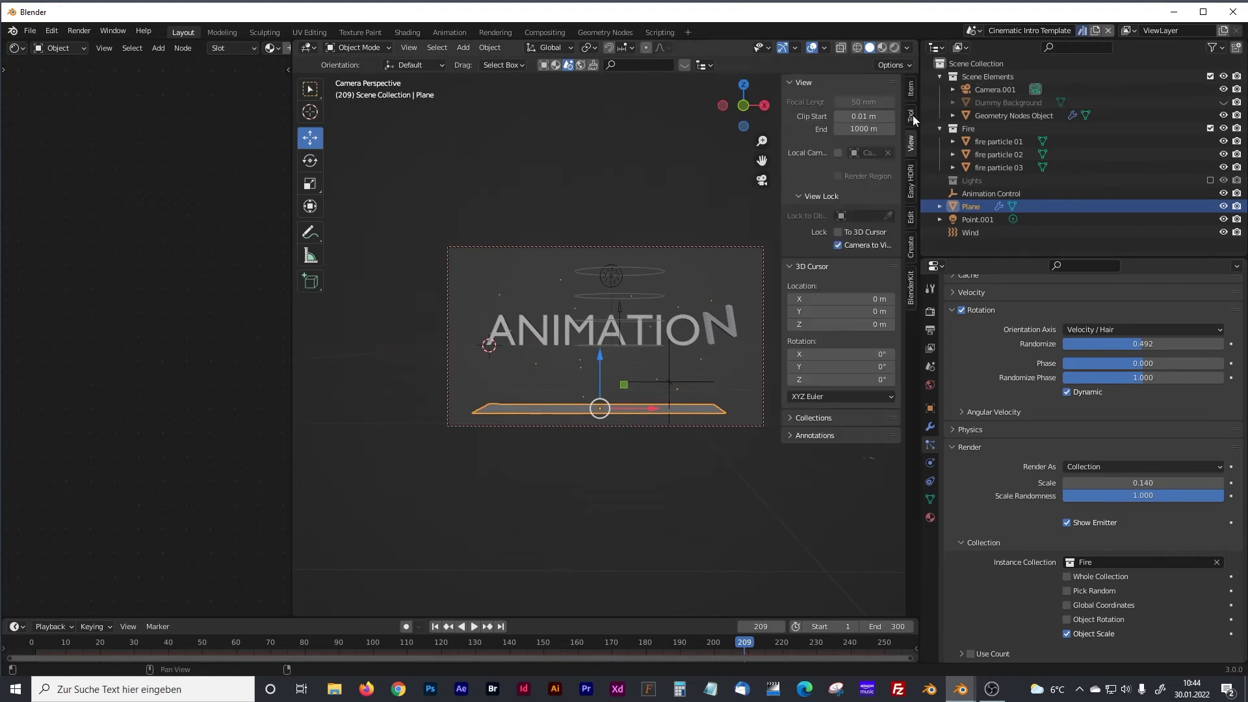
click(838, 245)
scroll(607, 282, up, 3)
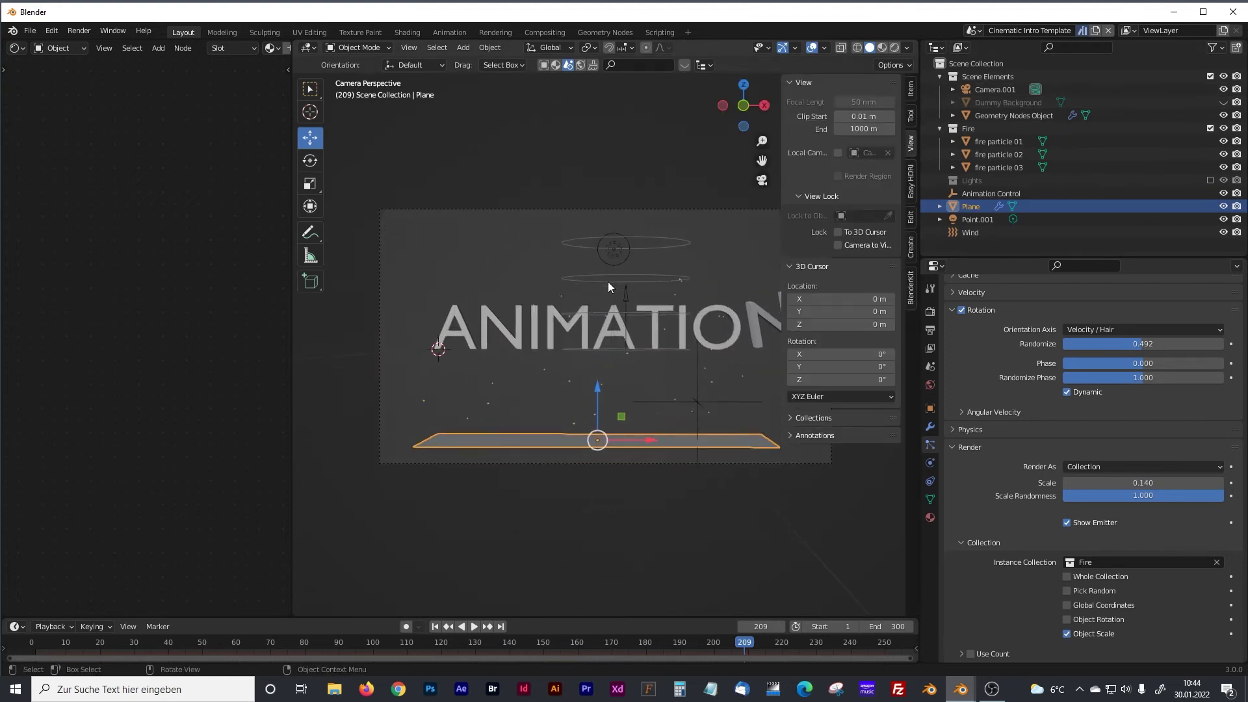
click(838, 245)
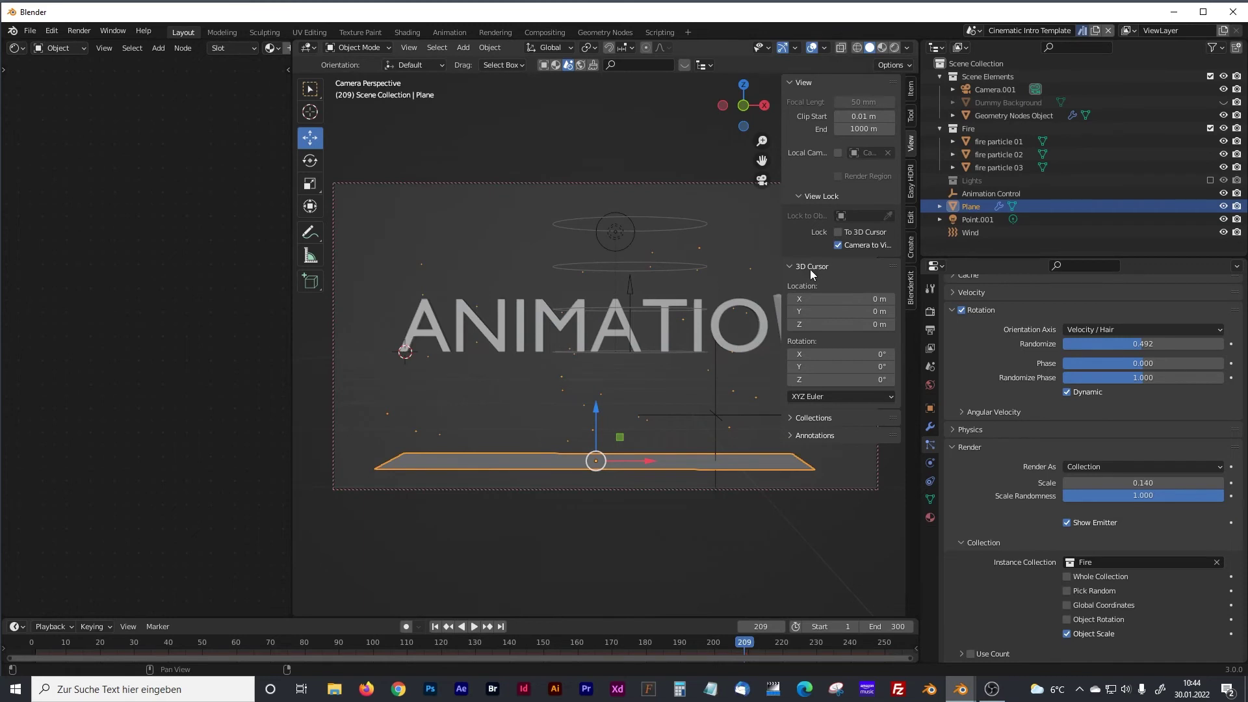
key(n)
Move the emitter plane down just below the camera frame and slightly along X to centre it under the letters.
click(638, 504)
click(663, 465)
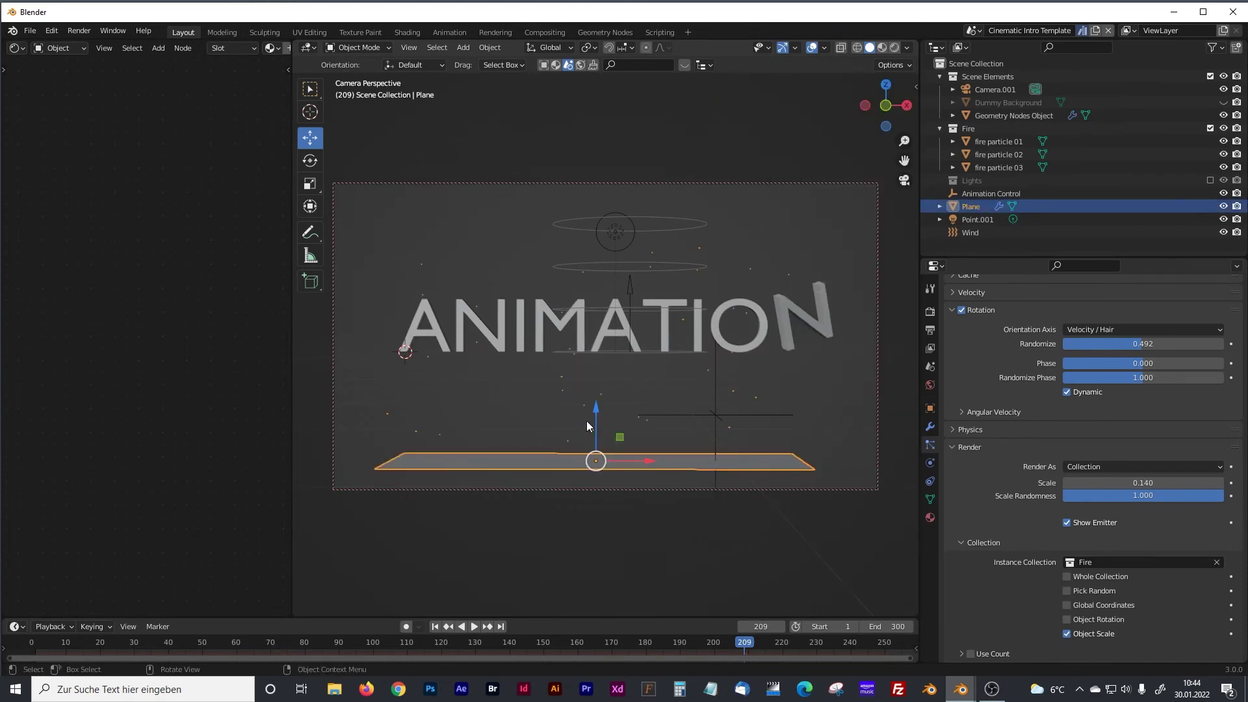
drag(594, 411, 605, 459)
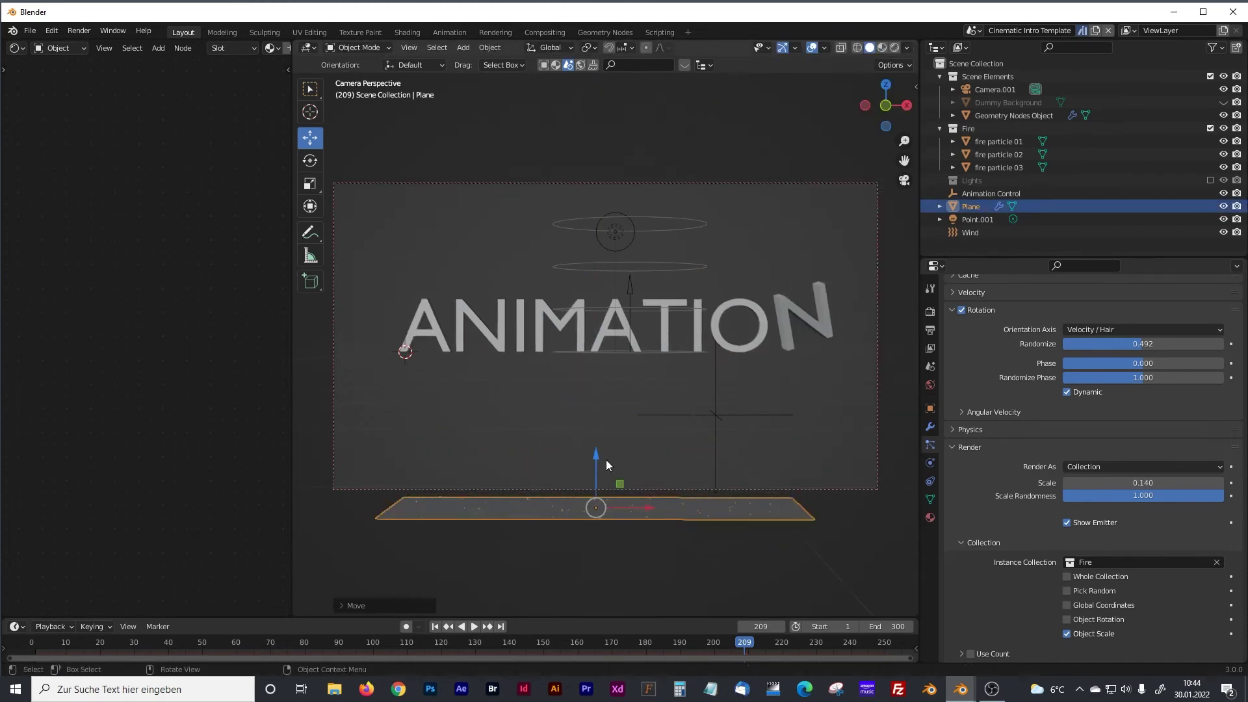
drag(633, 504, 648, 505)
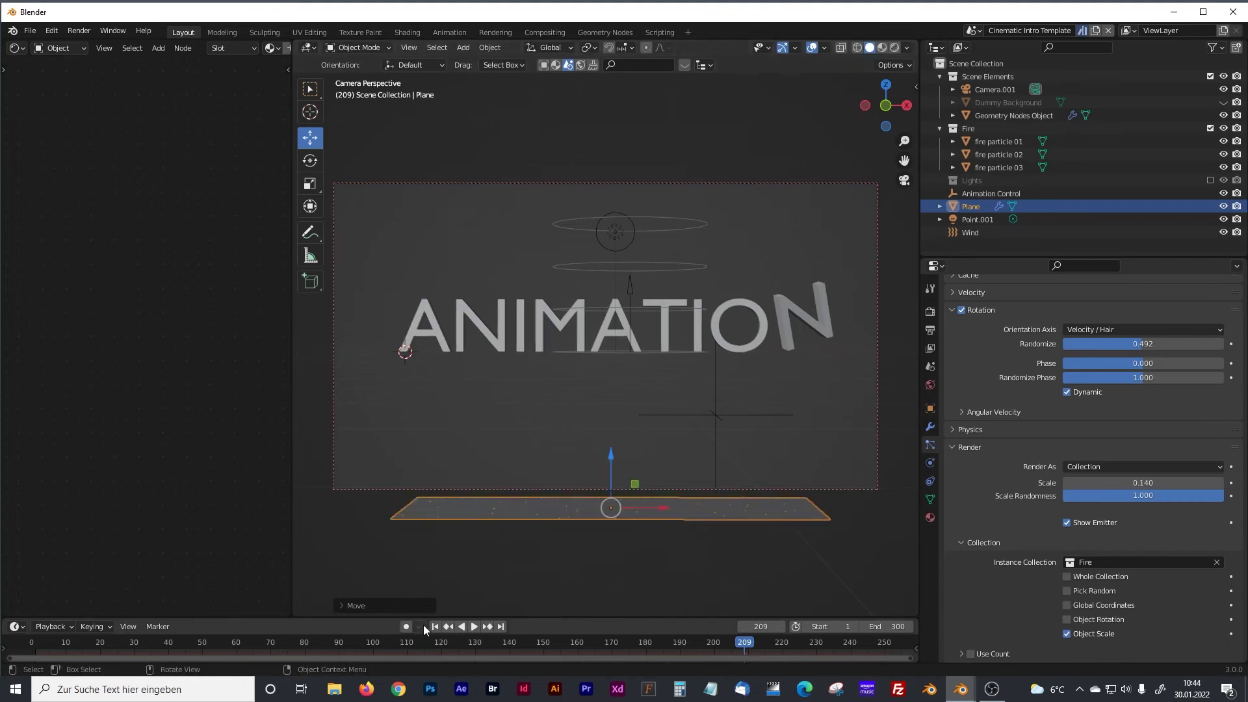
Play the animation twice from the first frame to check the particles through the camera, stopping playback each time.
click(435, 625)
click(476, 626)
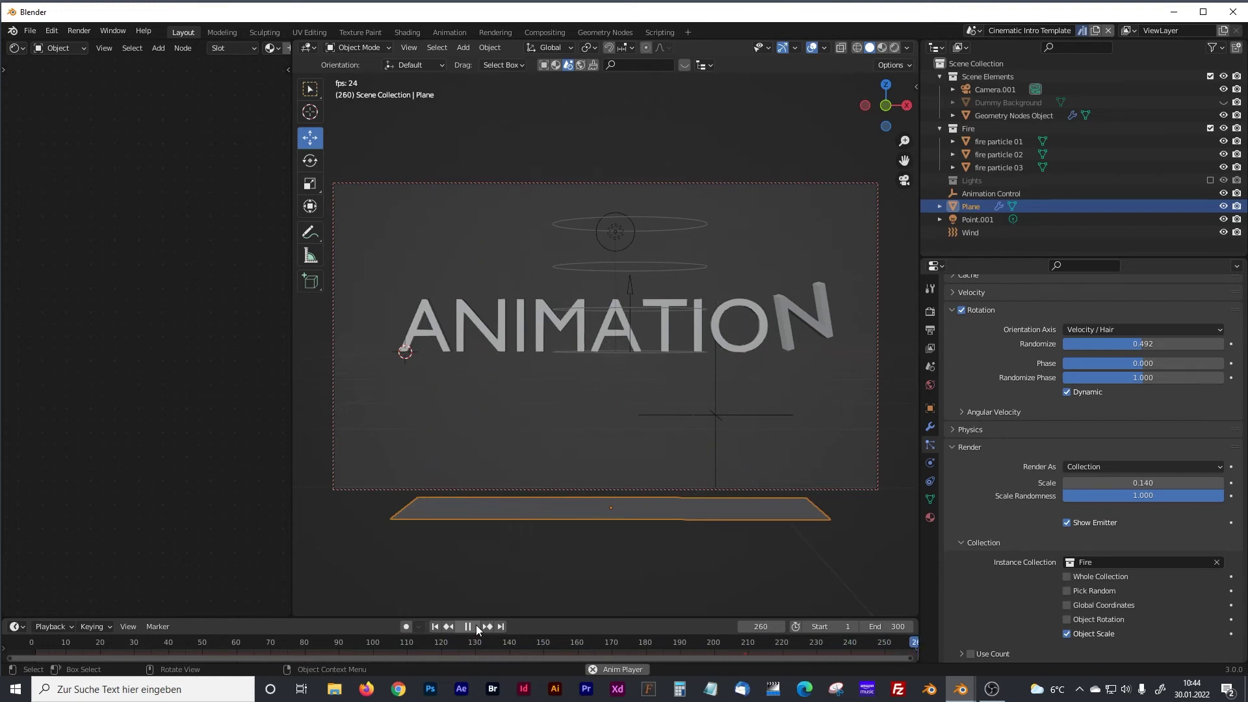
click(468, 625)
click(435, 626)
click(474, 625)
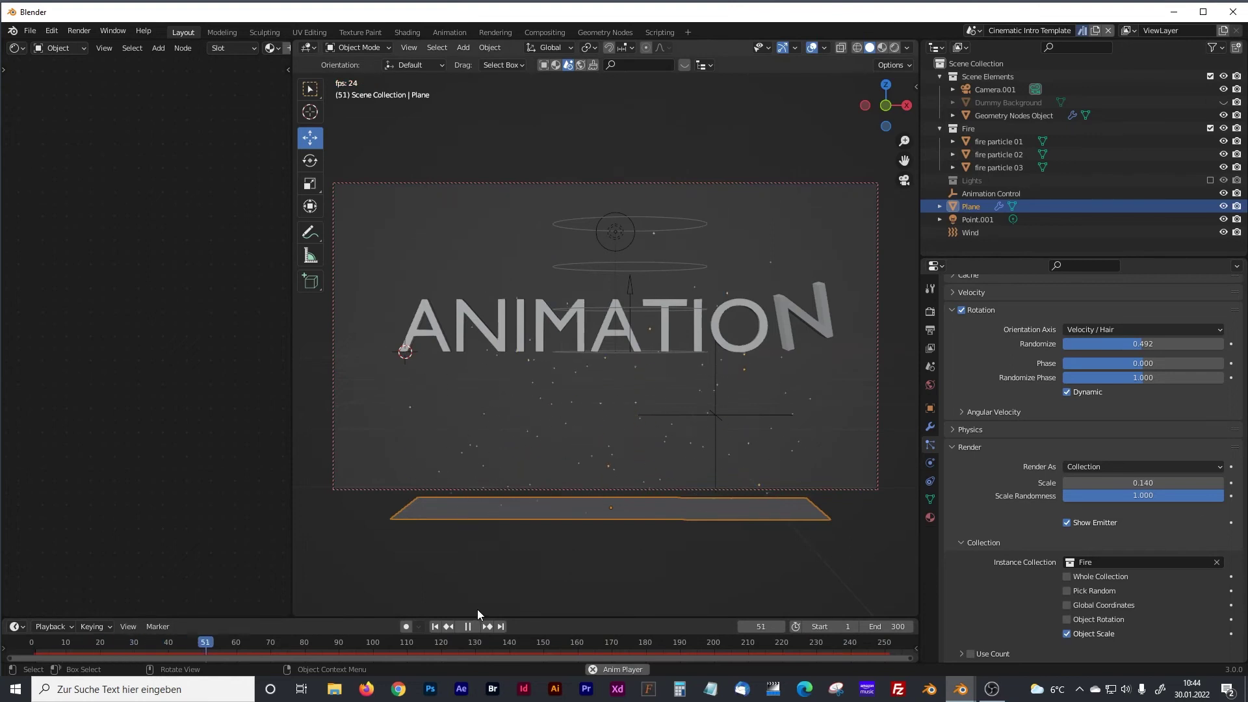
click(468, 626)
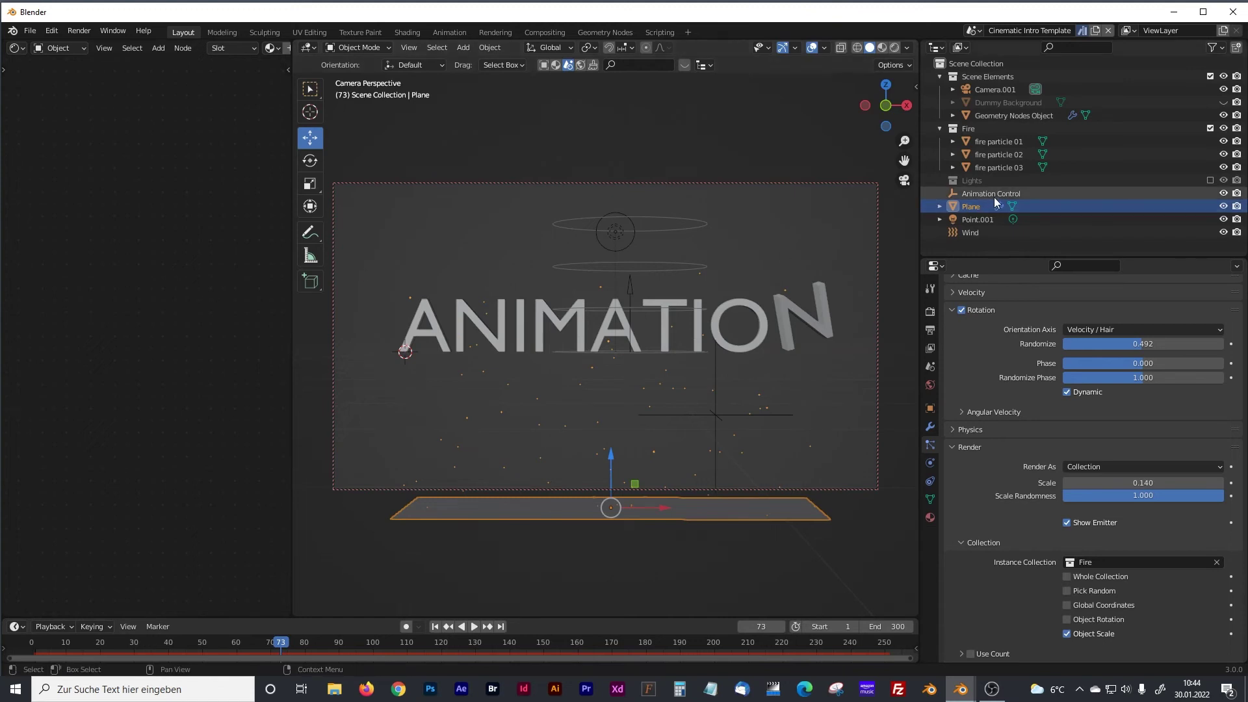
Add a Turbulence force field to the scene.
click(463, 226)
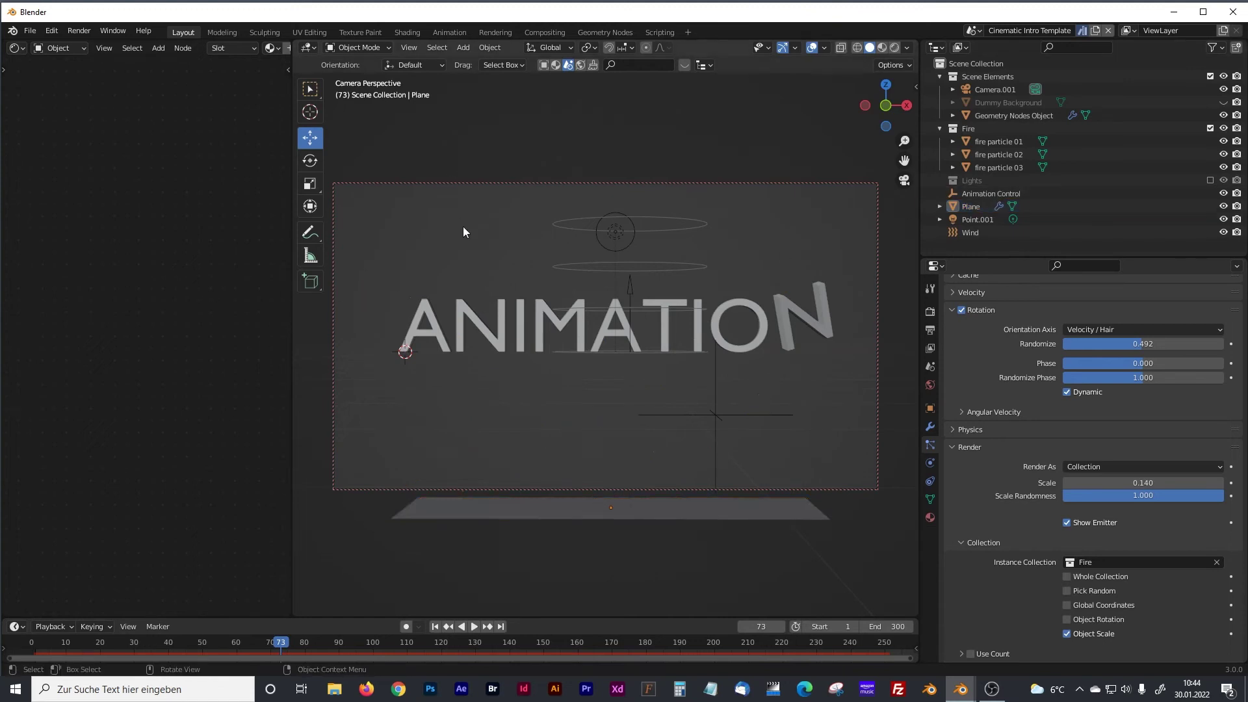
key(shift+a)
mouse_move(508, 293)
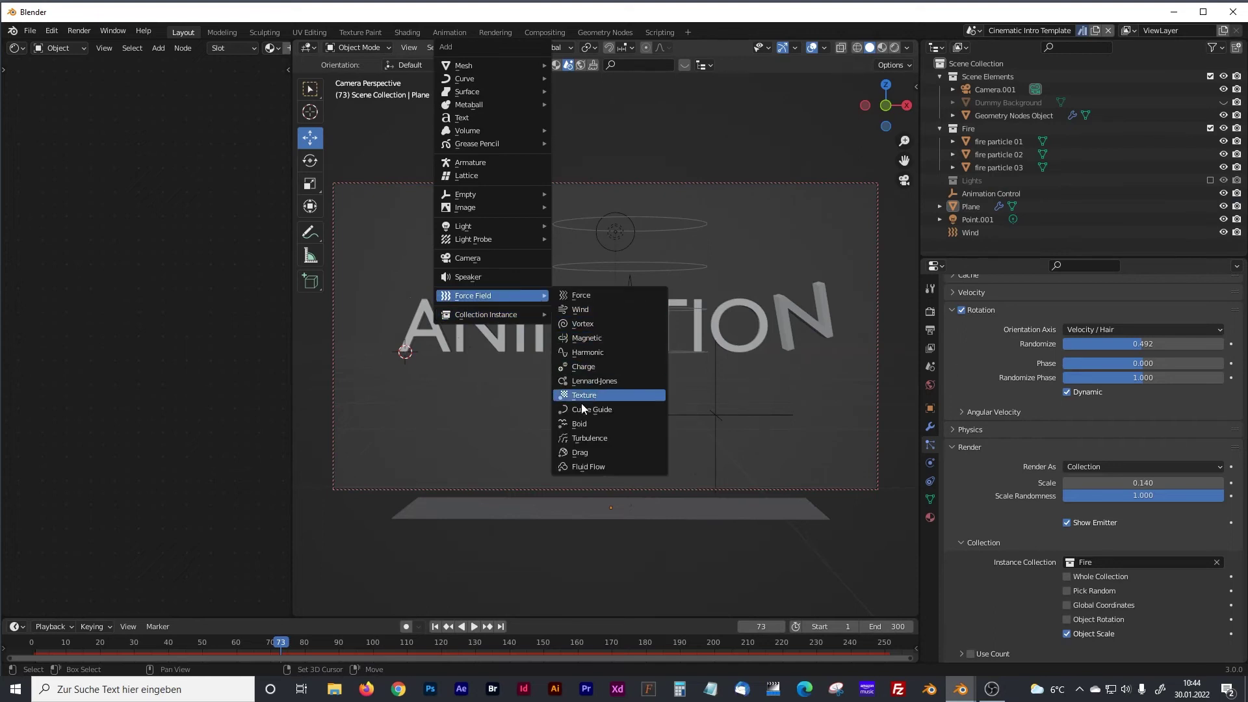
click(581, 437)
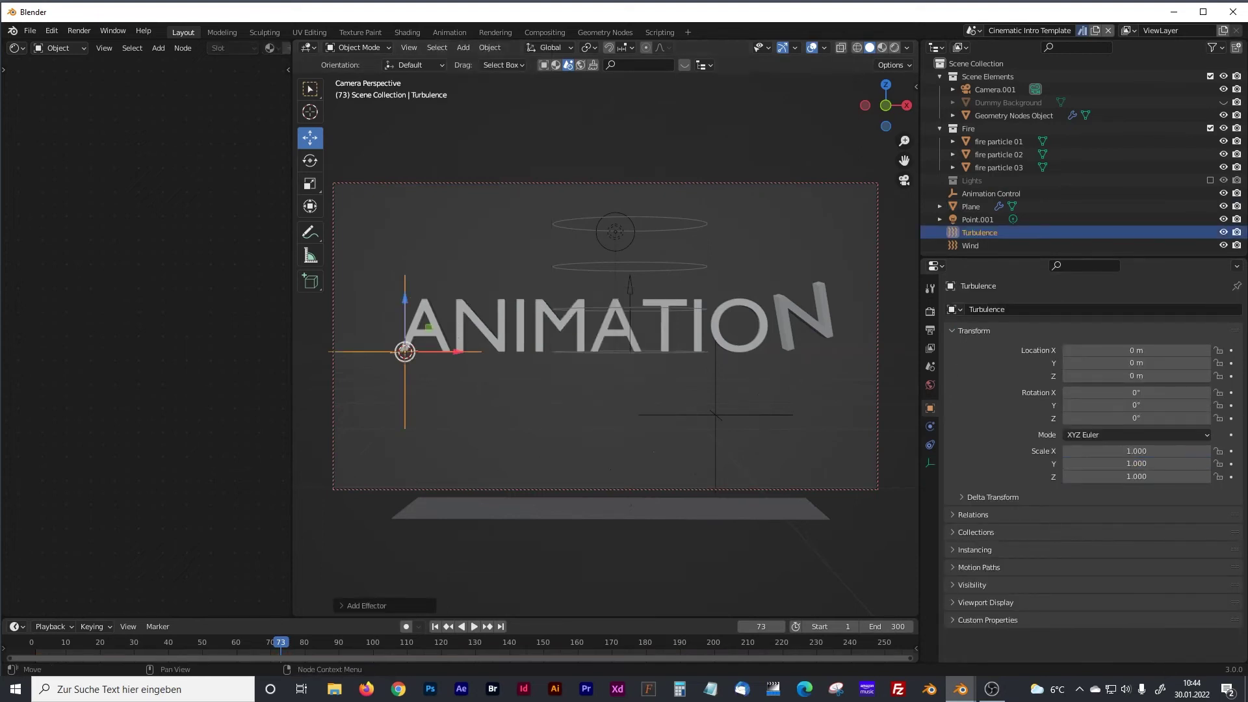
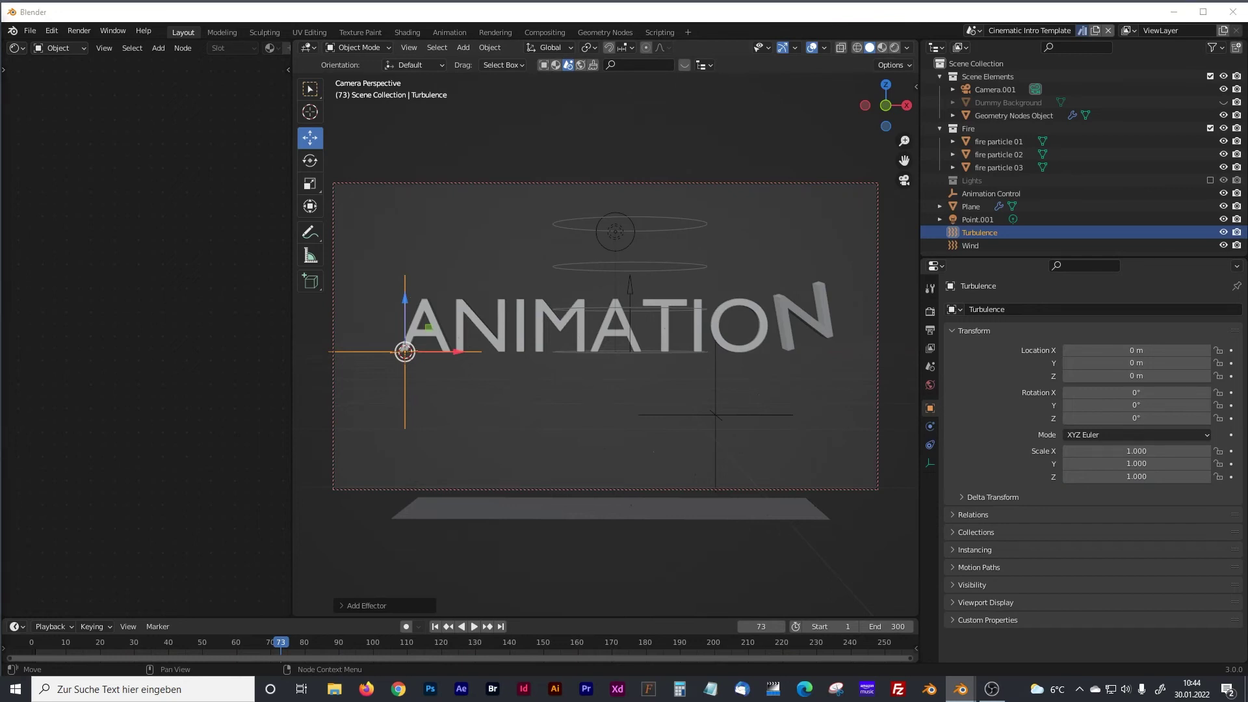
Set the Turbulence field's strength to 3, flow to 1 and noise amount to 1.
click(930, 446)
click(930, 426)
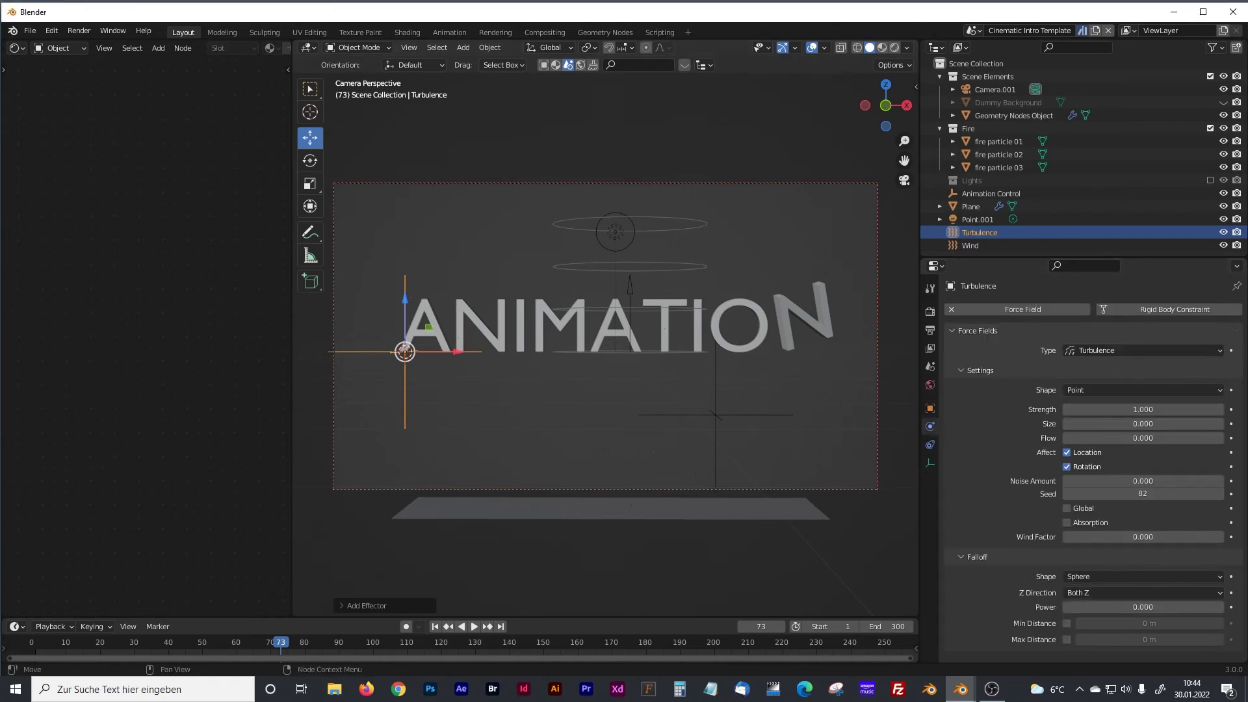
click(1152, 409)
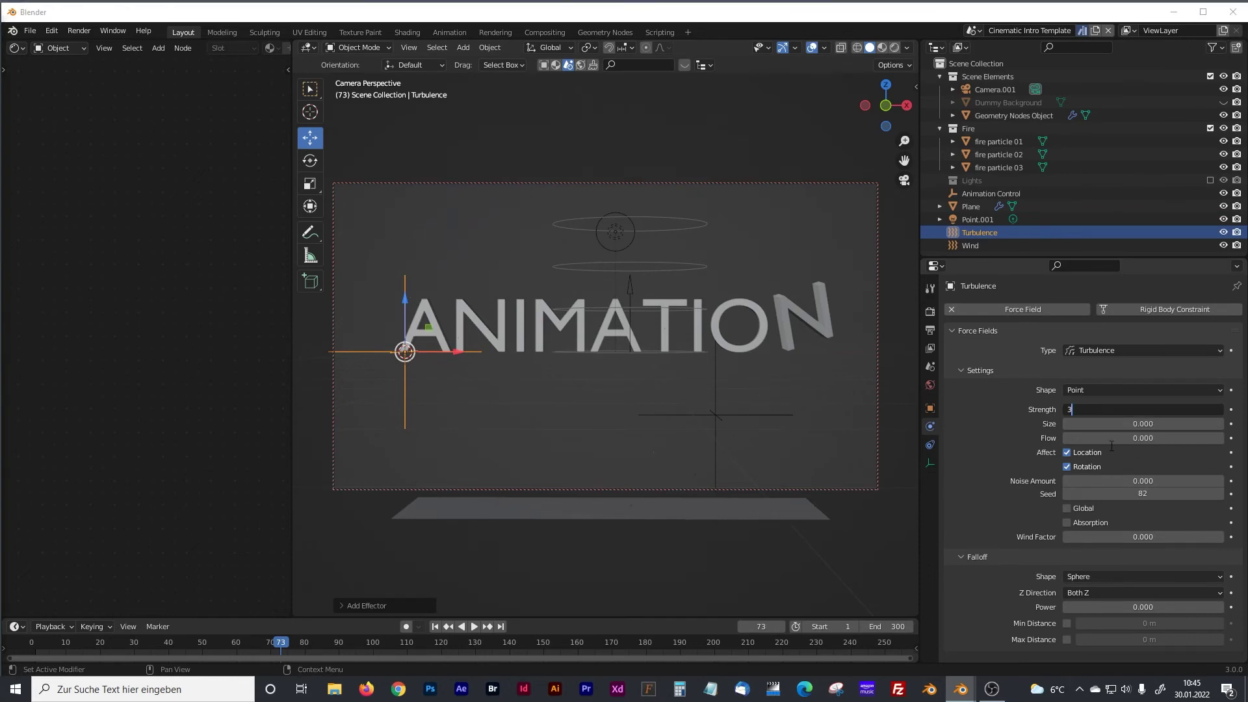
click(1144, 439)
text(1)
key(Return)
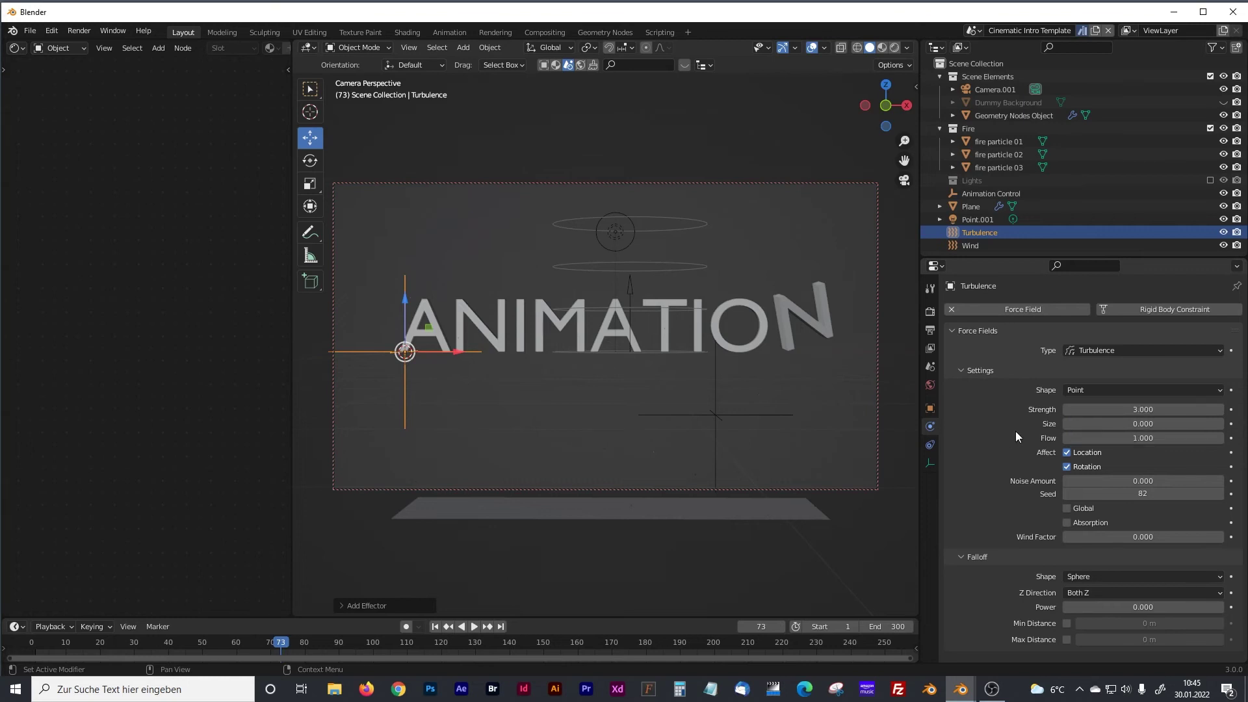
click(1143, 481)
text(1)
key(Return)
Play the animation from the first frame to check how the turbulence affects the particles, then stop playback.
click(435, 627)
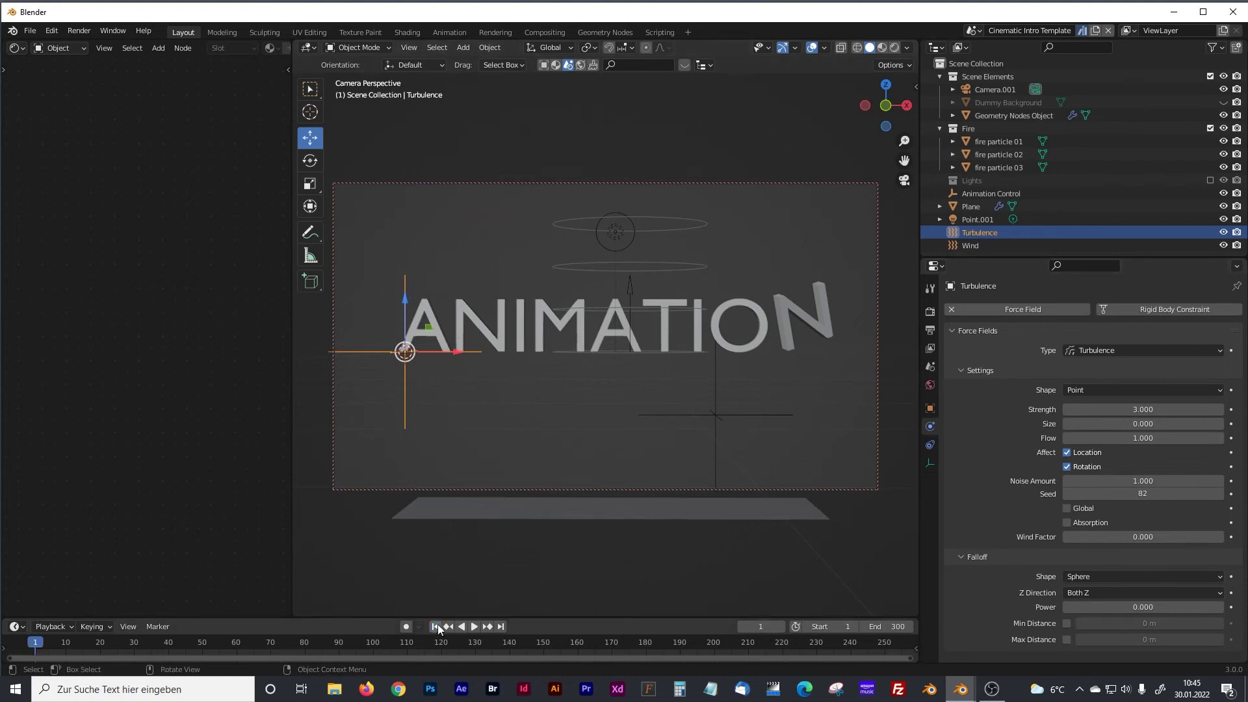
click(472, 626)
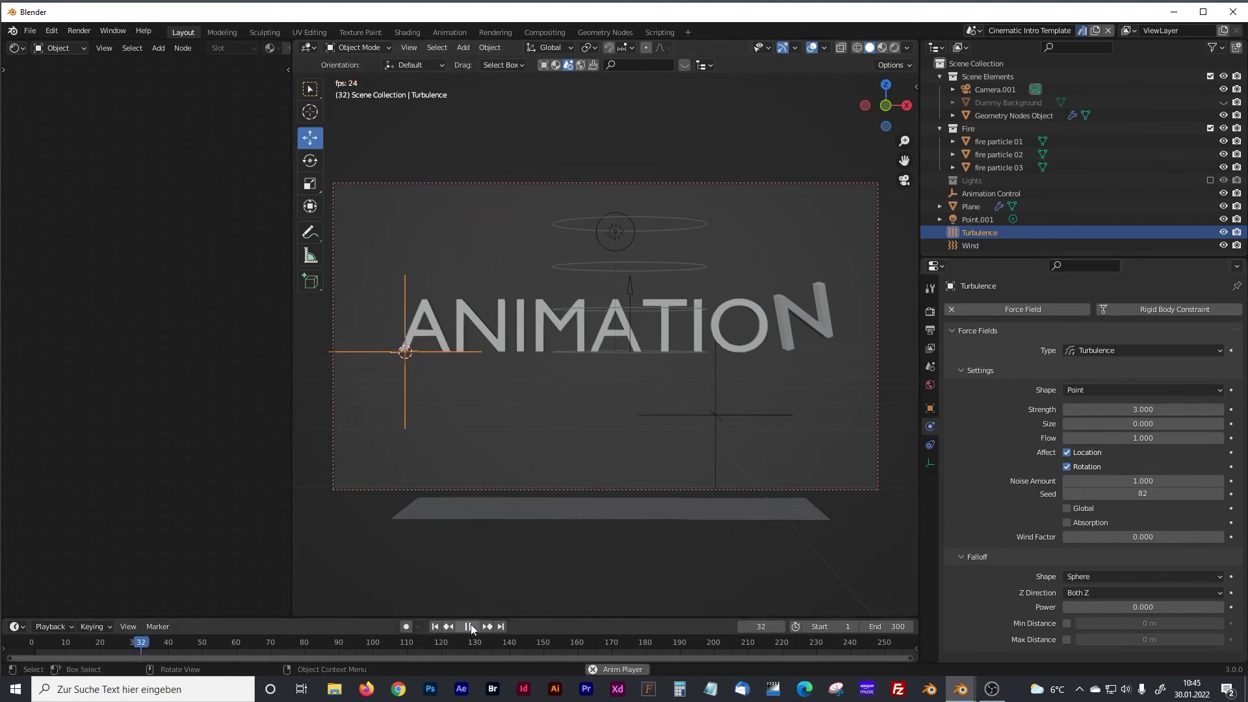
click(470, 627)
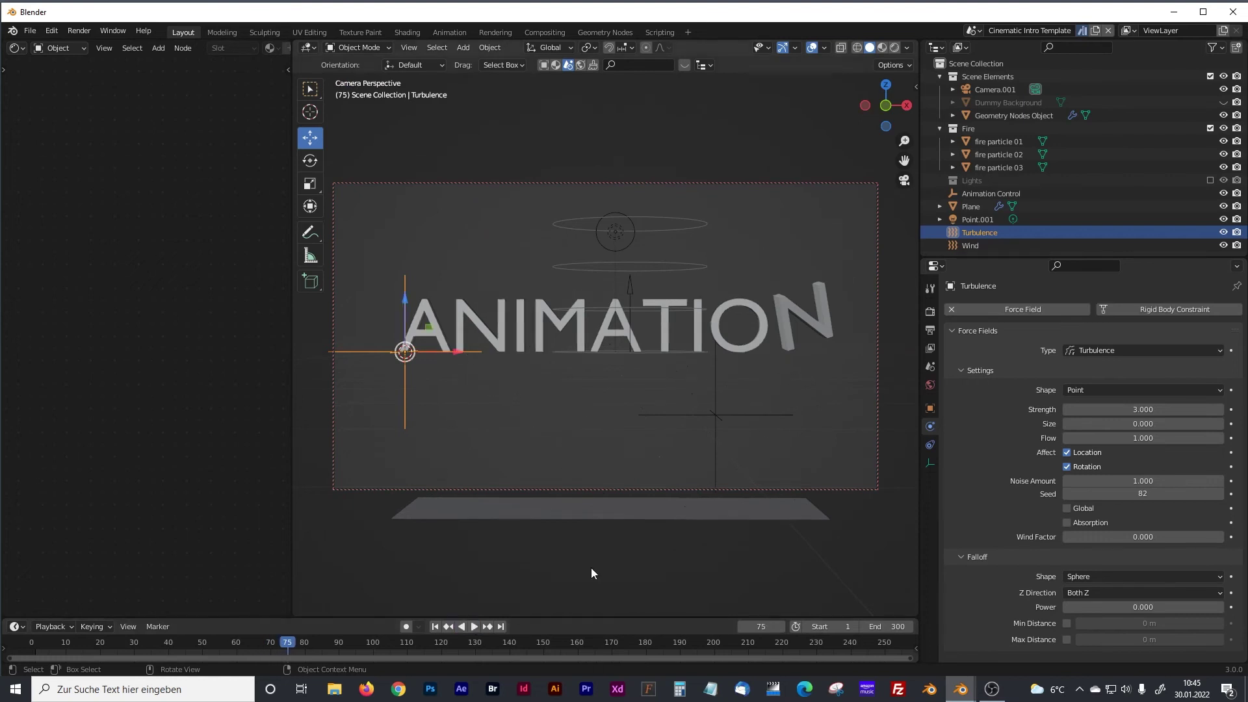
Switch the viewport to rendered shading and replay the animation from the start to check the glowing particles, then stop.
click(894, 48)
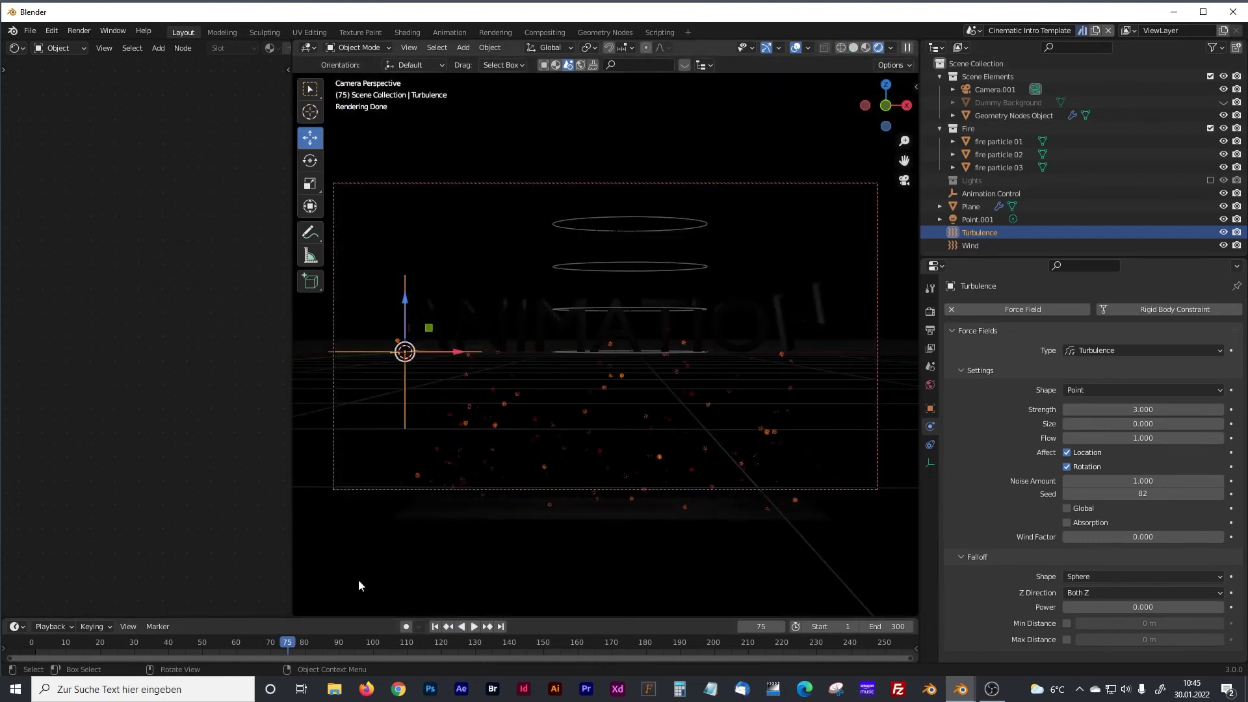
click(435, 627)
click(470, 626)
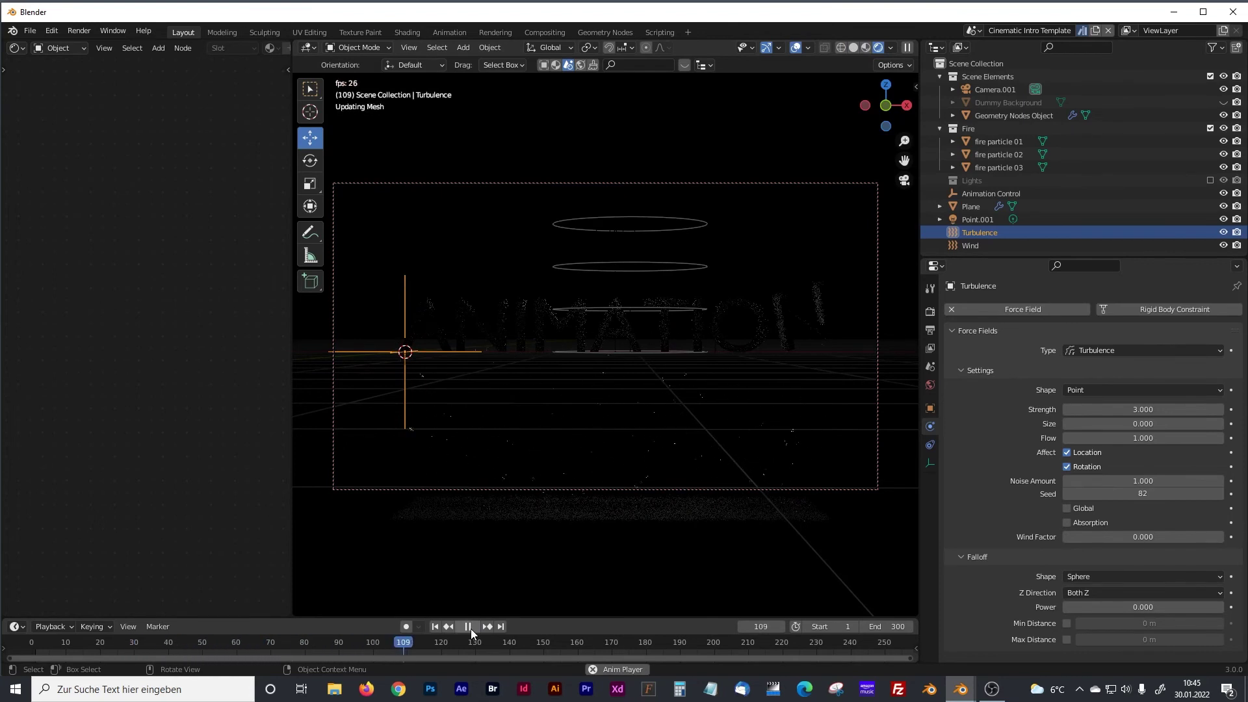
click(468, 626)
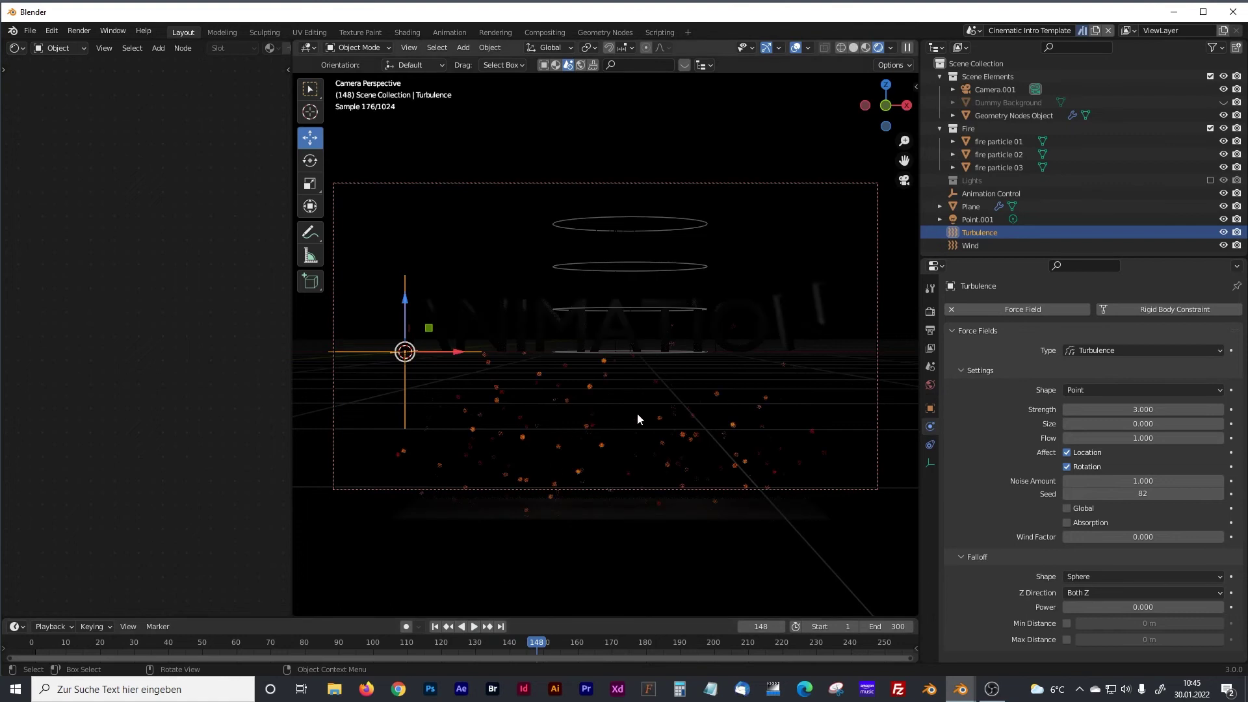
Show fire particle 01's material in an enlarged node editor and place Material Output beside the Principled BSDF node.
drag(1028, 257, 1040, 362)
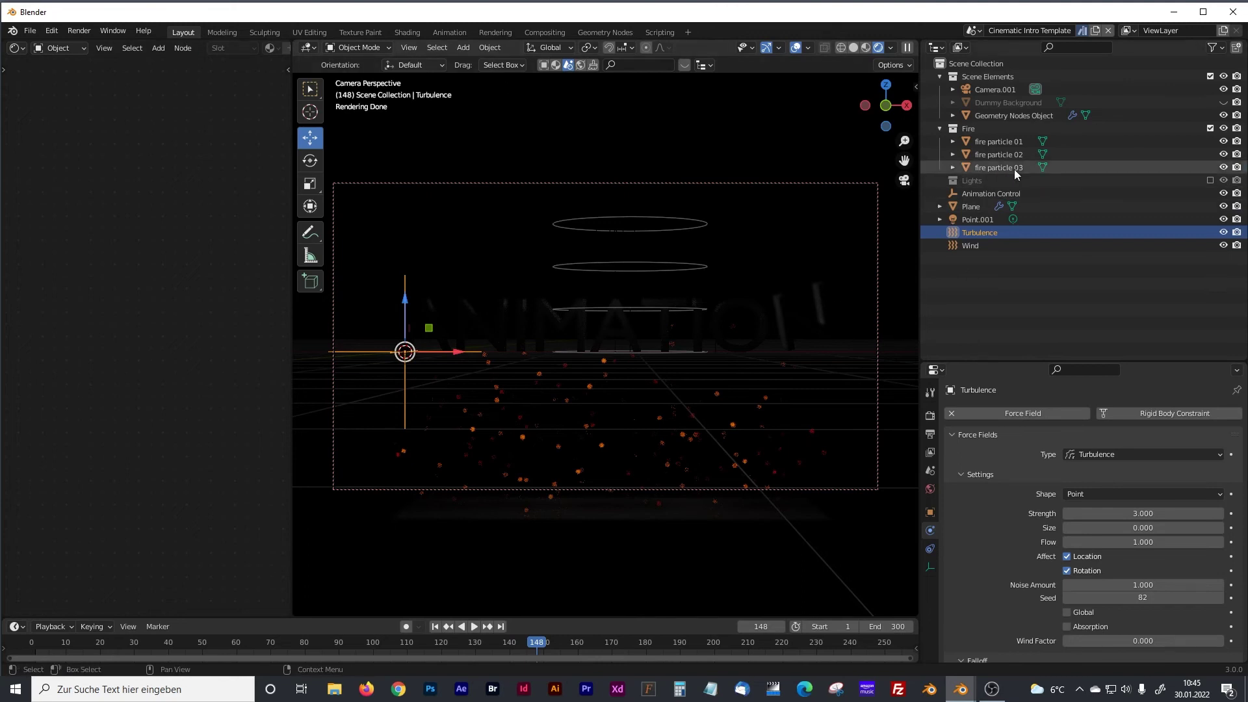
click(993, 142)
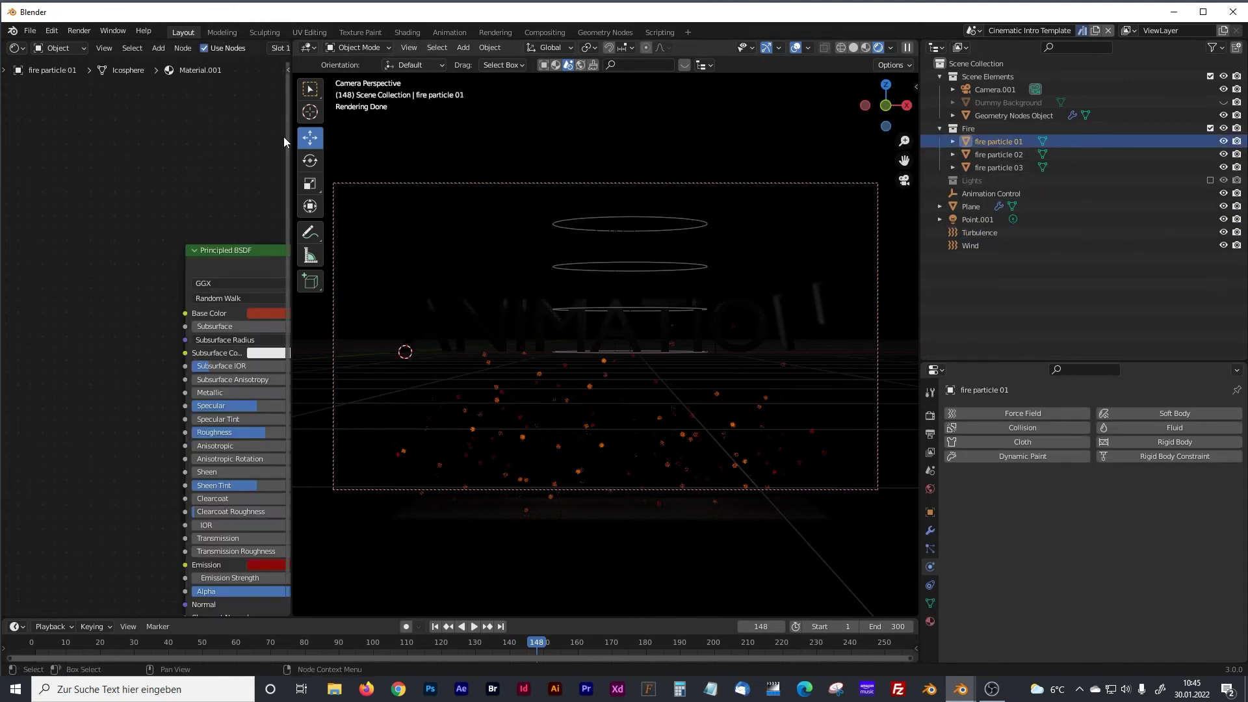
drag(291, 134, 643, 135)
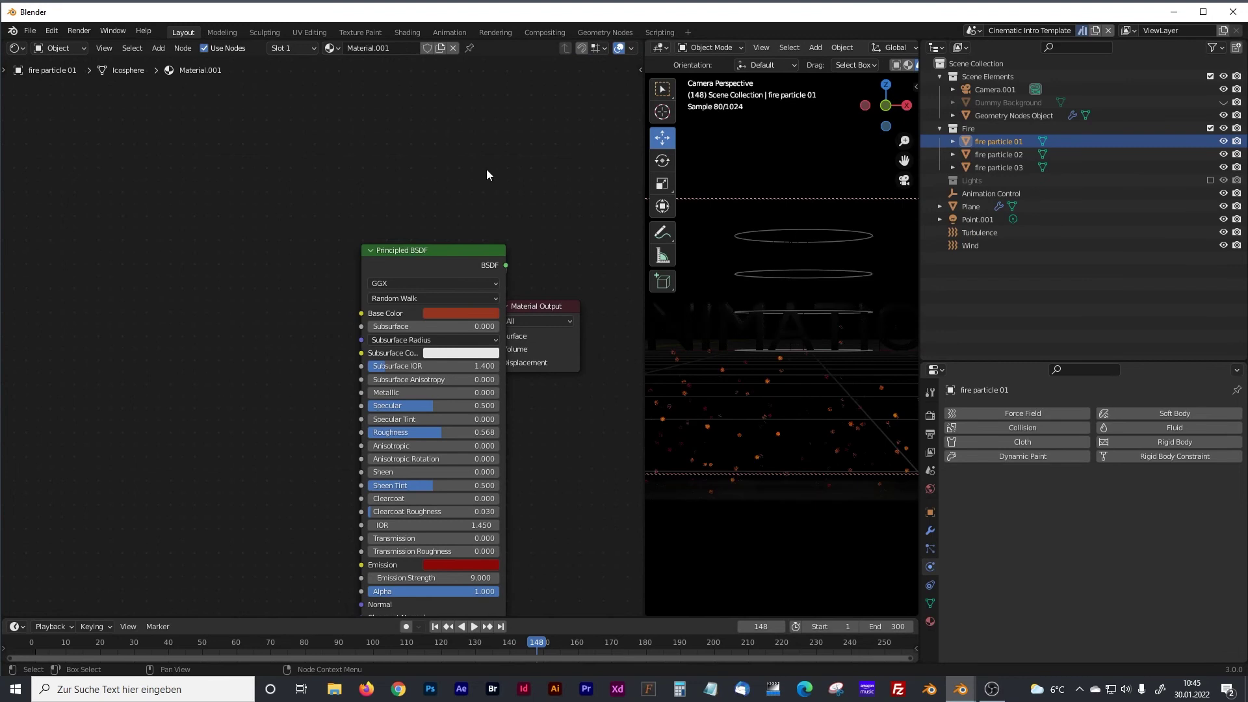
middle_drag(548, 265, 495, 189)
drag(455, 229, 514, 177)
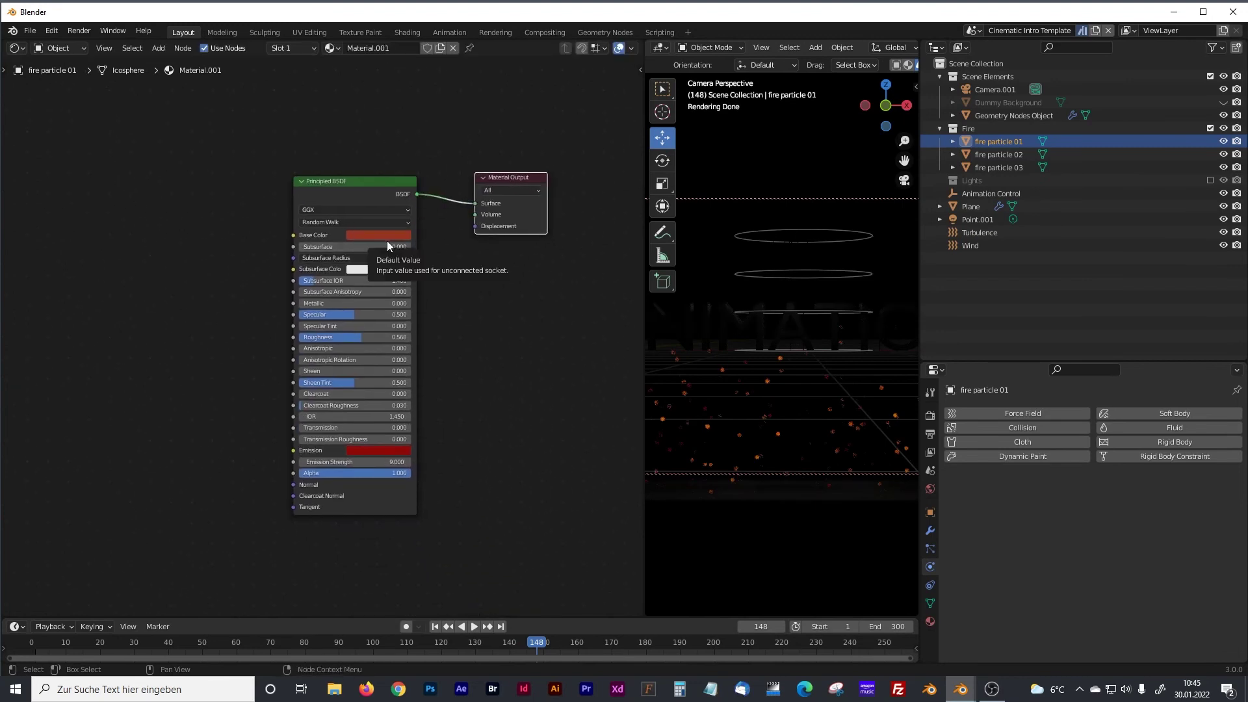
Compare the base colour, emission colour and emission strength in the materials of fire particles 01, 02 and 03.
click(970, 157)
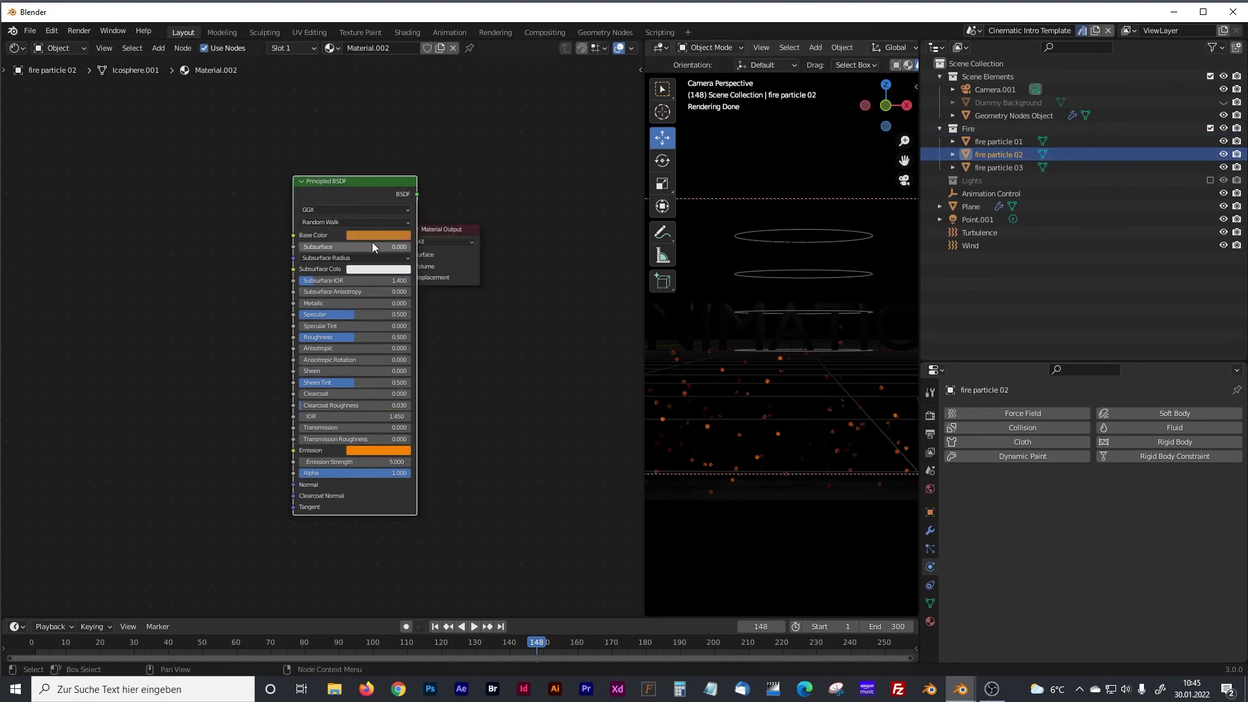
click(999, 169)
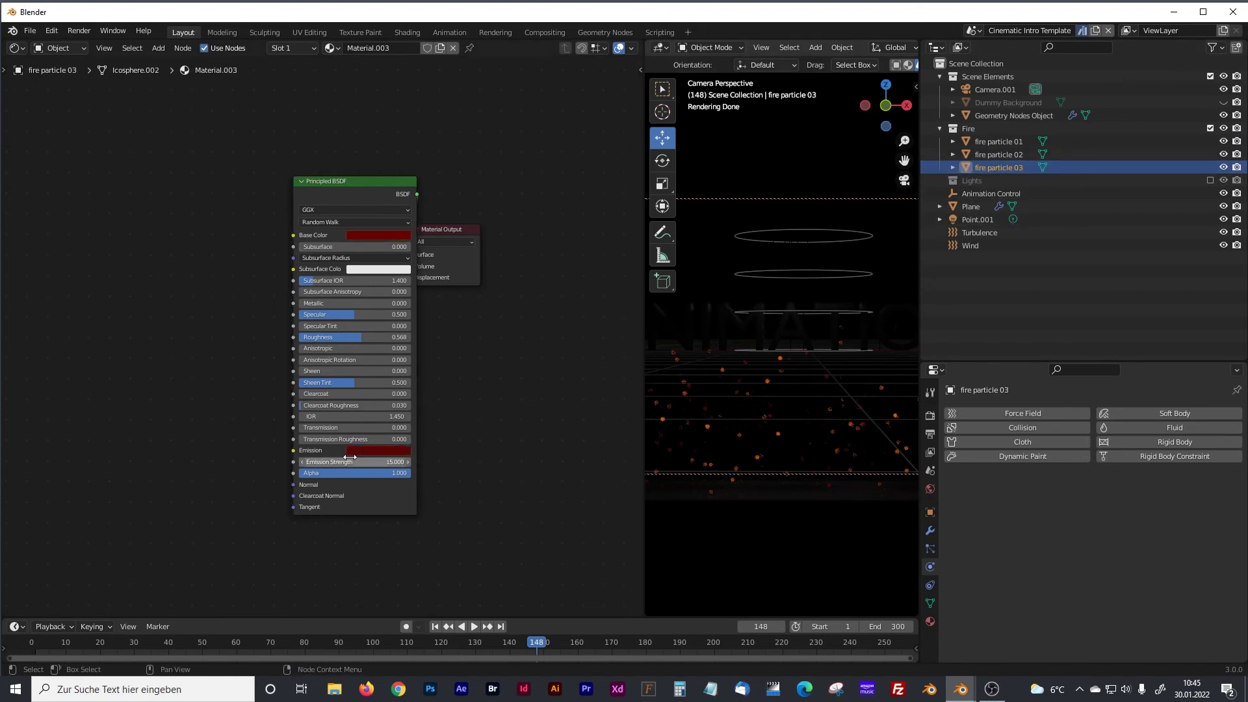
click(1001, 152)
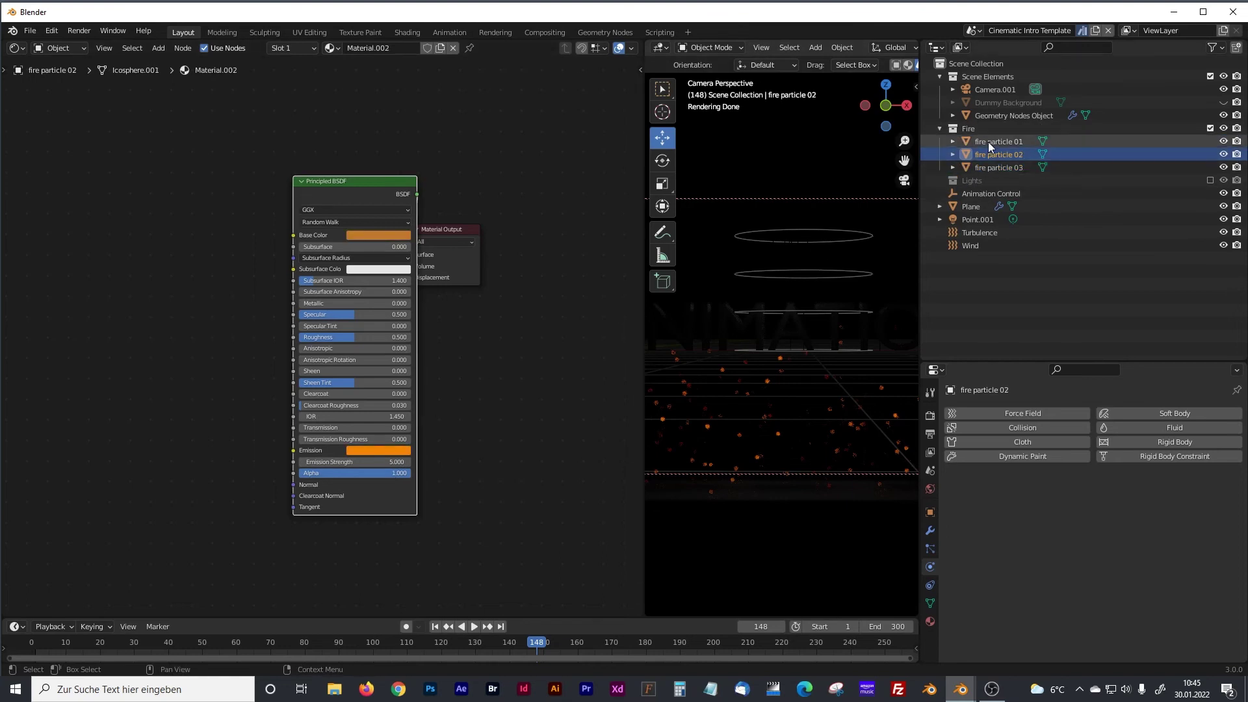
click(988, 142)
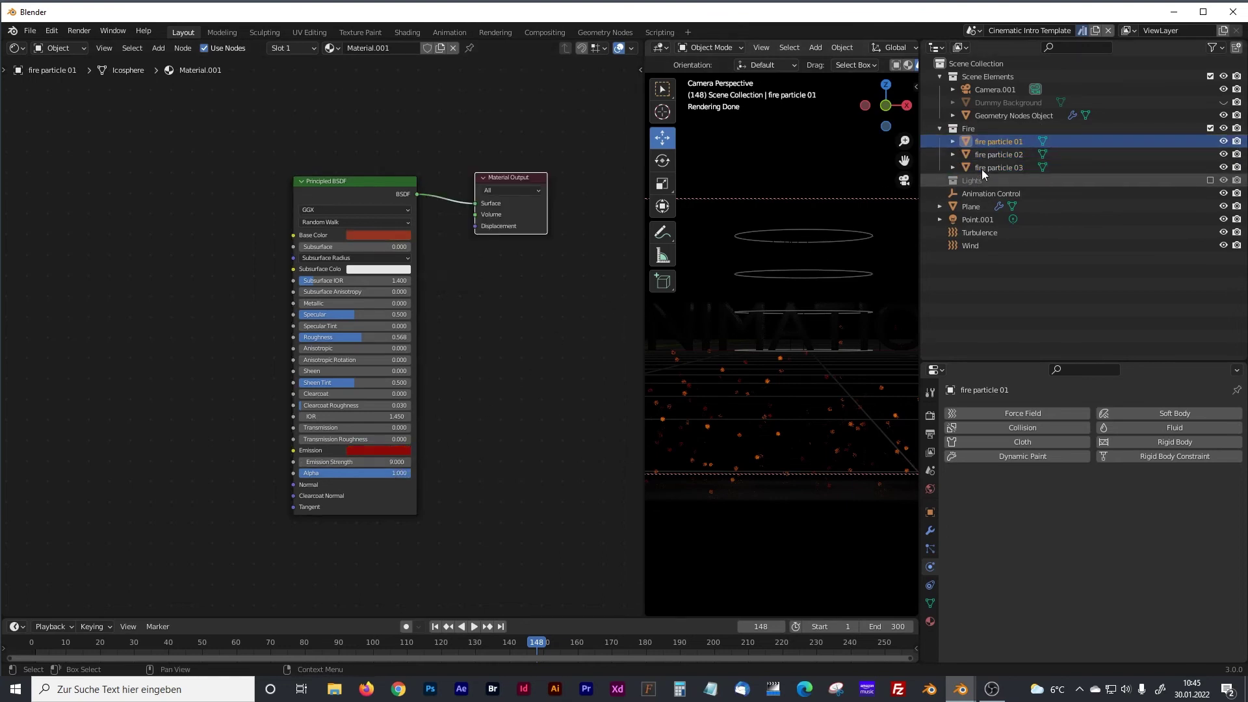
click(998, 154)
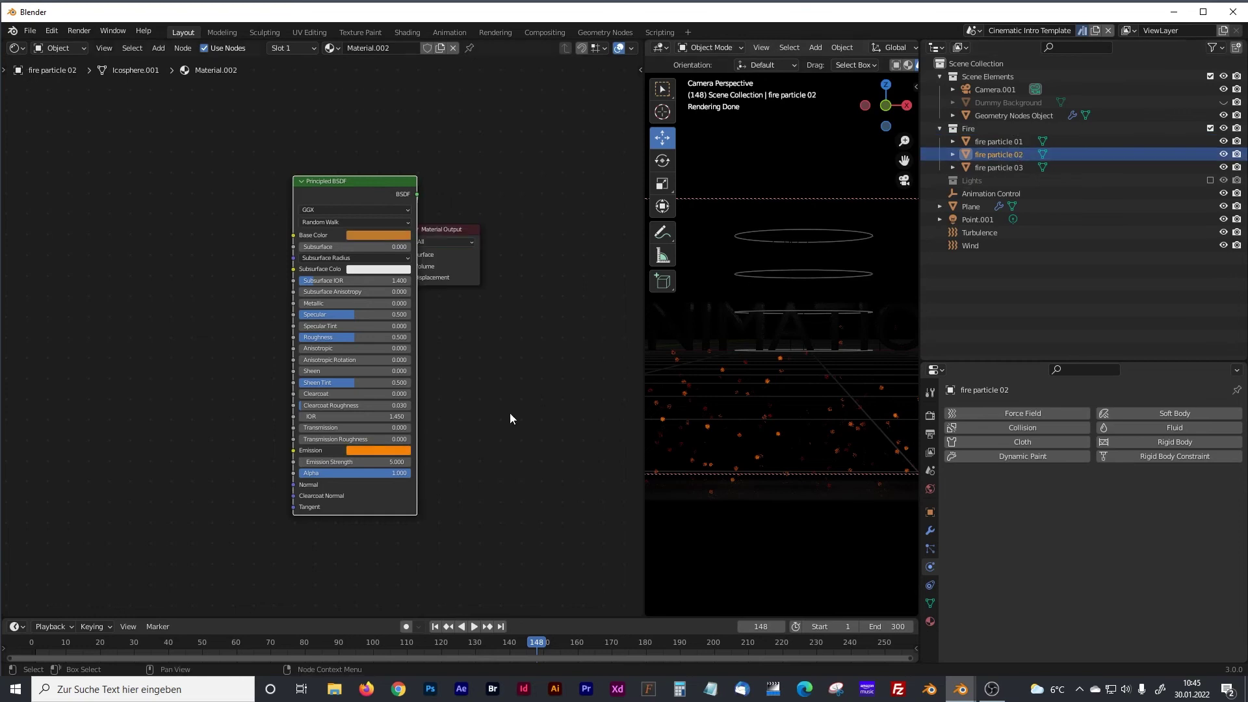
click(1003, 170)
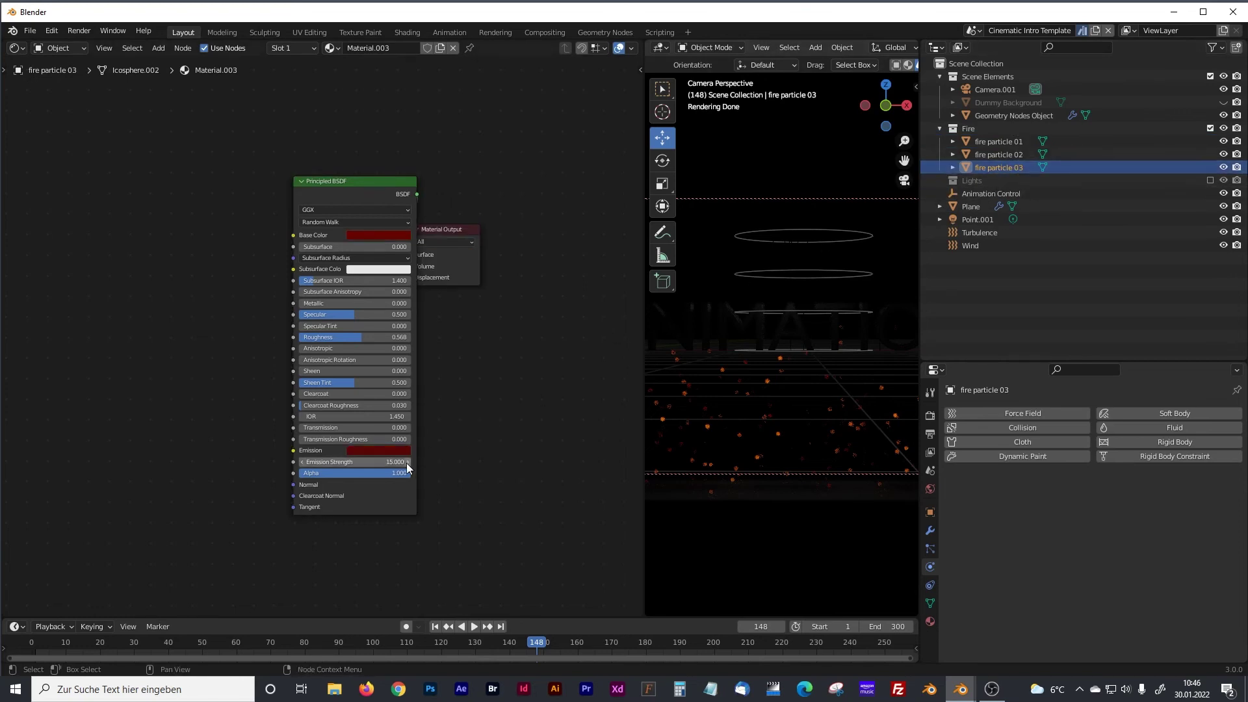
Enlarge the 3D viewport over the node editor and show Camera.001's Depth of Field settings.
drag(646, 256, 236, 268)
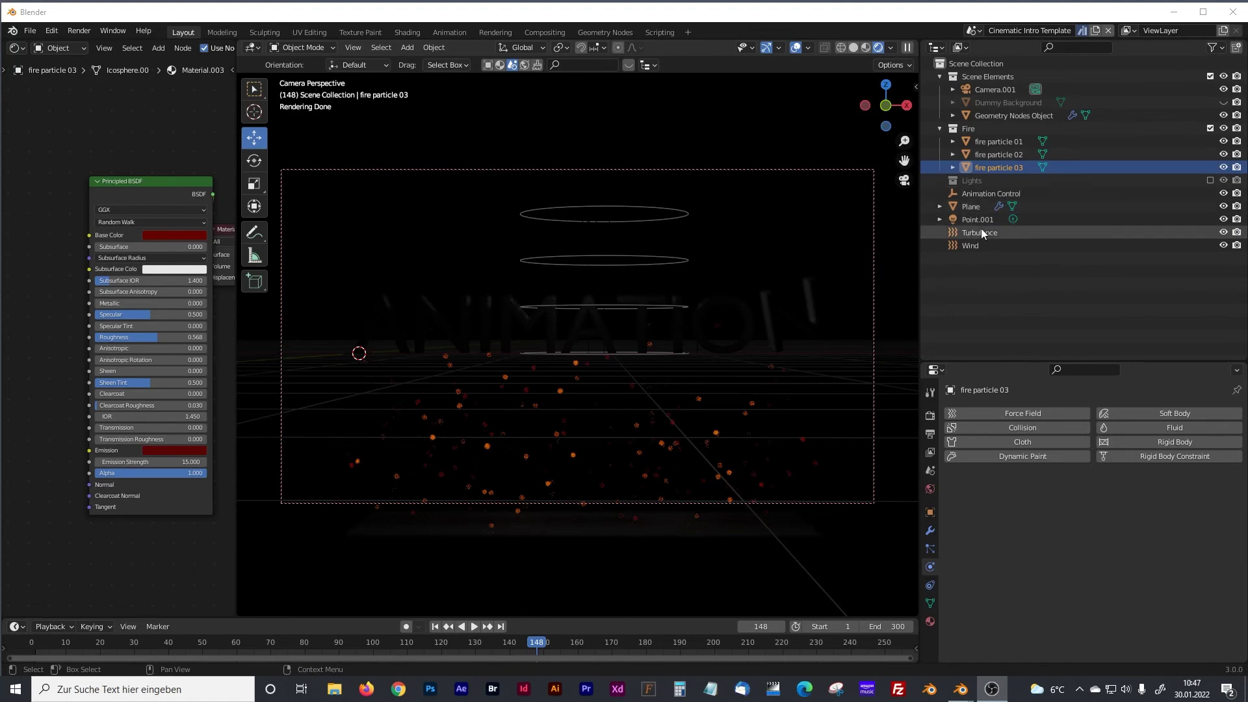
click(995, 92)
click(930, 567)
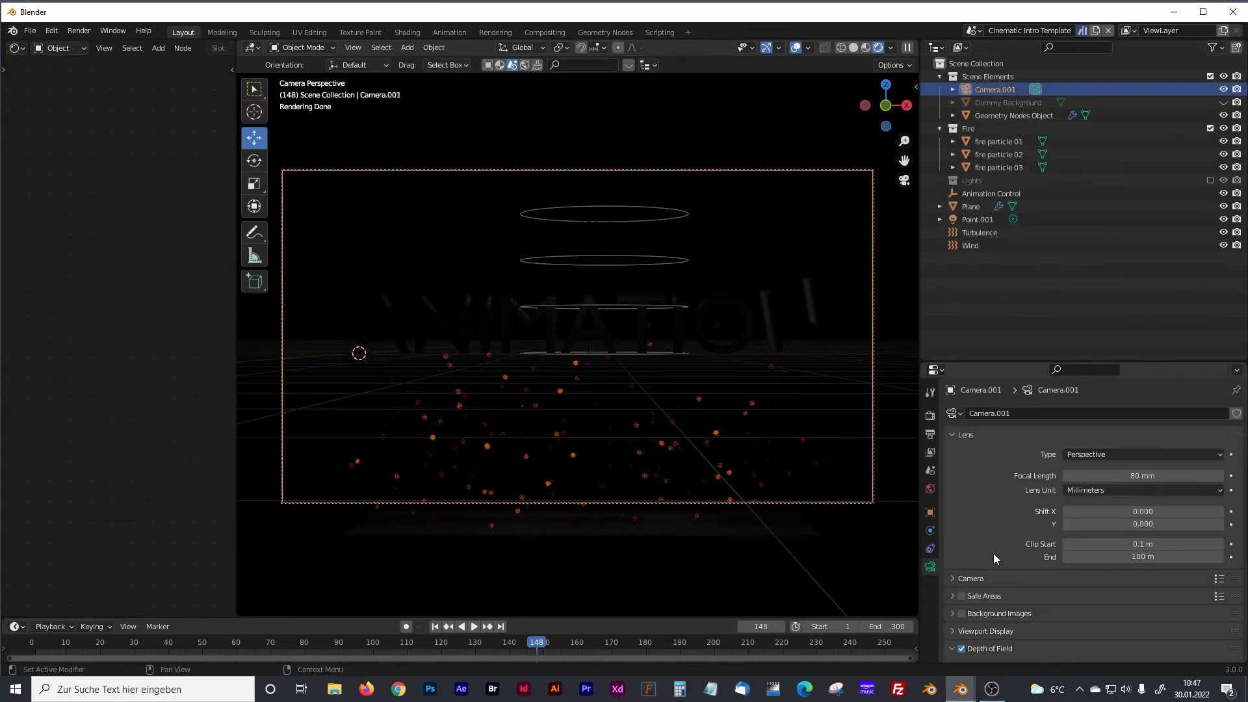
scroll(994, 580, down, 4)
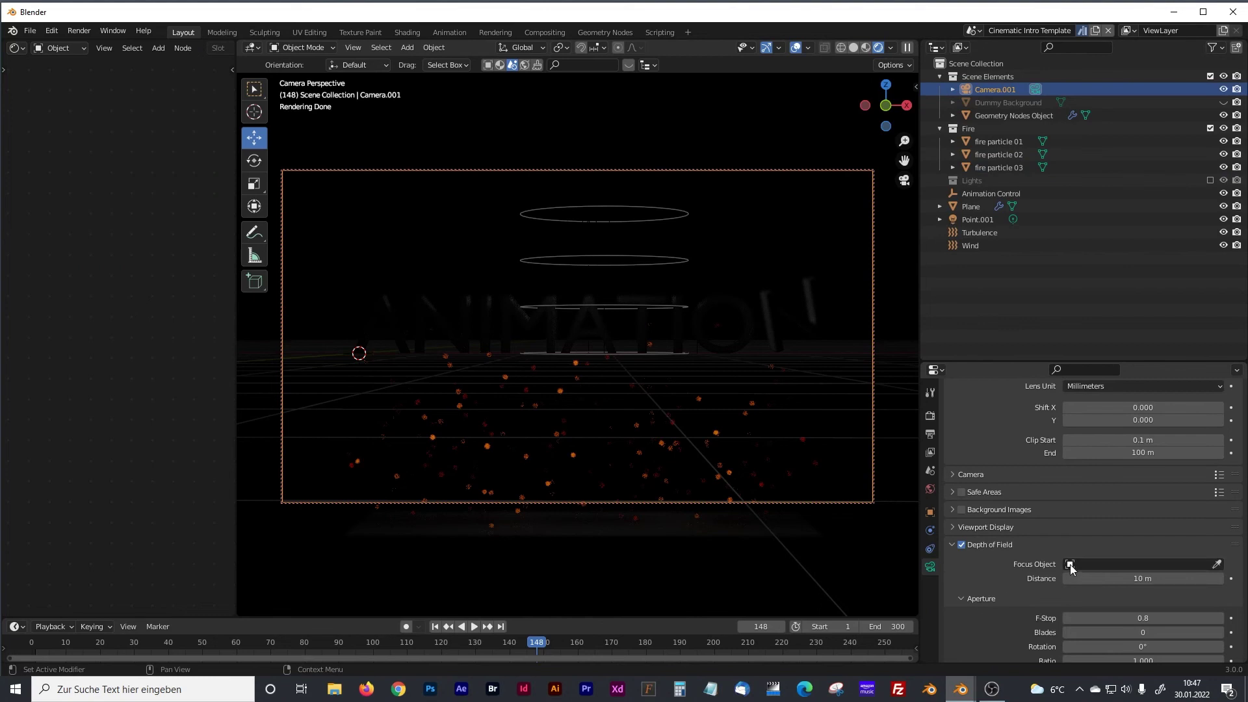
Add a Plain Axes empty and rename it Focus.
click(575, 138)
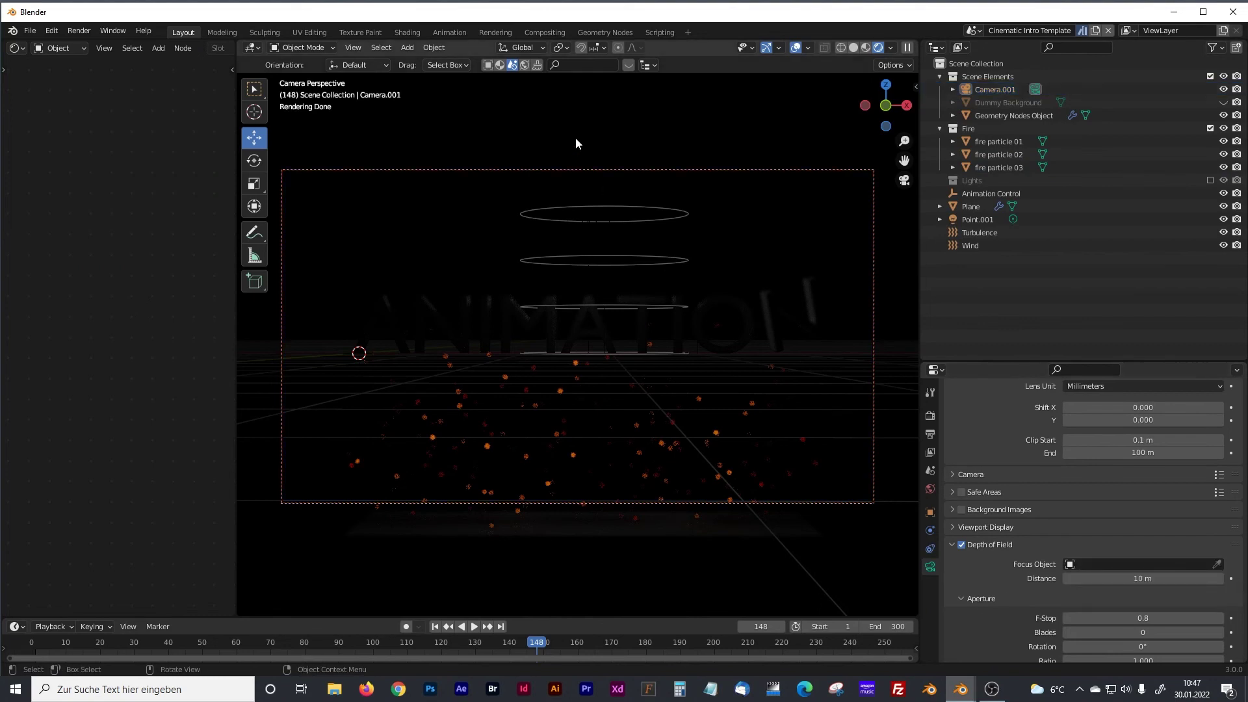
key(shift+a)
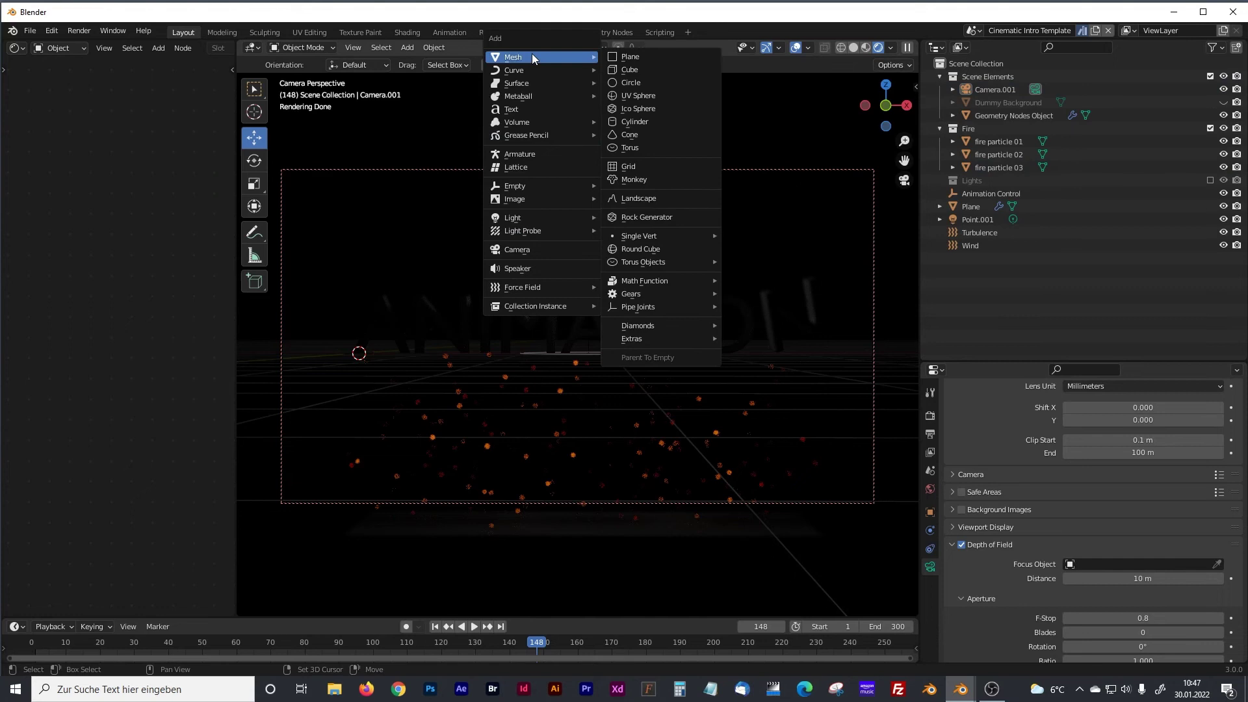
mouse_move(515, 188)
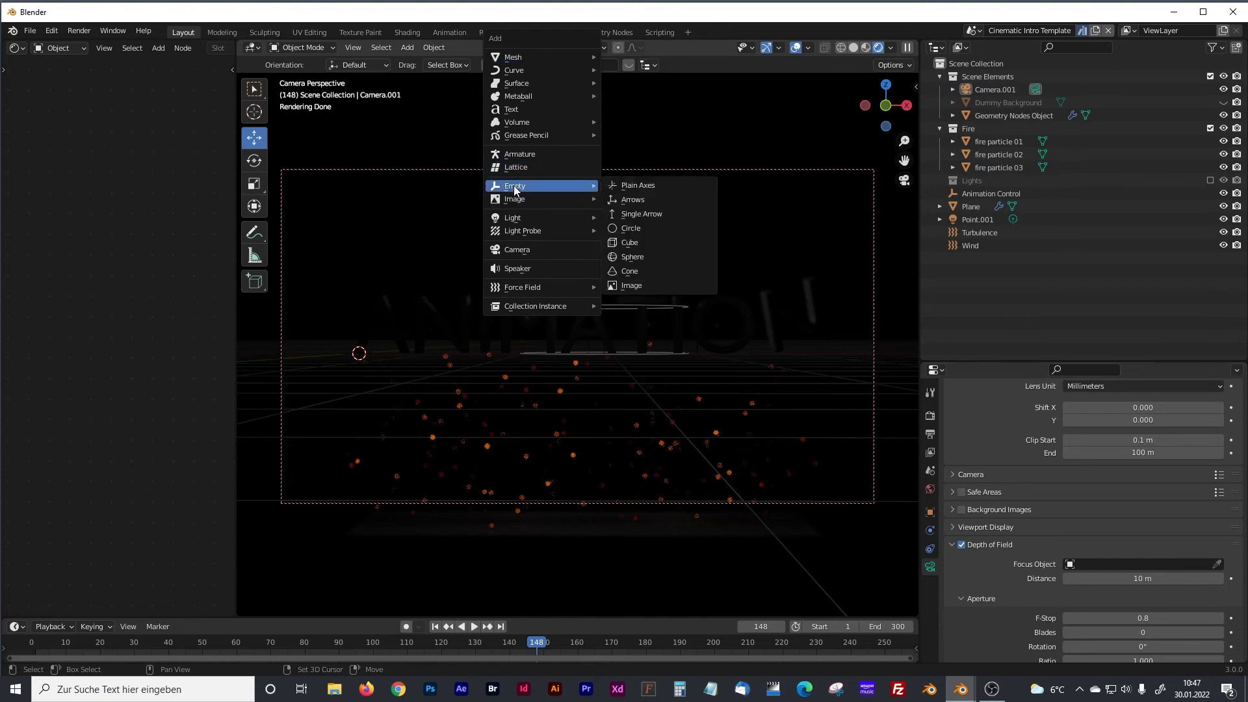
click(620, 187)
double_click(975, 206)
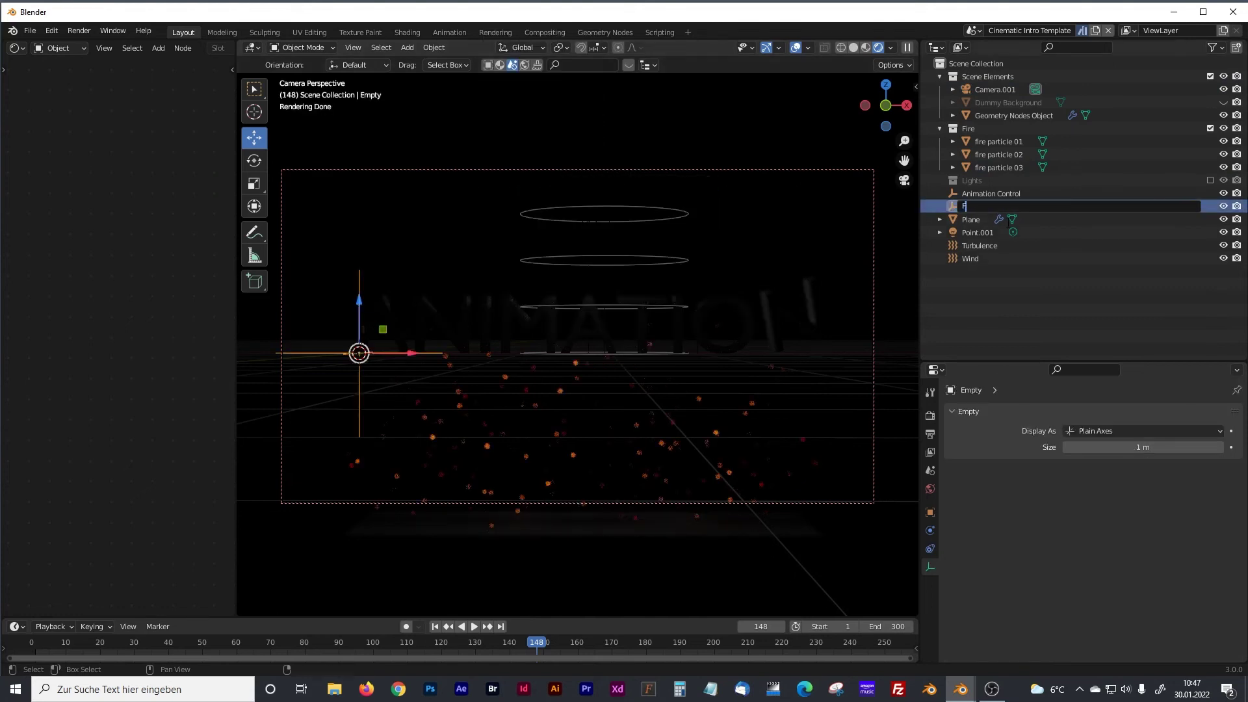
key(Return)
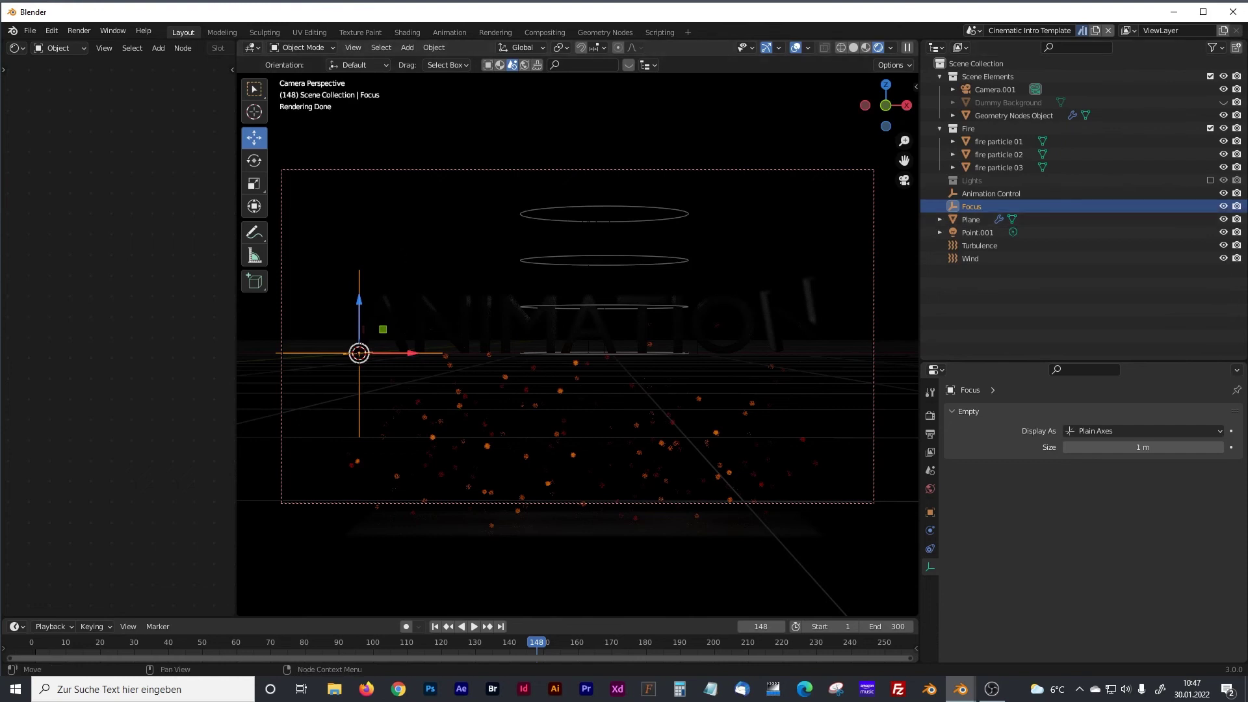
Move the Focus empty along X to about 2.63 m, near the middle of the text, and check it from the front.
drag(407, 356, 630, 353)
mouse_move(590, 343)
middle_down()
mouse_move(607, 380)
mouse_move(612, 367)
mouse_move(627, 381)
mouse_move(641, 334)
mouse_move(663, 327)
mouse_move(605, 338)
middle_up()
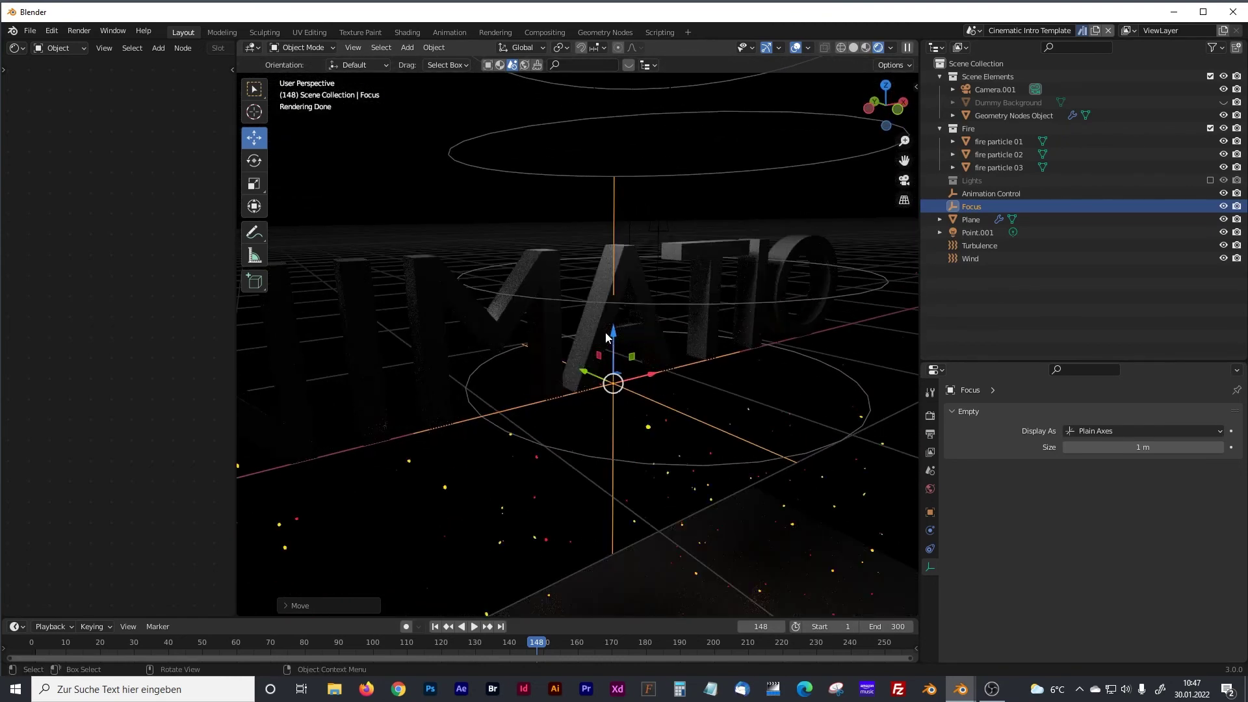
key(KP_1)
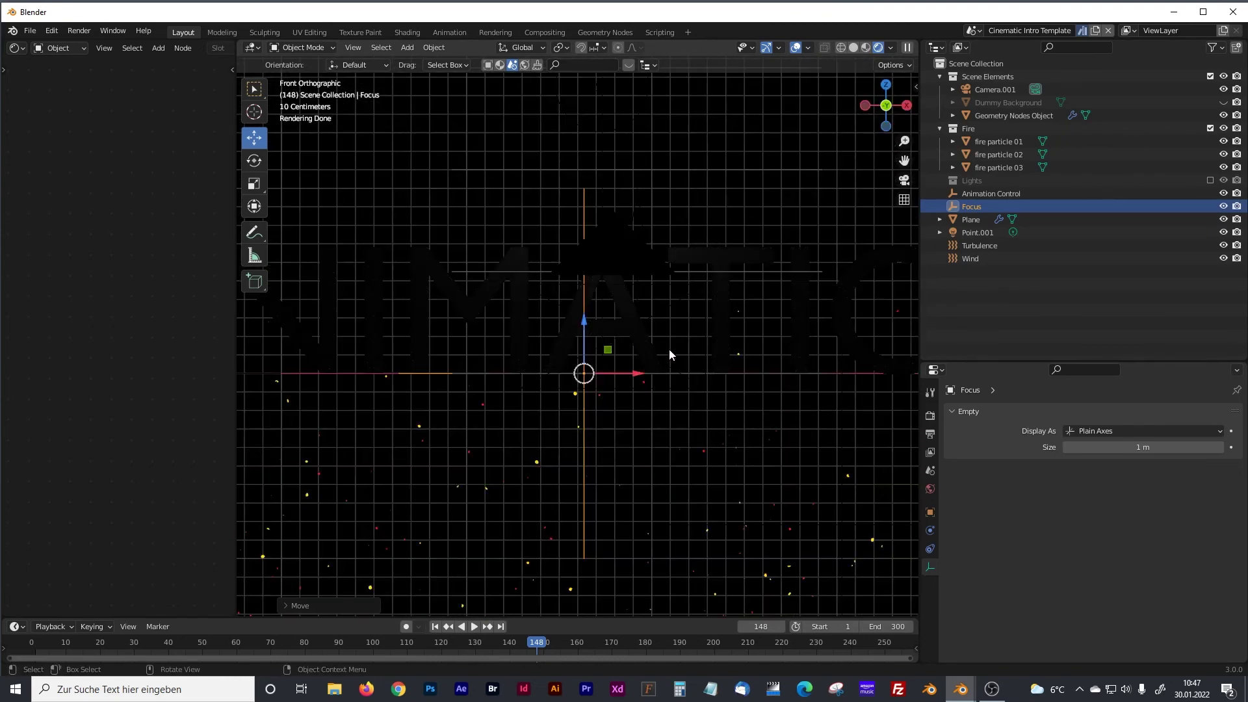
Set the Focus empty as the focus object in Camera.001's Depth of Field settings.
click(992, 88)
scroll(1014, 494, down, 5)
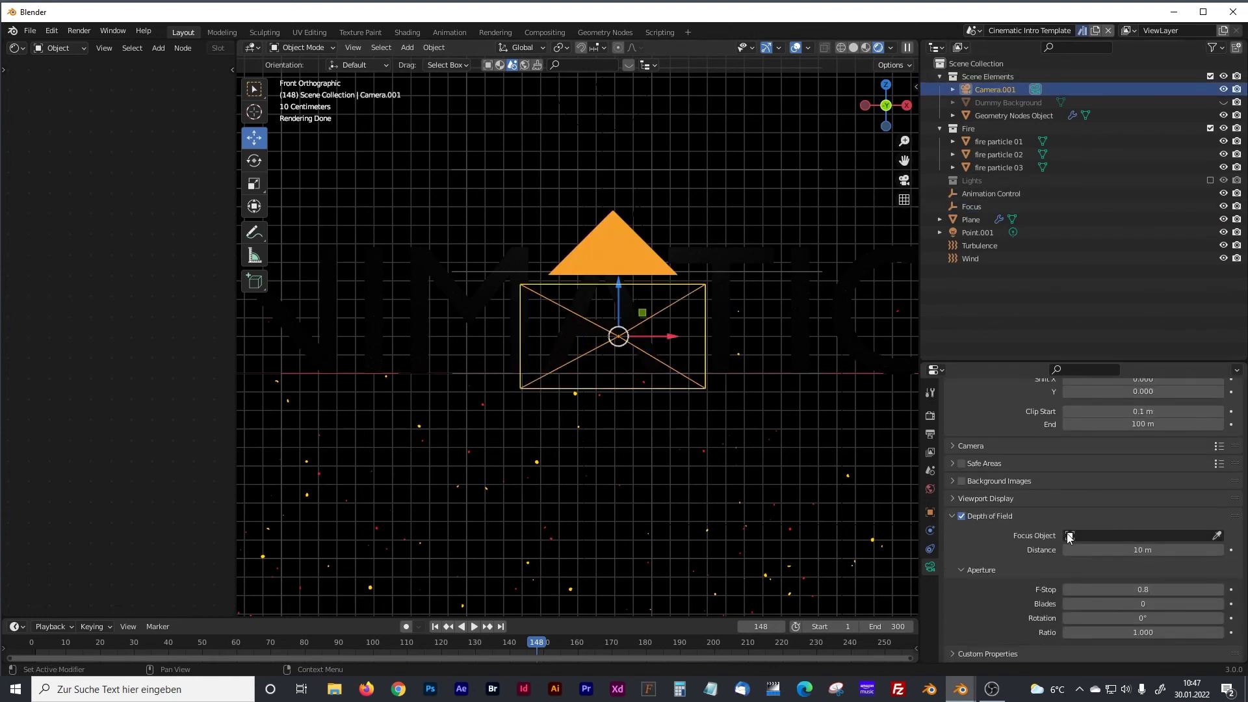
click(1069, 537)
text(fo)
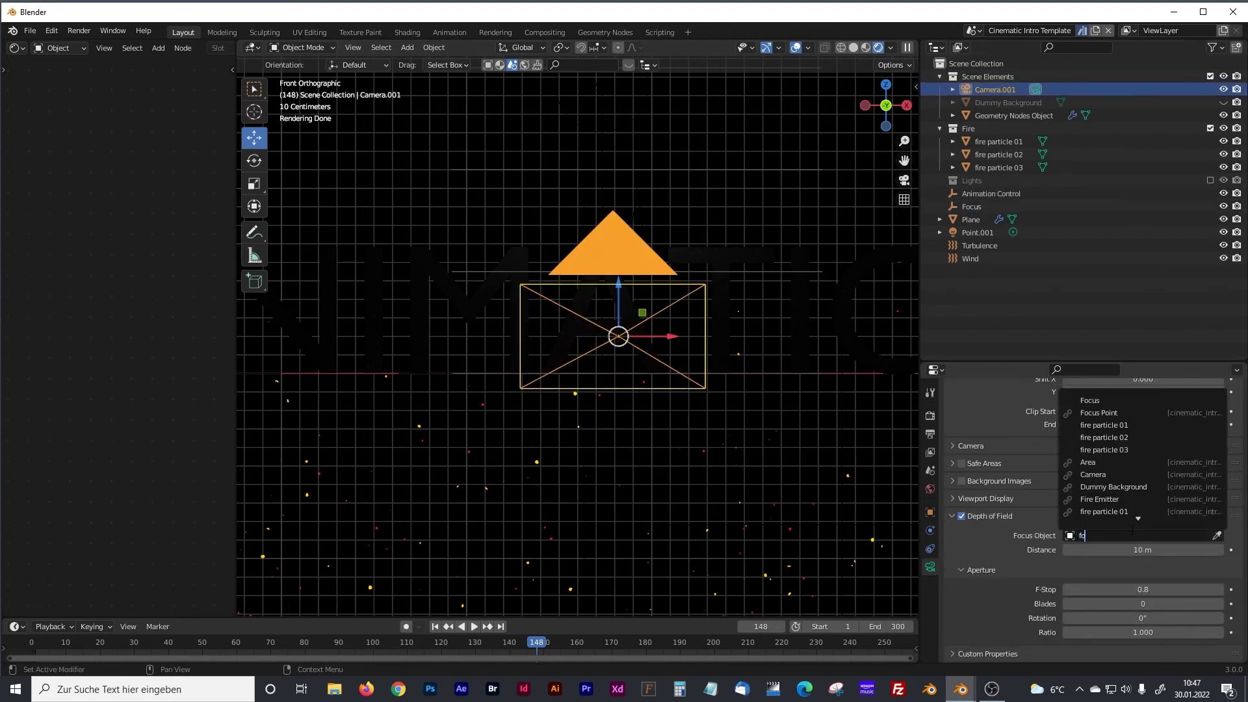
text(c)
click(1099, 401)
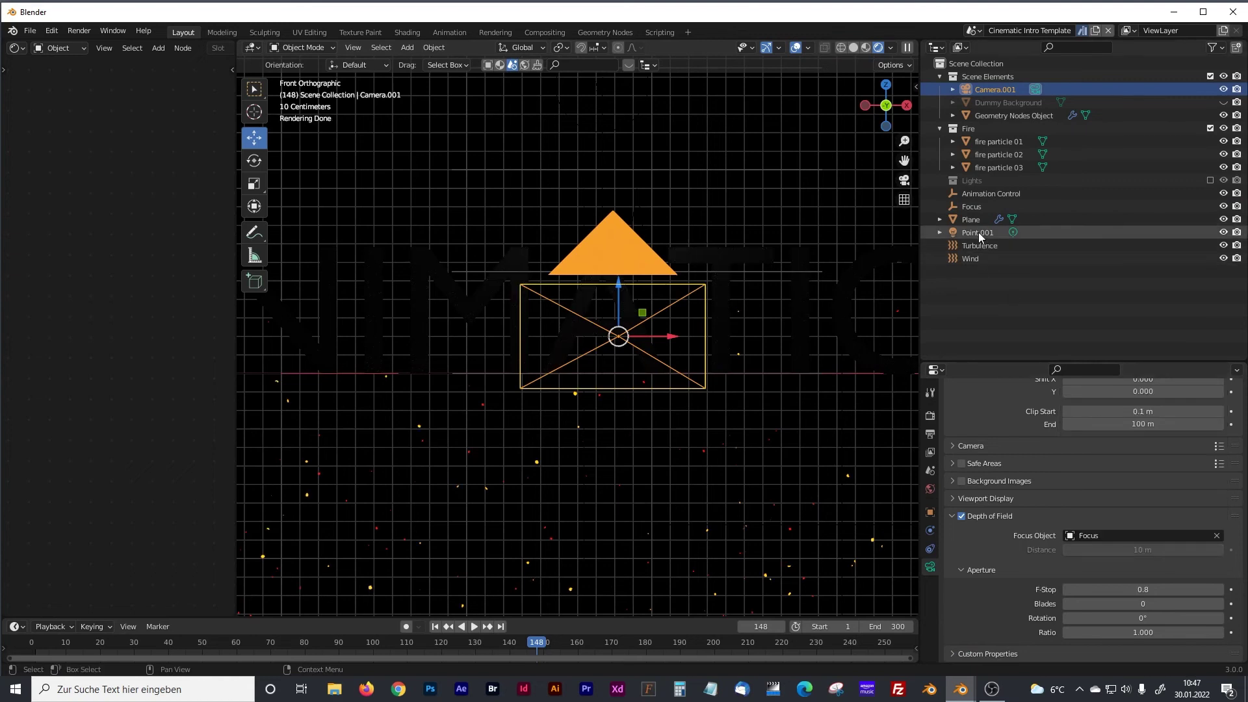
Return to the camera view with nothing selected and play the animation to check the particle focus, then stop playback.
click(974, 206)
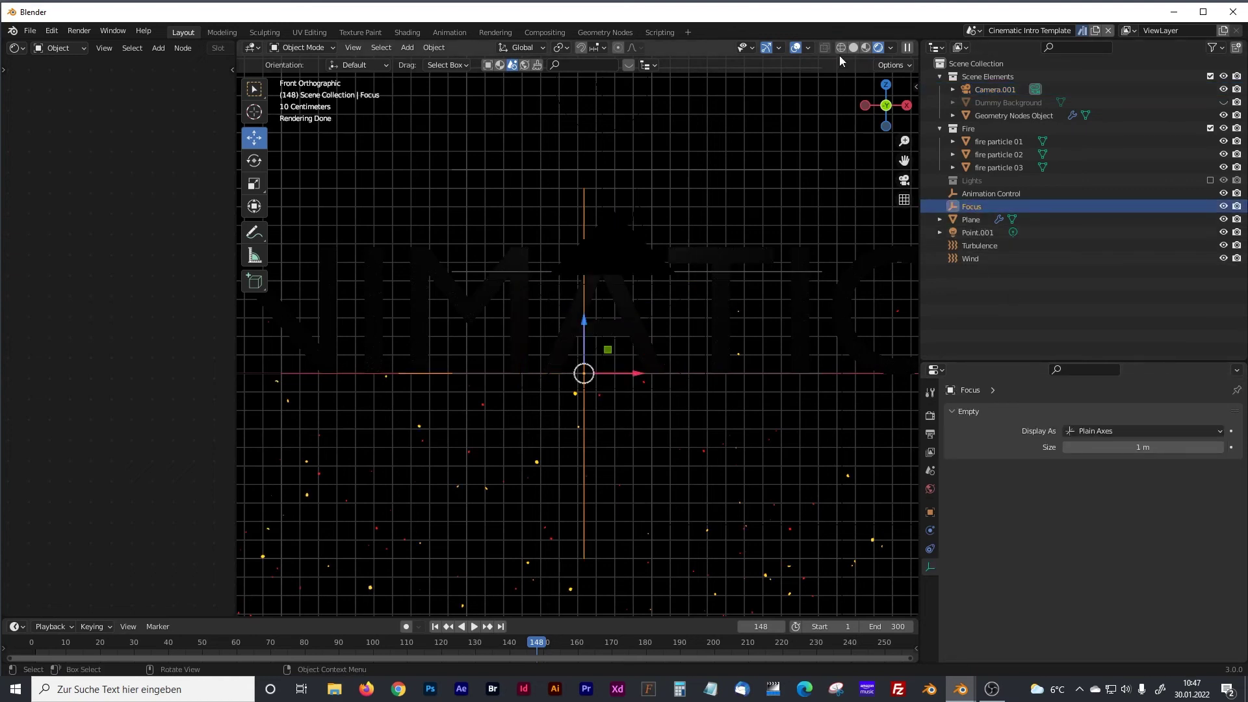
key(KP_0)
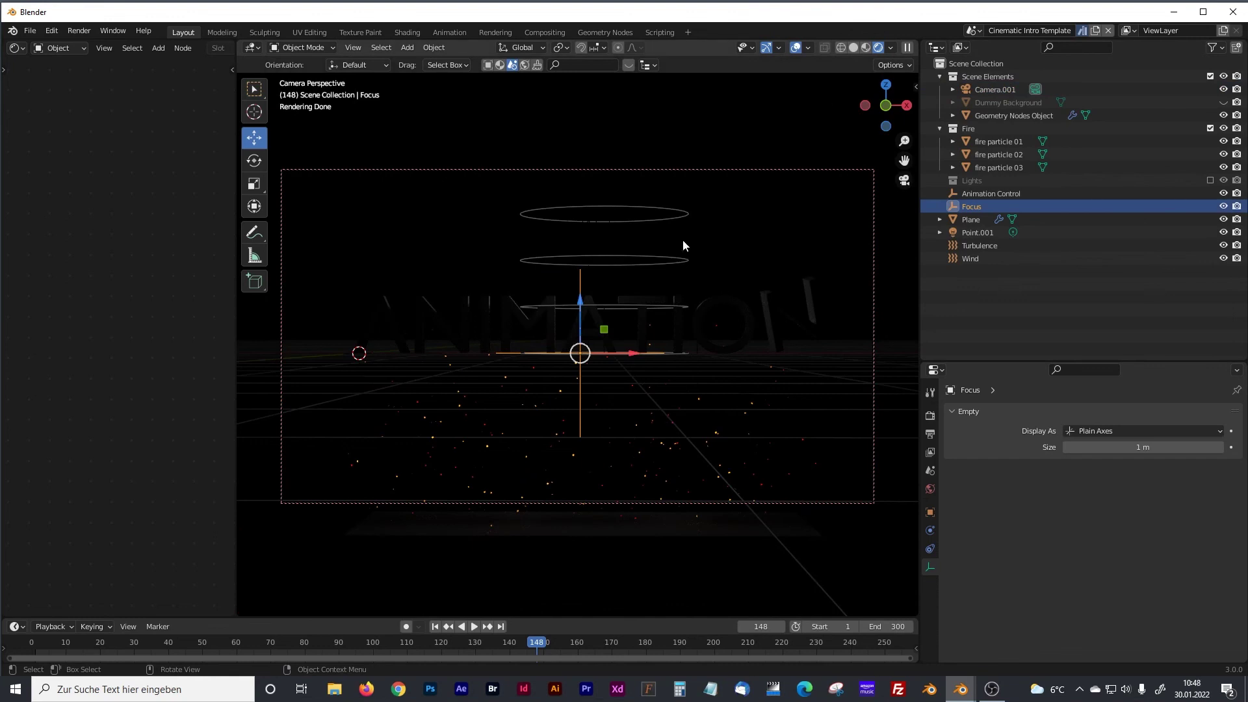
click(649, 121)
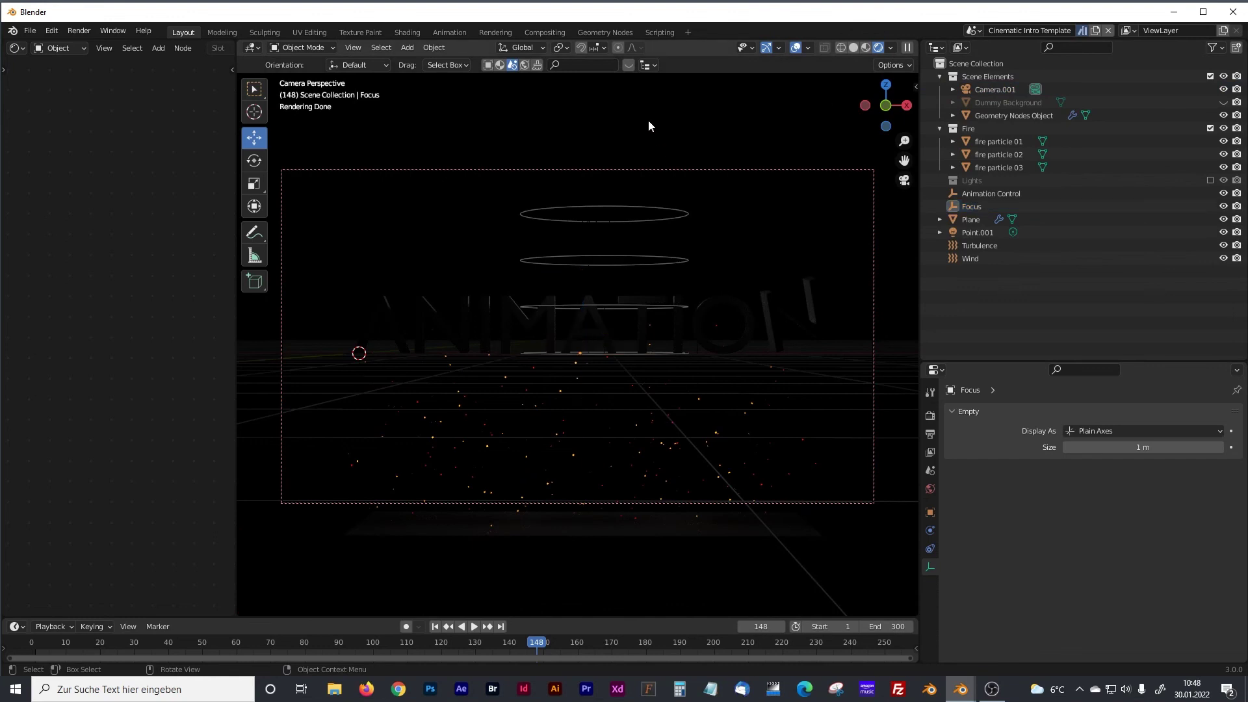
click(474, 627)
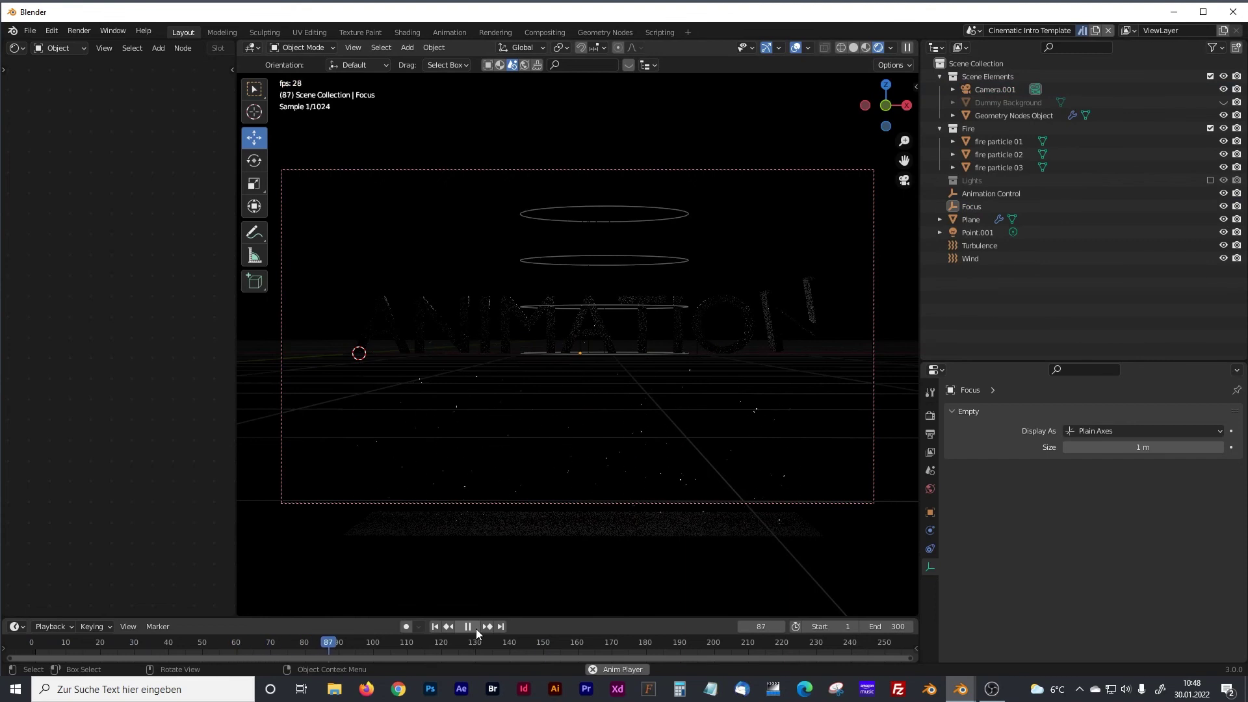
click(475, 628)
Enable the Lights collection and inspect the lit text from an angle along with the world's surface settings.
click(929, 416)
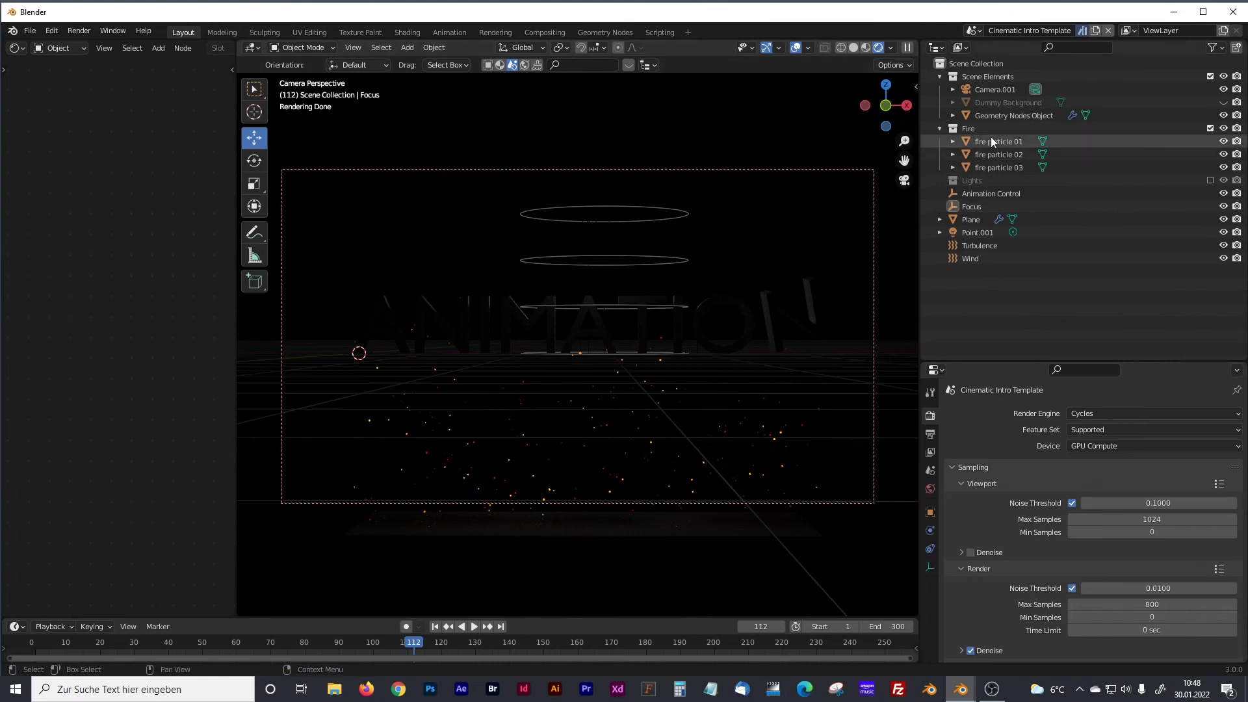
click(1208, 181)
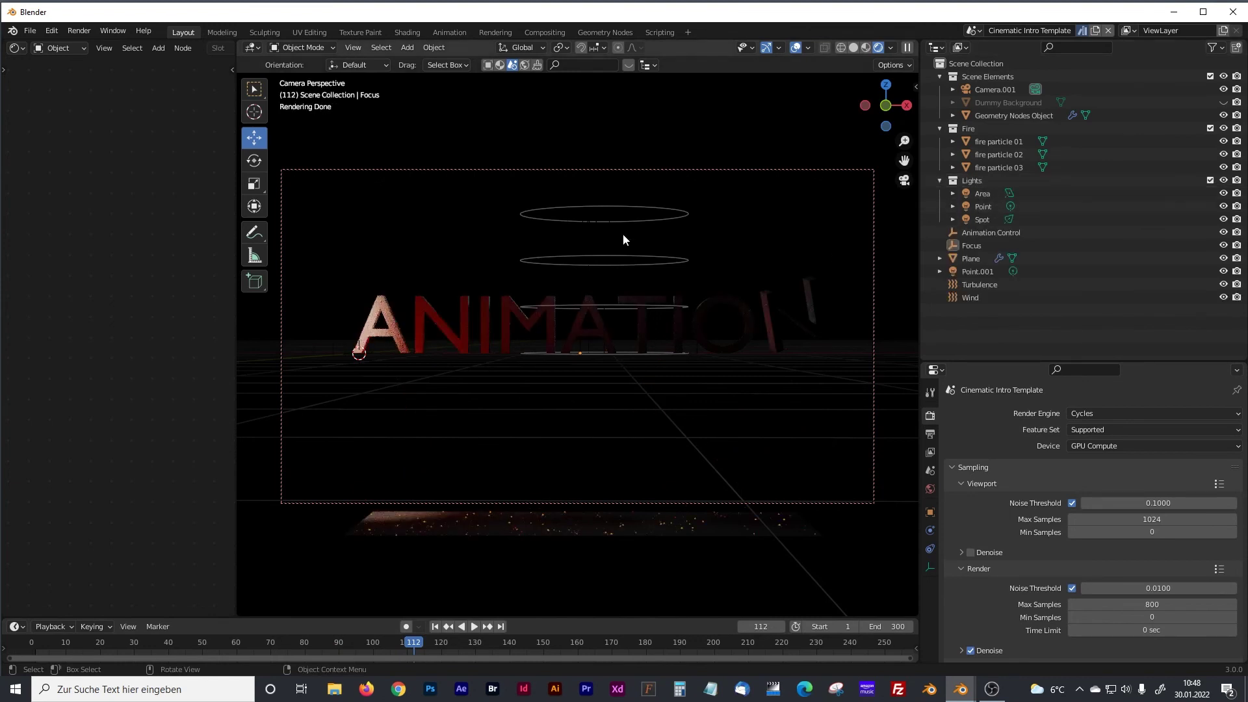
middle_drag(590, 231, 650, 288)
scroll(650, 289, up, 3)
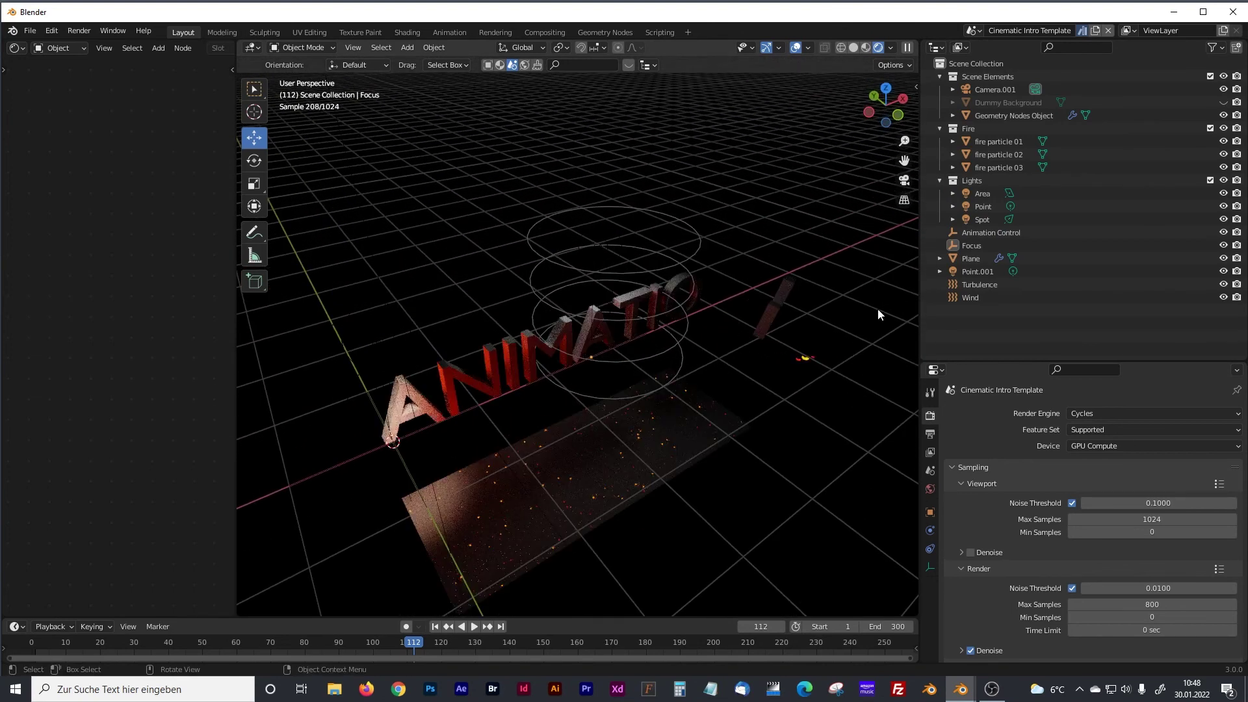
click(930, 490)
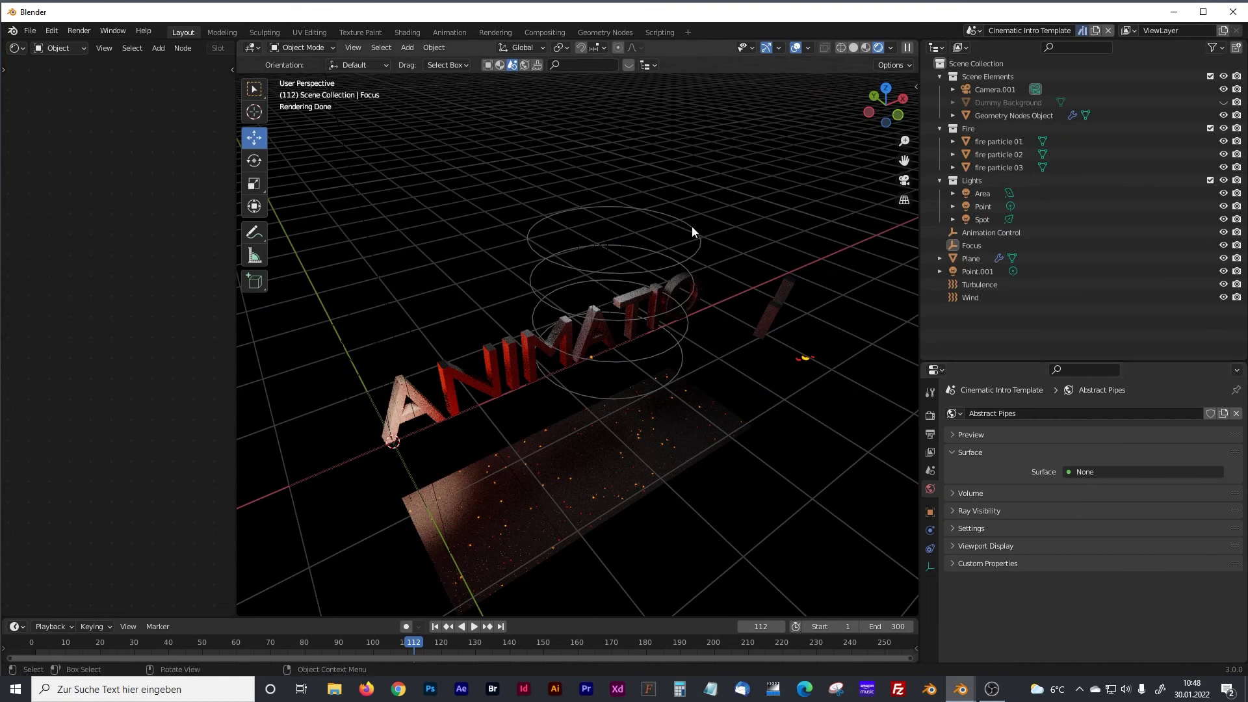
scroll(691, 225, up, 2)
middle_drag(692, 226, 670, 209)
Move the Area light about 2.3 m along X so it sits in front of the middle of the text.
click(984, 195)
scroll(517, 387, down, 3)
middle_drag(518, 398, 502, 422)
mouse_move(521, 422)
mouse_down()
mouse_move(545, 424)
mouse_move(511, 418)
mouse_up()
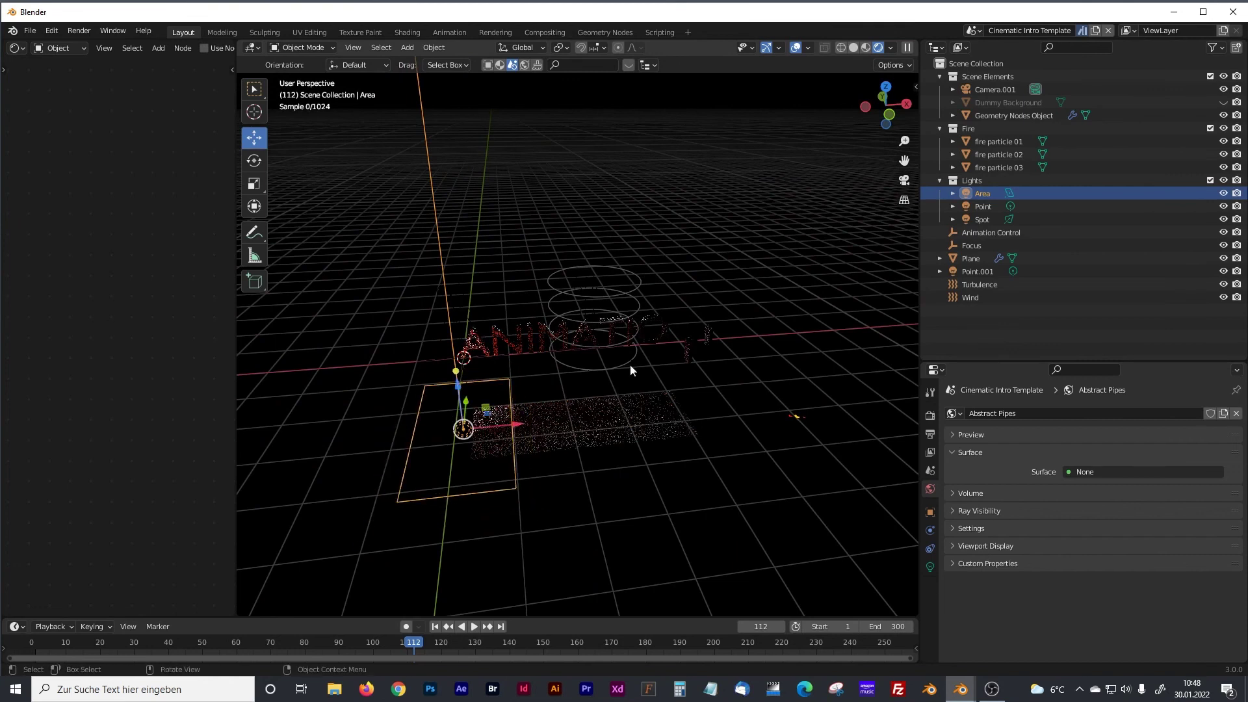
click(992, 207)
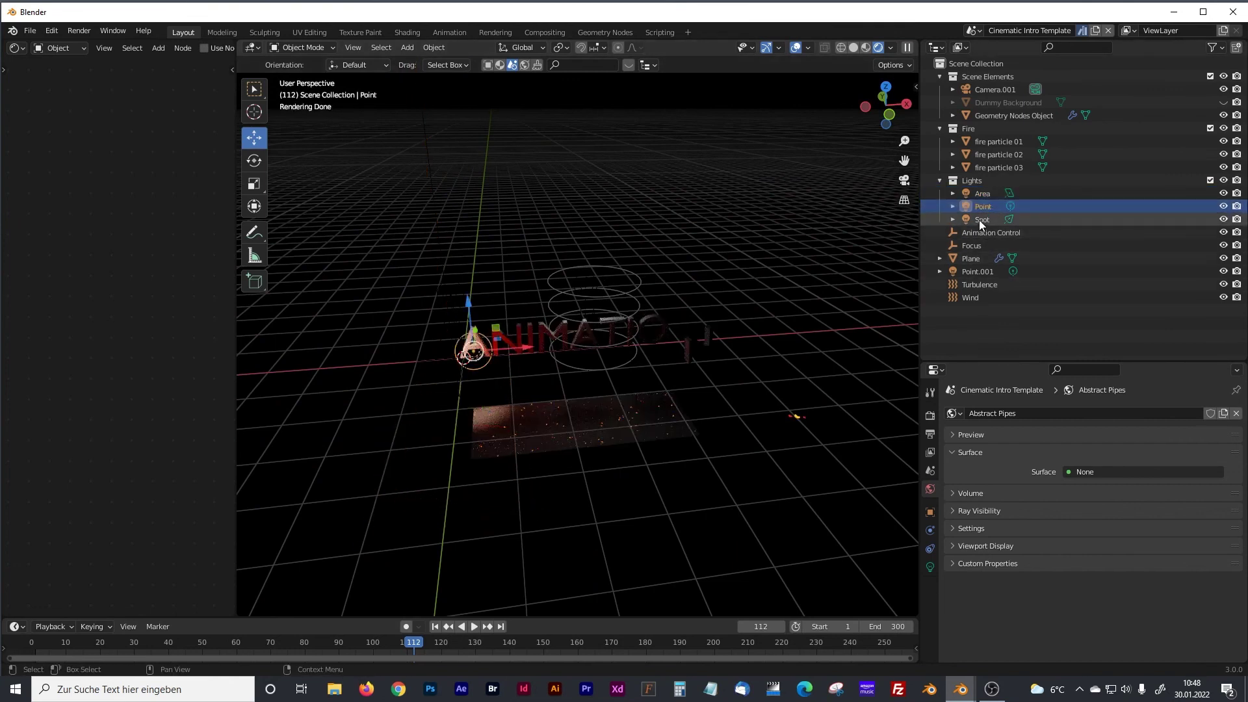
click(982, 194)
key(g)
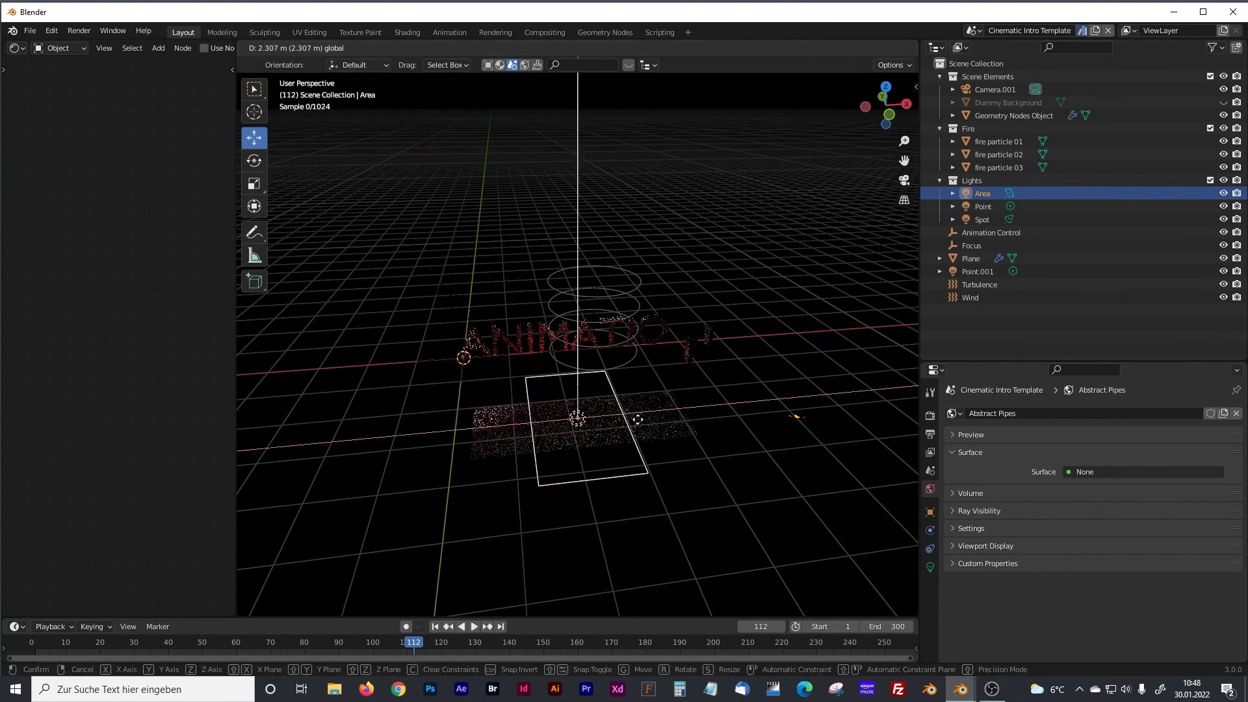
click(637, 419)
Move the Point light along X to the middle of the text, adjust its Y position and raise it.
click(964, 207)
drag(531, 349, 593, 252)
middle_drag(593, 252, 719, 295)
key(g)
key(y)
drag(589, 296, 588, 296)
drag(616, 255, 616, 218)
middle_drag(677, 325, 585, 306)
Move the Spot light along X to about 2.77 m and raise it to a height of about 4.19 m.
click(977, 219)
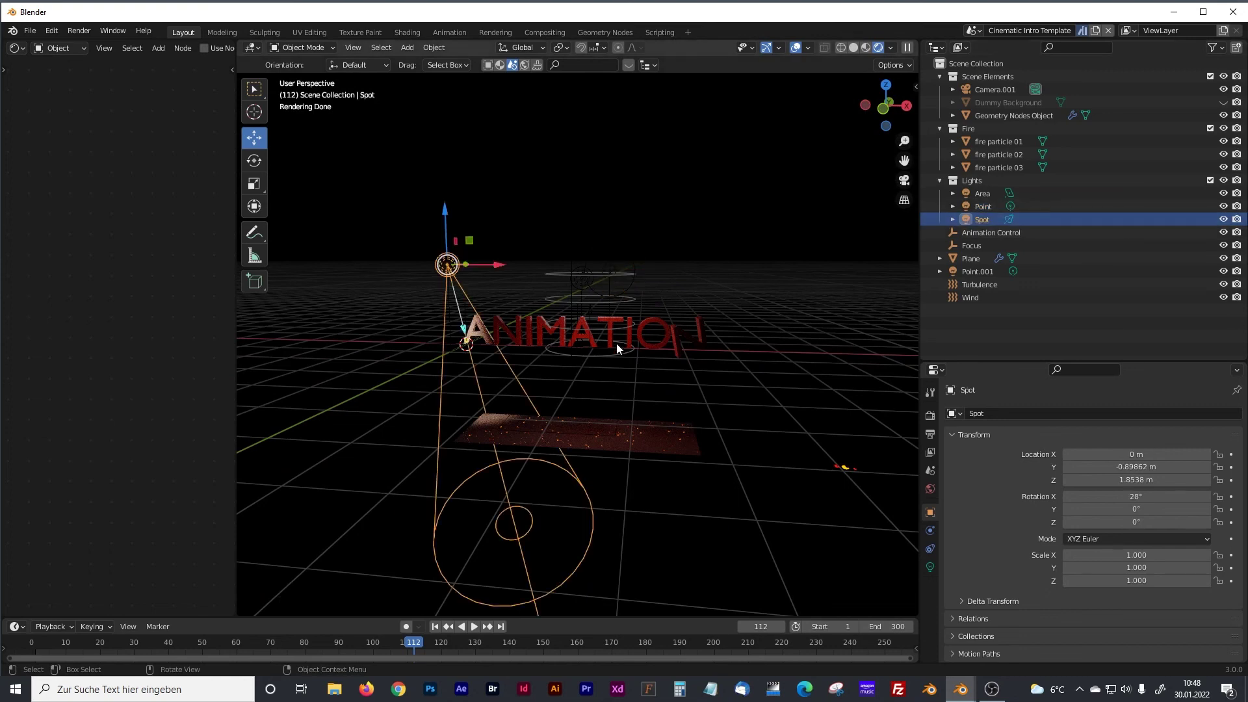
drag(500, 268, 650, 278)
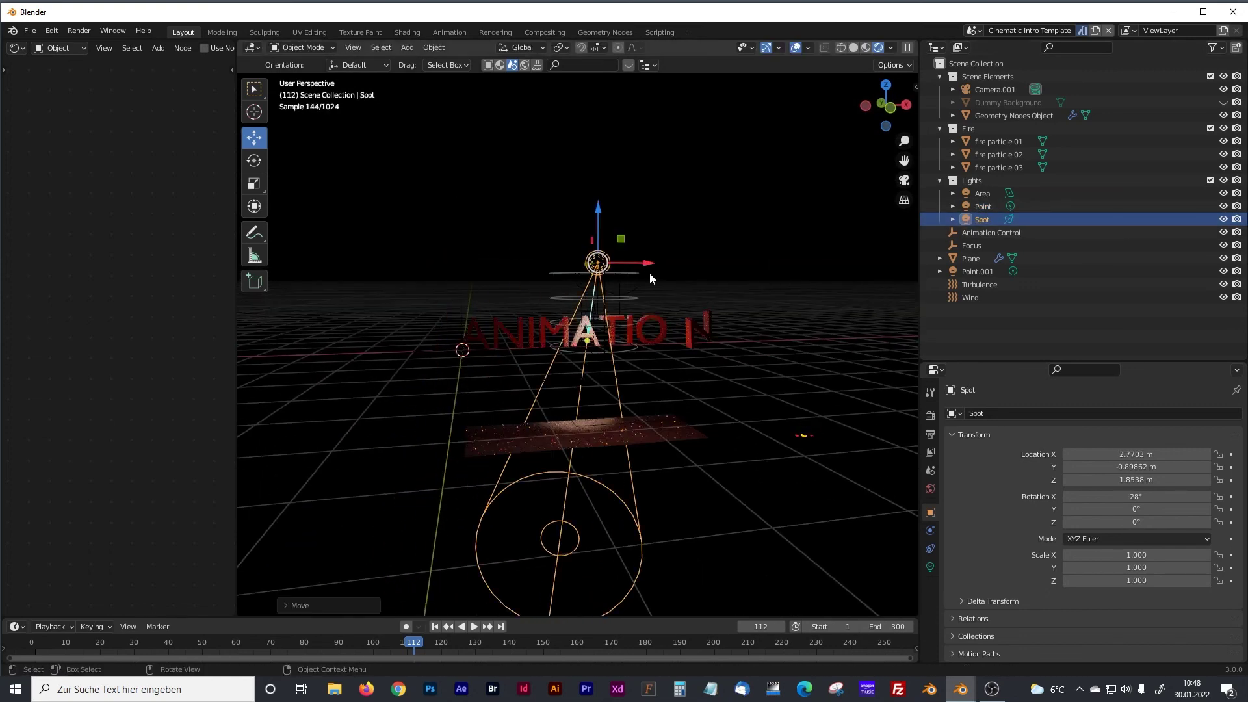
key(KP_1)
drag(580, 226, 564, 122)
mouse_move(623, 267)
middle_down()
mouse_move(657, 289)
mouse_move(621, 282)
middle_up()
Check the relit text through the camera with nothing selected, and select the Focus empty.
key(KP_0)
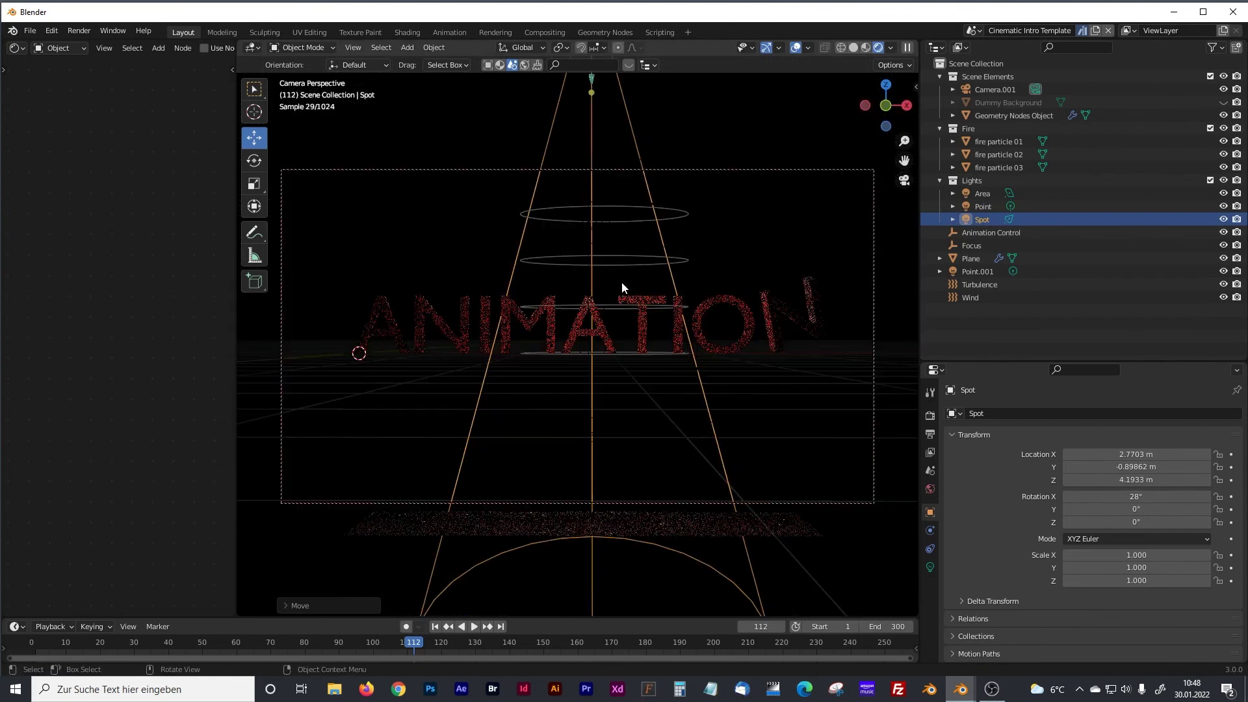
key(alt+a)
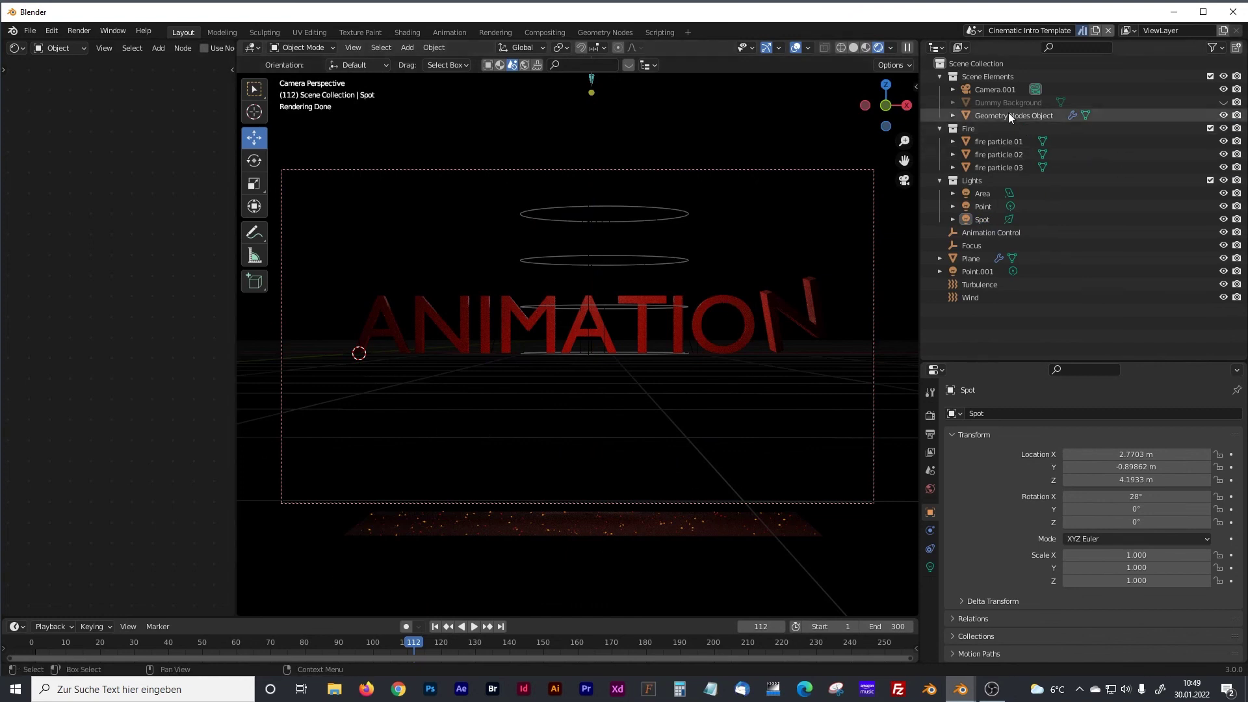
click(976, 247)
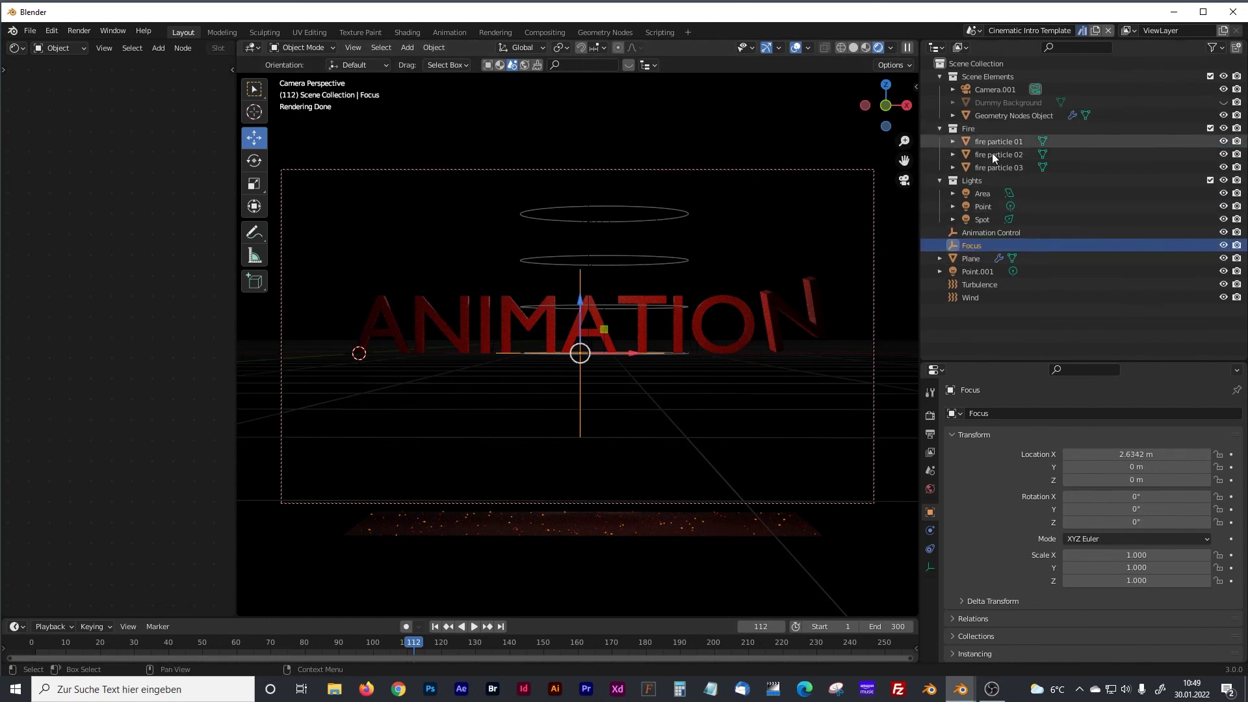
Move the Animation Control empty along X to about 3.23 m to test the letter animation.
click(990, 233)
drag(753, 424, 678, 434)
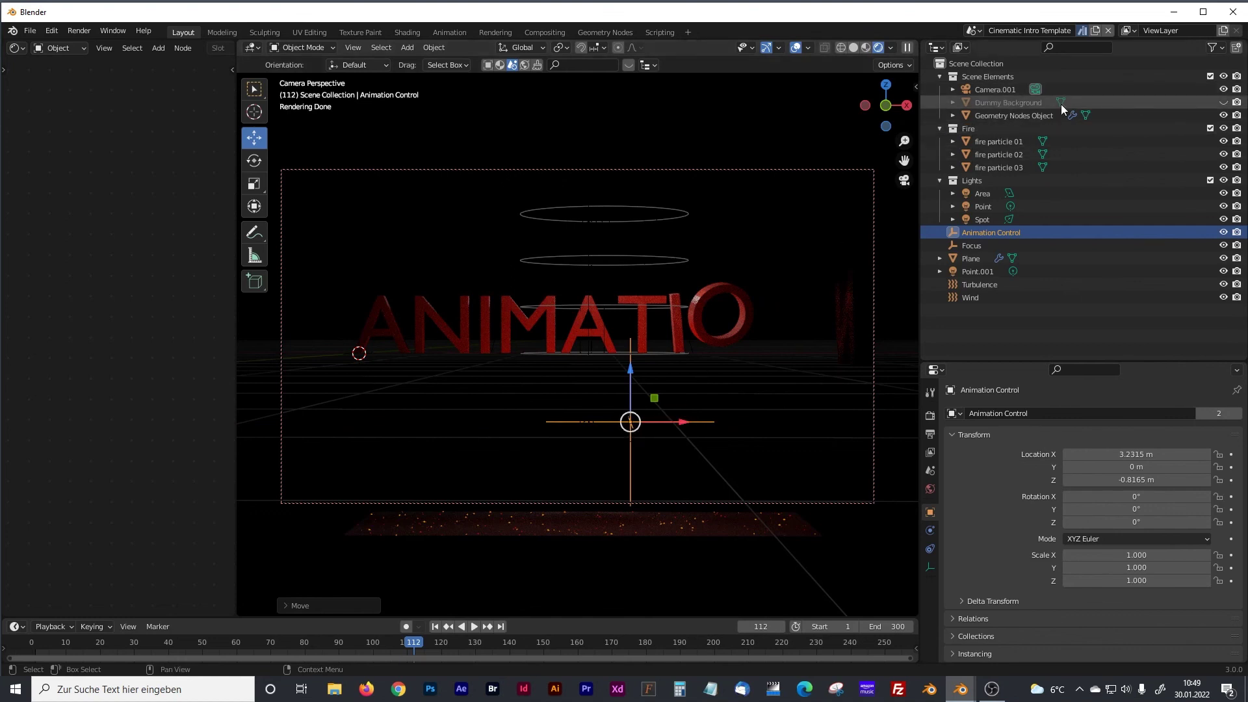
Unhide the Dummy Background, centre it behind the text at about X 2.67 m, scale it by about 1.38 and raise it to about Z 0.45 m.
click(1223, 102)
click(483, 252)
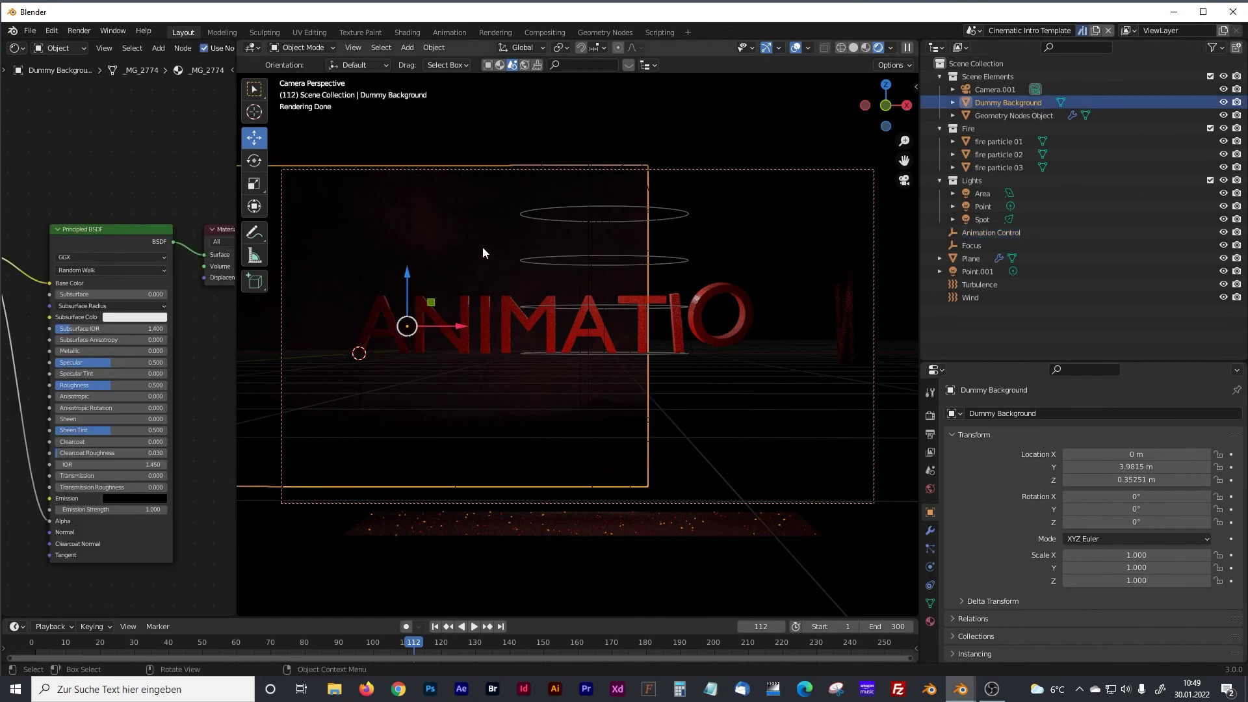
drag(434, 330, 654, 293)
key(s)
click(674, 252)
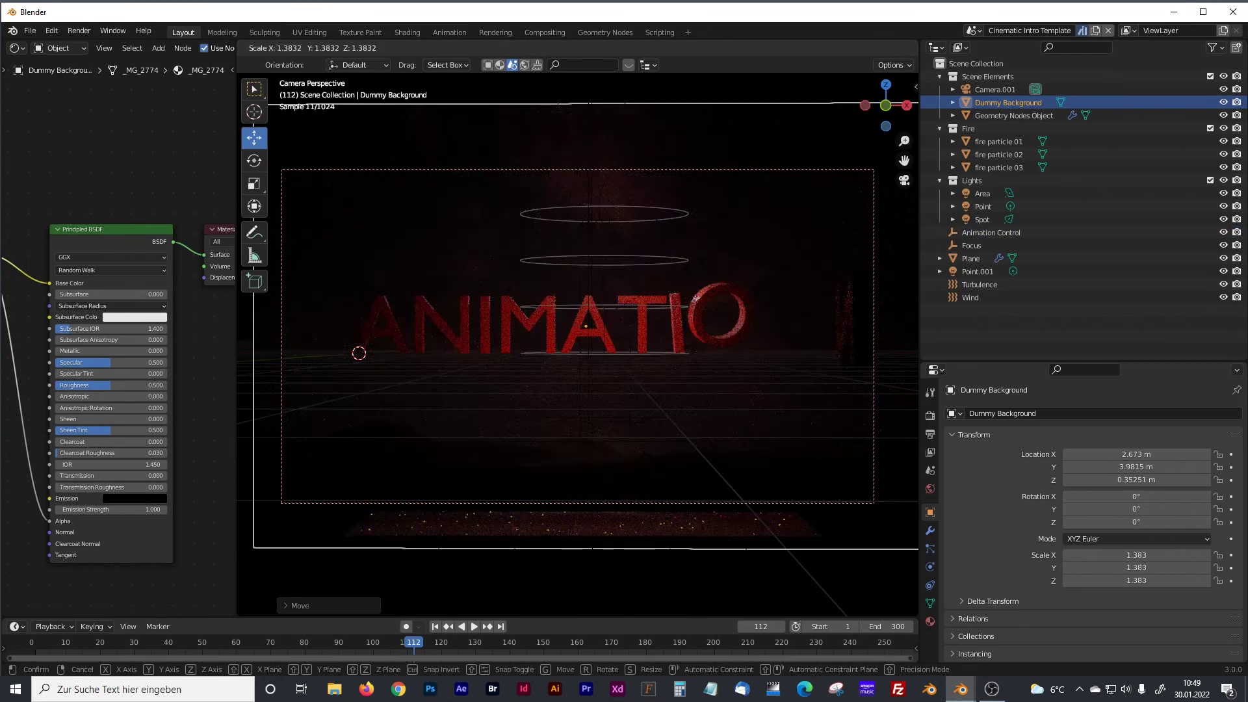
drag(587, 275, 590, 269)
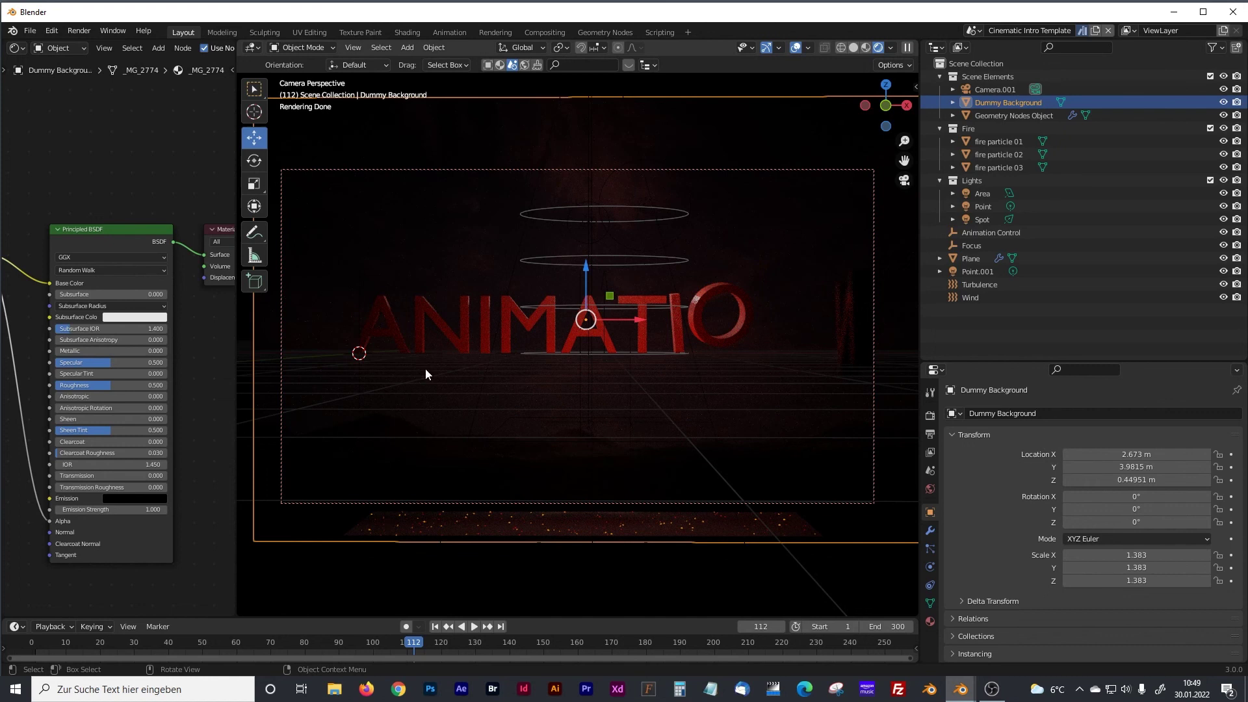
Move the Point.001 light back to about Y 2.77 m, just in front of the background, and lower it below the text.
middle_drag(563, 365, 725, 364)
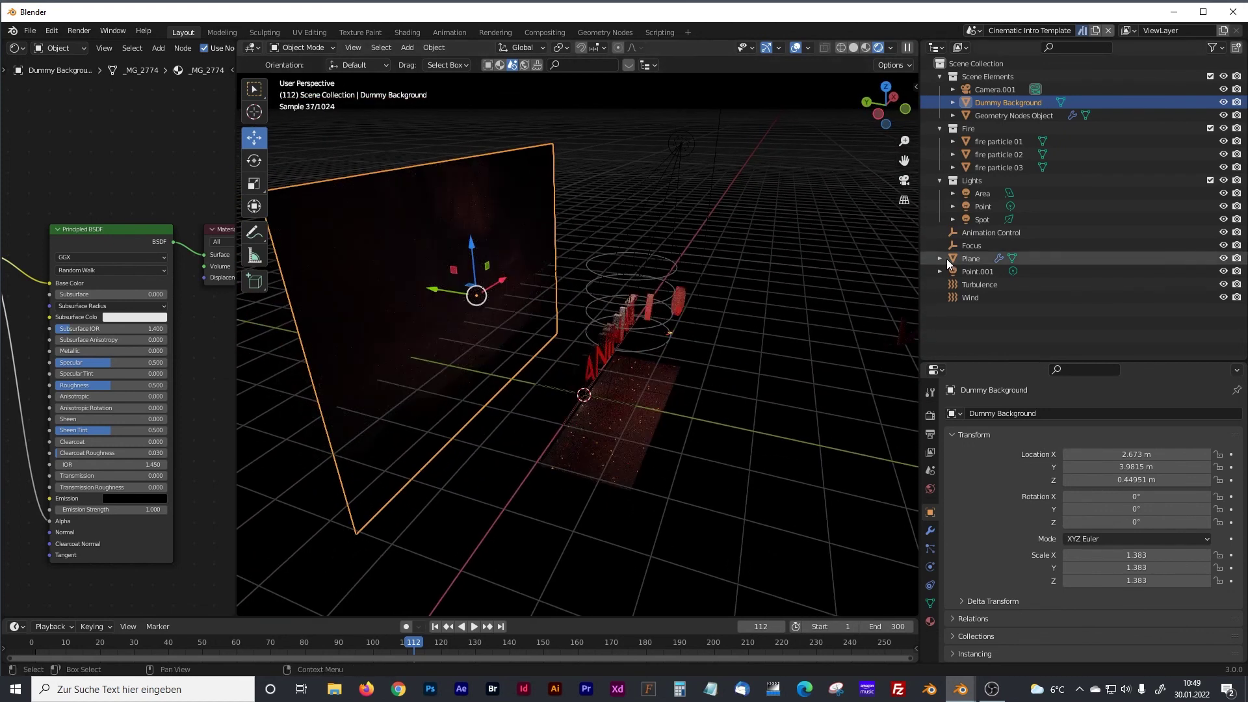
click(978, 271)
key(g)
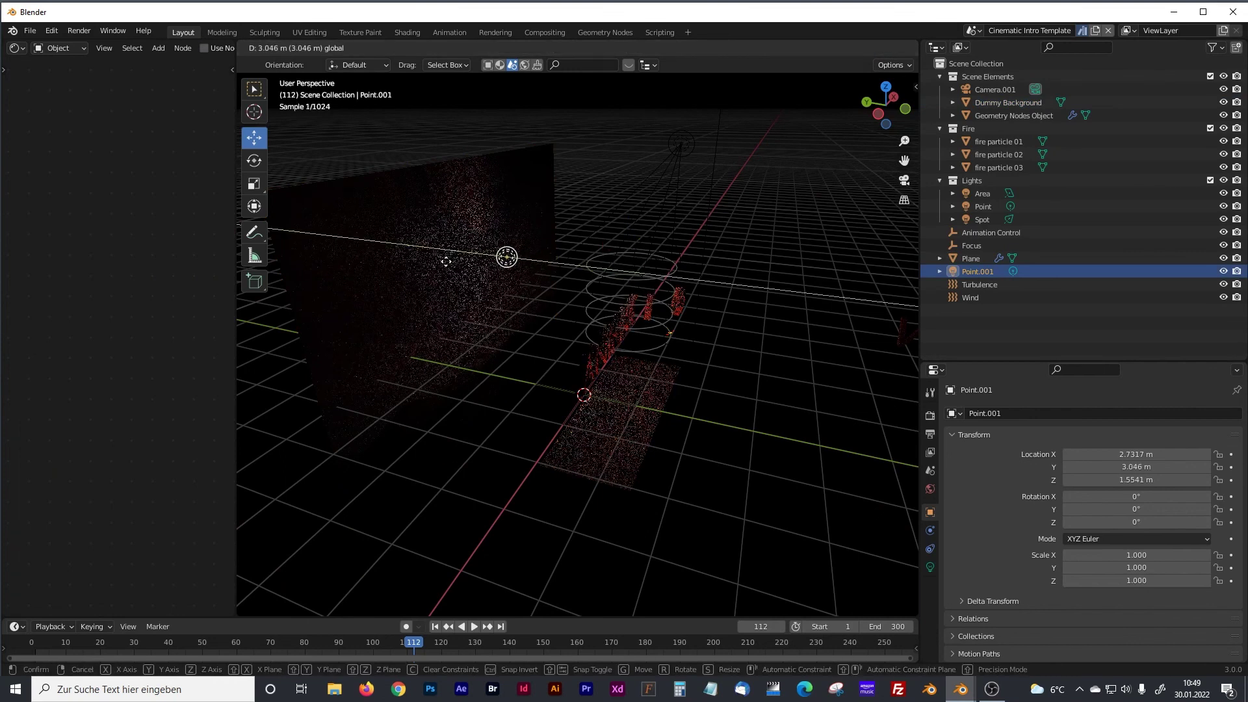
drag(440, 260, 440, 260)
drag(492, 213, 490, 314)
key(KP_0)
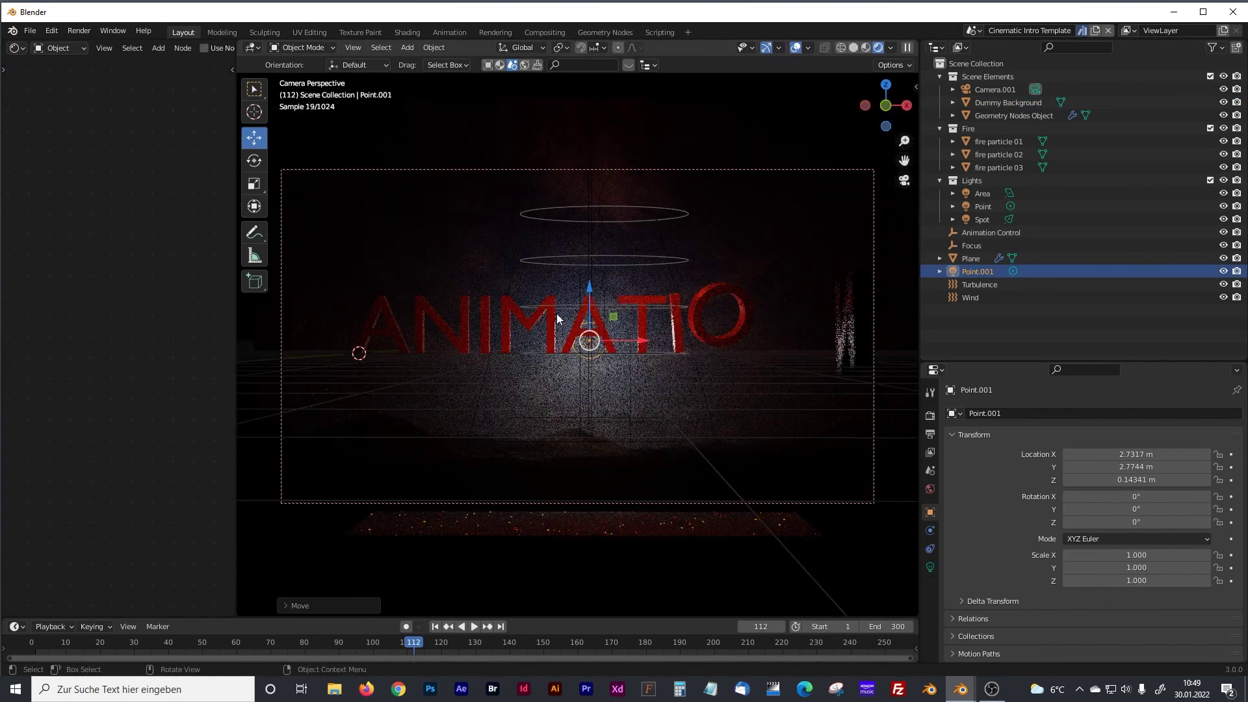
drag(590, 294, 588, 399)
Play the animation from the first frame to check the rising fire particles, stopping at frame 88.
click(544, 141)
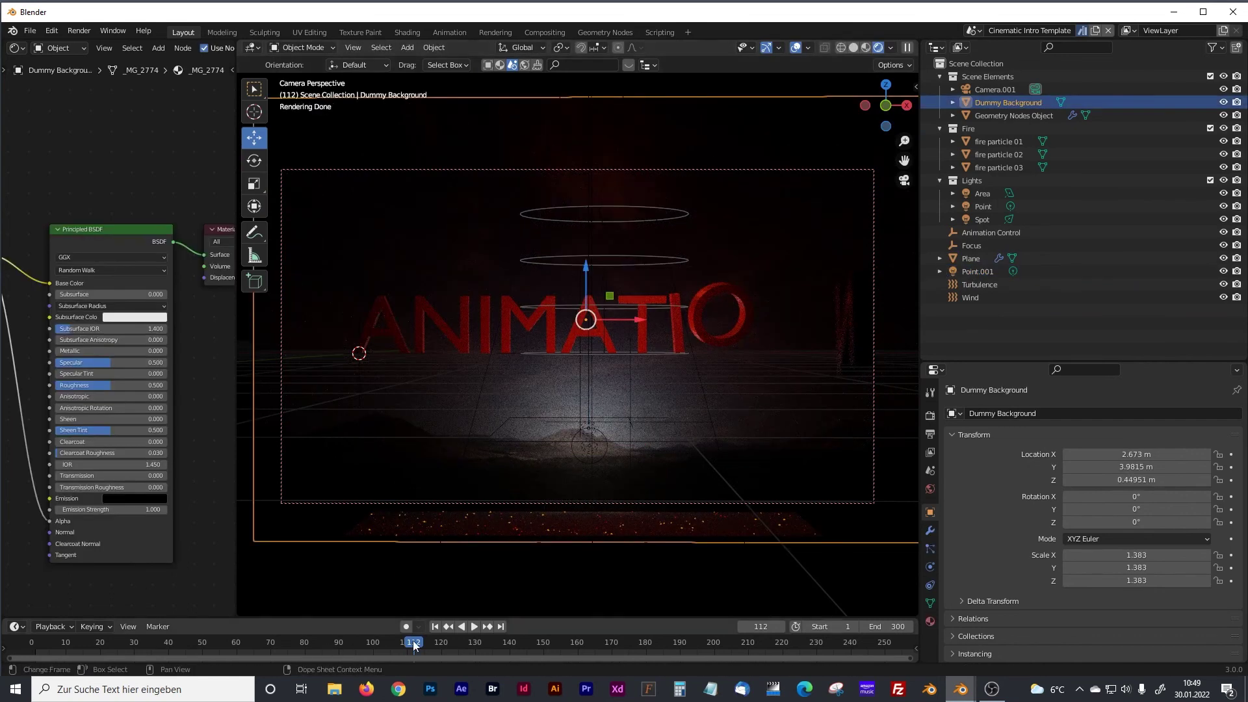
click(435, 626)
click(473, 626)
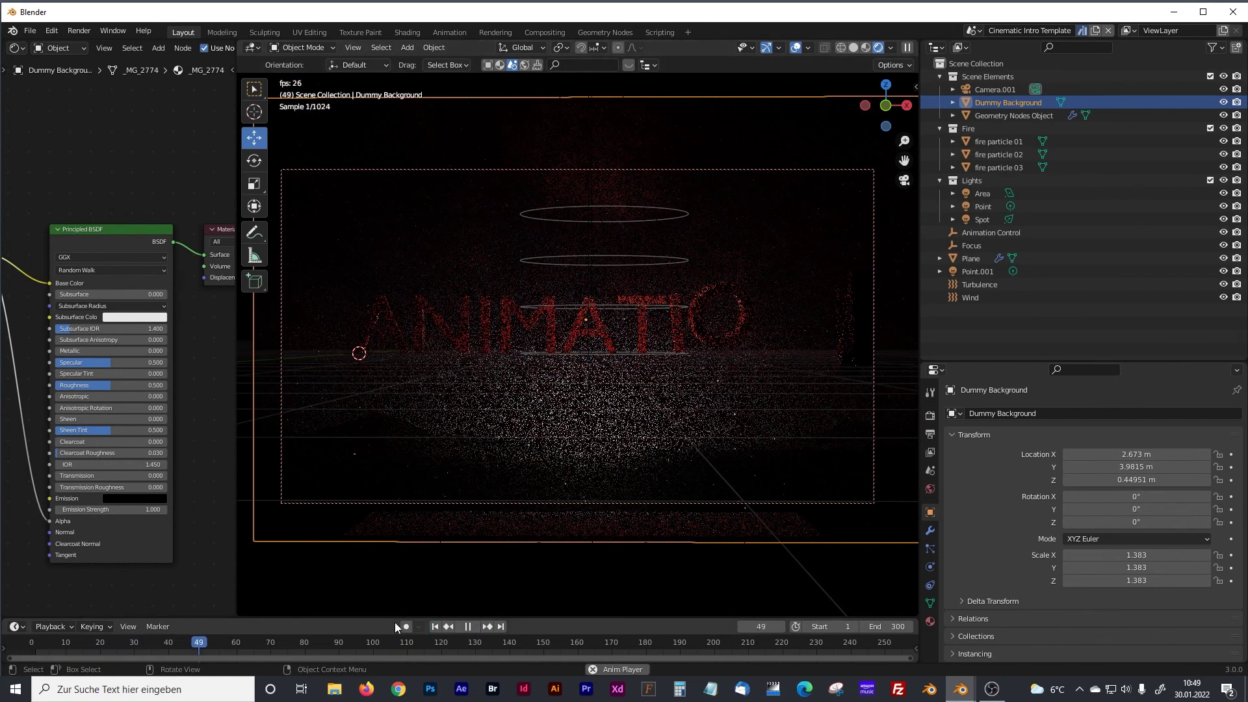
click(471, 627)
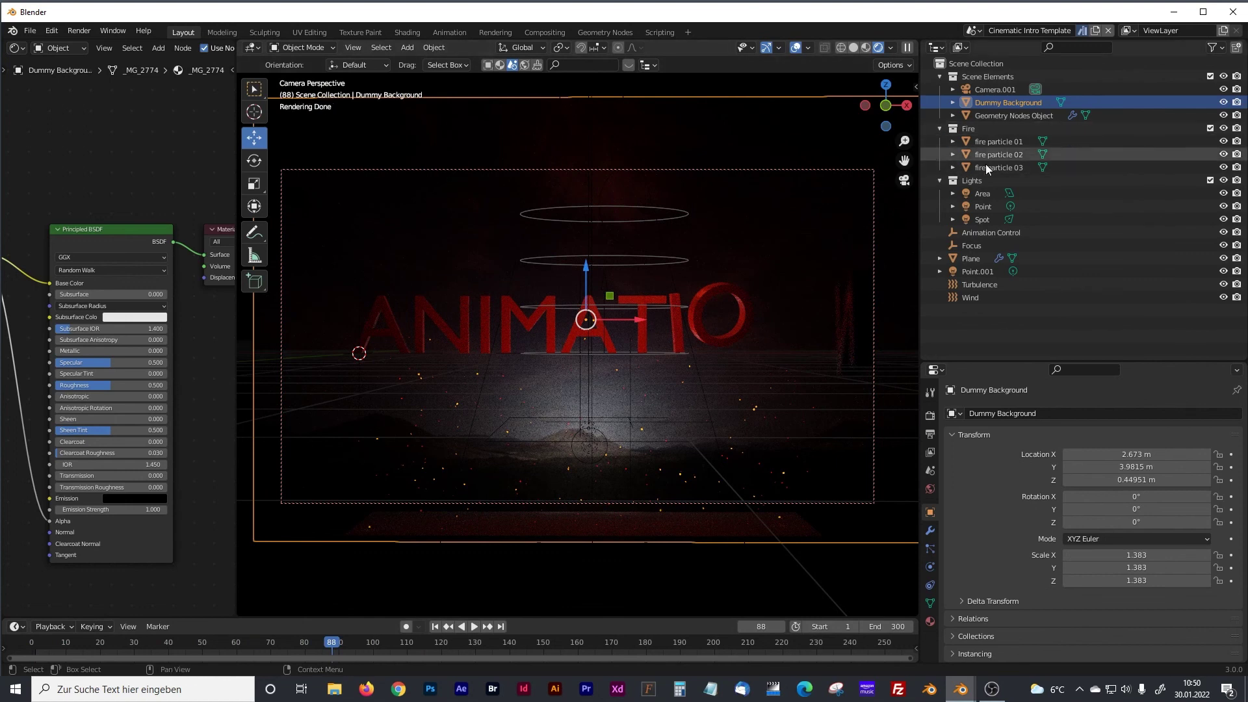
Shift the Animation Control empty slightly along X to about 3.18 m to check the direction in which the letters fly.
click(989, 232)
mouse_move(686, 423)
mouse_down()
mouse_move(457, 420)
mouse_move(669, 420)
mouse_up()
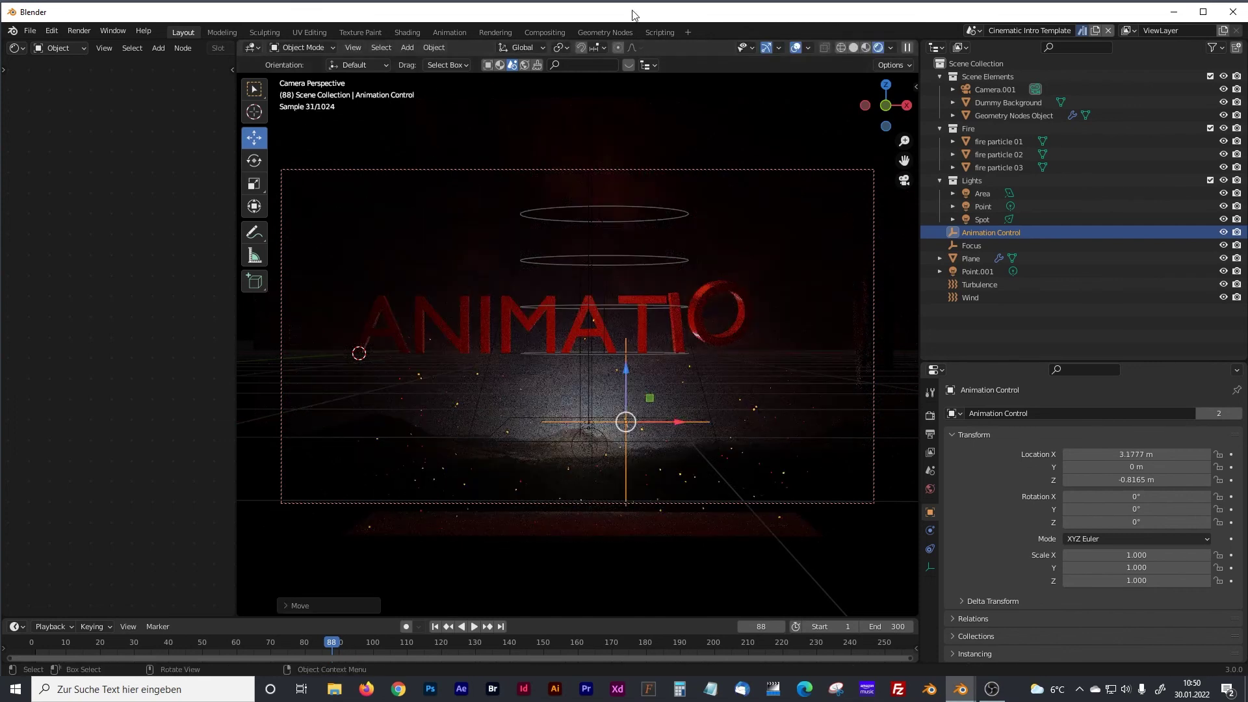
Swap the two X inputs of the Subtract node in the text's geometry node tree to reverse the letter animation.
click(608, 32)
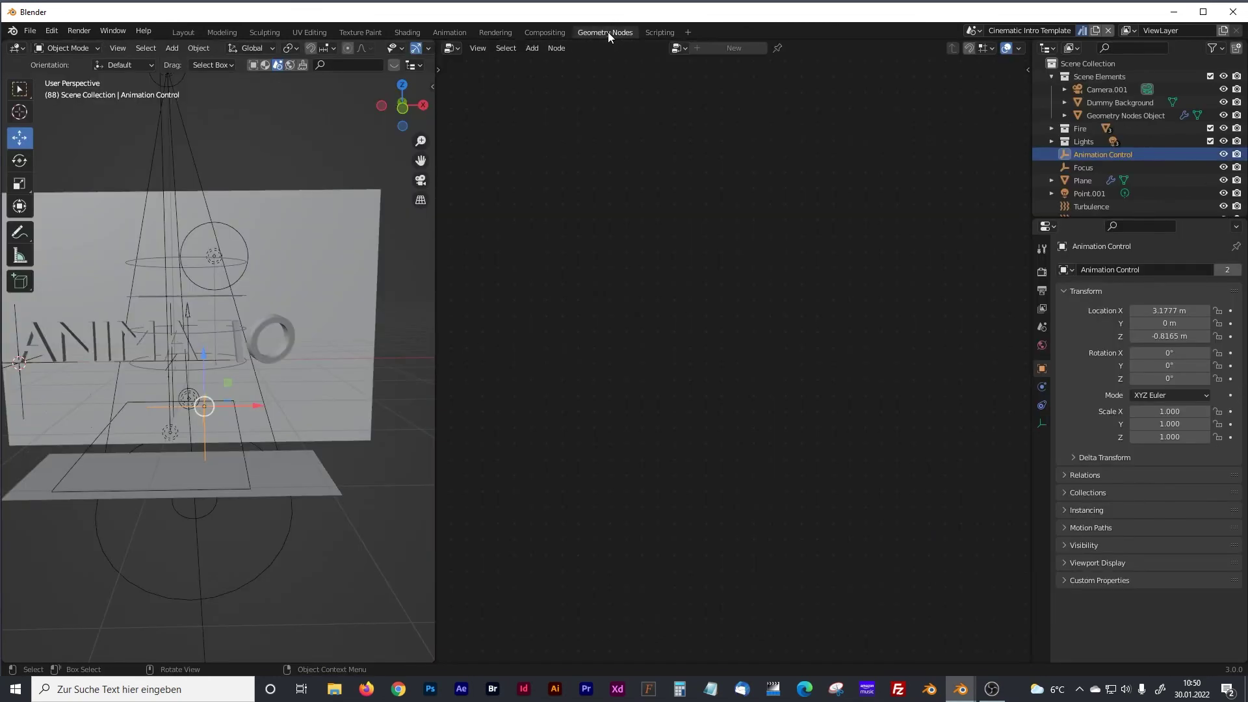
click(271, 325)
scroll(747, 393, up, 5)
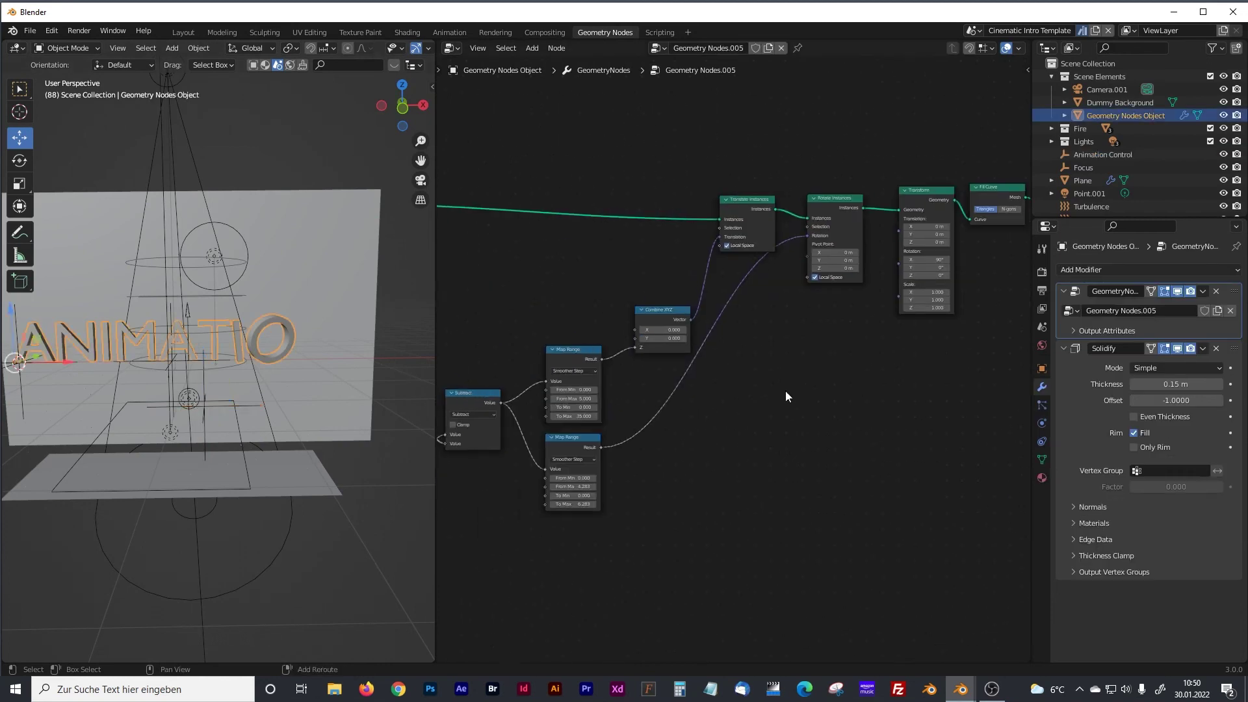
middle_drag(489, 354, 680, 170)
scroll(668, 299, up, 3)
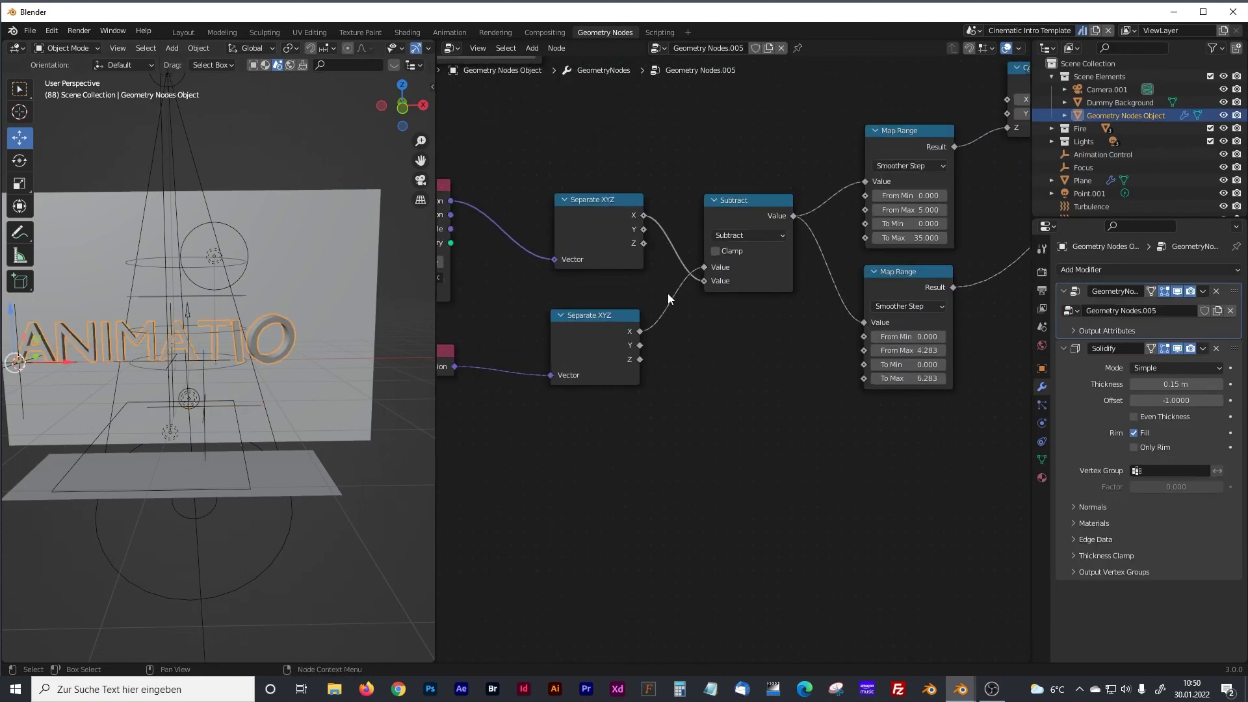
drag(707, 278, 700, 282)
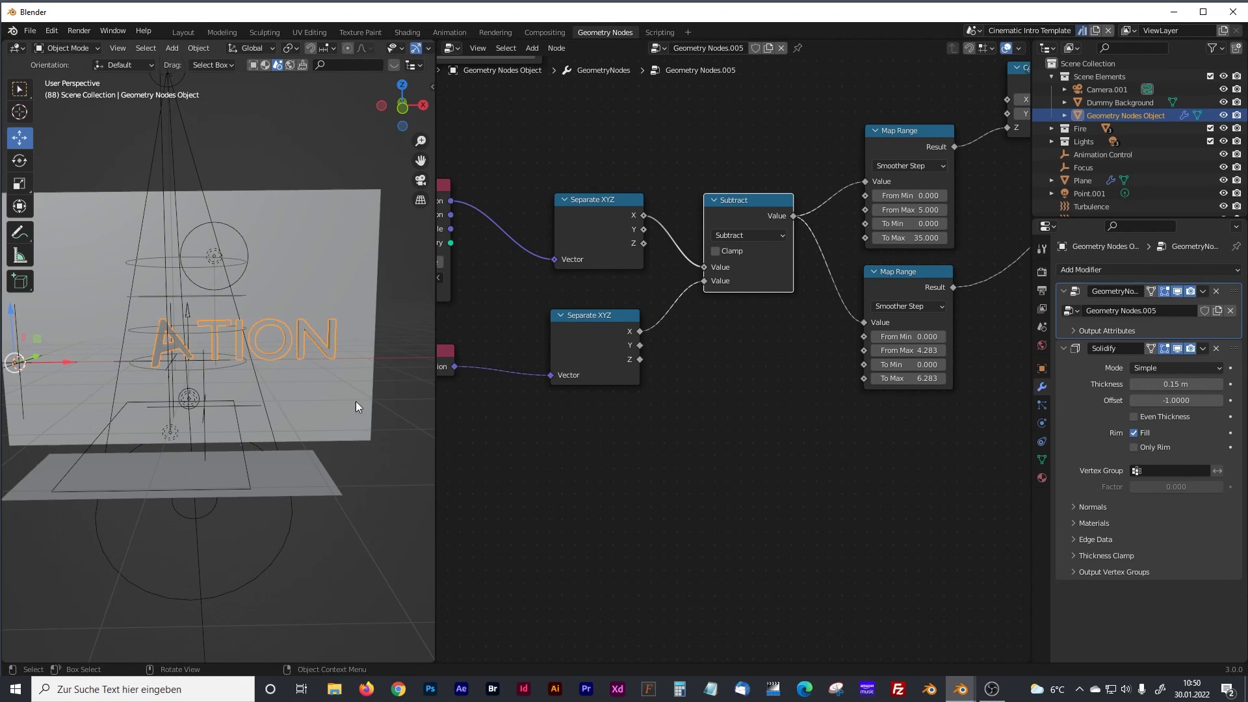
Test the reversed letter animation by moving the Animation Control empty along X, ending at about 1.21 m in the Layout camera view.
click(1100, 154)
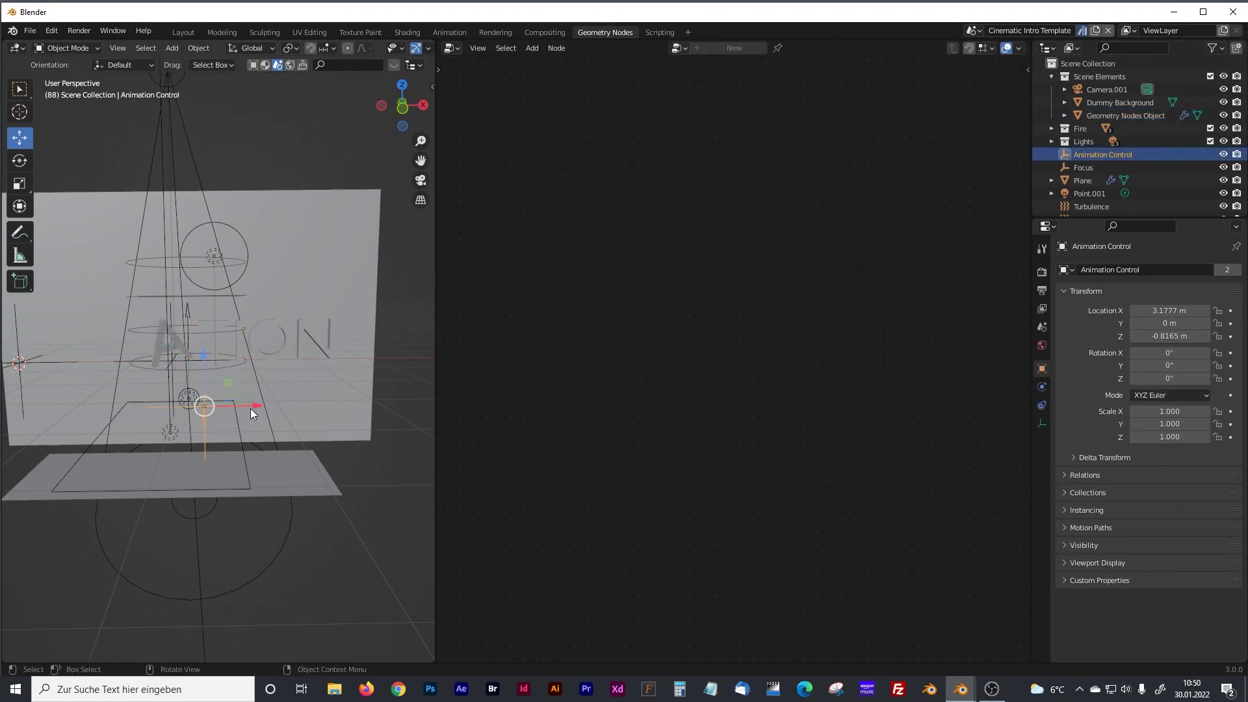
drag(251, 410, 241, 407)
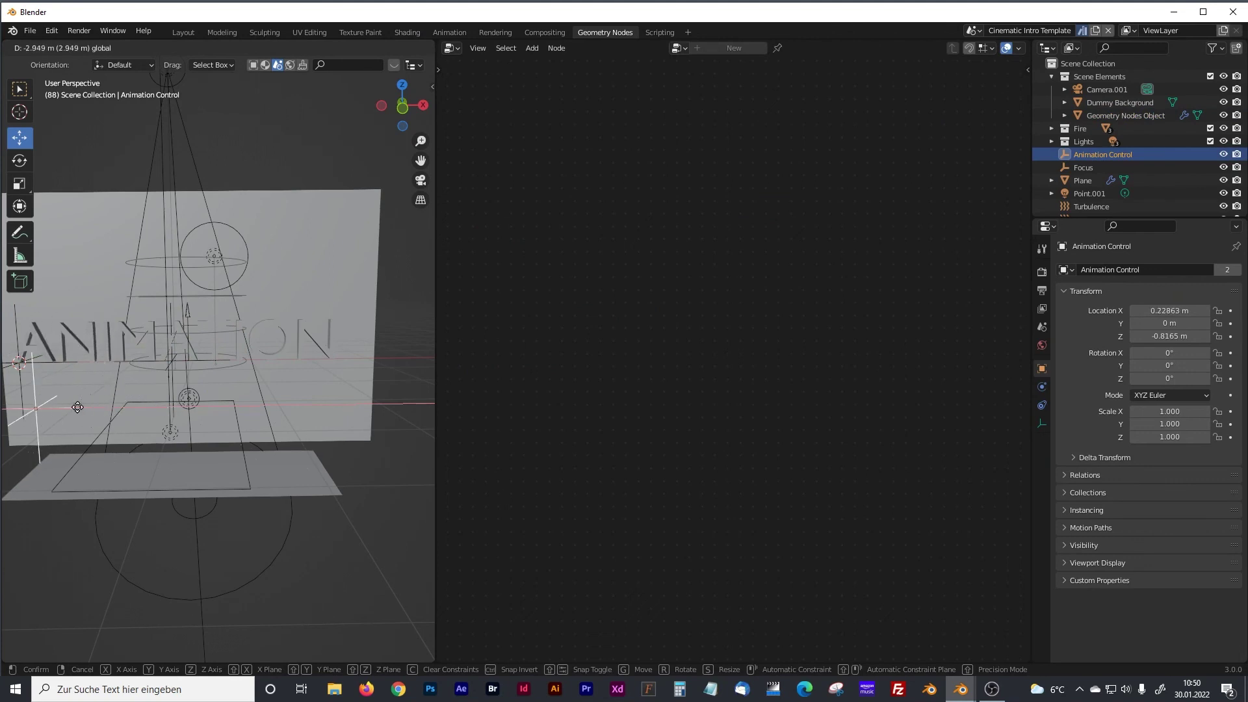
drag(100, 408, 109, 408)
shift+middle_drag(220, 425, 299, 394)
drag(433, 369, 710, 369)
drag(316, 384, 321, 357)
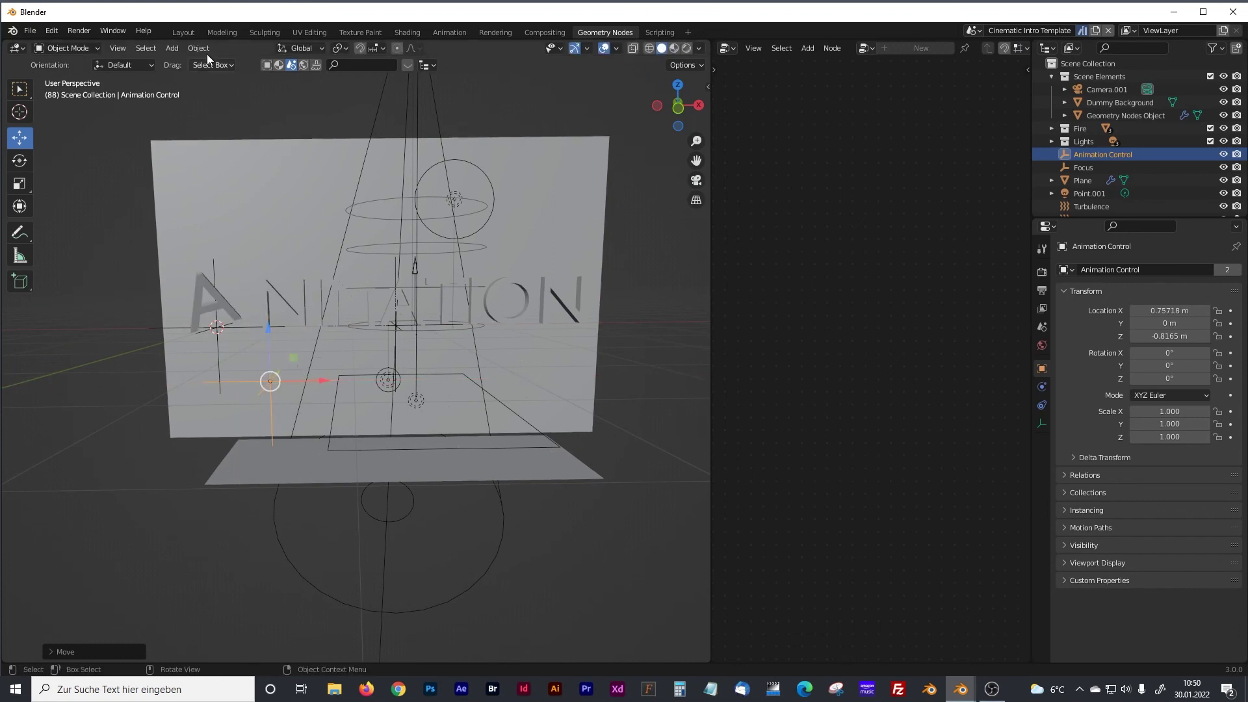
click(183, 32)
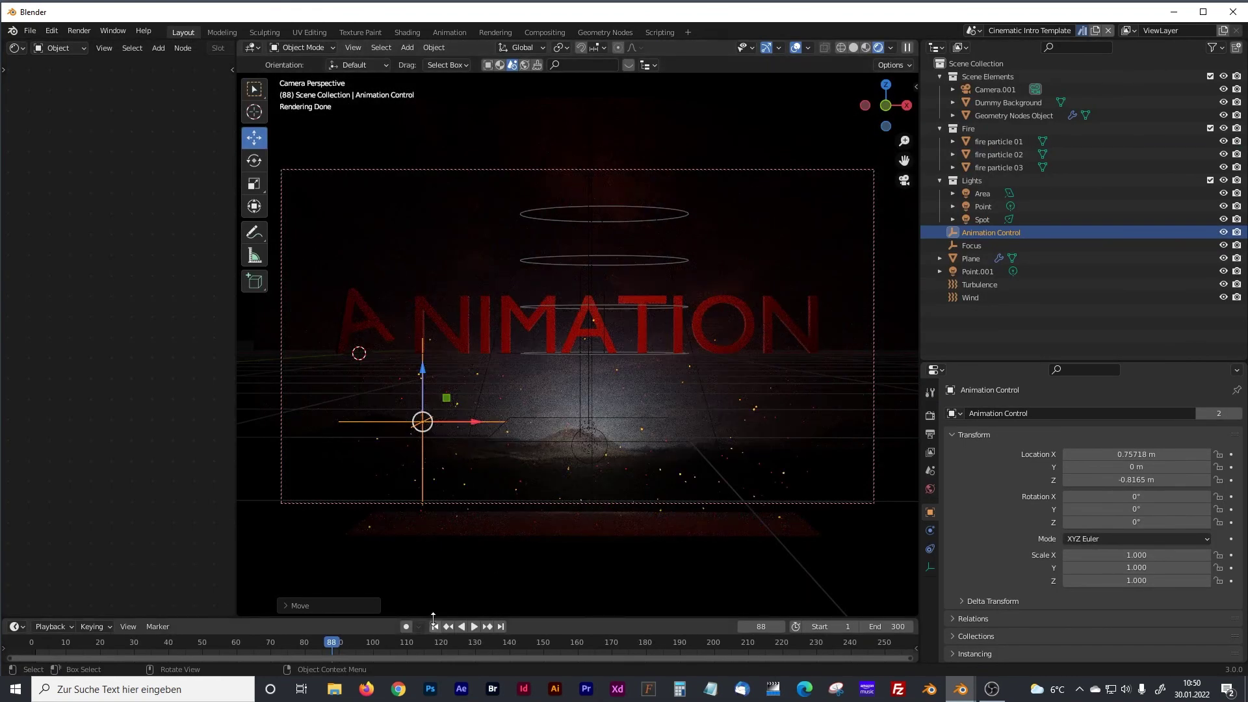
drag(473, 425, 516, 421)
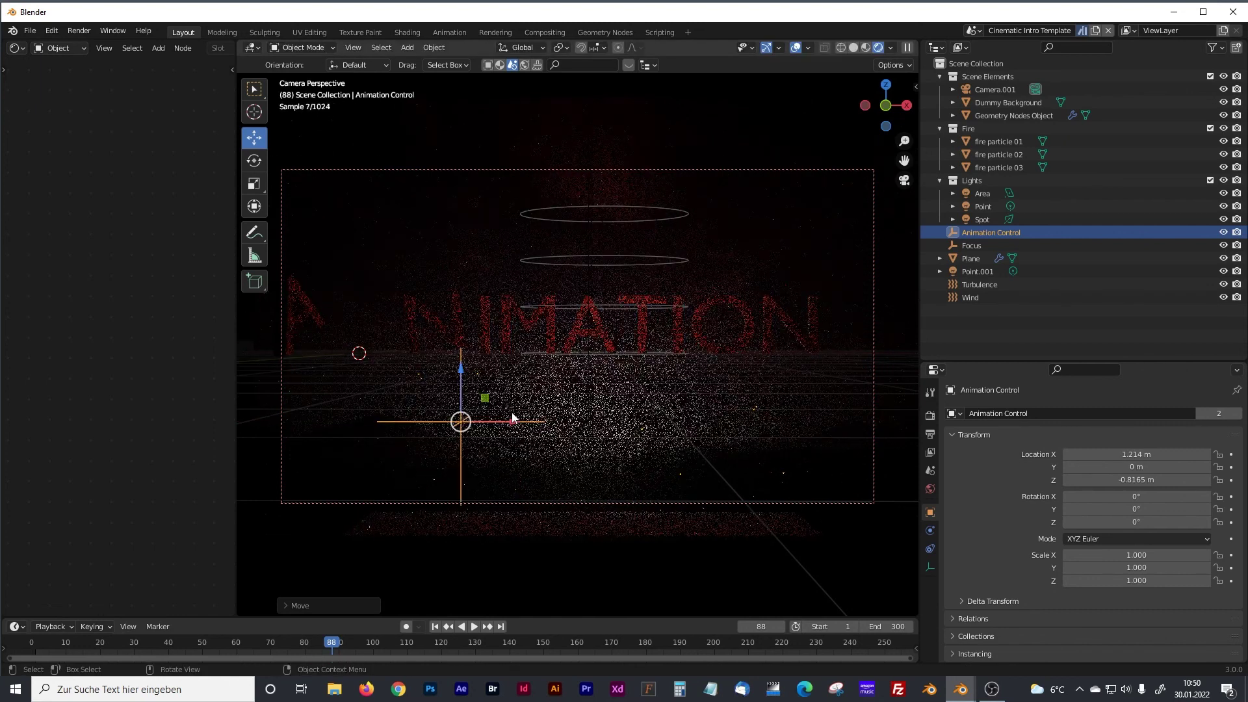